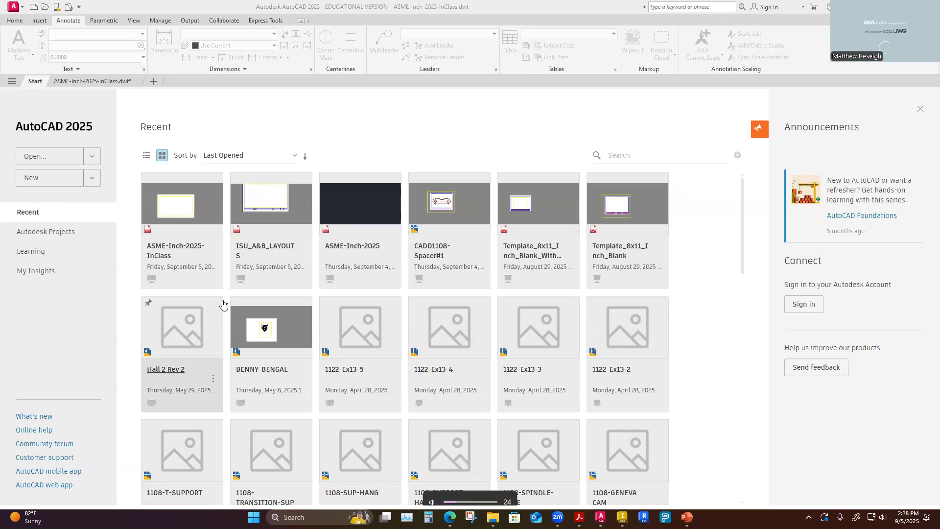
{"action": "key", "text": "XF86AudioLowerVolume"}
{"action": "key", "text": "XF86AudioLowerVolume"}
{"action": "key", "text": "XF86AudioLowerVolume"}
{"action": "key", "text": "XF86AudioRaiseVolume"}
{"action": "key", "text": "XF86AudioRaiseVolume"}
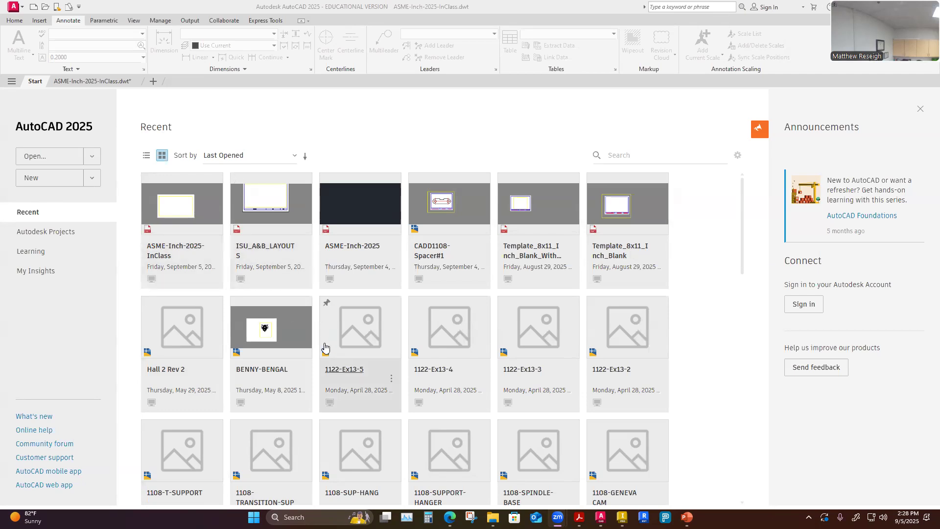
Switch to the browser and open the AutoCAD 8.5x11 Template ASME Inch assignment in the CADD 1108 course.
{"action": "mouse_move", "coordinate": [450, 517]}
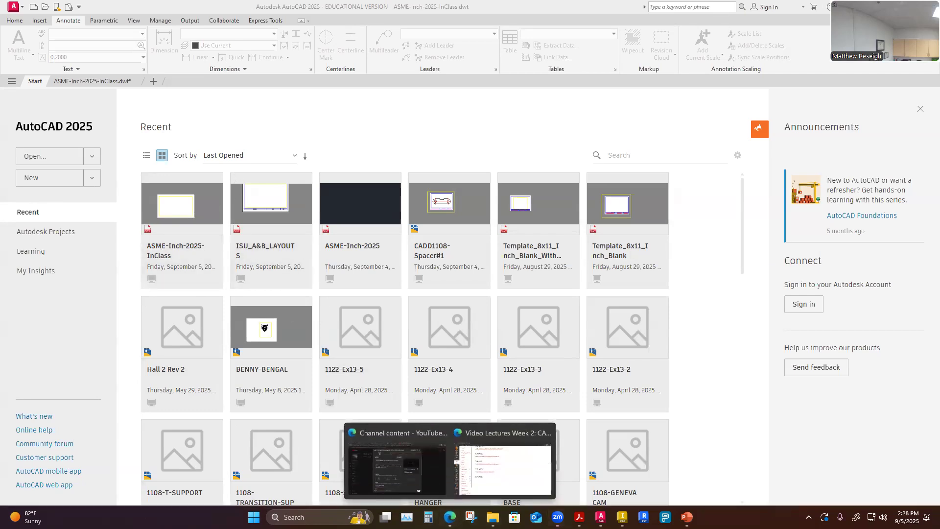
{"action": "left_click", "coordinate": [504, 471]}
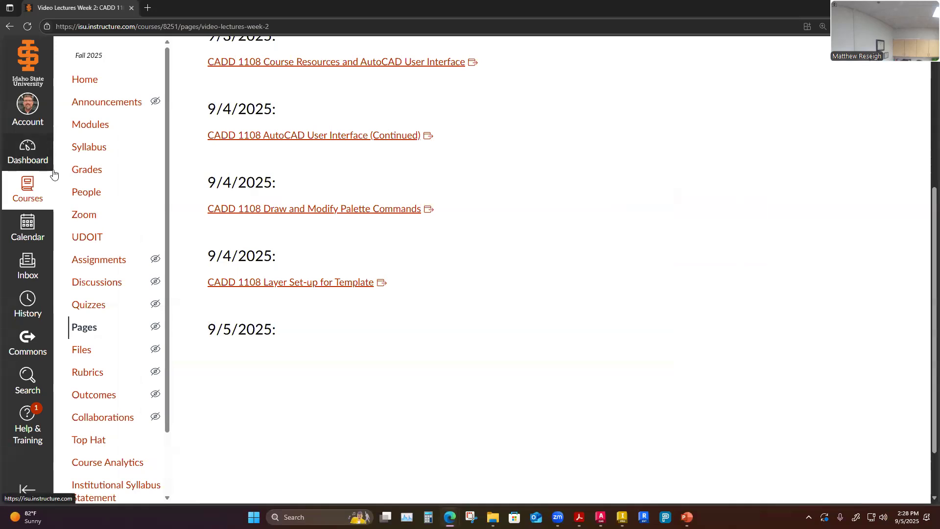
{"action": "left_click", "coordinate": [89, 125]}
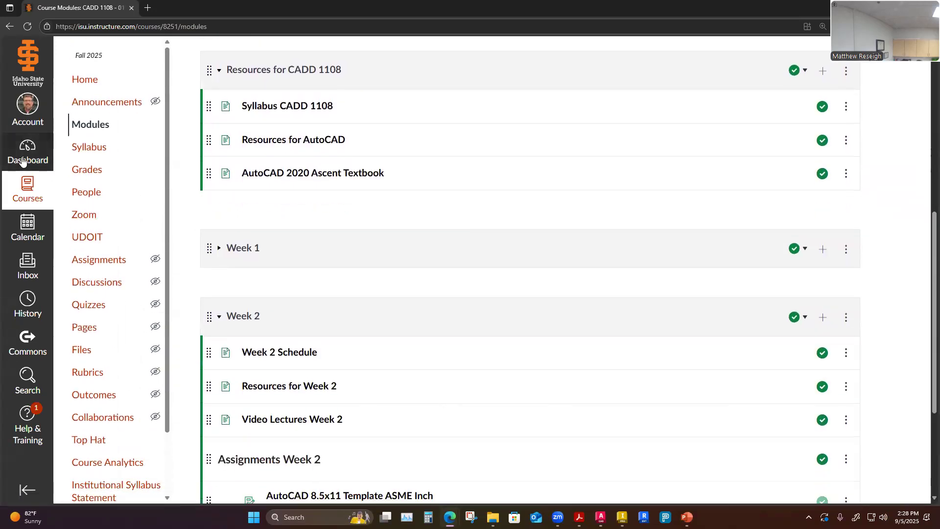
{"action": "left_click", "coordinate": [22, 162]}
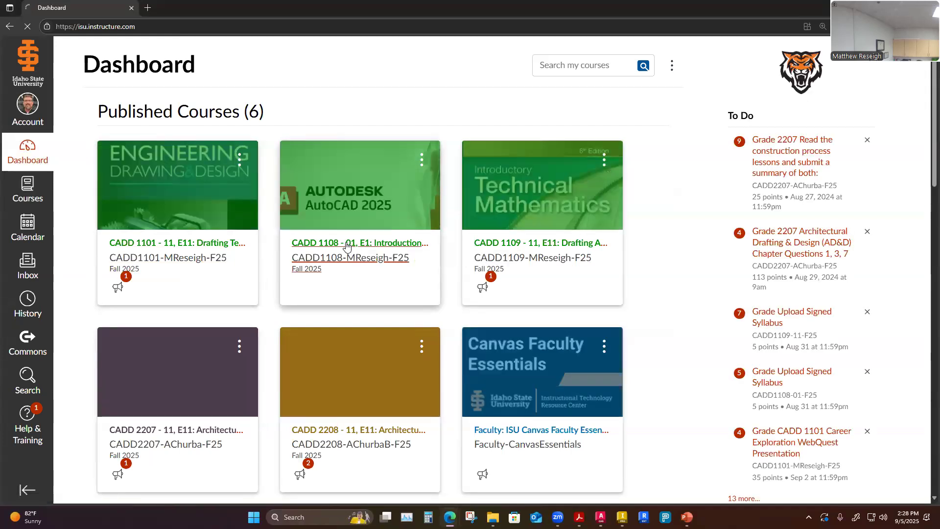
{"action": "left_click", "coordinate": [347, 243]}
{"action": "scroll", "coordinate": [441, 332], "scroll_direction": "down", "scroll_amount": 3}
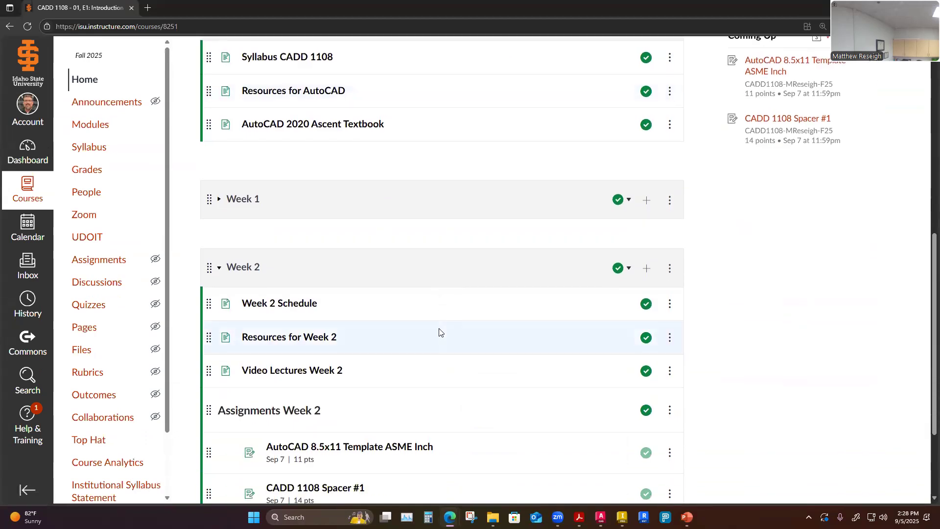
{"action": "scroll", "coordinate": [441, 333], "scroll_direction": "down", "scroll_amount": 3}
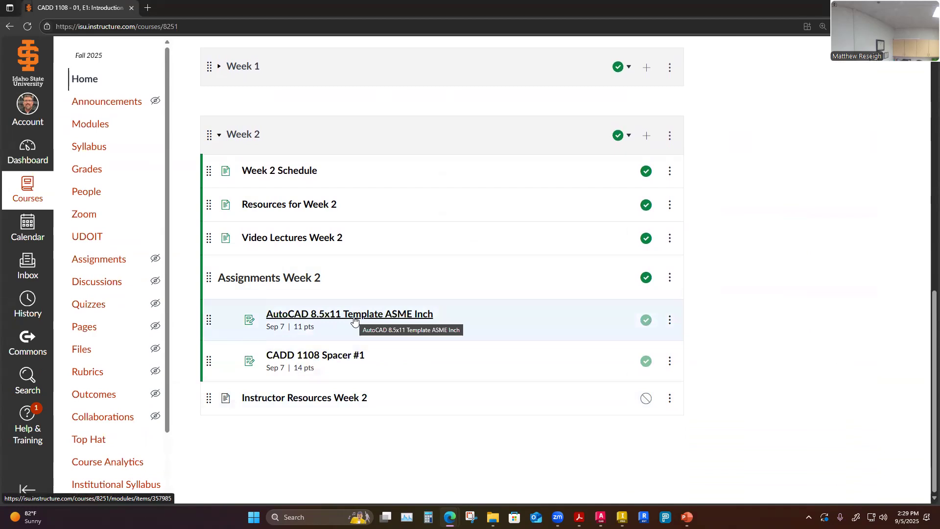
{"action": "left_click", "coordinate": [355, 315]}
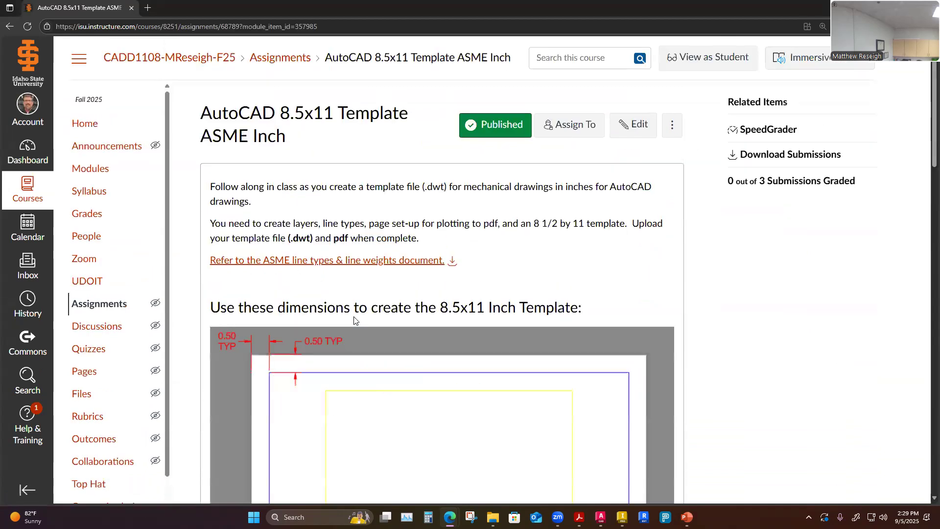
Examine the assignment's template dimensions and the paper space example image.
{"action": "scroll", "coordinate": [458, 267], "scroll_direction": "down", "scroll_amount": 6}
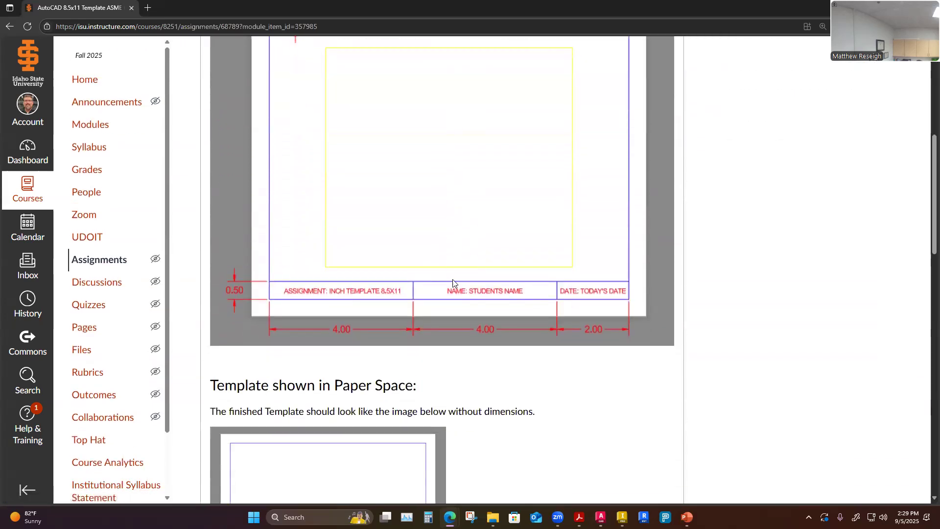
{"action": "scroll", "coordinate": [451, 287], "scroll_direction": "down", "scroll_amount": 4}
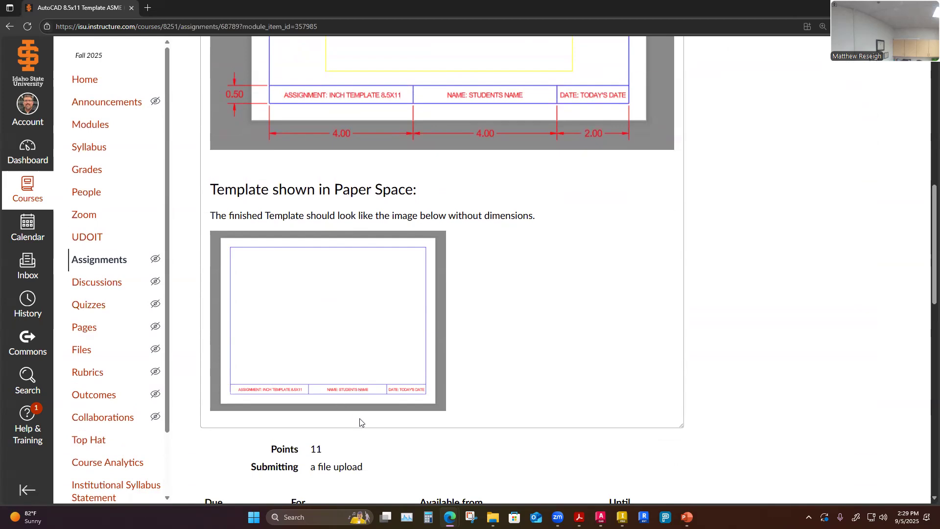
{"action": "scroll", "coordinate": [377, 419], "scroll_direction": "up", "scroll_amount": 5}
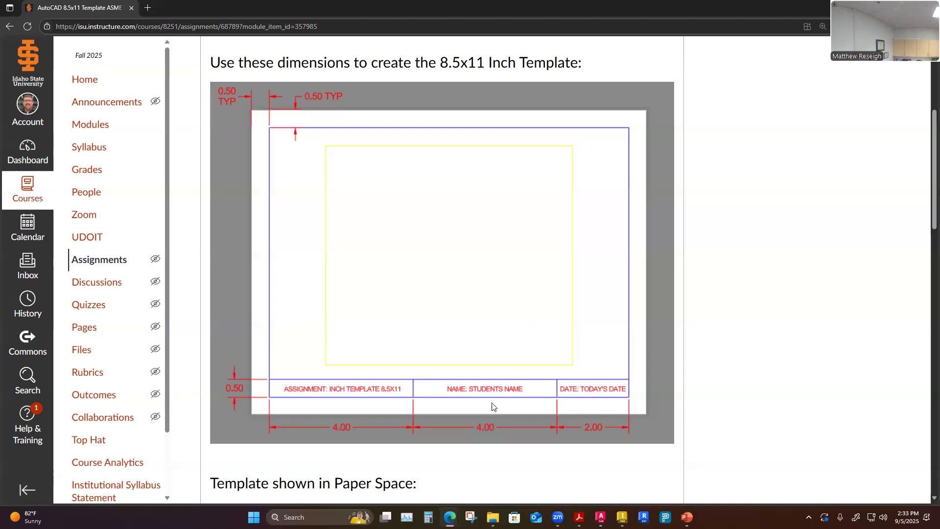
{"action": "scroll", "coordinate": [488, 396], "scroll_direction": "down", "scroll_amount": 3}
{"action": "scroll", "coordinate": [486, 395], "scroll_direction": "down", "scroll_amount": 3}
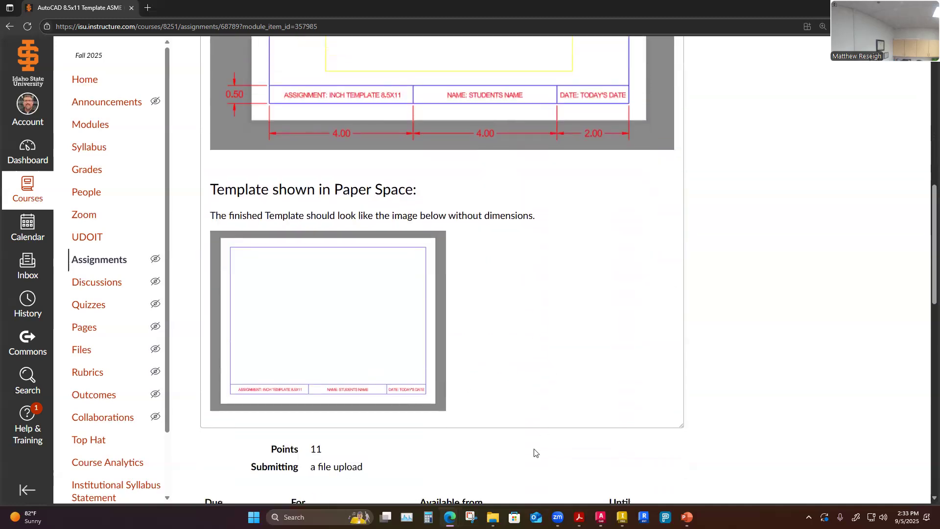
{"action": "scroll", "coordinate": [506, 425], "scroll_direction": "up", "scroll_amount": 2}
{"action": "scroll", "coordinate": [490, 392], "scroll_direction": "up", "scroll_amount": 3}
{"action": "scroll", "coordinate": [431, 245], "scroll_direction": "up", "scroll_amount": 3}
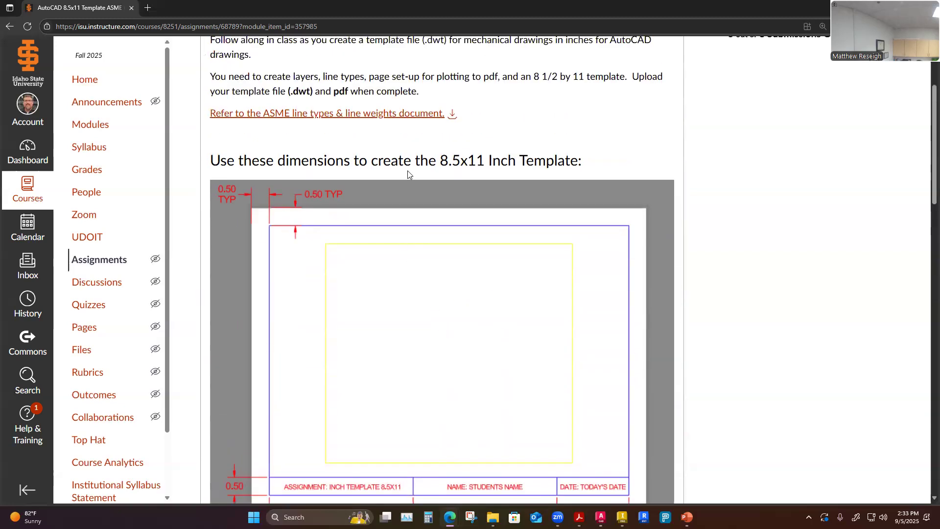
{"action": "scroll", "coordinate": [461, 343], "scroll_direction": "down", "scroll_amount": 5}
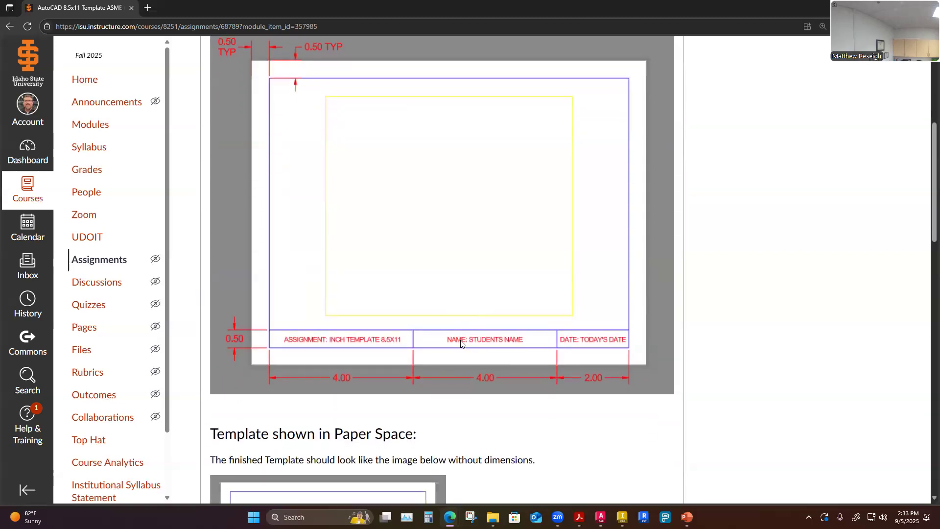
{"action": "scroll", "coordinate": [485, 352], "scroll_direction": "down", "scroll_amount": 2}
{"action": "scroll", "coordinate": [446, 275], "scroll_direction": "up", "scroll_amount": 3}
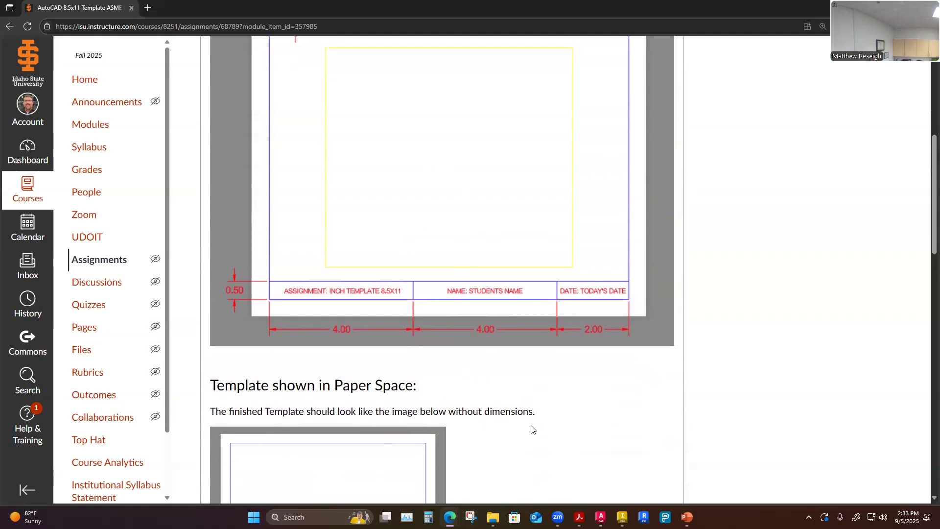
Switch back to AutoCAD and bring up the ASME-Inch-2025-InClass drawing's model space with the Home tools.
{"action": "left_click", "coordinate": [600, 517]}
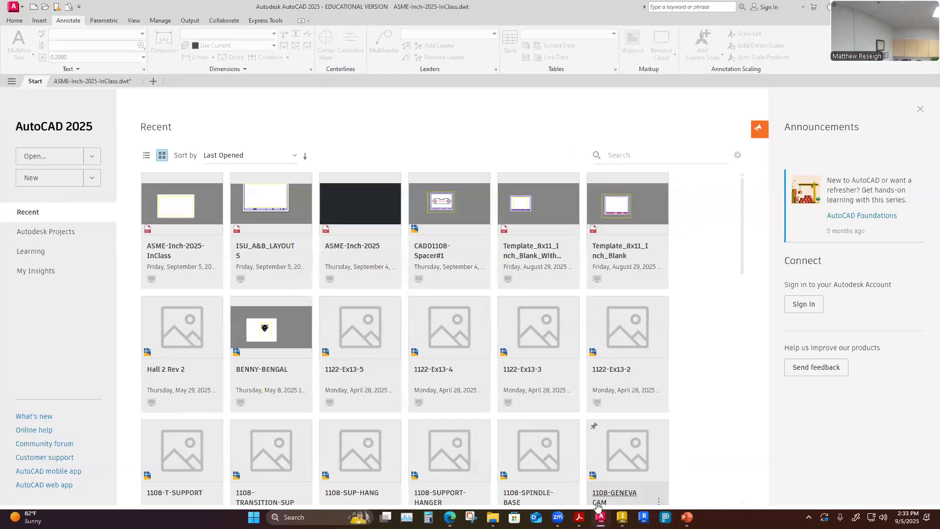
{"action": "left_click", "coordinate": [91, 81]}
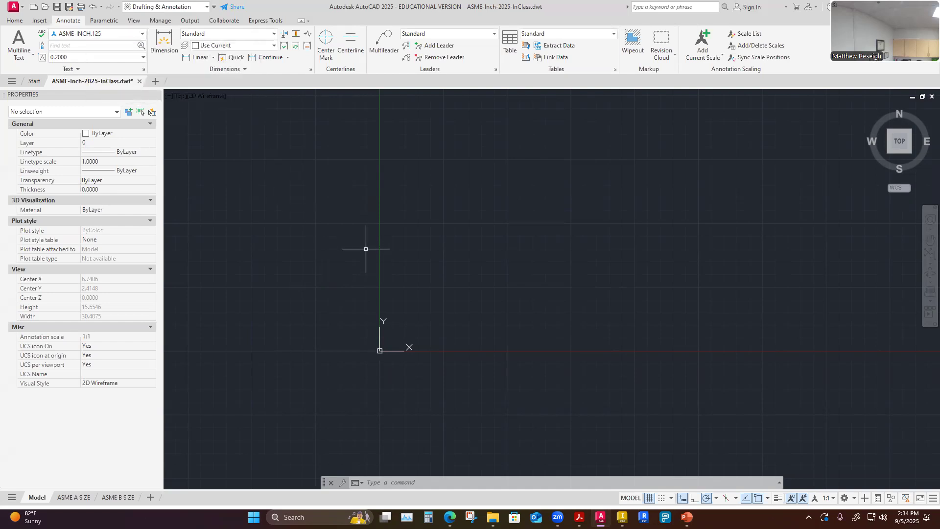
{"action": "left_click", "coordinate": [14, 20]}
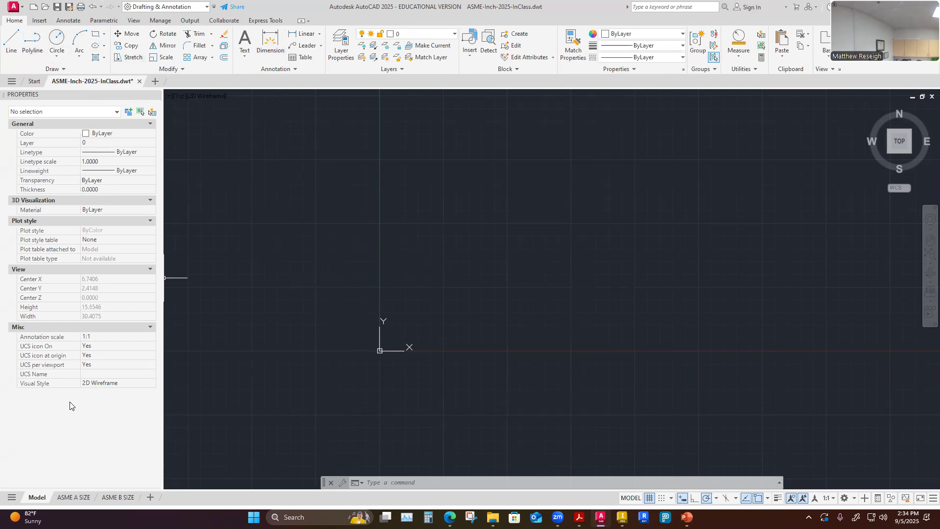
Inspect the ASME B SIZE and ASME A SIZE layouts, then return to Model space.
{"action": "mouse_move", "coordinate": [81, 496]}
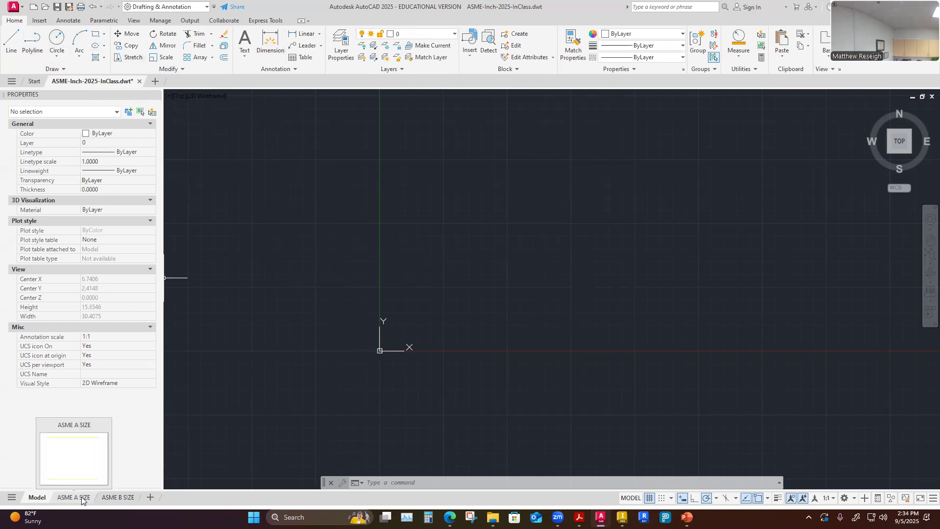
{"action": "left_click", "coordinate": [118, 497]}
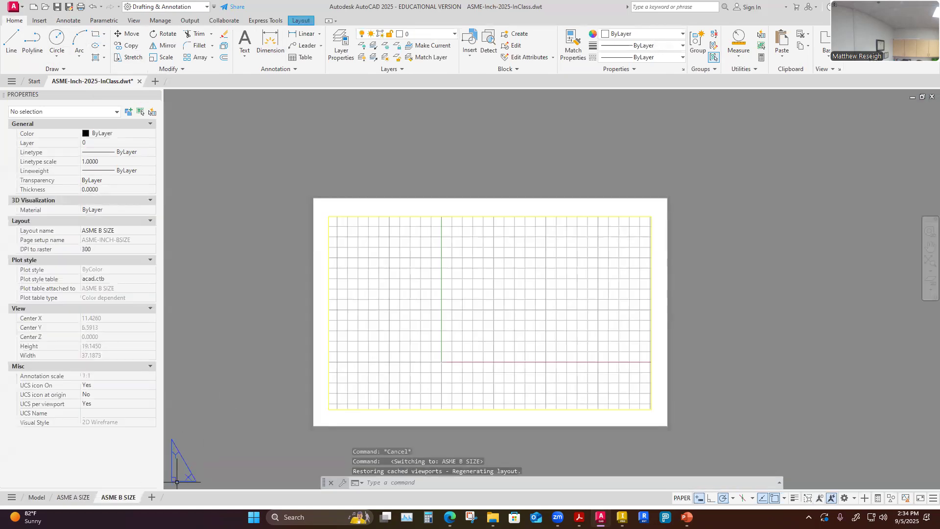
{"action": "left_click", "coordinate": [74, 498]}
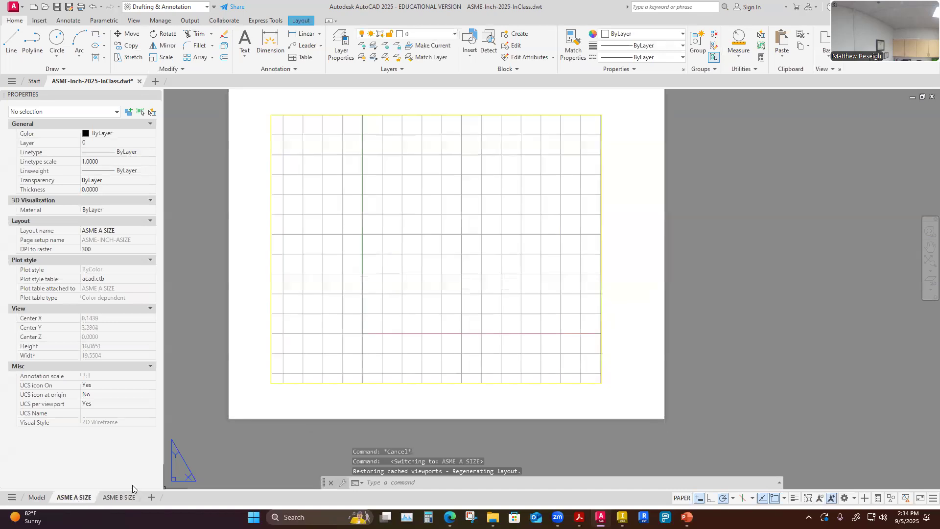
{"action": "scroll", "coordinate": [379, 446], "scroll_direction": "down", "scroll_amount": 4}
{"action": "scroll", "coordinate": [307, 438], "scroll_direction": "up", "scroll_amount": 4}
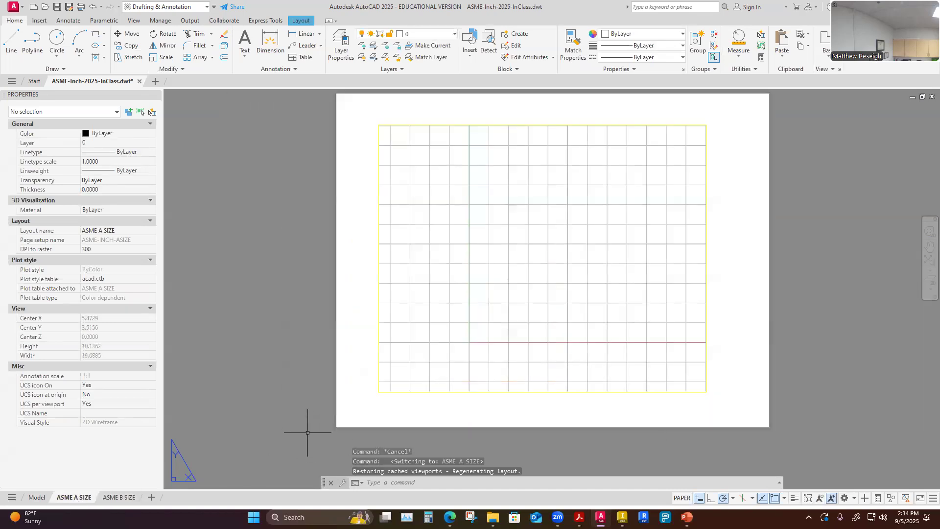
{"action": "left_click", "coordinate": [35, 498]}
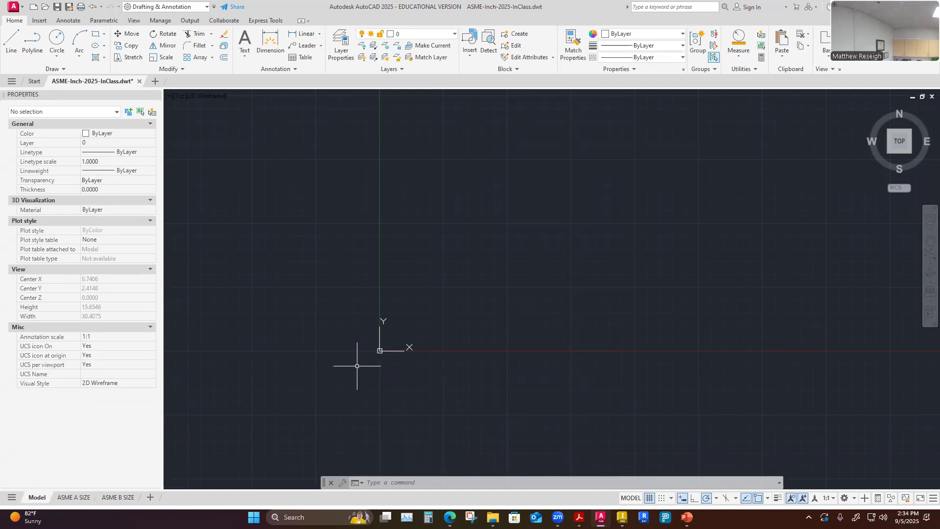
{"action": "scroll", "coordinate": [354, 364], "scroll_direction": "down", "scroll_amount": 2}
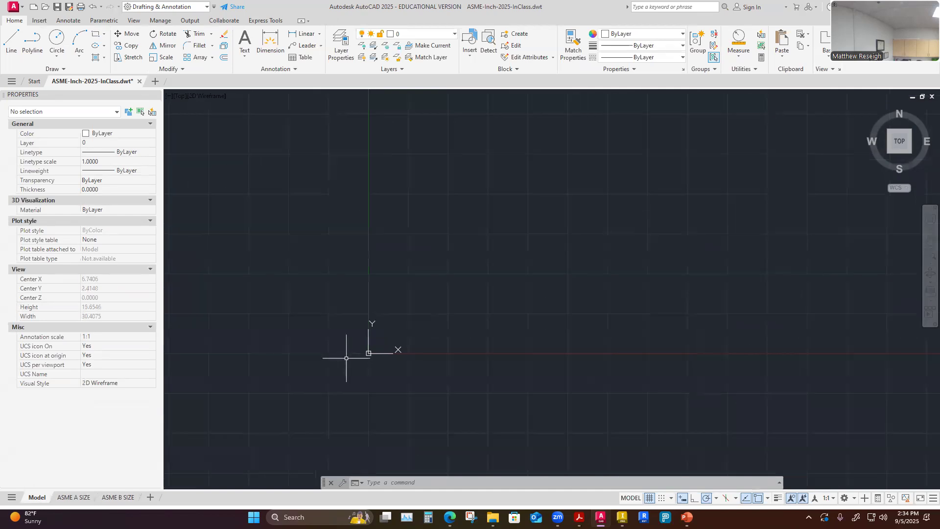
{"action": "scroll", "coordinate": [345, 358], "scroll_direction": "up", "scroll_amount": 2}
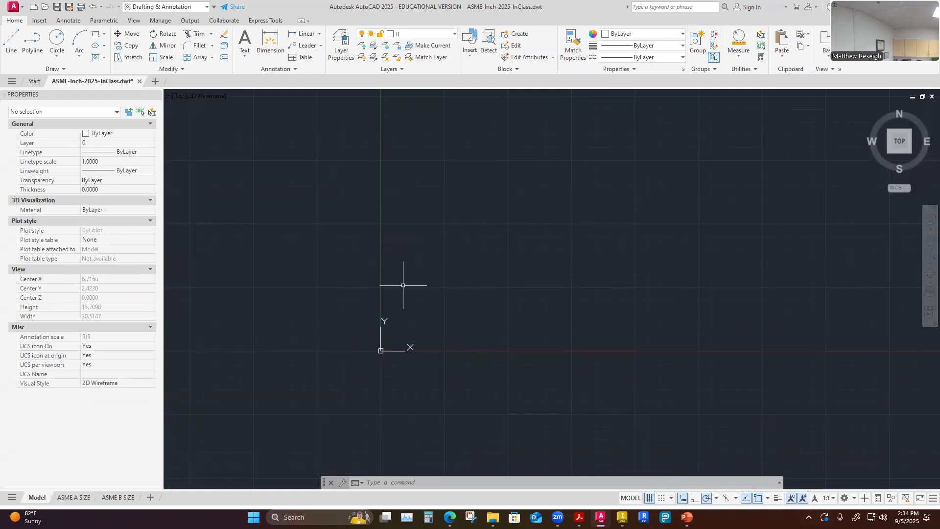
Make PAPER the current layer and draw an 11 by 8.5 rectangle from a picked corner in model space.
{"action": "left_click", "coordinate": [455, 34]}
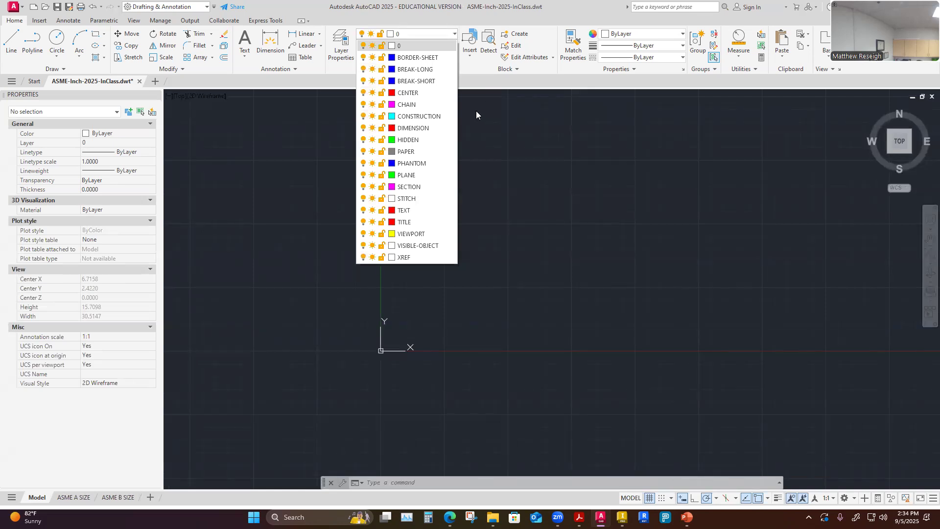
{"action": "left_click", "coordinate": [412, 152]}
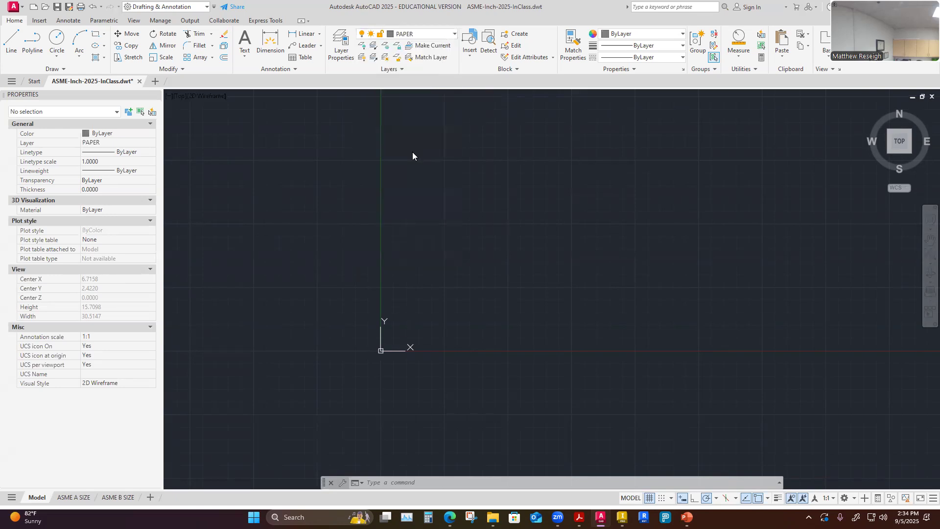
{"action": "left_click", "coordinate": [96, 33]}
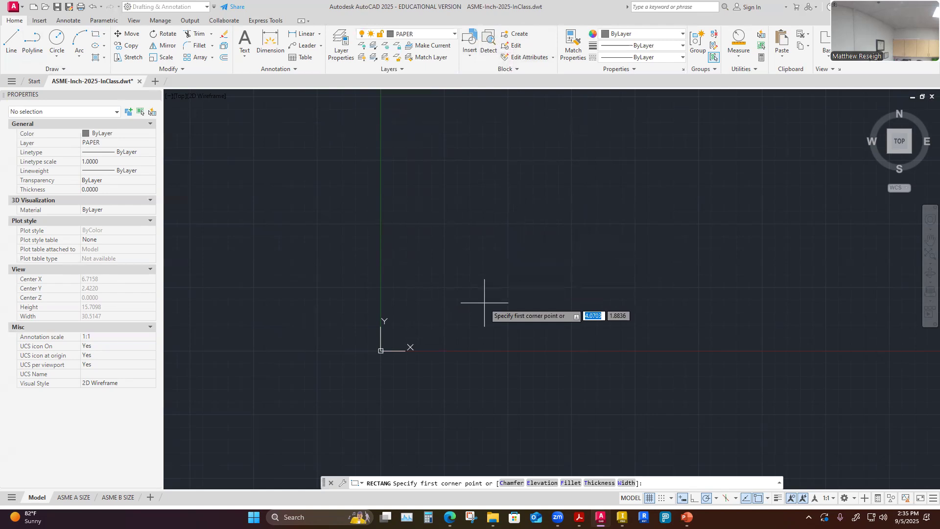
{"action": "left_click", "coordinate": [413, 202]}
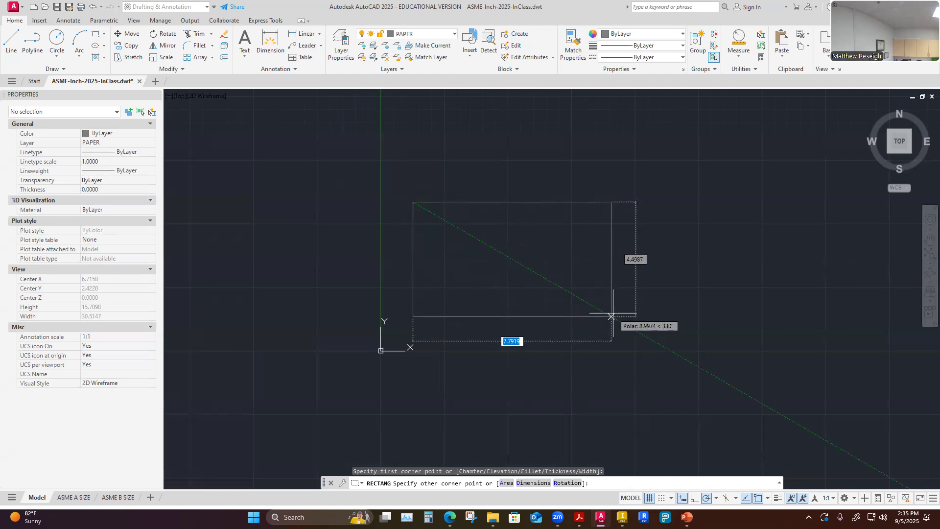
{"action": "type", "text": "11"}
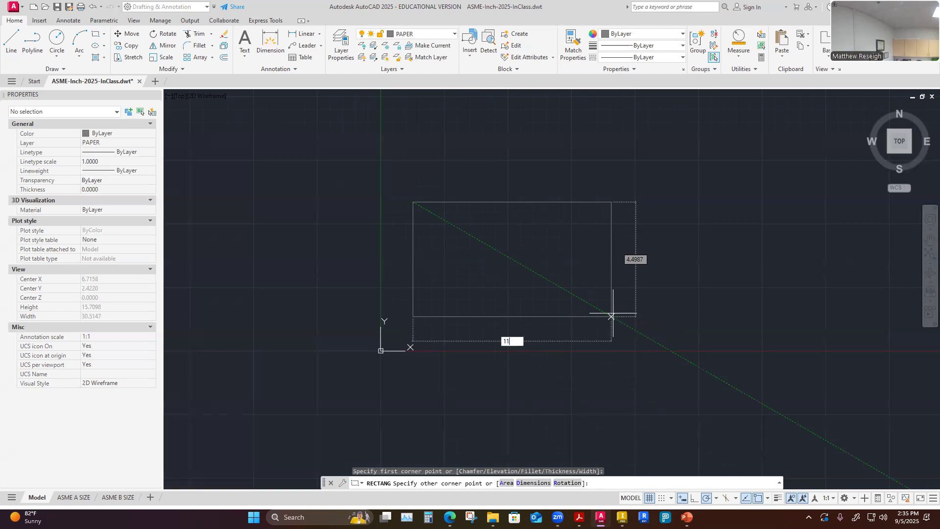
{"action": "key", "text": "Tab"}
{"action": "type", "text": "8.5"}
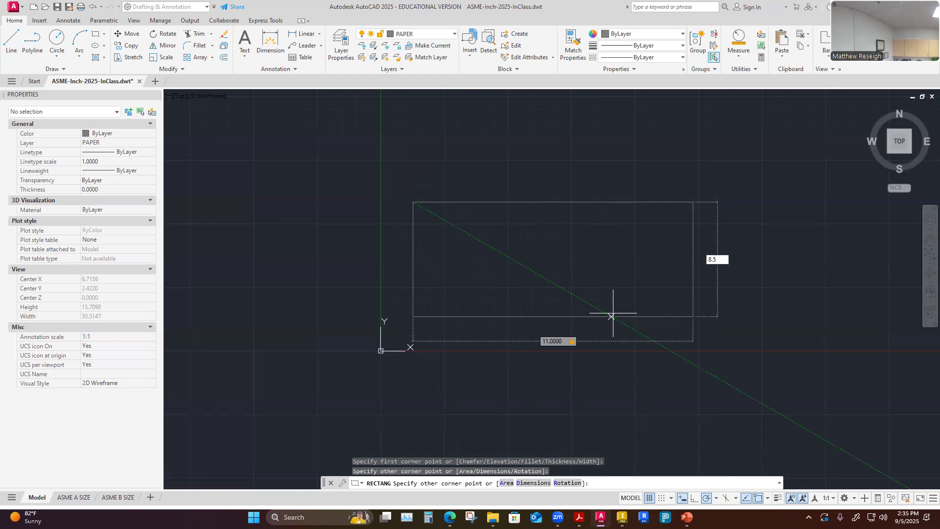
{"action": "key", "text": "Return"}
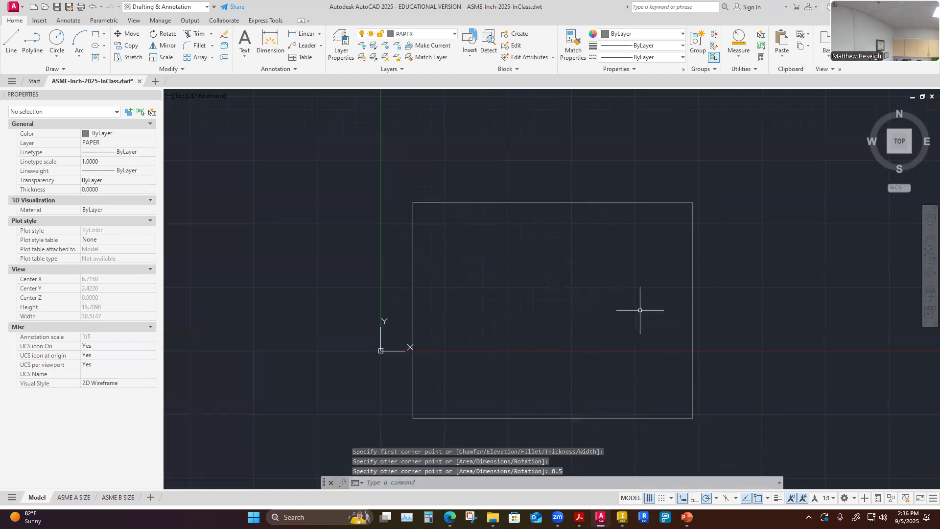
Move the 11 by 8.5 paper rectangle straight up by its upper-left corner so it sits above the X axis.
{"action": "scroll", "coordinate": [623, 295], "scroll_direction": "down", "scroll_amount": 2}
{"action": "scroll", "coordinate": [623, 298], "scroll_direction": "up", "scroll_amount": 2}
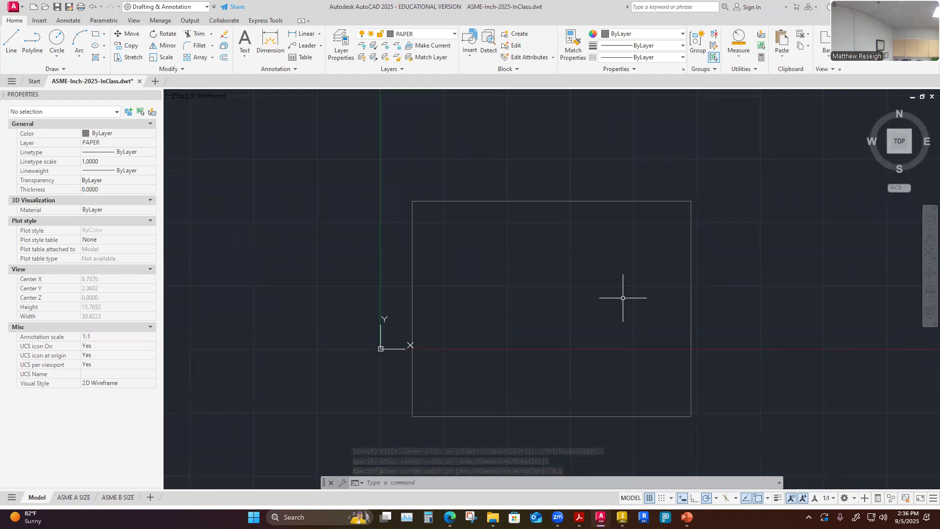
{"action": "left_click", "coordinate": [128, 37]}
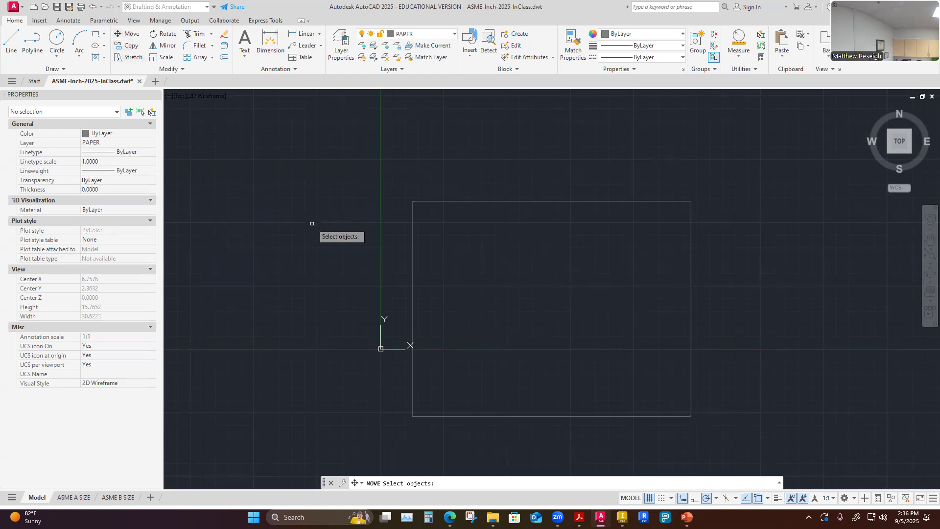
{"action": "left_click", "coordinate": [412, 236]}
{"action": "key", "text": "Return"}
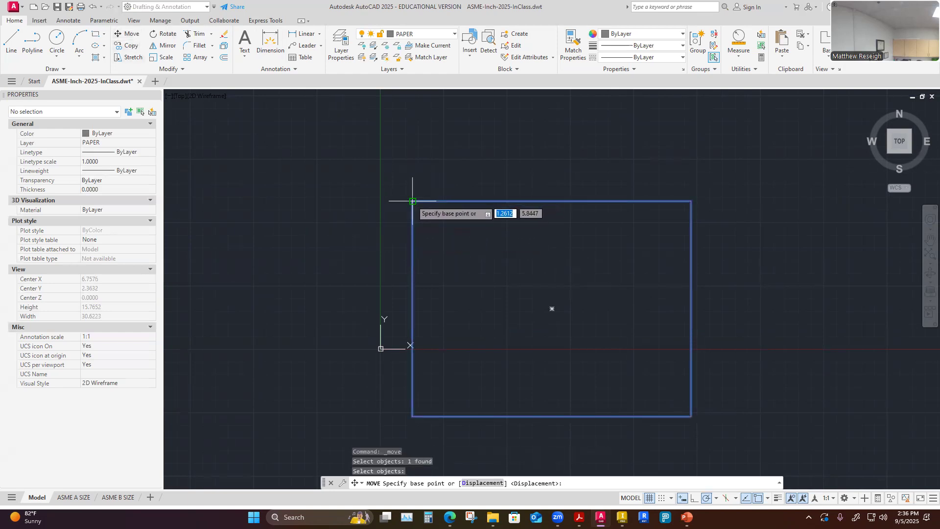
{"action": "left_click", "coordinate": [412, 201]}
{"action": "left_click", "coordinate": [413, 115]}
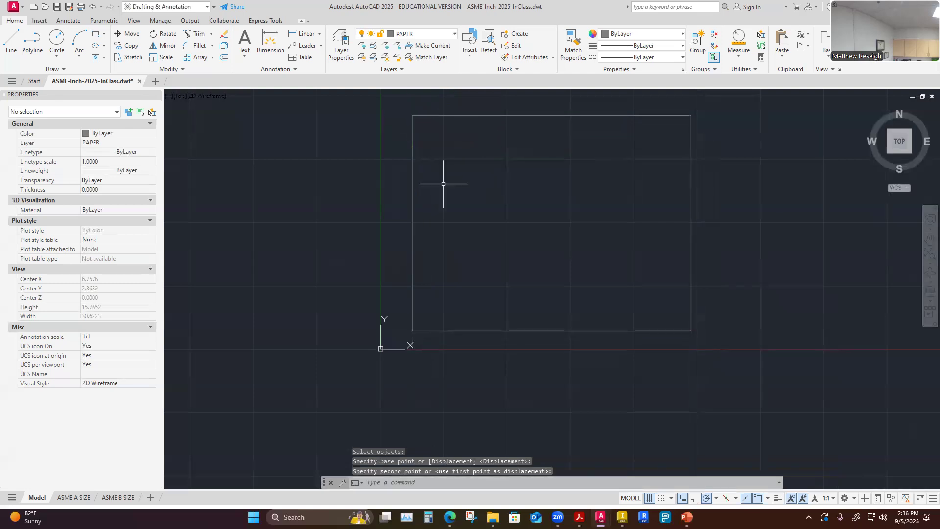
Check the ASME A SIZE and ASME B SIZE layouts, then return to Model space.
{"action": "scroll", "coordinate": [485, 382], "scroll_direction": "down", "scroll_amount": 4}
{"action": "scroll", "coordinate": [495, 384], "scroll_direction": "up", "scroll_amount": 4}
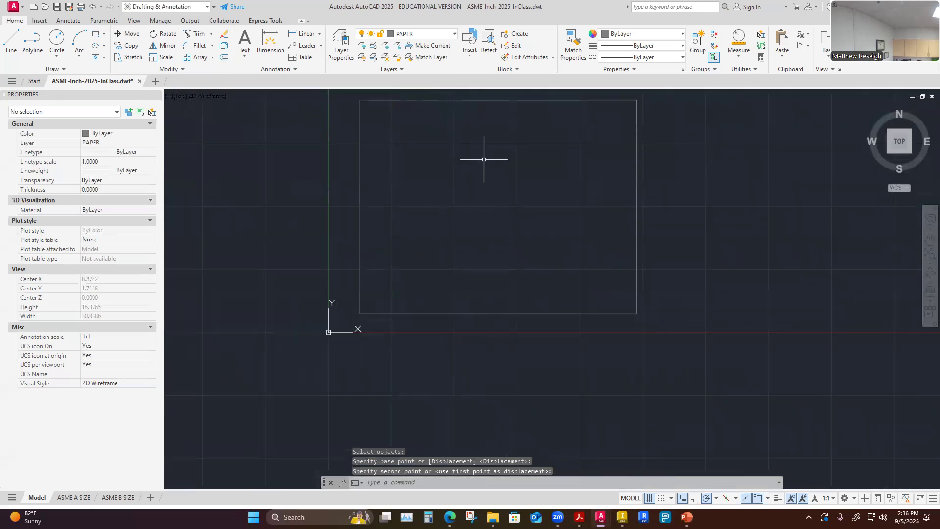
{"action": "scroll", "coordinate": [508, 378], "scroll_direction": "down", "scroll_amount": 3}
{"action": "scroll", "coordinate": [507, 381], "scroll_direction": "up", "scroll_amount": 3}
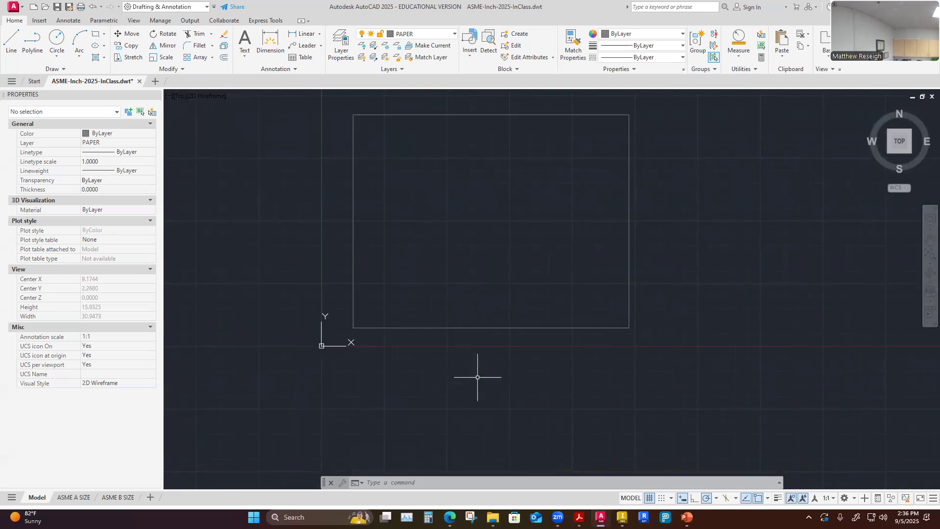
{"action": "left_click", "coordinate": [73, 498]}
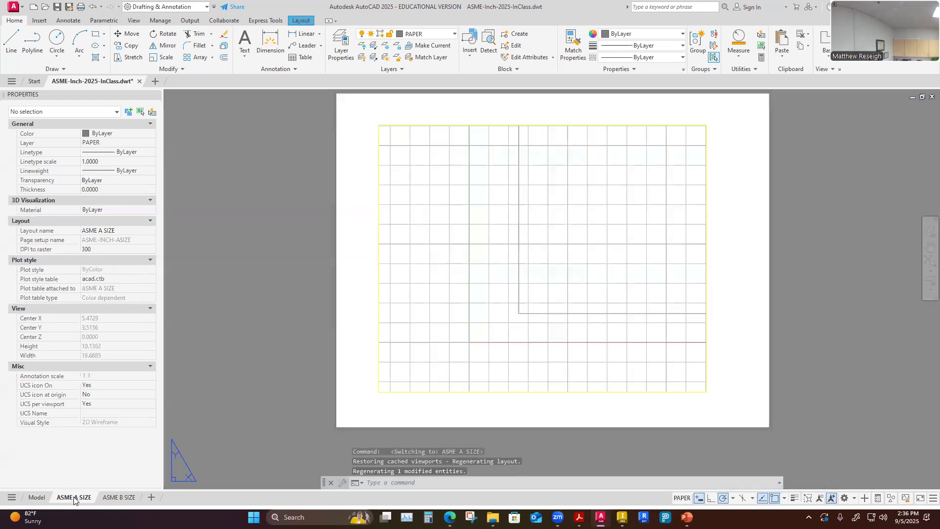
{"action": "left_click", "coordinate": [118, 498]}
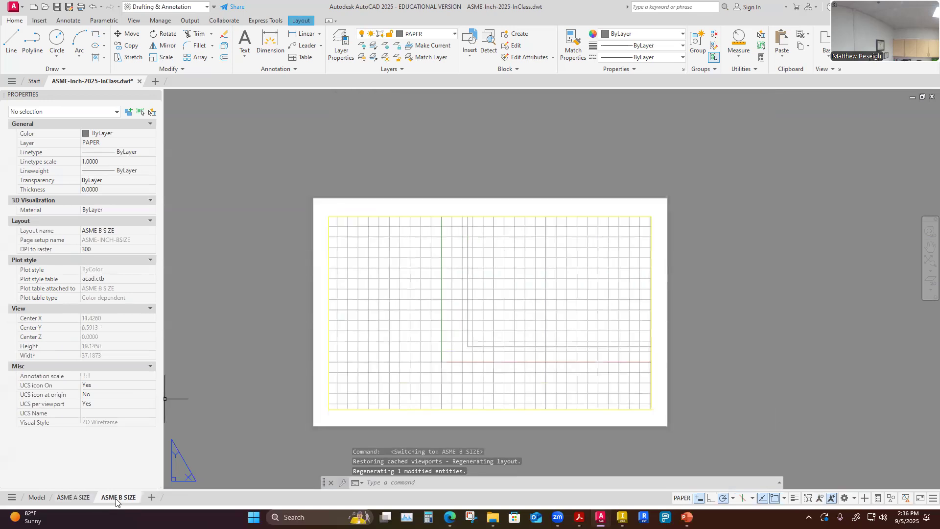
{"action": "left_click", "coordinate": [37, 497]}
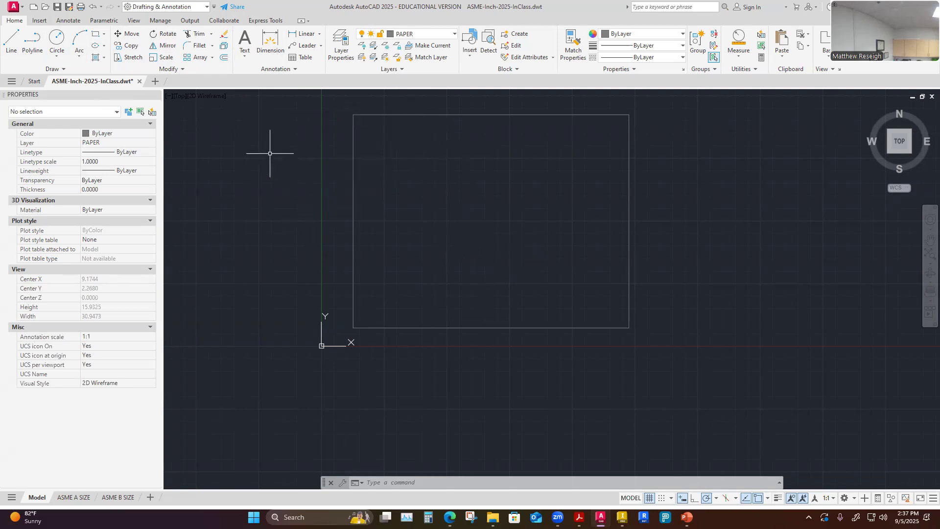
Offset the paper rectangle 0.5 inward to create the border rectangle.
{"action": "left_click", "coordinate": [225, 58]}
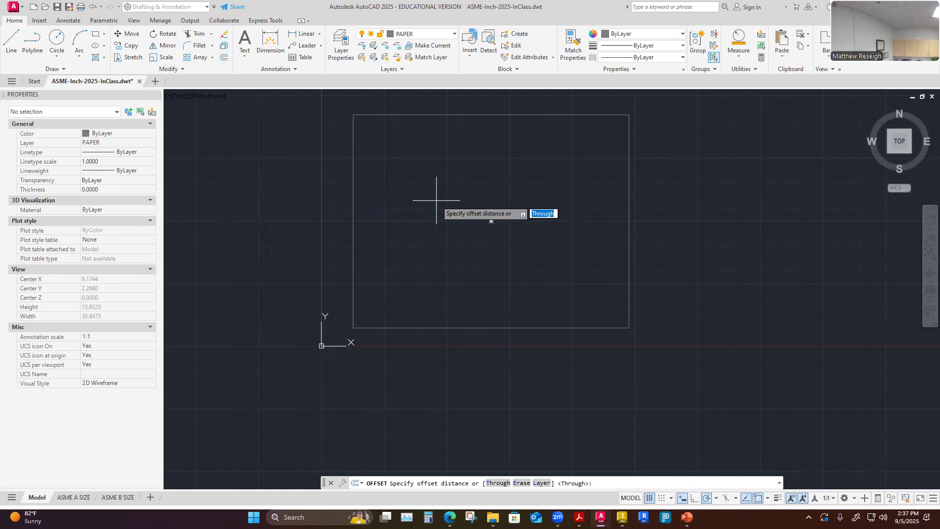
{"action": "type", "text": ".5"}
{"action": "key", "text": "Return"}
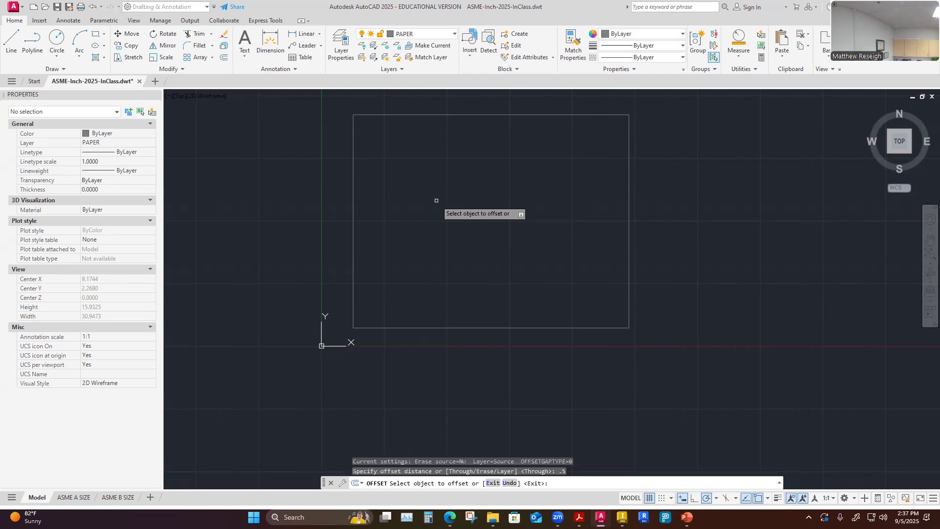
{"action": "left_click", "coordinate": [354, 146]}
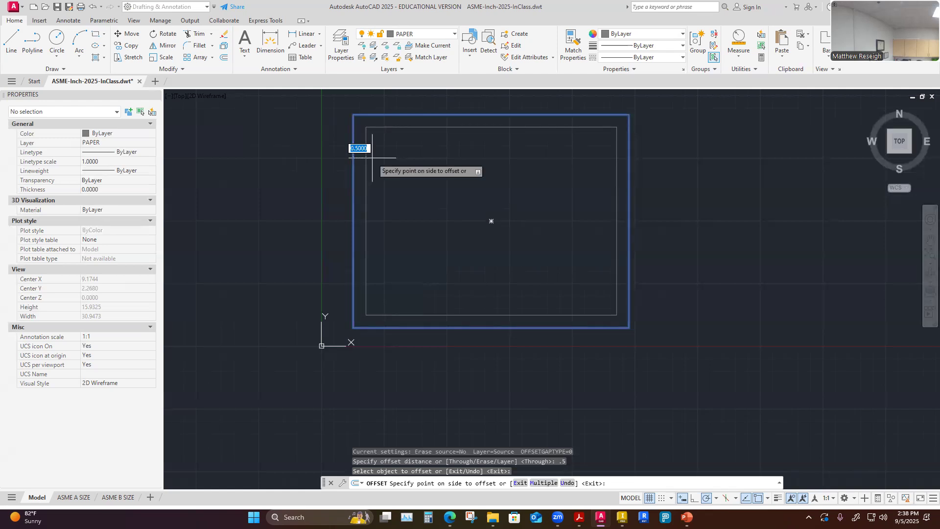
{"action": "left_click", "coordinate": [372, 157]}
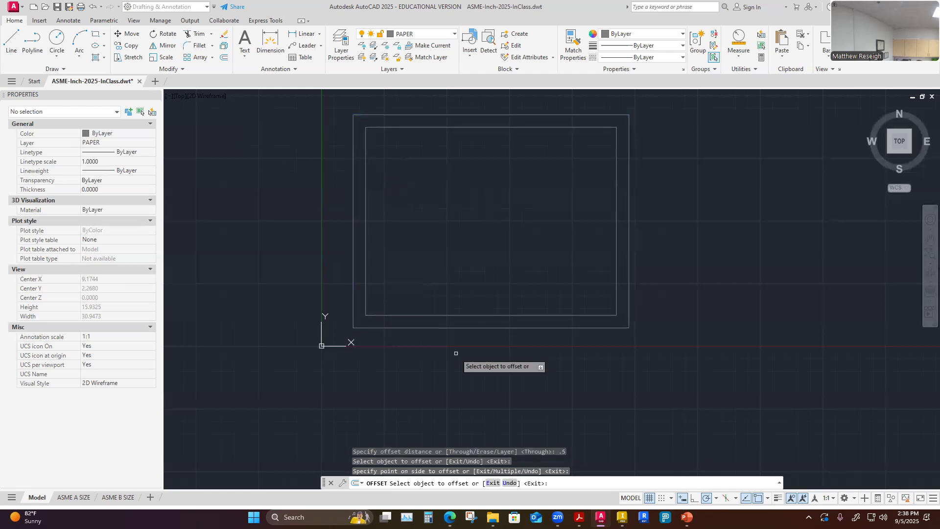
{"action": "key", "text": "Escape"}
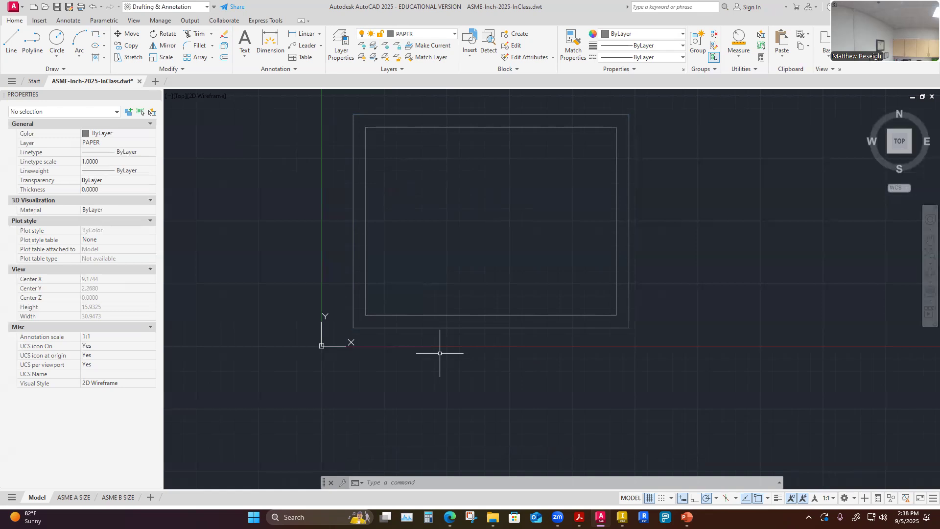
{"action": "left_click", "coordinate": [452, 34]}
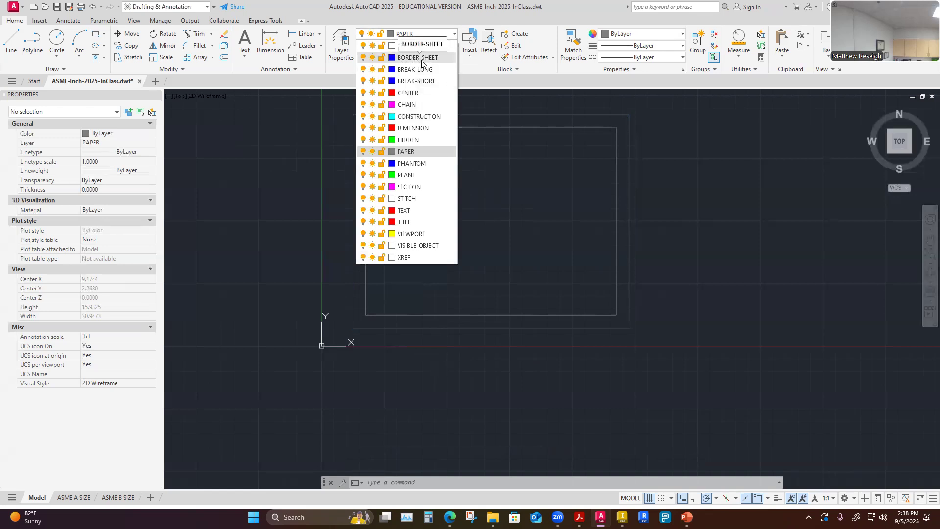
{"action": "key", "text": "Escape"}
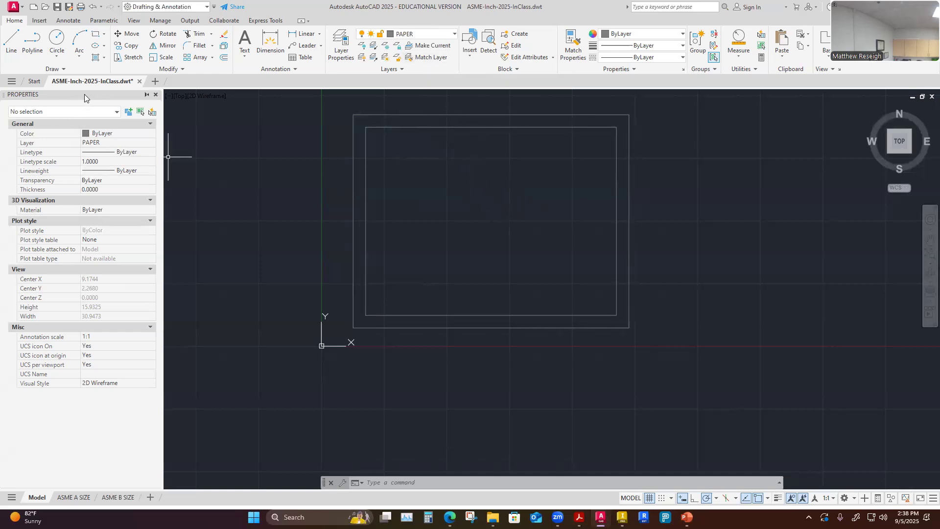
{"action": "left_click", "coordinate": [134, 20]}
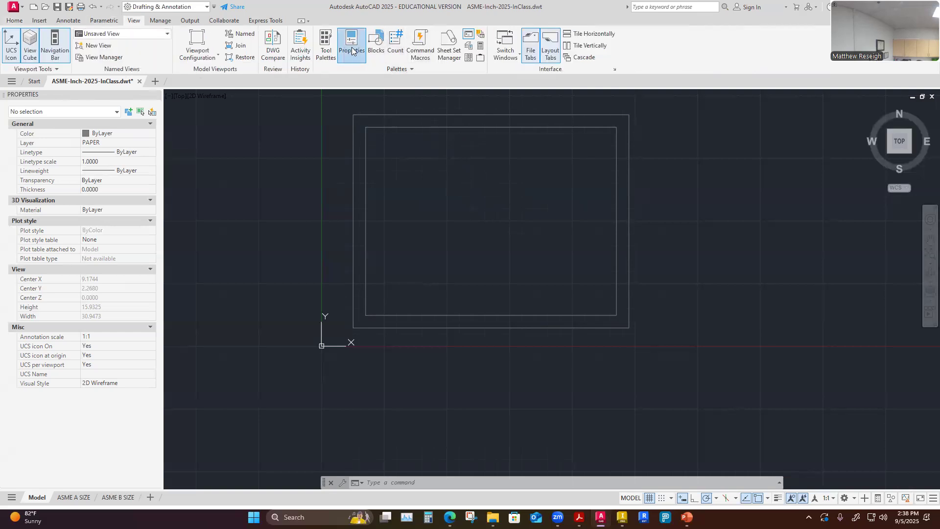
{"action": "left_click", "coordinate": [227, 166]}
{"action": "key", "text": "Escape"}
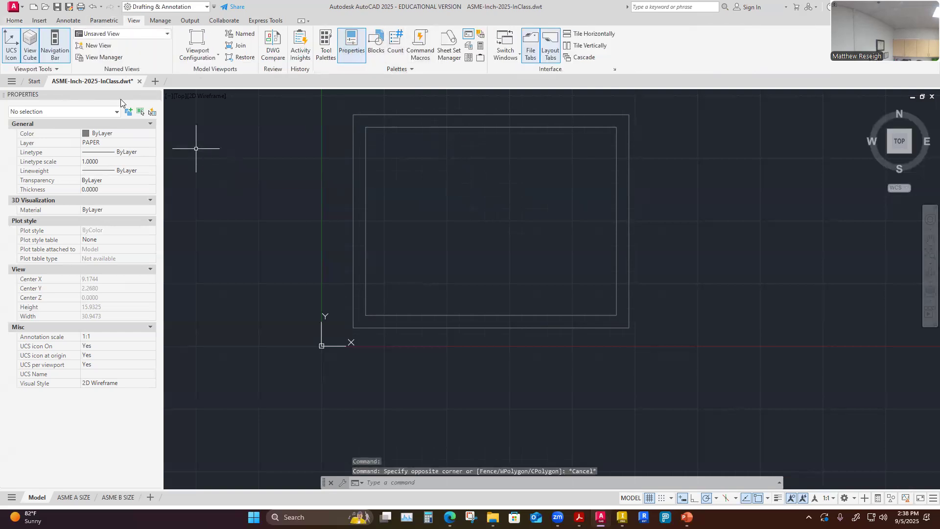
{"action": "left_click", "coordinate": [15, 21]}
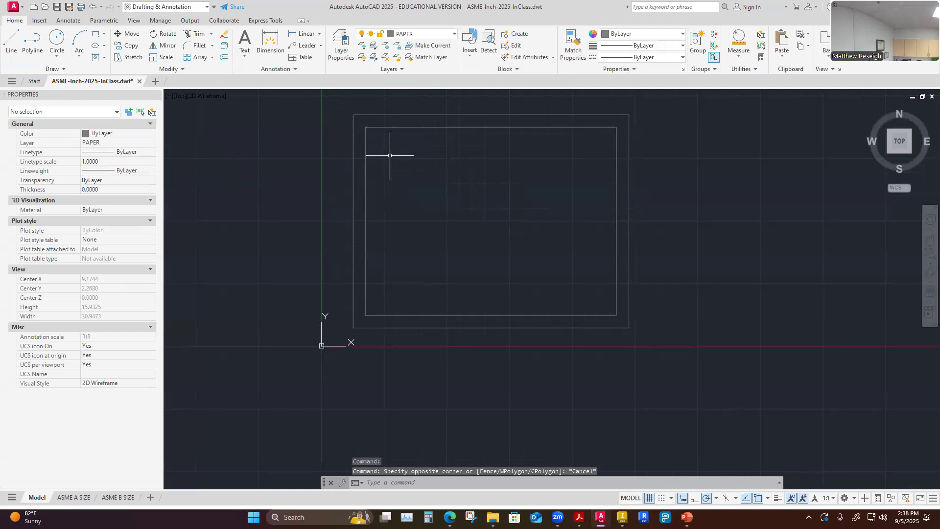
Move the inner border rectangle onto the BORDER-SHEET layer.
{"action": "left_click", "coordinate": [366, 179]}
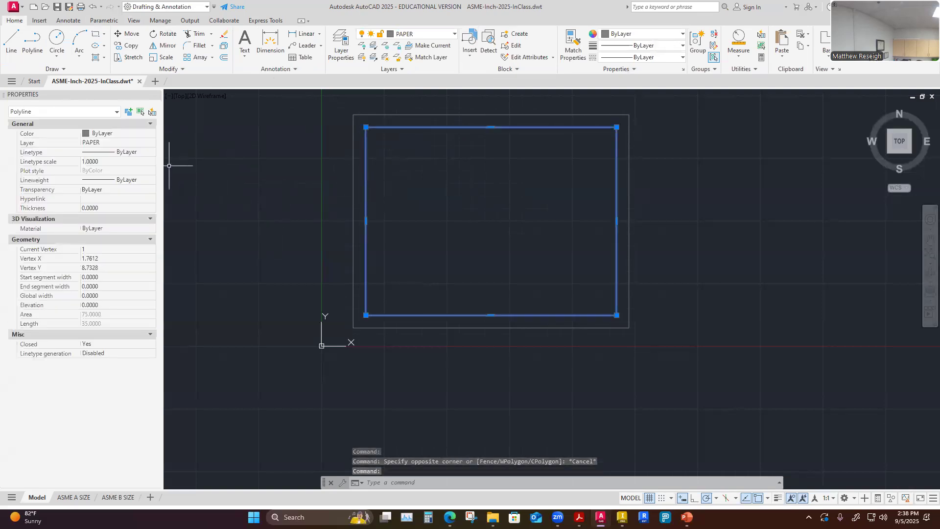
{"action": "left_click", "coordinate": [153, 142]}
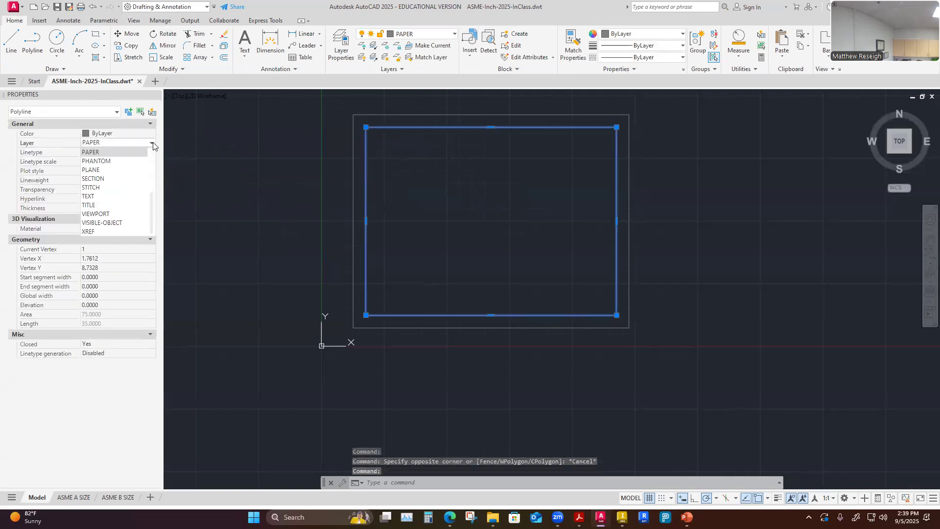
{"action": "scroll", "coordinate": [124, 182], "scroll_direction": "up", "scroll_amount": 3}
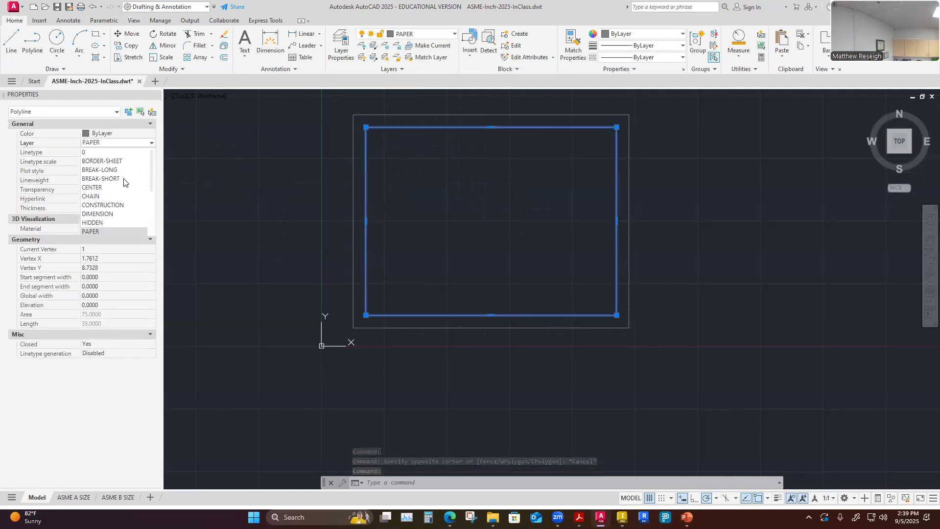
{"action": "left_click", "coordinate": [114, 162]}
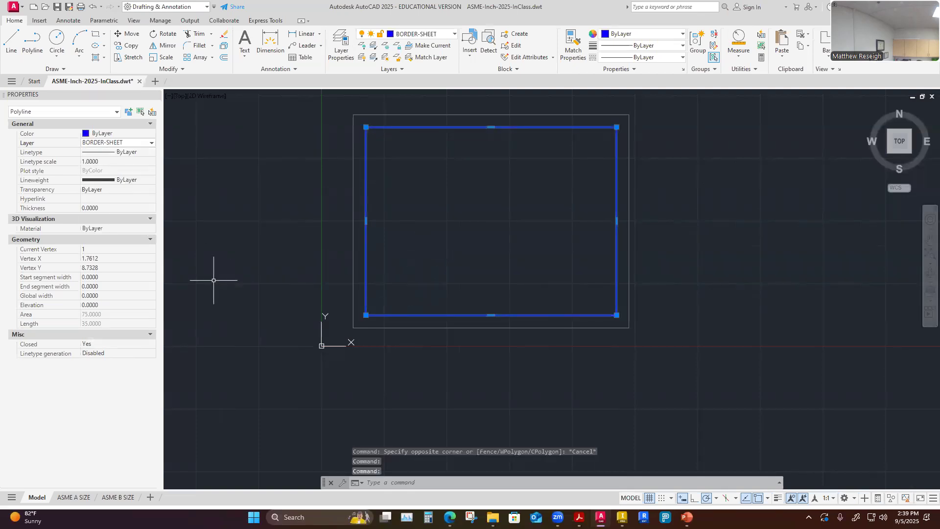
{"action": "key", "text": "Escape"}
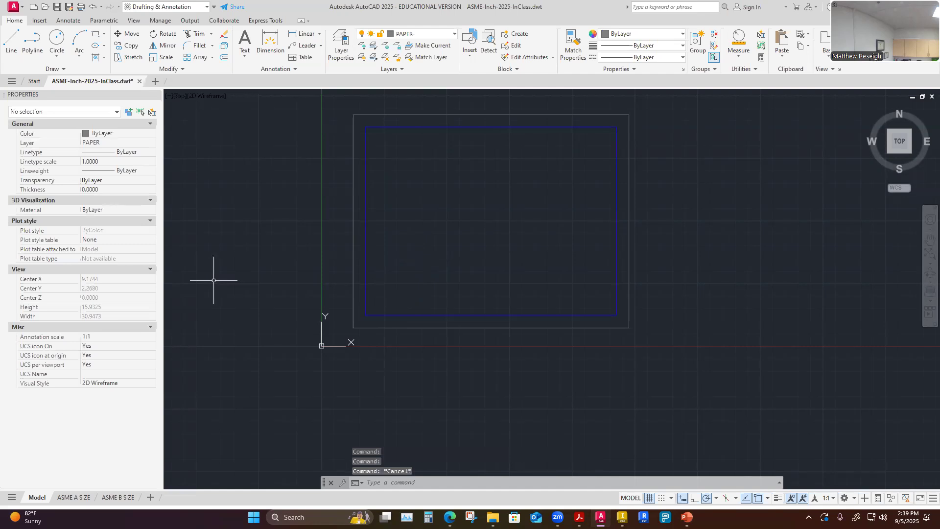
{"action": "scroll", "coordinate": [461, 378], "scroll_direction": "down", "scroll_amount": 2}
{"action": "scroll", "coordinate": [402, 328], "scroll_direction": "up", "scroll_amount": 2}
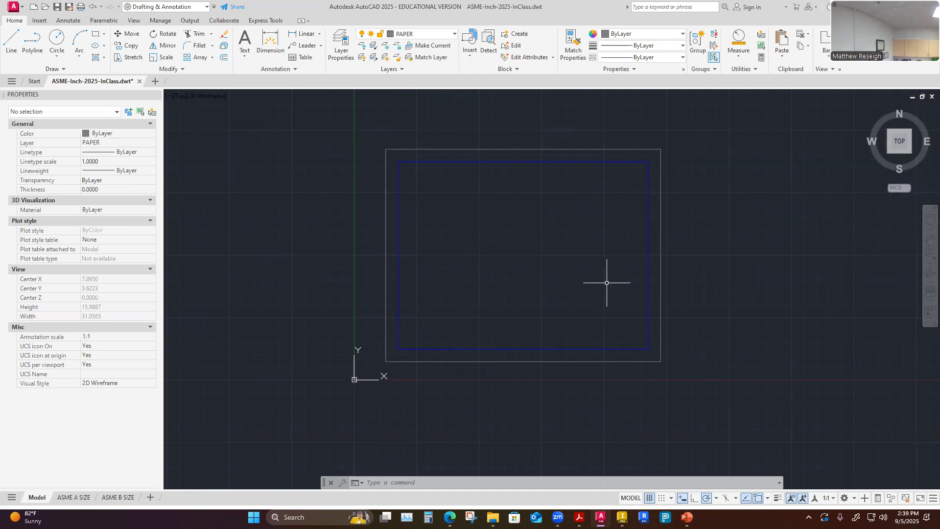
{"action": "left_click", "coordinate": [454, 35]}
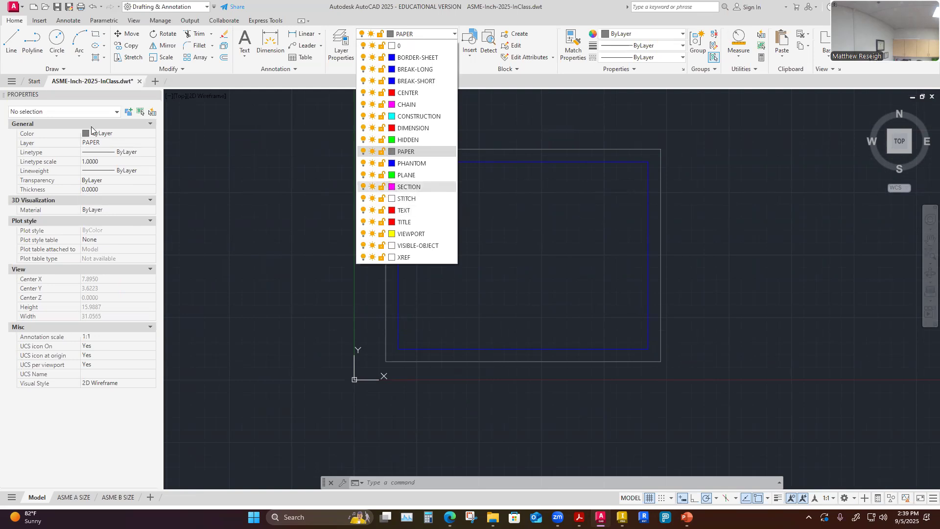
{"action": "left_click", "coordinate": [299, 180]}
{"action": "key", "text": "Escape"}
{"action": "key", "text": "Escape"}
{"action": "key", "text": "Escape"}
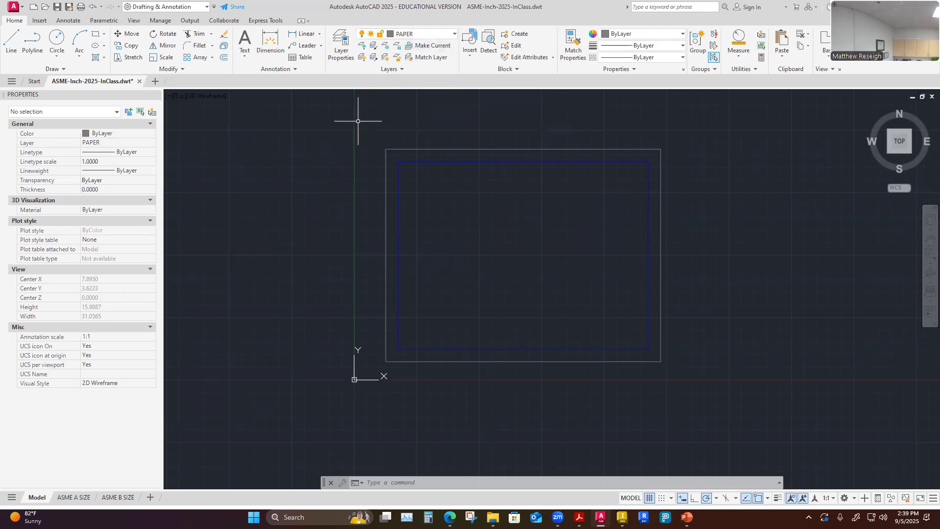
Turn the BORDER-SHEET layer off and then back on.
{"action": "left_click", "coordinate": [452, 35]}
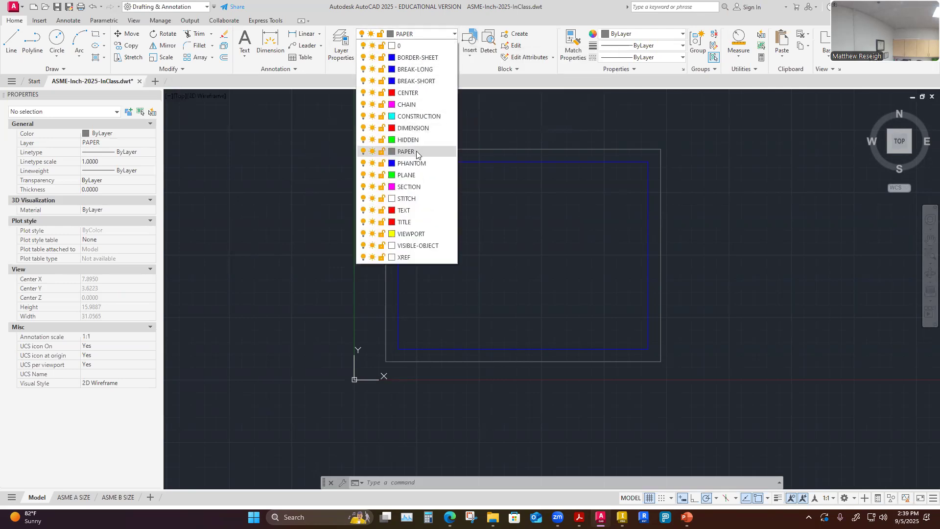
{"action": "left_click", "coordinate": [364, 59]}
{"action": "left_click", "coordinate": [309, 247]}
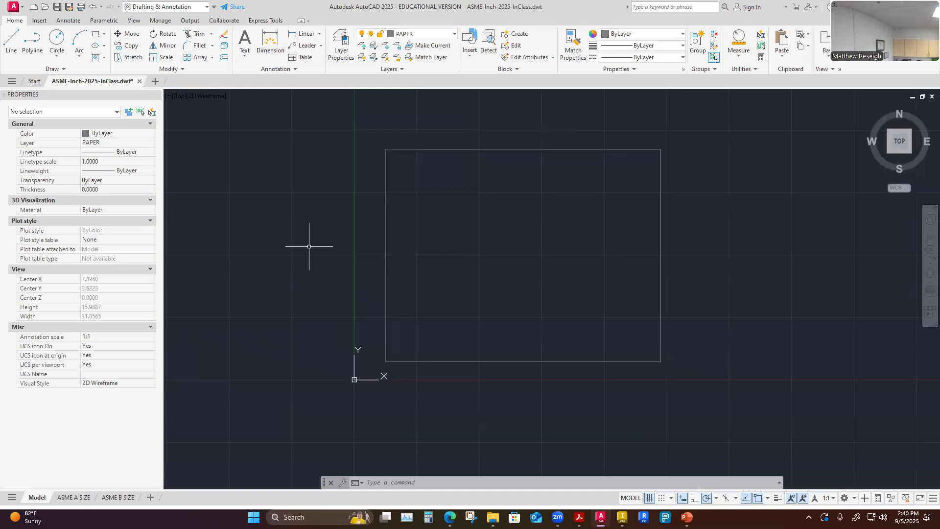
{"action": "left_click", "coordinate": [454, 34]}
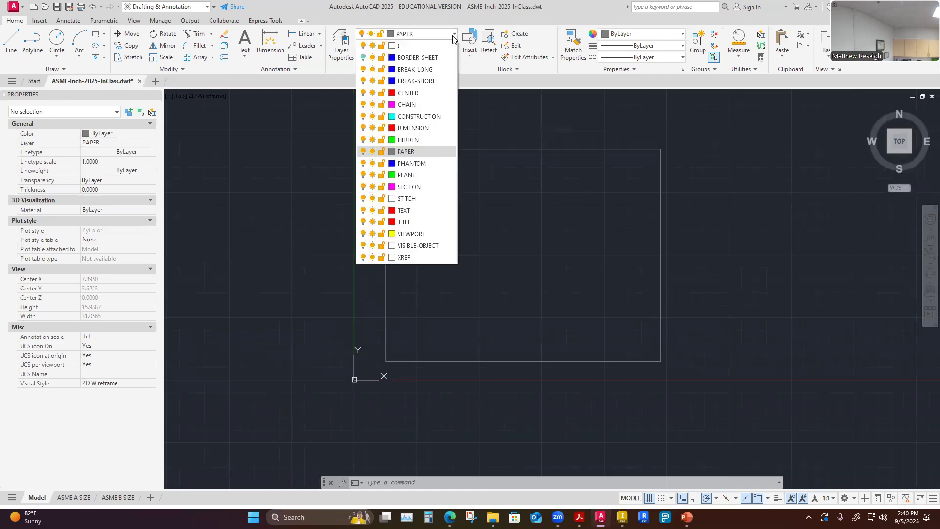
{"action": "left_click", "coordinate": [363, 57]}
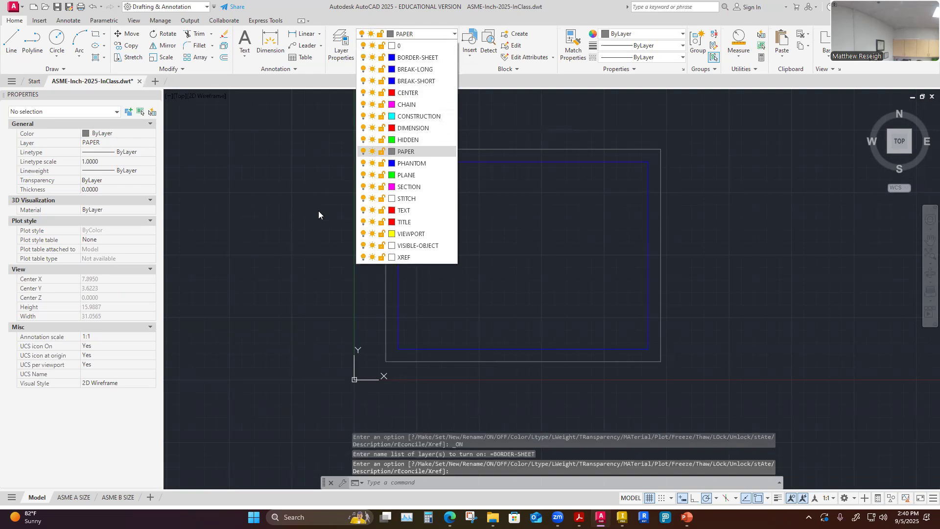
{"action": "left_click", "coordinate": [304, 232]}
{"action": "key", "text": "Escape"}
{"action": "key", "text": "Escape"}
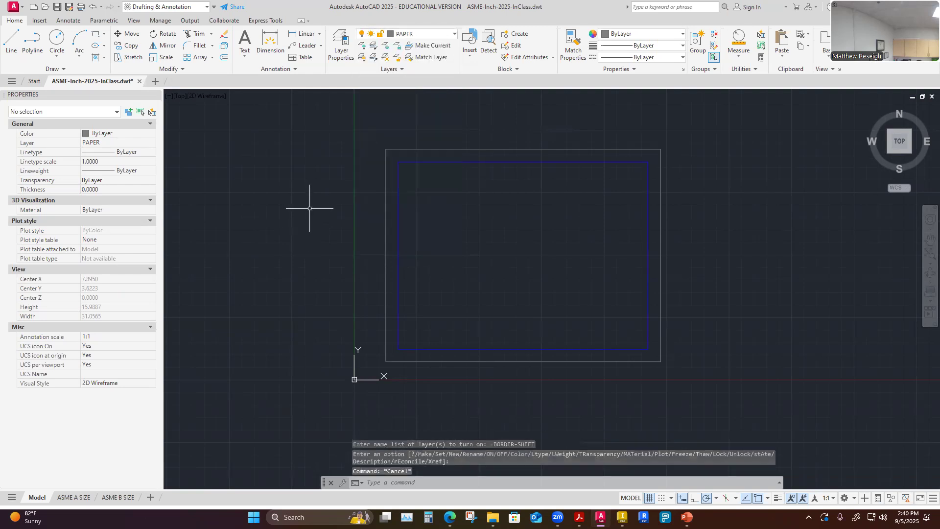
Try to turn off the current PAPER layer, dismissing the prompt that follows.
{"action": "left_click", "coordinate": [455, 34]}
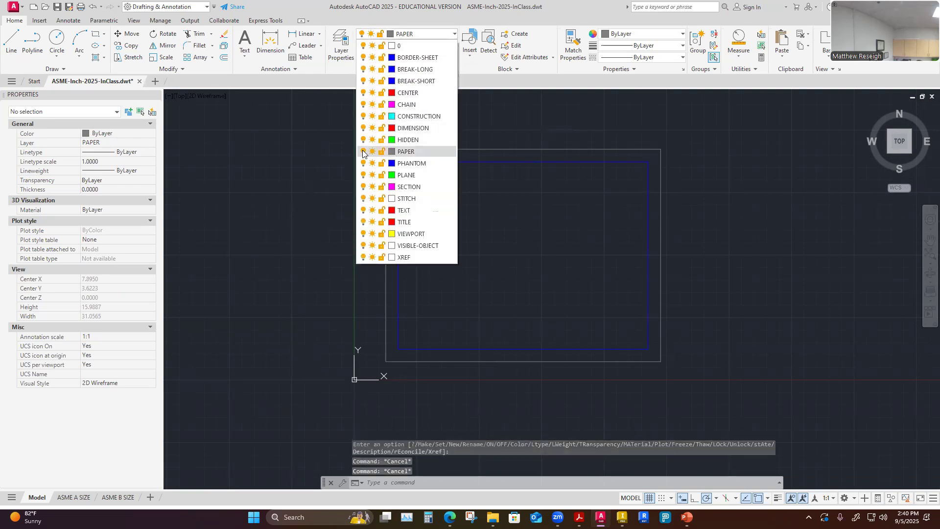
{"action": "left_click", "coordinate": [361, 153]}
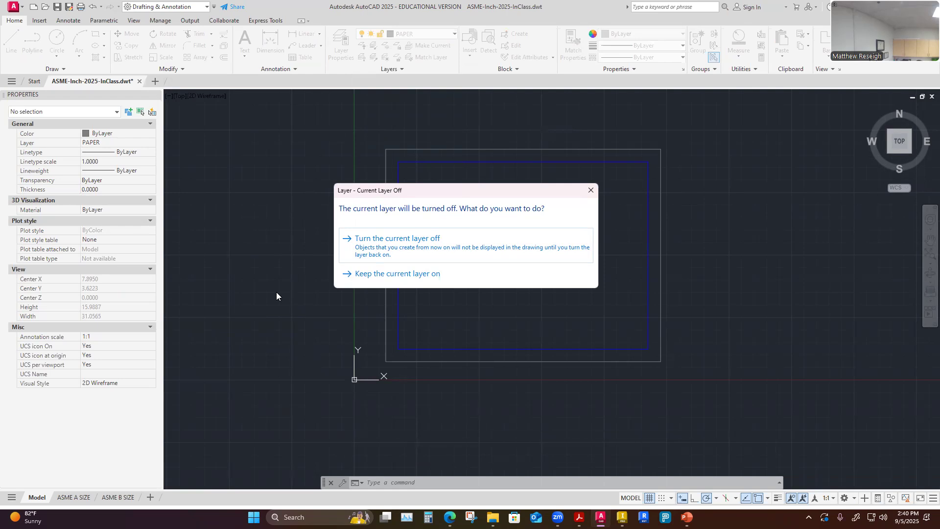
{"action": "left_click", "coordinate": [592, 191]}
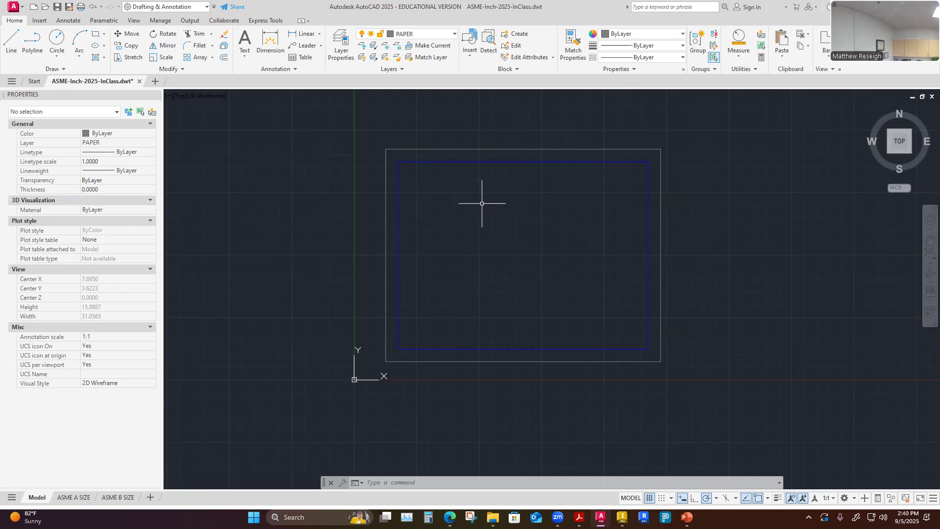
Select the inner border rectangle to examine its layer and properties.
{"action": "scroll", "coordinate": [458, 368], "scroll_direction": "up", "scroll_amount": 2}
{"action": "scroll", "coordinate": [458, 363], "scroll_direction": "down", "scroll_amount": 2}
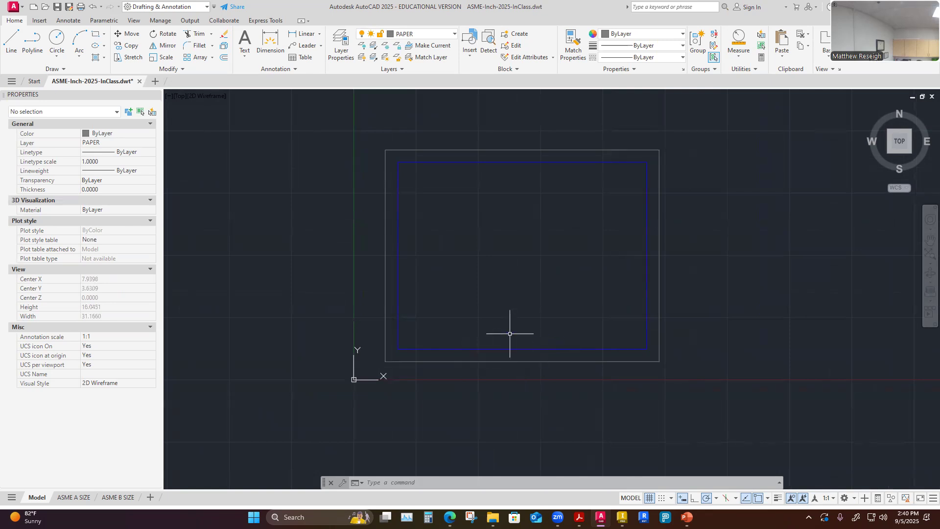
{"action": "scroll", "coordinate": [491, 377], "scroll_direction": "up", "scroll_amount": 2}
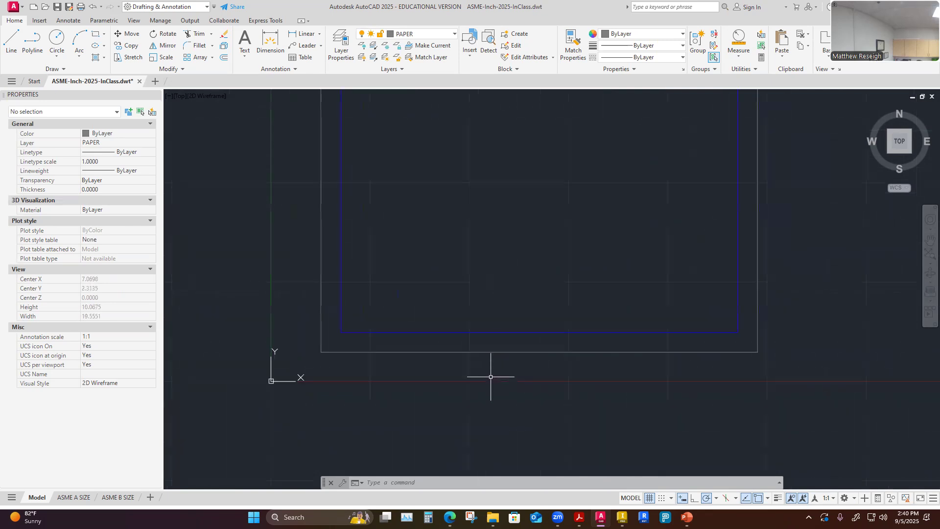
{"action": "scroll", "coordinate": [491, 377], "scroll_direction": "down", "scroll_amount": 2}
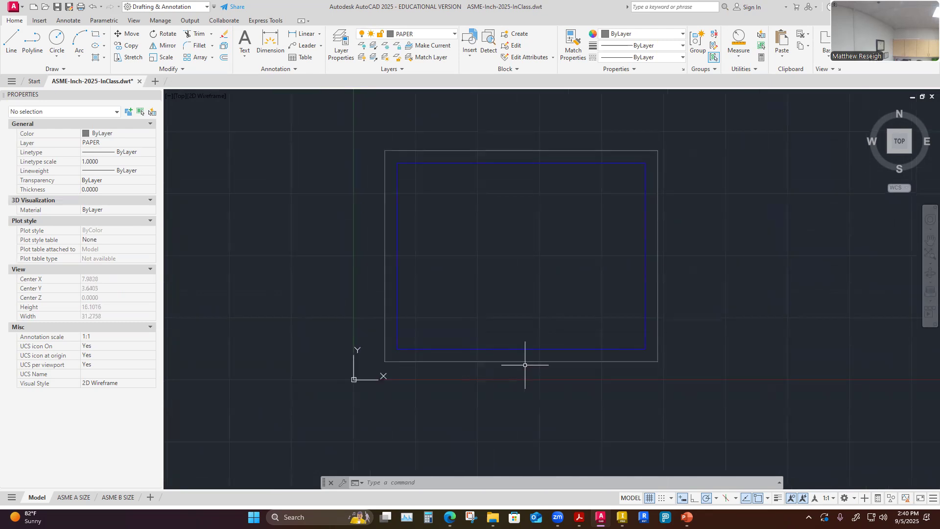
{"action": "key", "text": "Escape"}
{"action": "key", "text": "Escape"}
{"action": "left_click", "coordinate": [517, 350]}
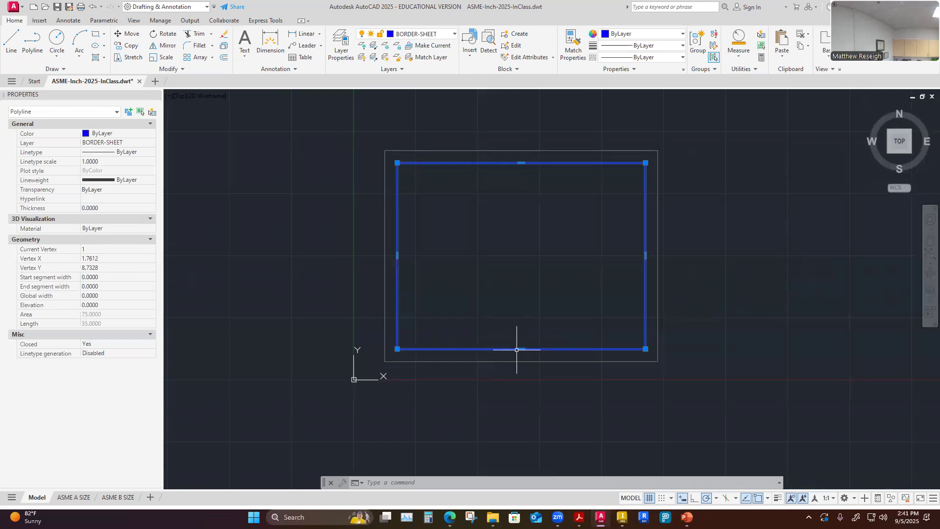
{"action": "key", "text": "Escape"}
{"action": "scroll", "coordinate": [464, 350], "scroll_direction": "up", "scroll_amount": 4}
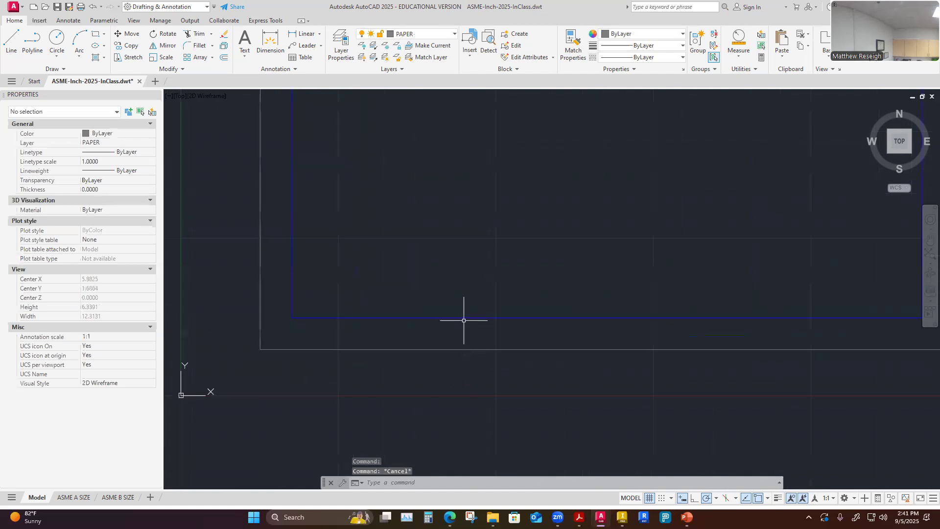
{"action": "scroll", "coordinate": [455, 305], "scroll_direction": "down", "scroll_amount": 4}
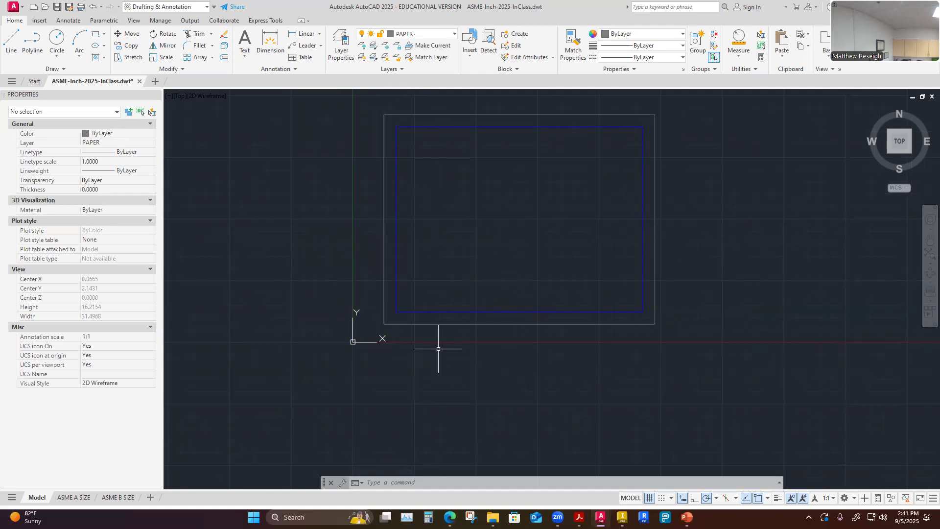
{"action": "scroll", "coordinate": [441, 328], "scroll_direction": "up", "scroll_amount": 2}
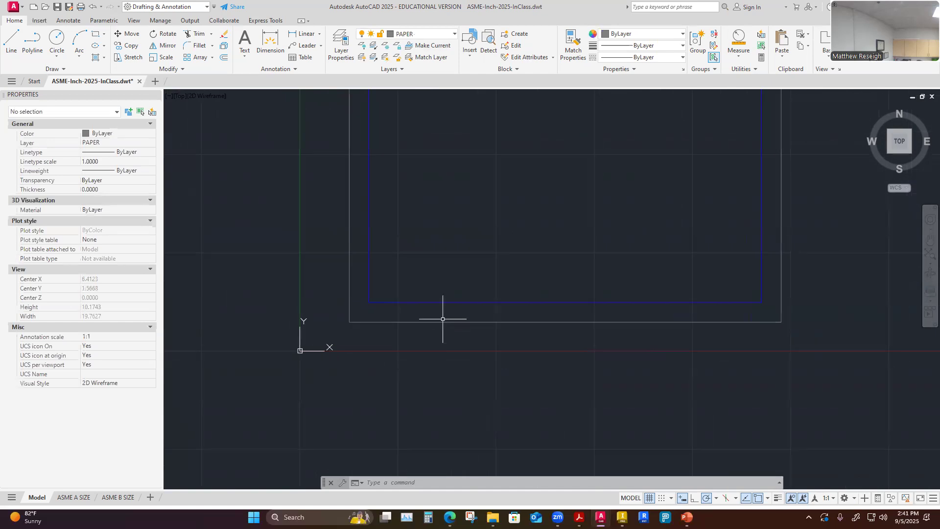
On the BORDER-SHEET layer, draw a 10-inch horizontal line across the border, 0.5 above its bottom edge.
{"action": "left_click", "coordinate": [454, 34]}
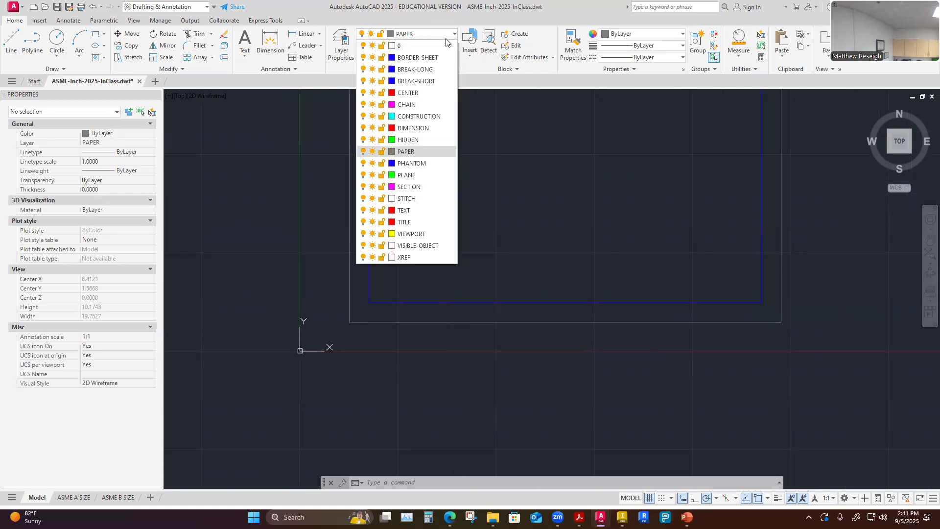
{"action": "left_click", "coordinate": [425, 58]}
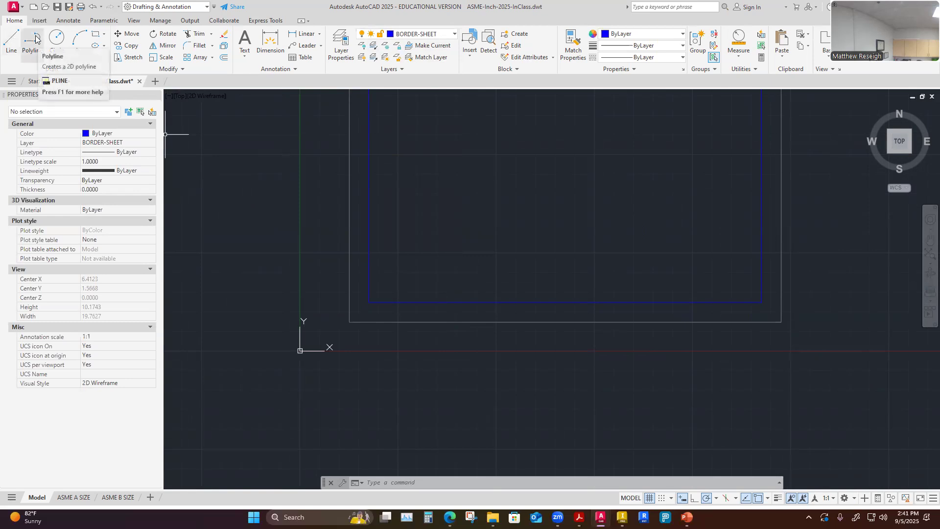
{"action": "left_click", "coordinate": [13, 46]}
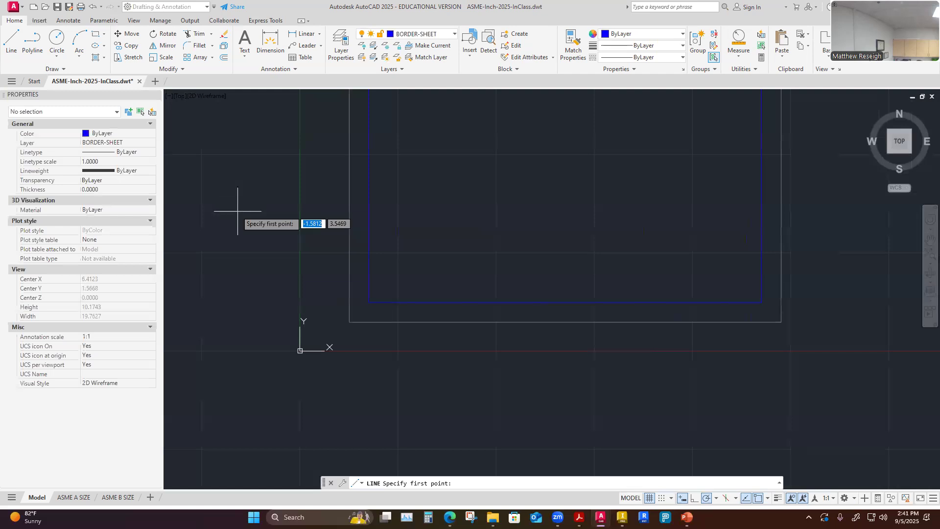
{"action": "scroll", "coordinate": [374, 311], "scroll_direction": "up", "scroll_amount": 2}
{"action": "scroll", "coordinate": [373, 311], "scroll_direction": "down", "scroll_amount": 2}
{"action": "scroll", "coordinate": [578, 258], "scroll_direction": "up", "scroll_amount": 2}
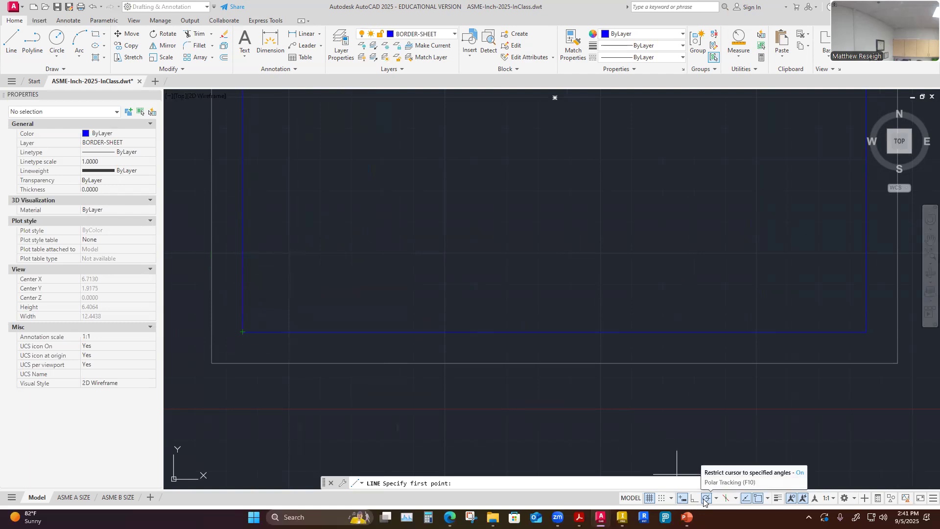
{"action": "left_click", "coordinate": [767, 498]}
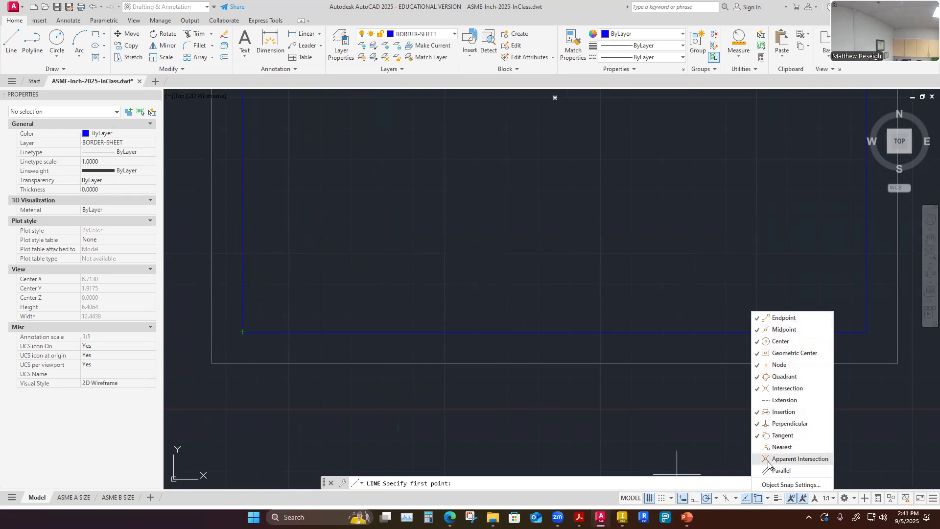
{"action": "left_click", "coordinate": [768, 499]}
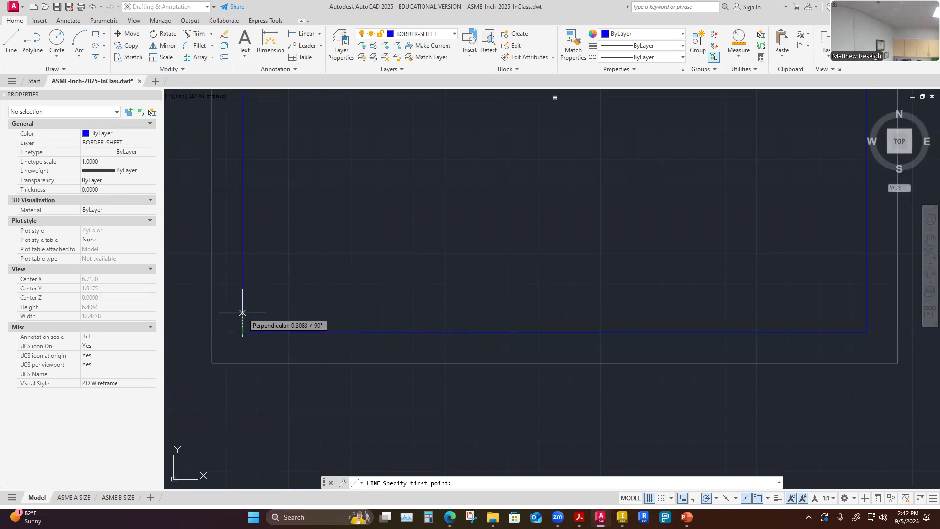
{"action": "type", "text": ".5"}
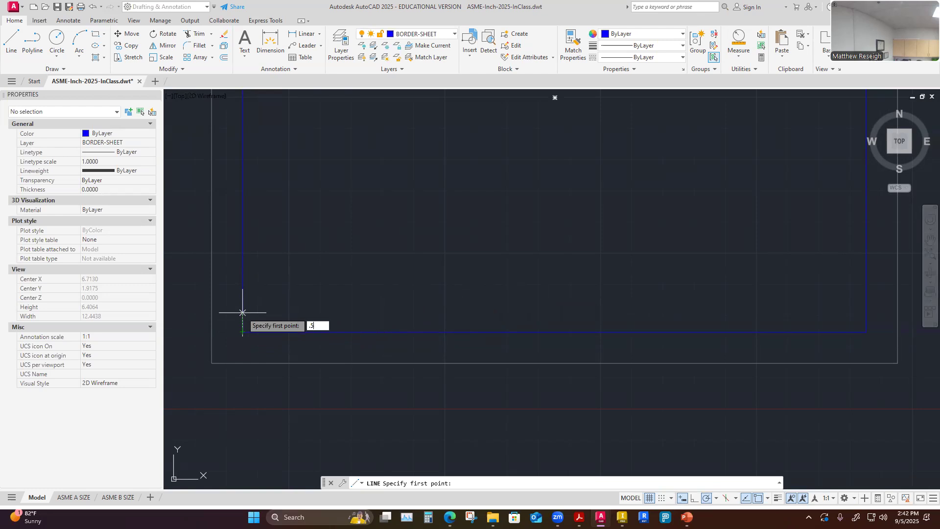
{"action": "key", "text": "Return"}
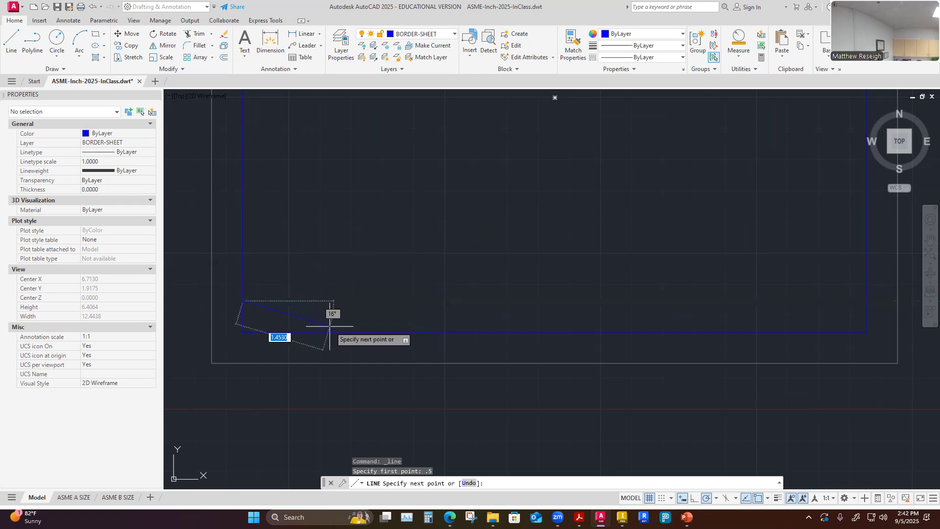
{"action": "scroll", "coordinate": [468, 314], "scroll_direction": "down", "scroll_amount": 2}
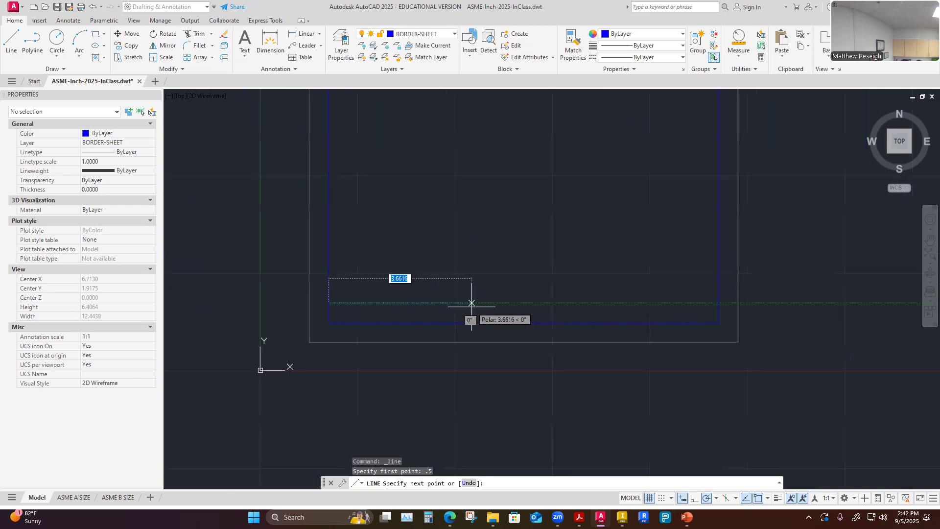
{"action": "scroll", "coordinate": [762, 340], "scroll_direction": "up", "scroll_amount": 2}
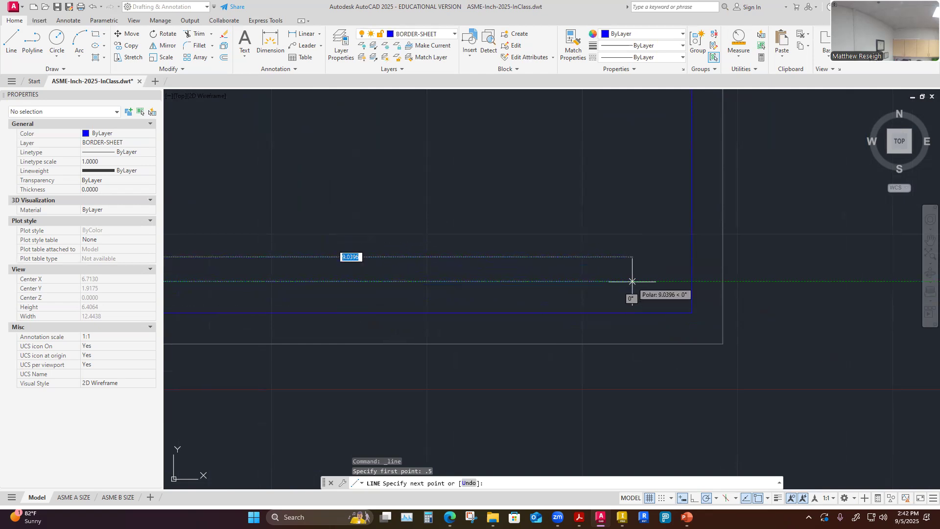
{"action": "scroll", "coordinate": [691, 282], "scroll_direction": "up", "scroll_amount": 3}
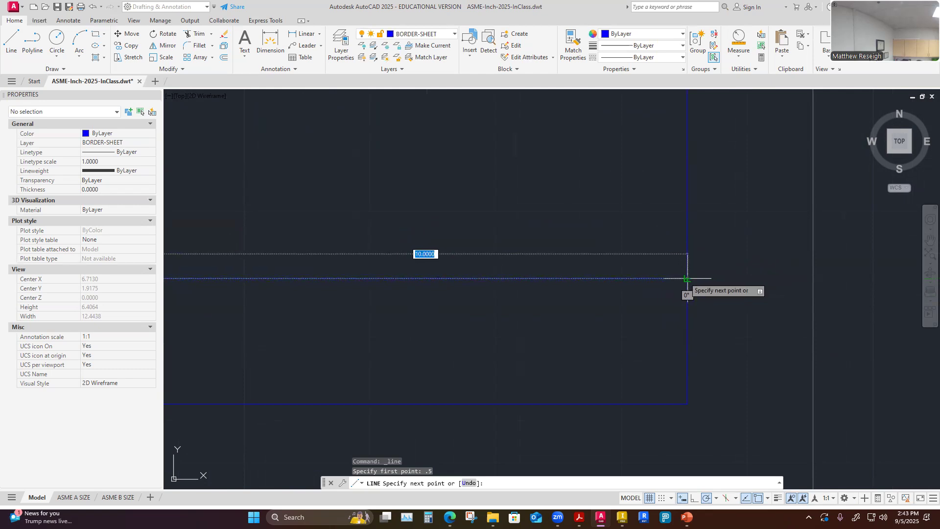
{"action": "left_click", "coordinate": [688, 279]}
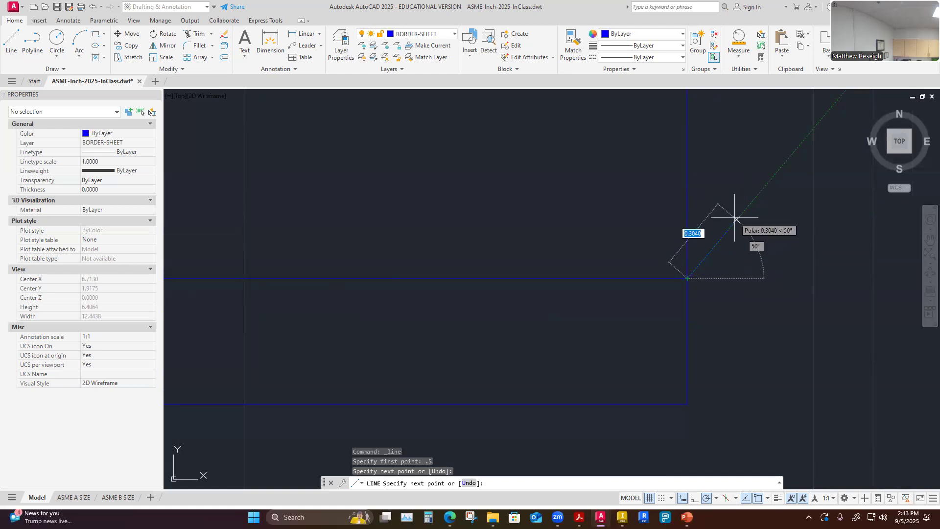
{"action": "key", "text": "Escape"}
{"action": "scroll", "coordinate": [714, 279], "scroll_direction": "down", "scroll_amount": 4}
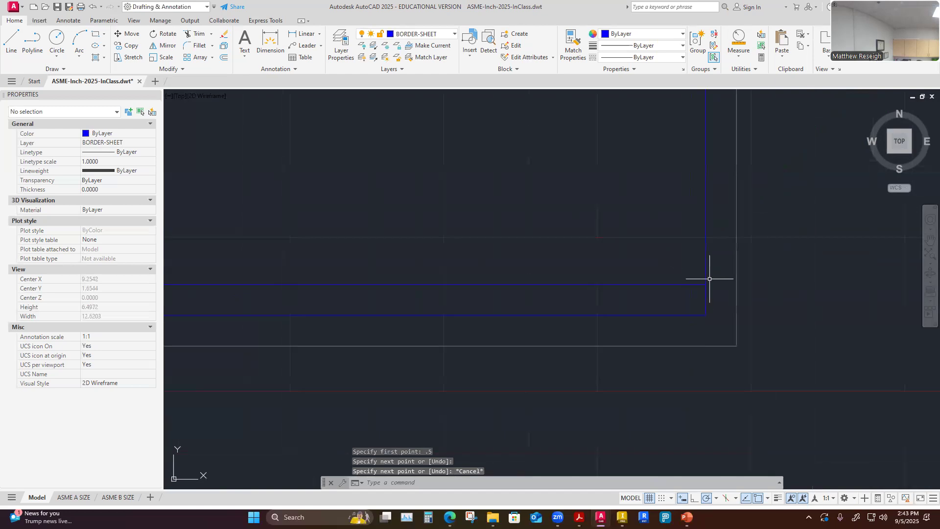
{"action": "scroll", "coordinate": [730, 107], "scroll_direction": "up", "scroll_amount": 2}
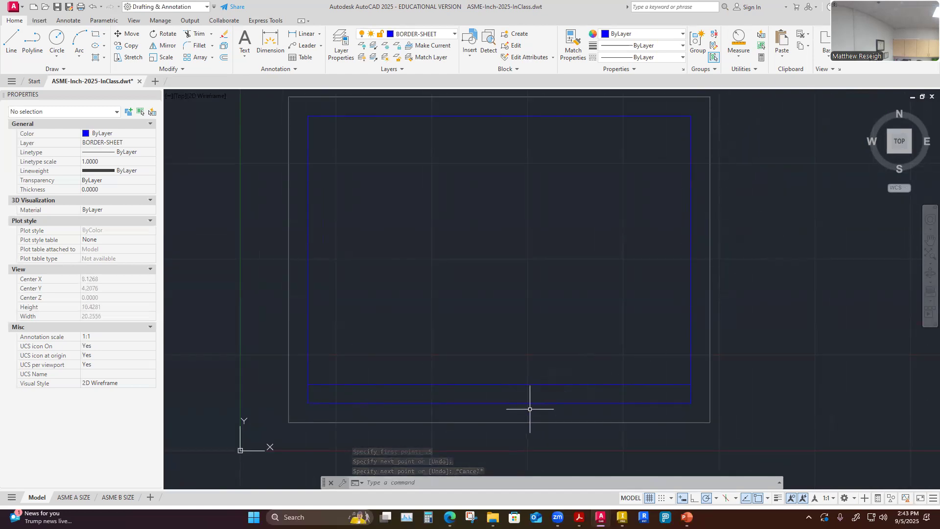
{"action": "scroll", "coordinate": [495, 413], "scroll_direction": "up", "scroll_amount": 2}
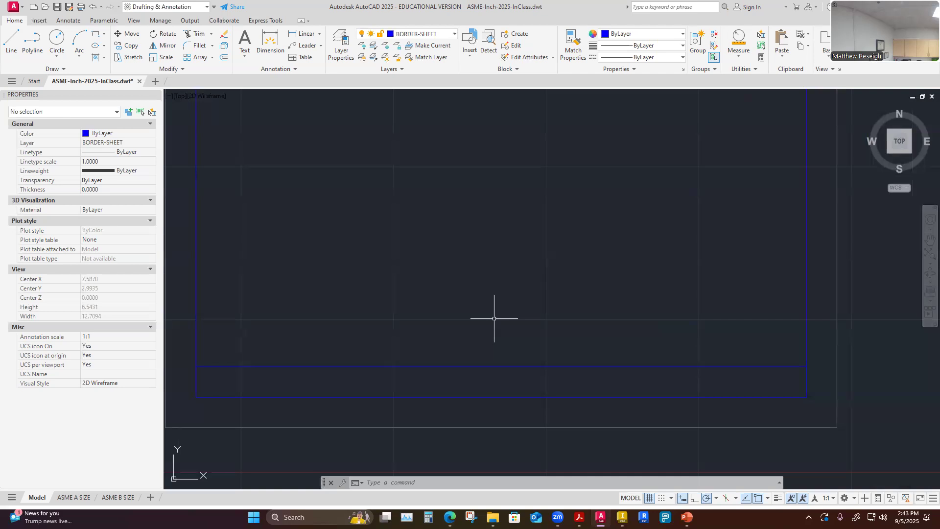
{"action": "left_click", "coordinate": [767, 499]}
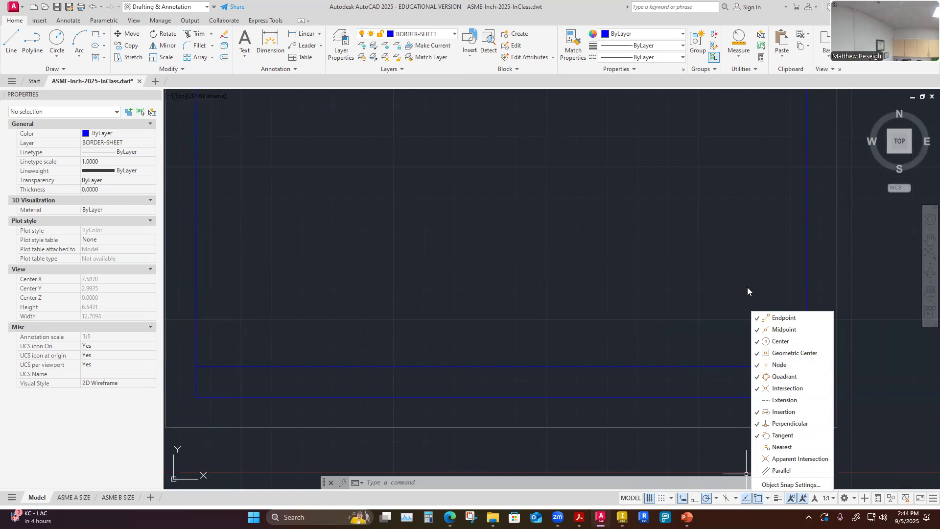
{"action": "key", "text": "Escape"}
{"action": "key", "text": "Escape"}
{"action": "key", "text": "Escape"}
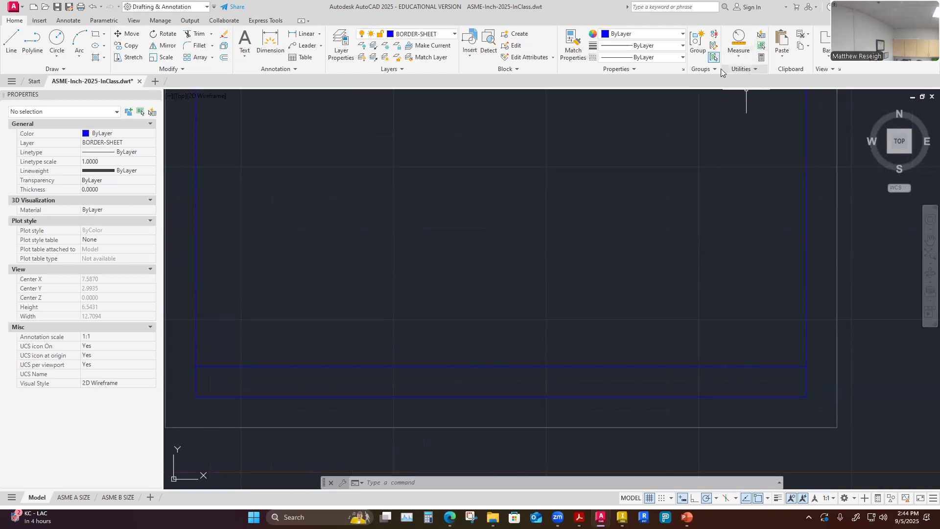
Set the point style to the plus-sign marker, sized relative to the screen.
{"action": "left_click", "coordinate": [757, 69]}
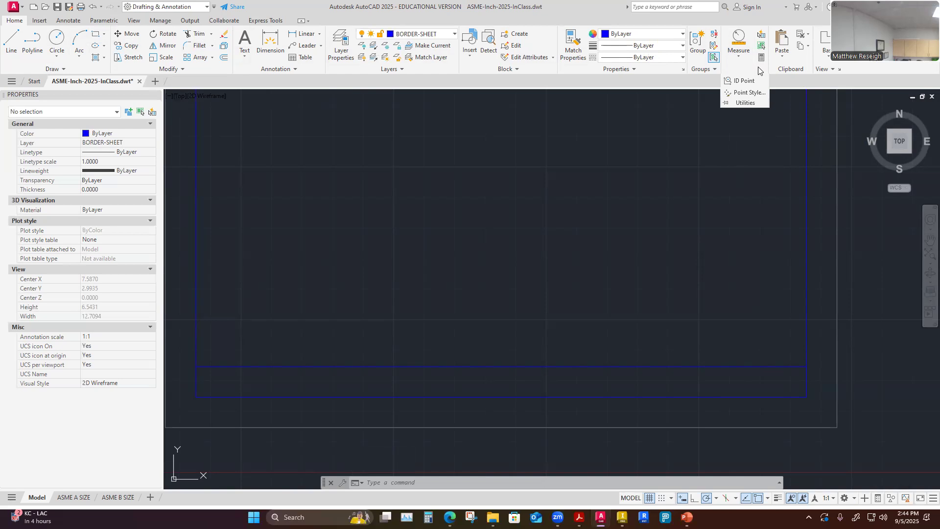
{"action": "left_click", "coordinate": [748, 93]}
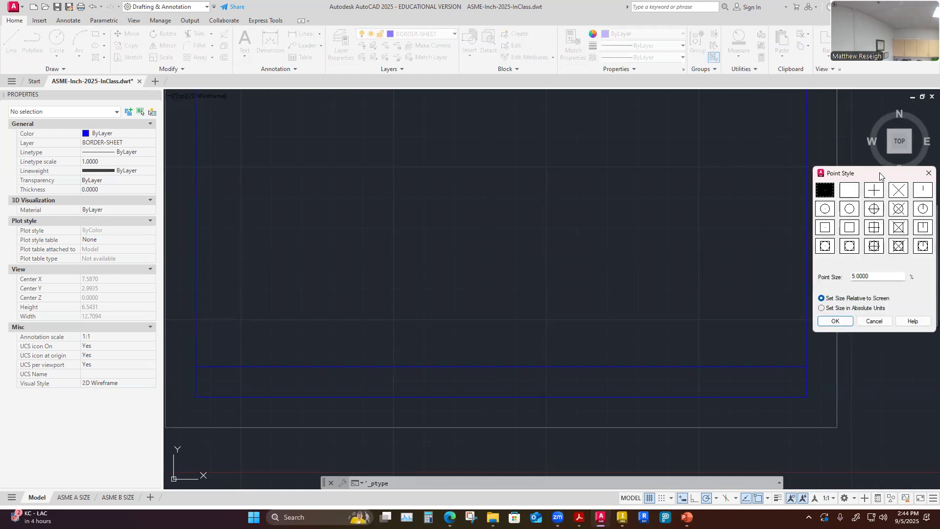
{"action": "left_click_drag", "start_coordinate": [880, 176], "coordinate": [502, 130]}
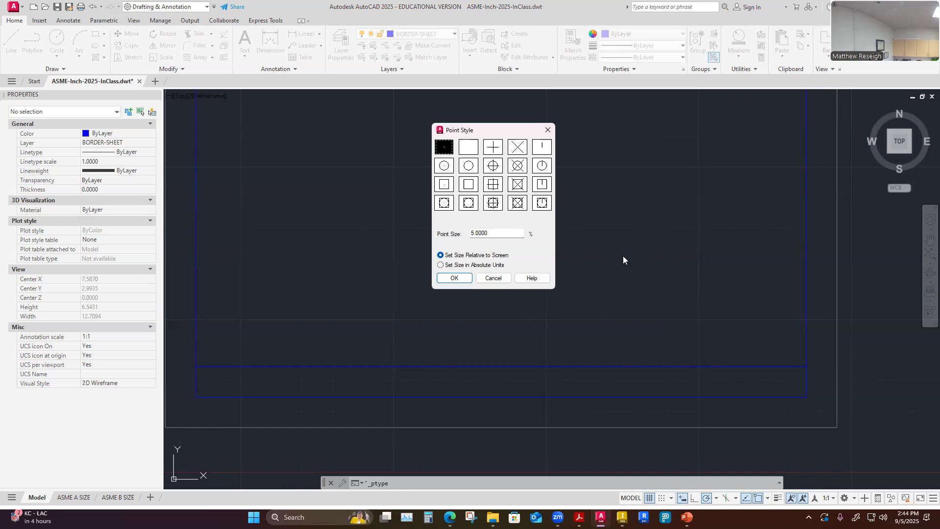
{"action": "left_click", "coordinate": [493, 147]}
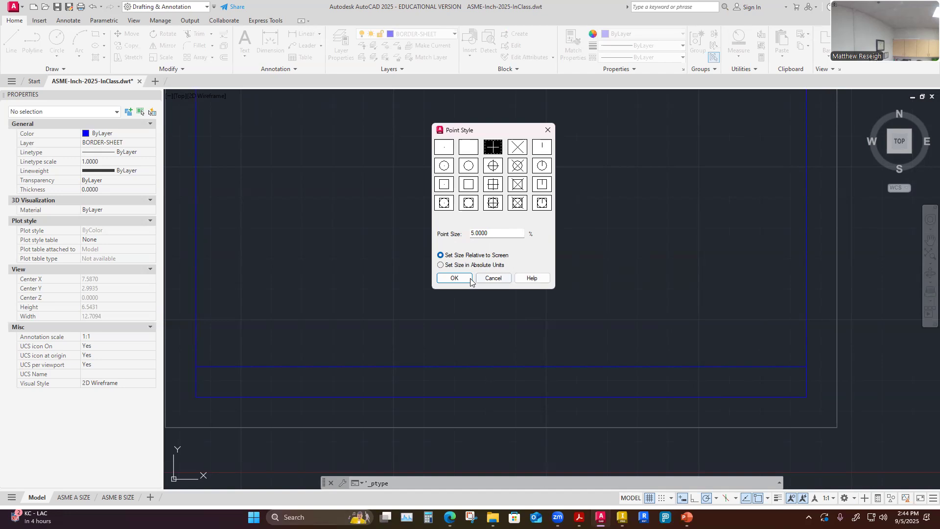
{"action": "left_click", "coordinate": [455, 278]}
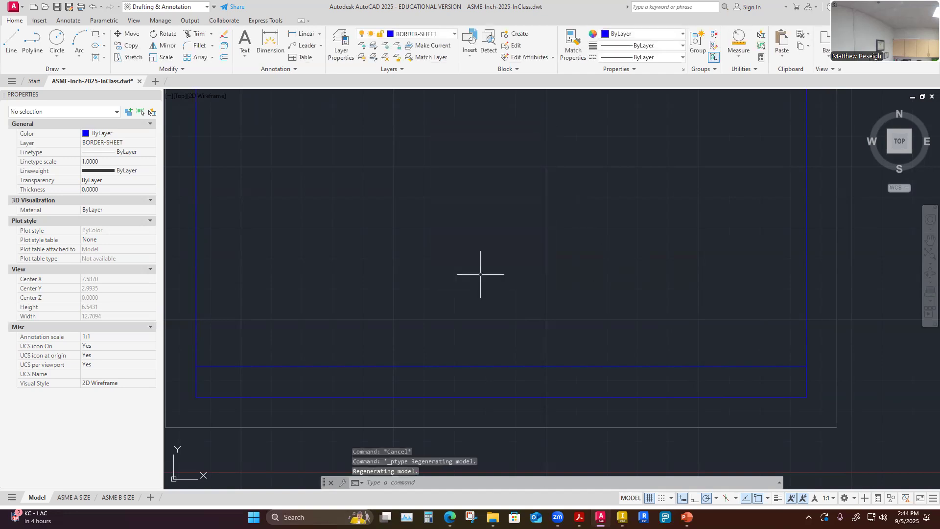
{"action": "left_click", "coordinate": [755, 70]}
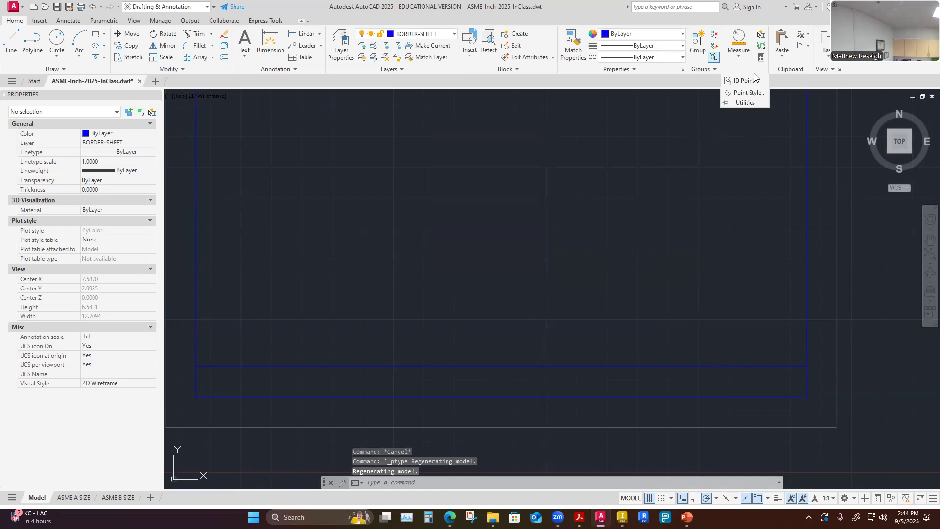
{"action": "left_click", "coordinate": [743, 93]}
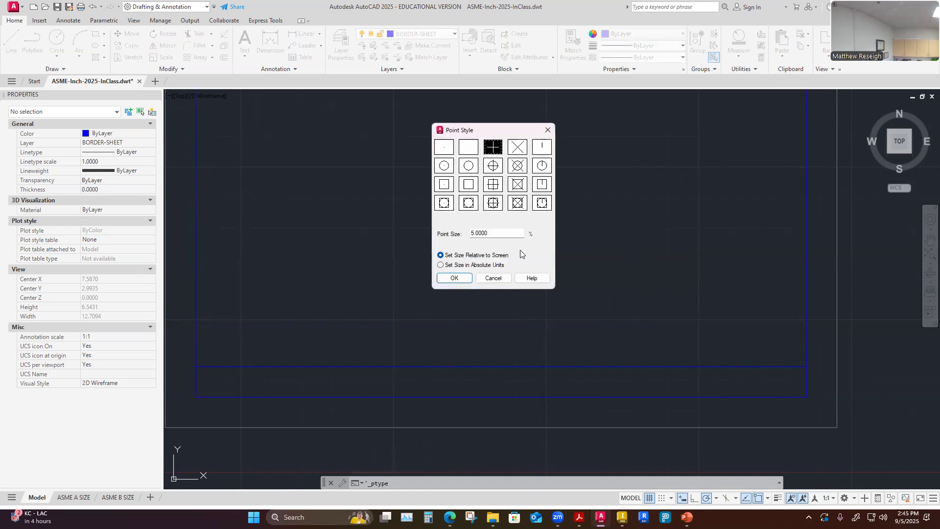
{"action": "left_click", "coordinate": [454, 278]}
Select the new horizontal line to examine its layer and geometry.
{"action": "scroll", "coordinate": [556, 273], "scroll_direction": "down", "scroll_amount": 2}
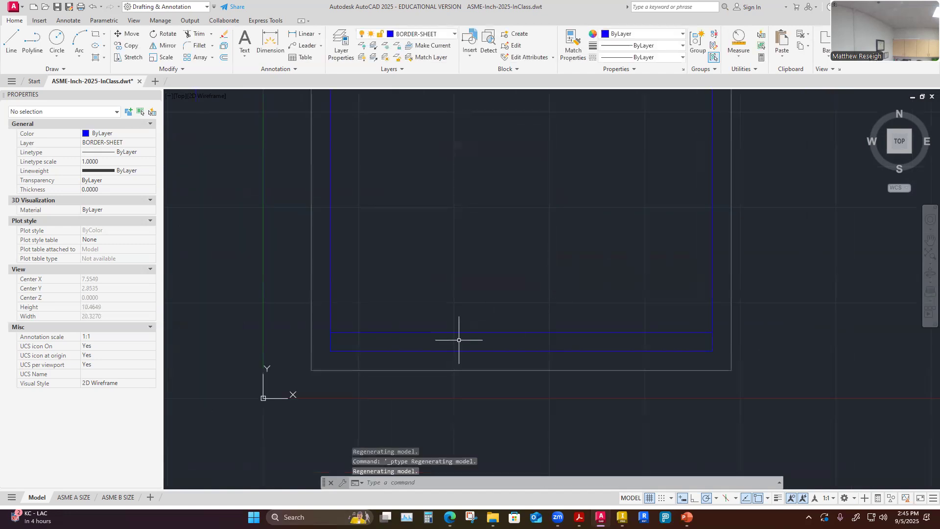
{"action": "scroll", "coordinate": [402, 338], "scroll_direction": "up", "scroll_amount": 2}
{"action": "scroll", "coordinate": [409, 336], "scroll_direction": "down", "scroll_amount": 2}
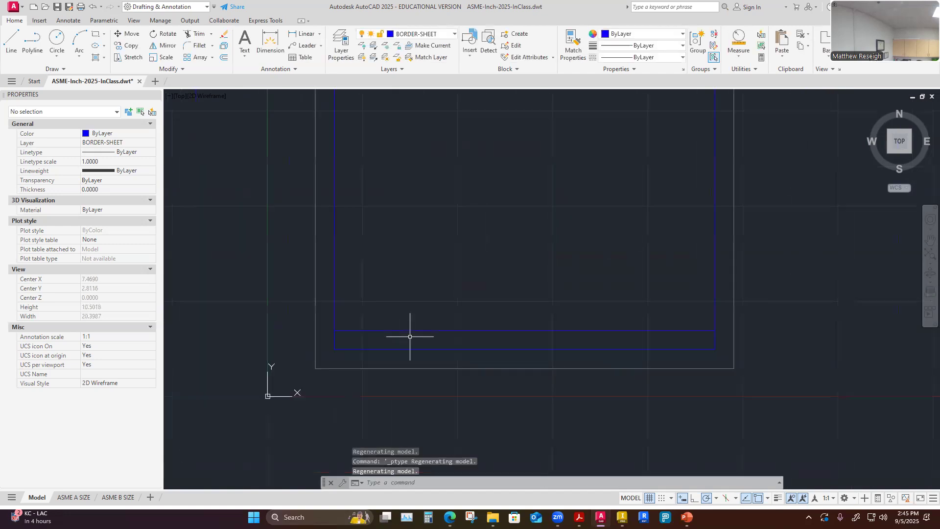
{"action": "scroll", "coordinate": [453, 333], "scroll_direction": "up", "scroll_amount": 4}
{"action": "left_click", "coordinate": [457, 310]}
{"action": "scroll", "coordinate": [457, 311], "scroll_direction": "down", "scroll_amount": 2}
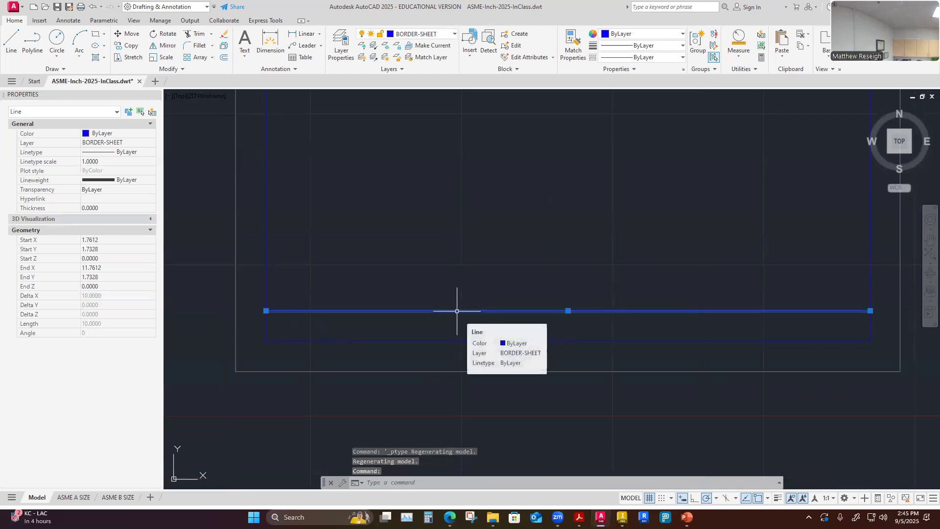
{"action": "key", "text": "Escape"}
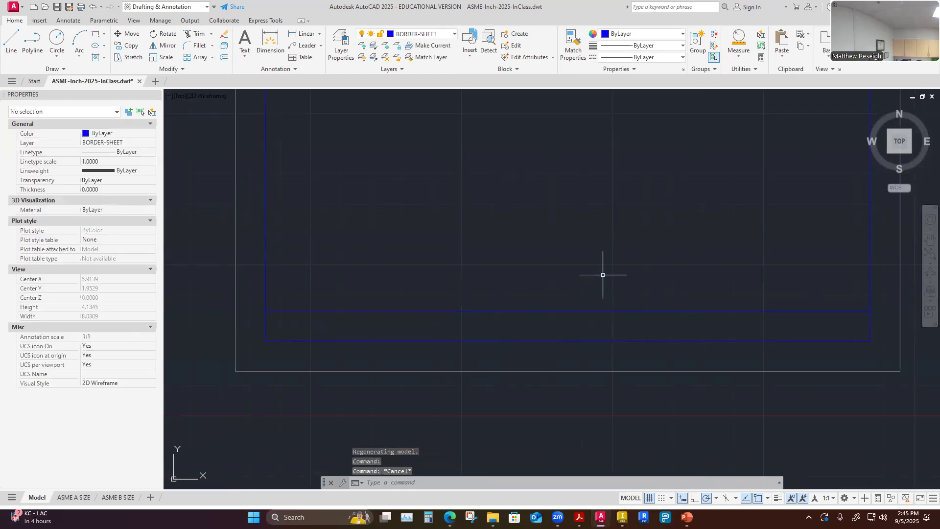
{"action": "left_click", "coordinate": [552, 310]}
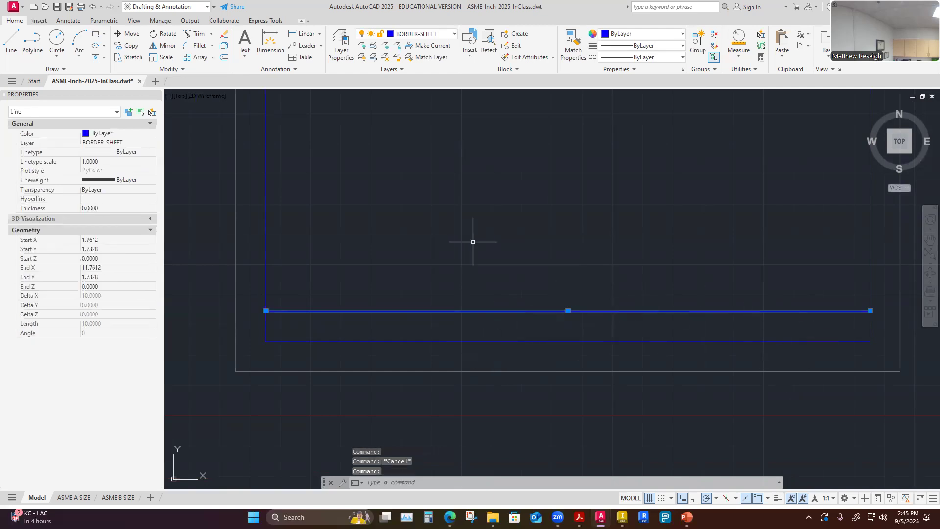
{"action": "key", "text": "Escape"}
{"action": "left_click", "coordinate": [511, 310]}
{"action": "left_click", "coordinate": [519, 248]}
{"action": "key", "text": "Escape"}
{"action": "key", "text": "Escape"}
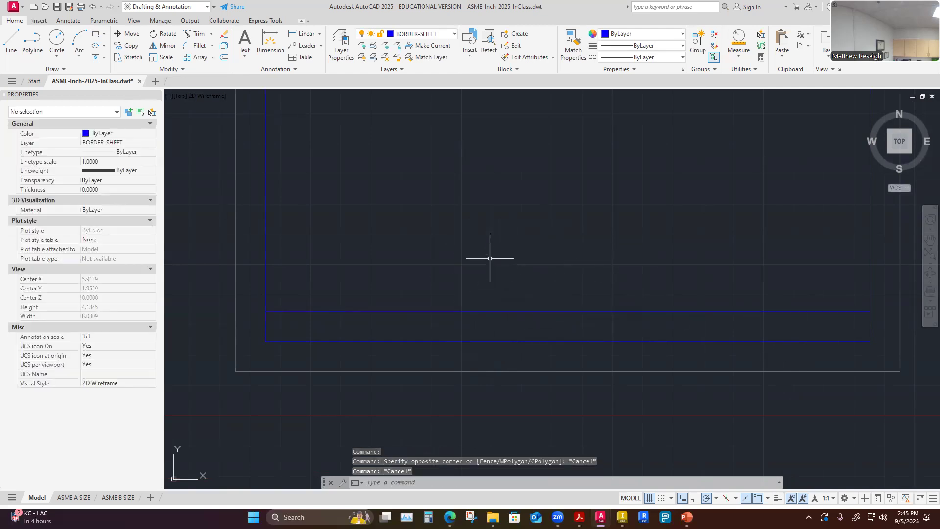
{"action": "type", "text": "D"}
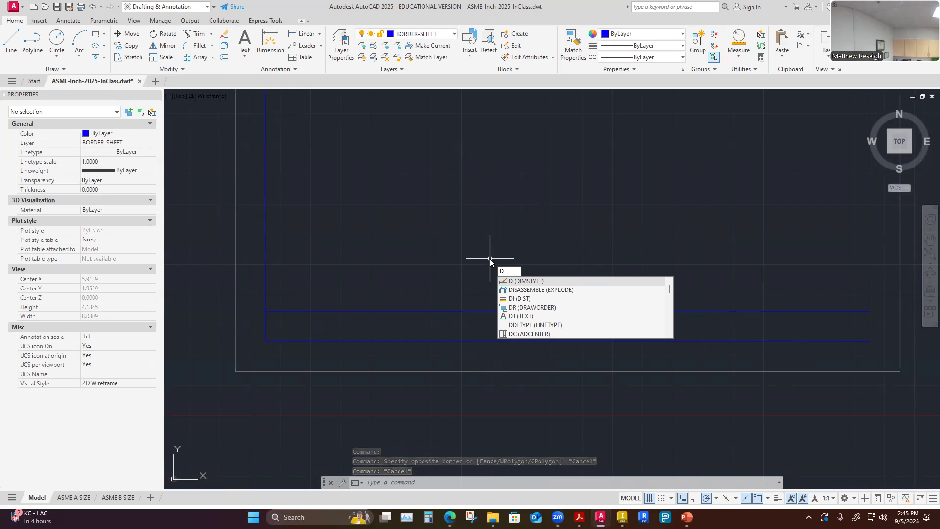
{"action": "type", "text": "I"}
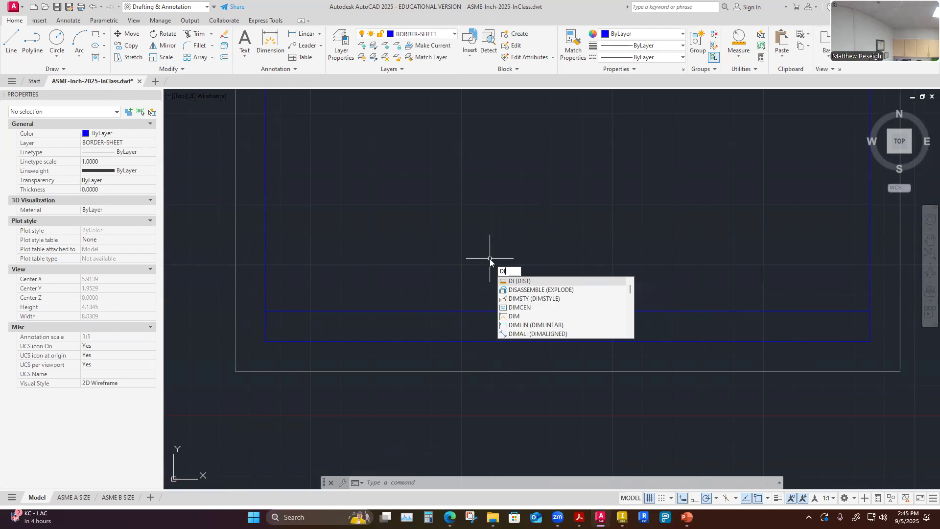
{"action": "type", "text": "V"}
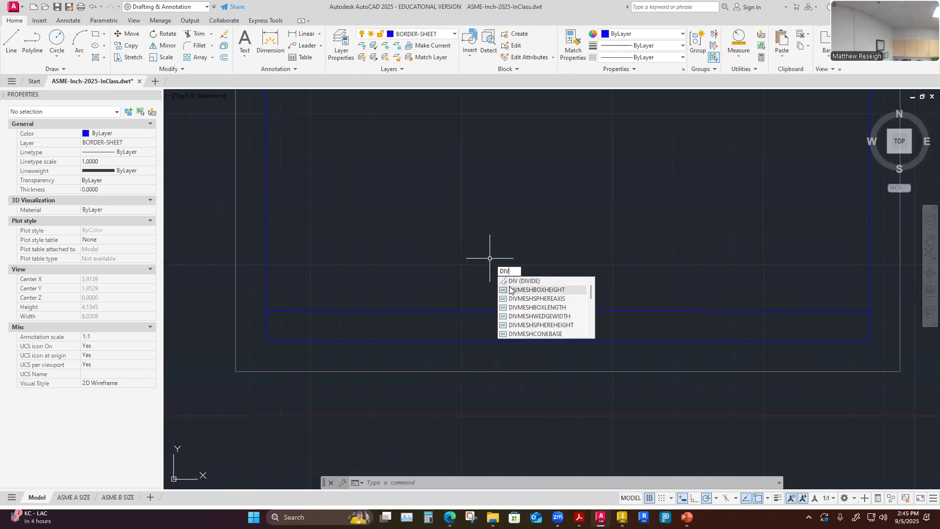
{"action": "key", "text": "Escape"}
{"action": "key", "text": "Escape"}
{"action": "key", "text": "Escape"}
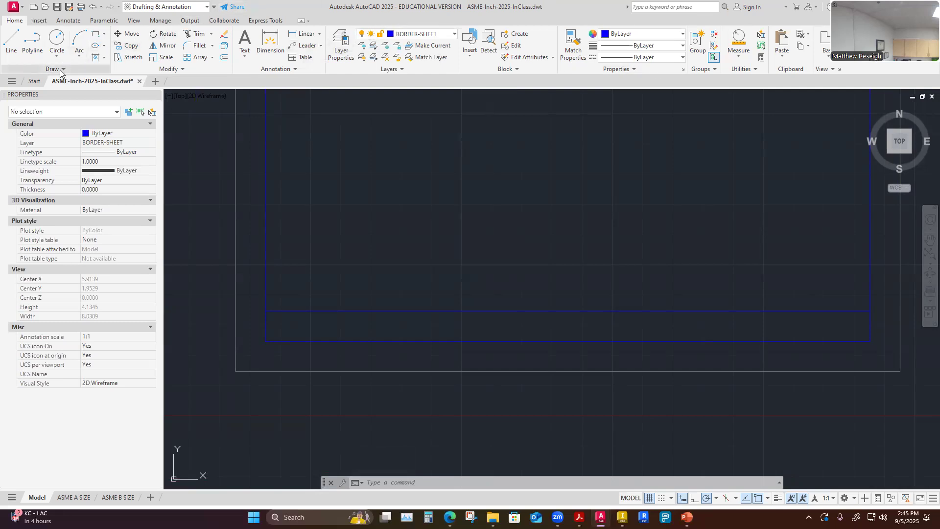
Divide the horizontal title-block line into 5 equal segments with the Divide command.
{"action": "left_click", "coordinate": [61, 73]}
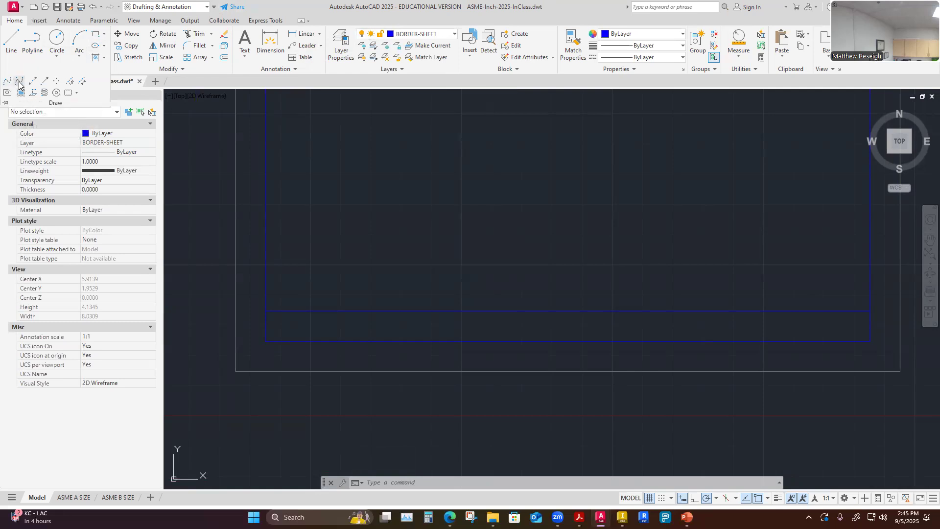
{"action": "left_click", "coordinate": [69, 83]}
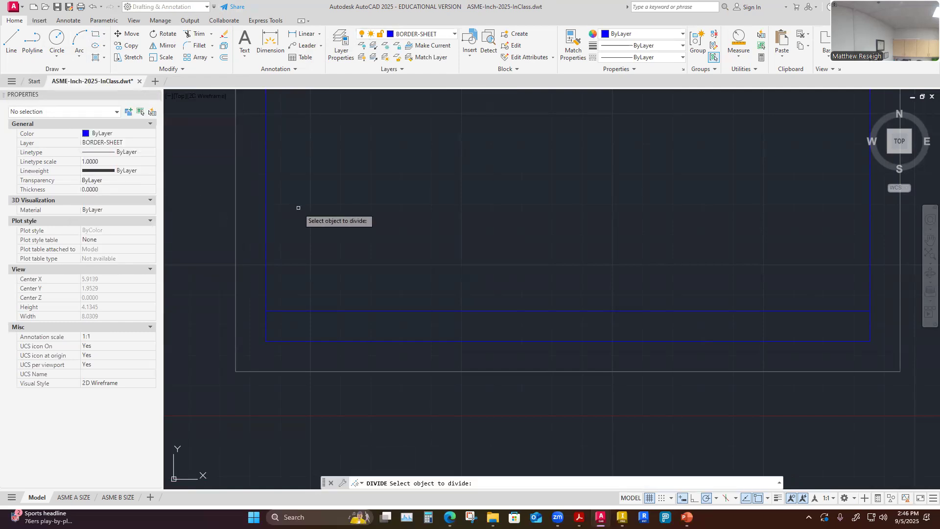
{"action": "left_click", "coordinate": [334, 311]}
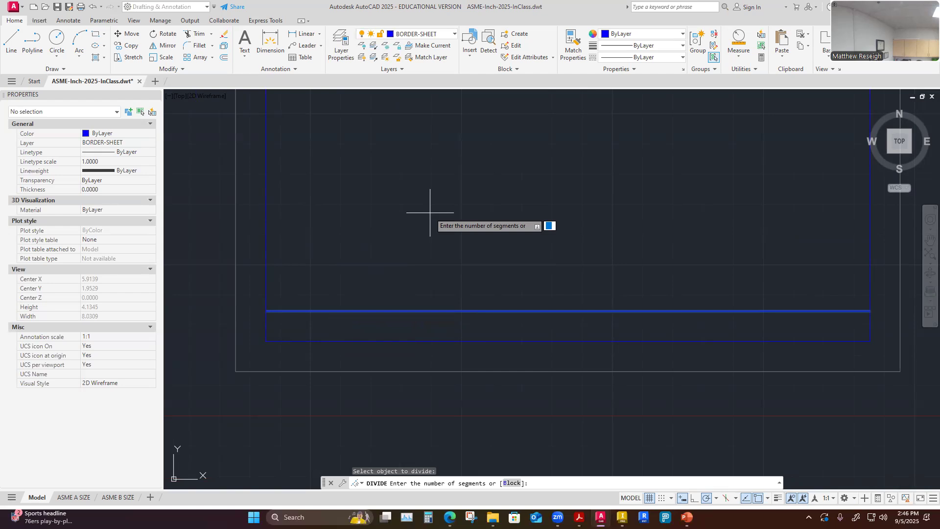
{"action": "type", "text": "5"}
{"action": "key", "text": "Return"}
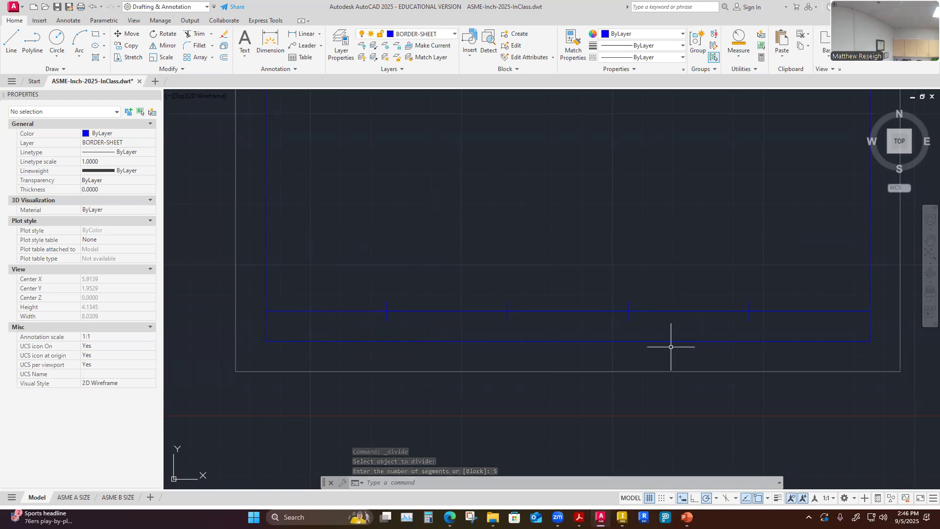
Select the division points along the line to examine their layer and position.
{"action": "left_click", "coordinate": [388, 314]}
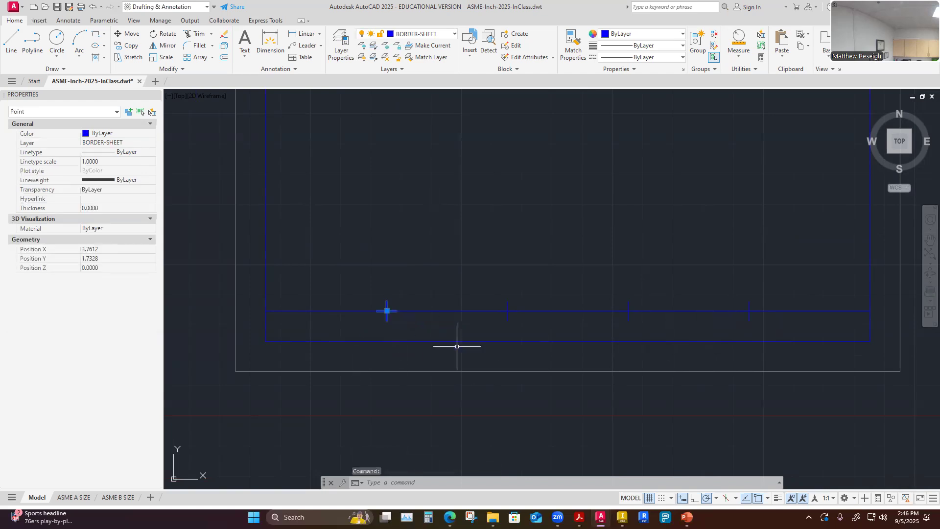
{"action": "key", "text": "Escape"}
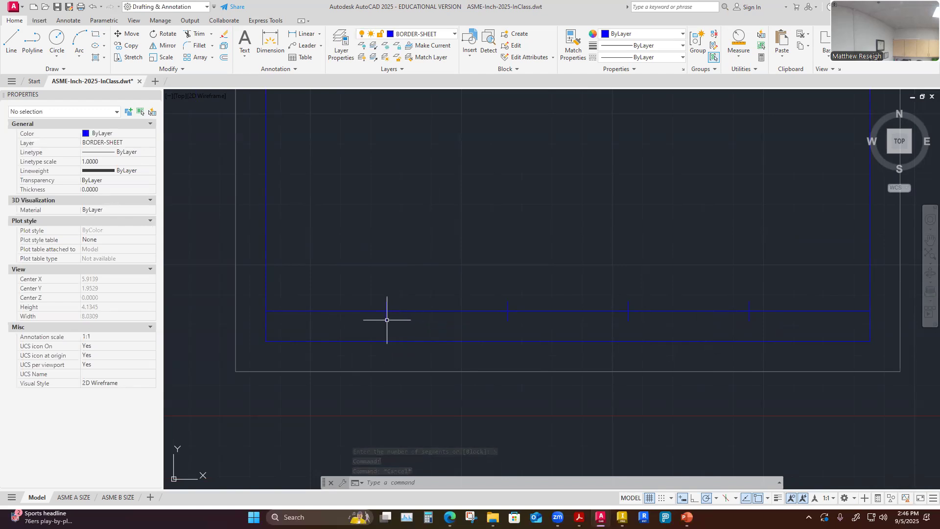
{"action": "scroll", "coordinate": [409, 336], "scroll_direction": "down", "scroll_amount": 2}
{"action": "scroll", "coordinate": [409, 336], "scroll_direction": "up", "scroll_amount": 2}
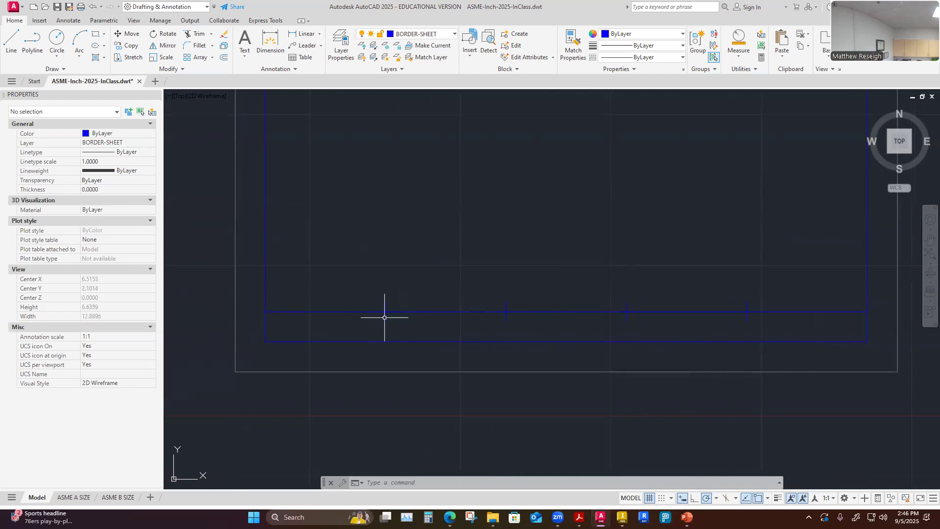
{"action": "left_click", "coordinate": [390, 317]}
{"action": "left_click", "coordinate": [505, 315]}
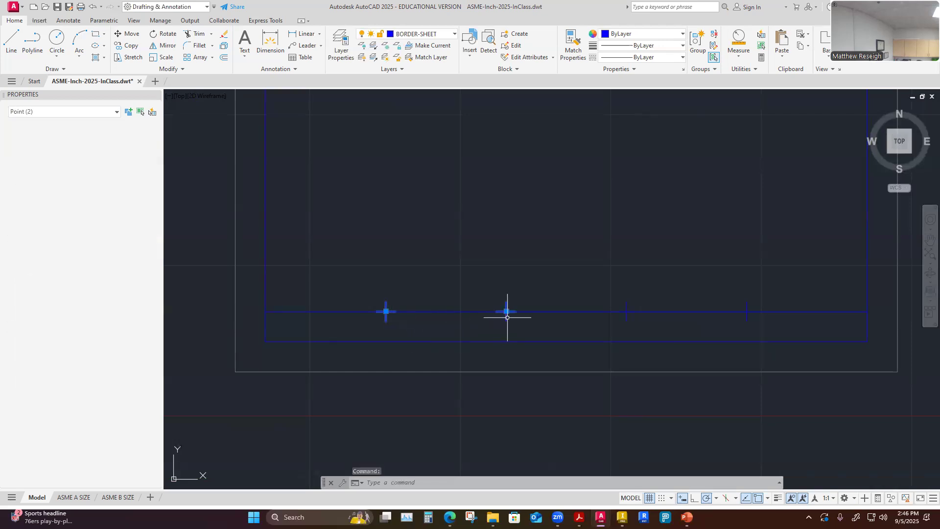
{"action": "left_click", "coordinate": [626, 316]}
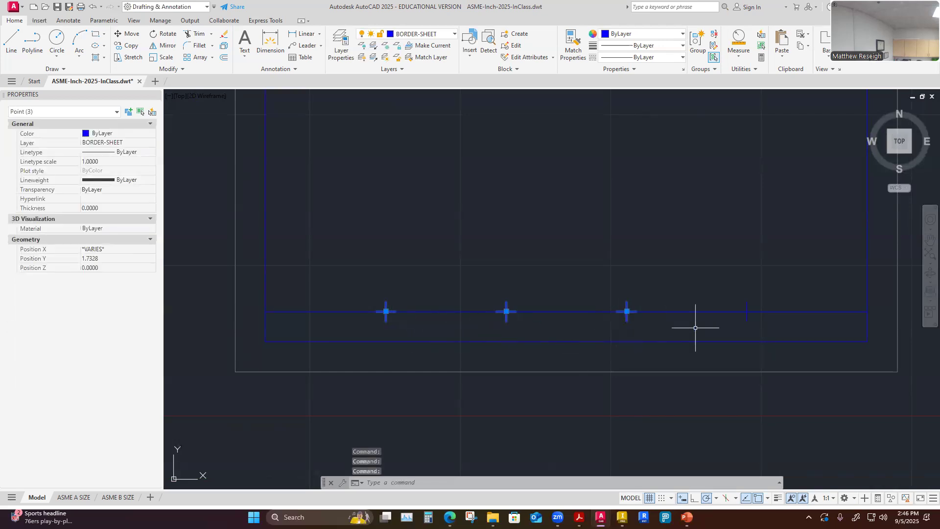
{"action": "left_click", "coordinate": [749, 317]}
{"action": "key", "text": "Escape"}
{"action": "key", "text": "Escape"}
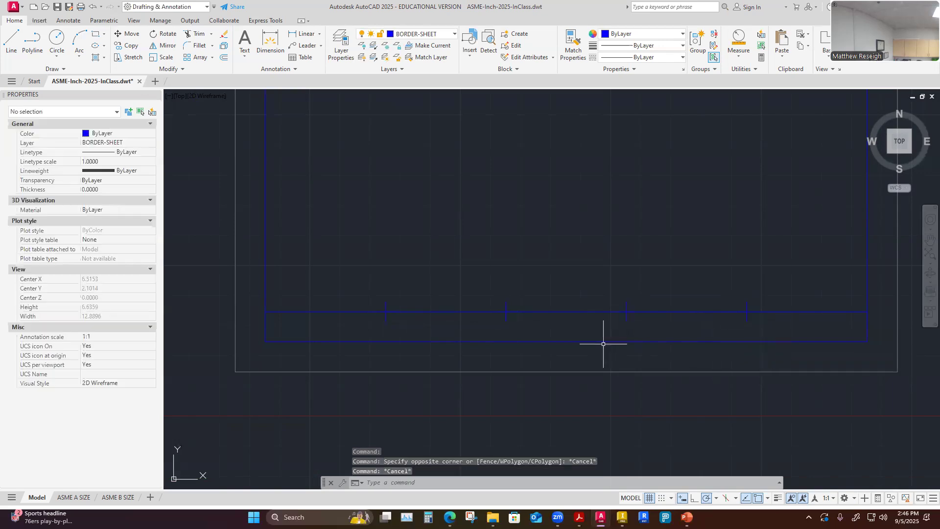
{"action": "left_click", "coordinate": [574, 311]}
{"action": "key", "text": "Escape"}
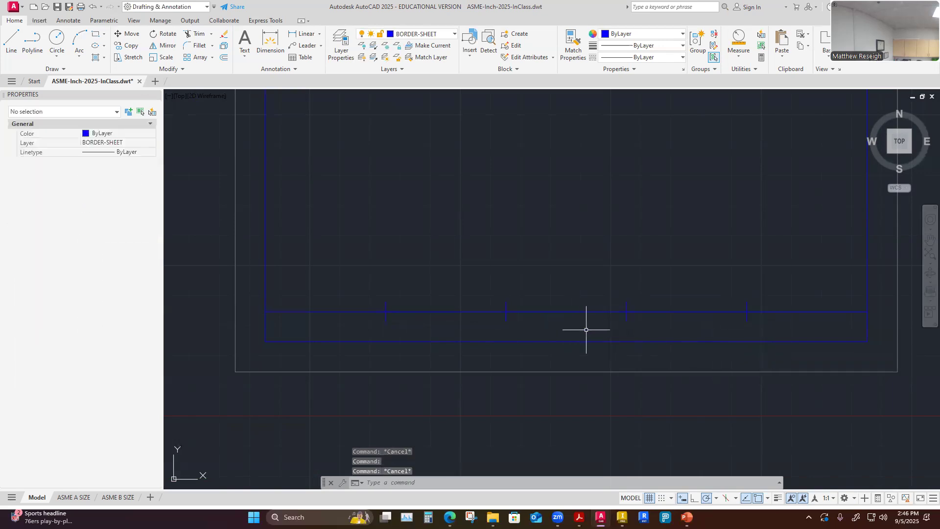
{"action": "left_click", "coordinate": [605, 311]}
{"action": "key", "text": "Escape"}
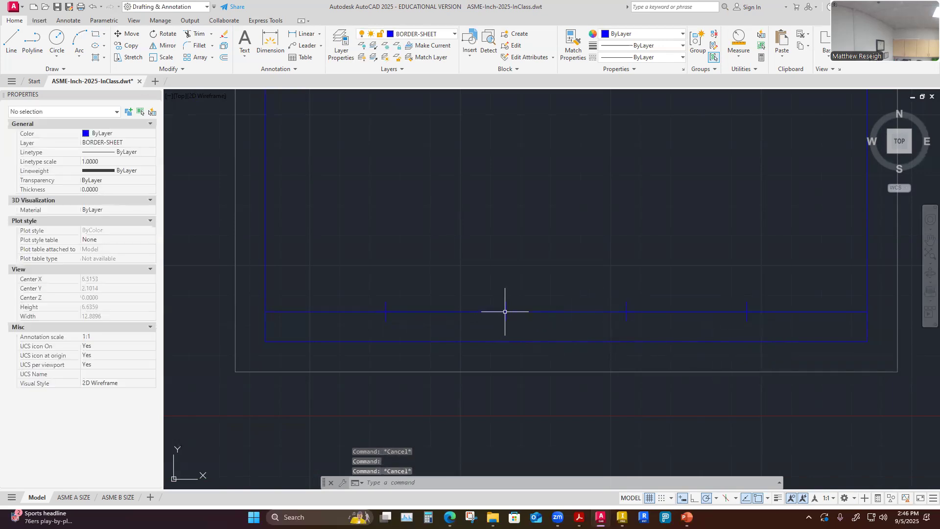
{"action": "left_click", "coordinate": [370, 311]}
{"action": "key", "text": "Escape"}
{"action": "left_click", "coordinate": [371, 312]}
{"action": "key", "text": "Escape"}
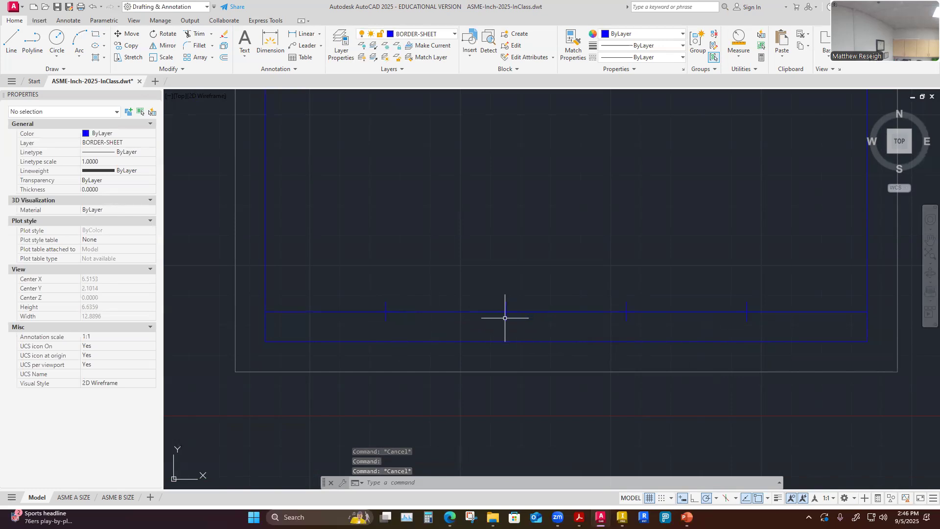
Select all four division points and move them onto the CONSTRUCTION layer.
{"action": "left_click", "coordinate": [387, 315]}
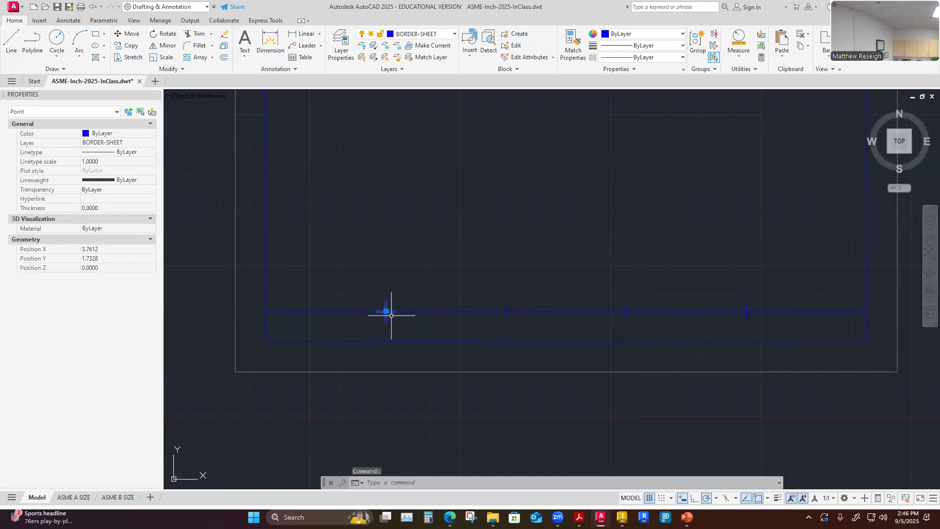
{"action": "left_click", "coordinate": [507, 320]}
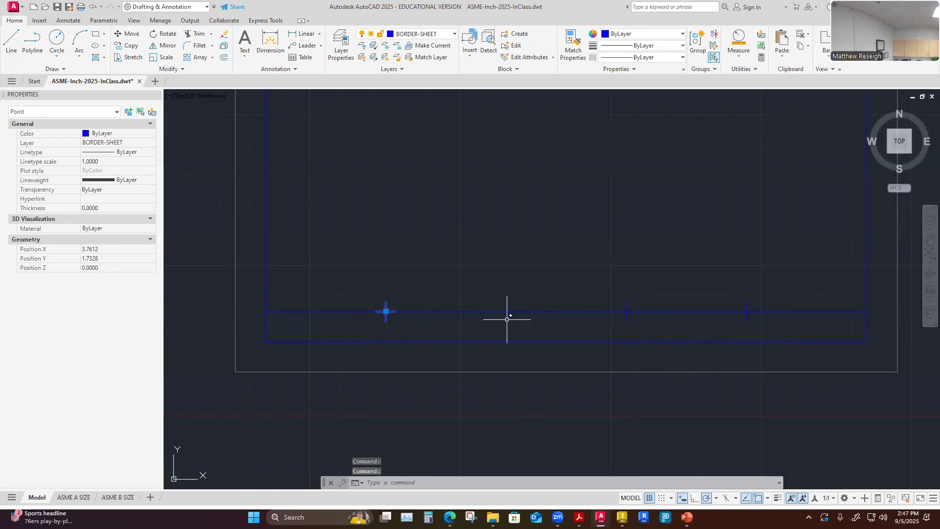
{"action": "left_click", "coordinate": [507, 315]}
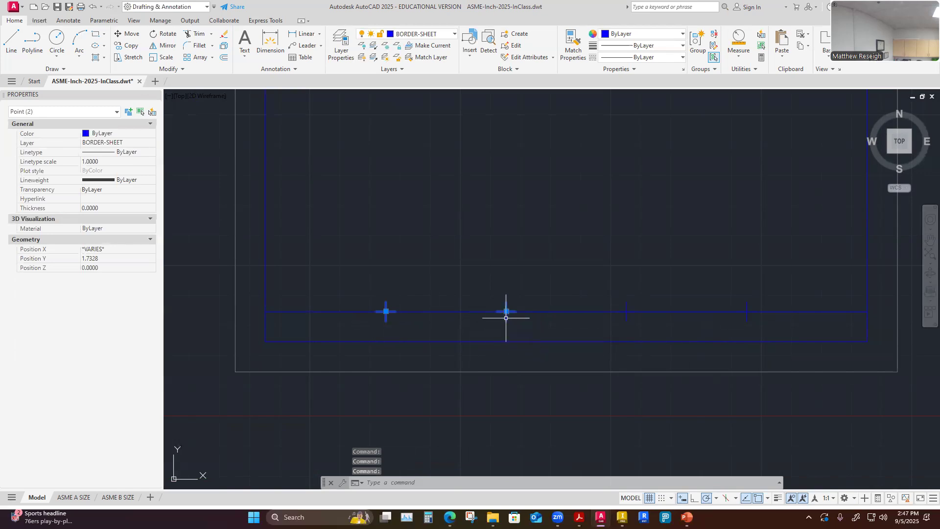
{"action": "left_click", "coordinate": [627, 317]}
{"action": "left_click", "coordinate": [748, 316]}
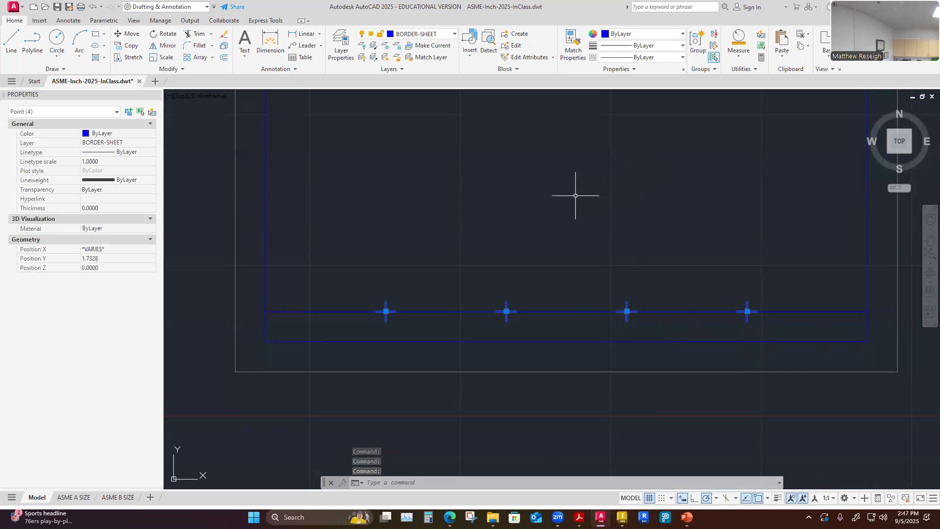
{"action": "left_click", "coordinate": [152, 145]}
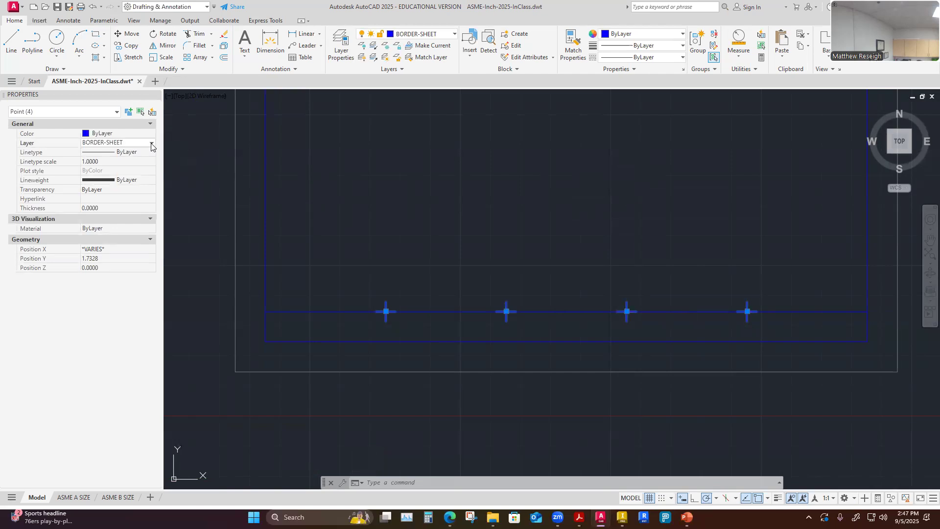
{"action": "left_click", "coordinate": [152, 145]}
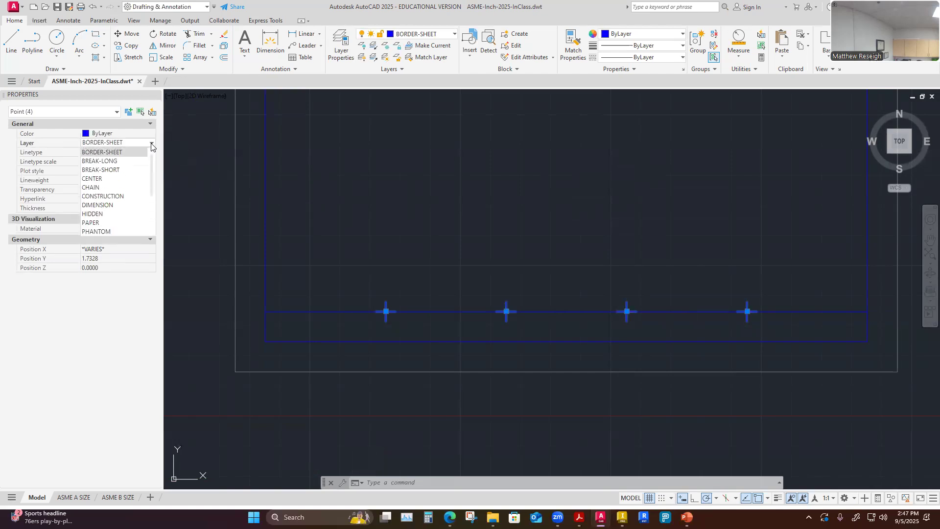
{"action": "left_click", "coordinate": [110, 196]}
{"action": "left_click", "coordinate": [381, 234]}
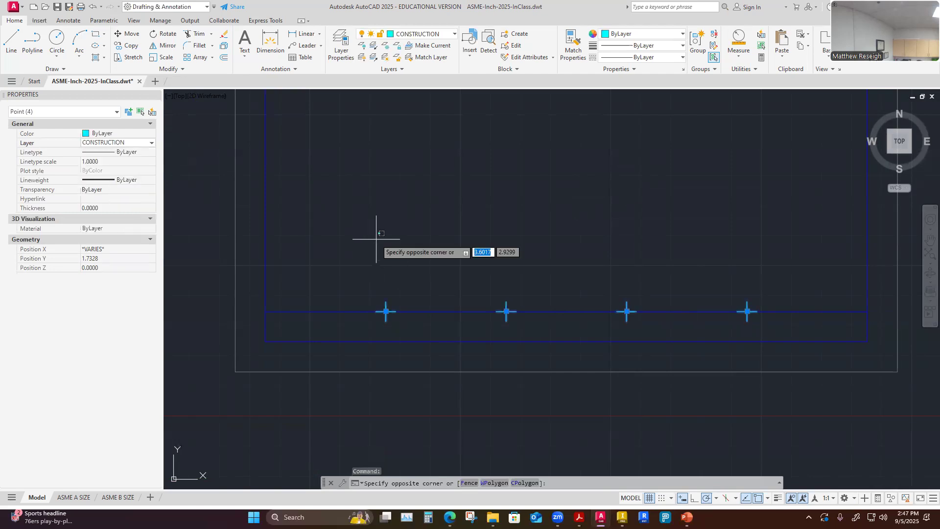
{"action": "key", "text": "Escape"}
{"action": "key", "text": "Escape"}
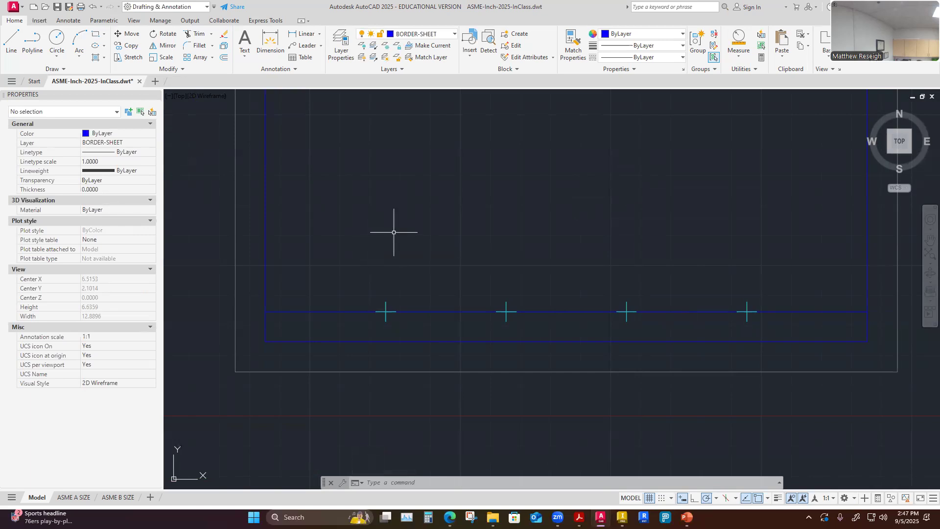
Review the assignment's title block layout and dimensions on the course web page.
{"action": "scroll", "coordinate": [387, 242], "scroll_direction": "down", "scroll_amount": 1}
{"action": "scroll", "coordinate": [509, 206], "scroll_direction": "down", "scroll_amount": 4}
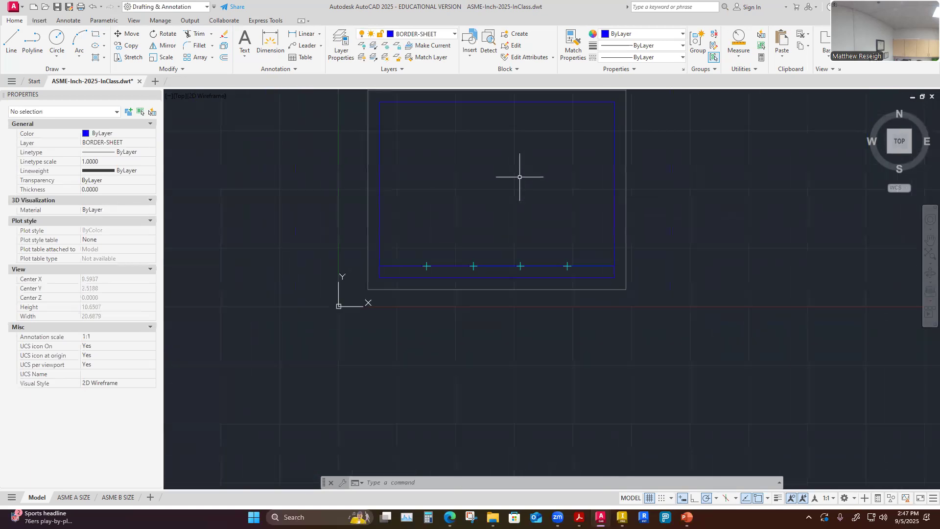
{"action": "scroll", "coordinate": [518, 97], "scroll_direction": "up", "scroll_amount": 2}
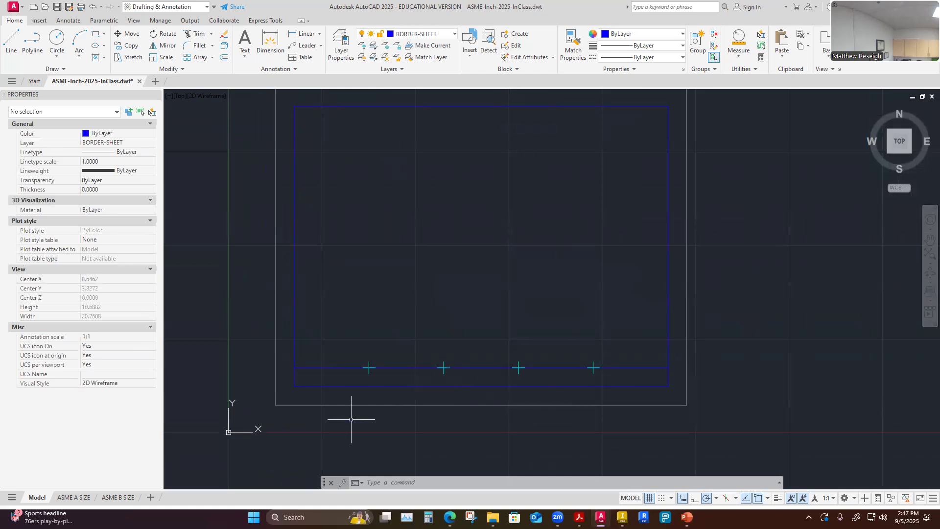
{"action": "scroll", "coordinate": [351, 420], "scroll_direction": "up", "scroll_amount": 2}
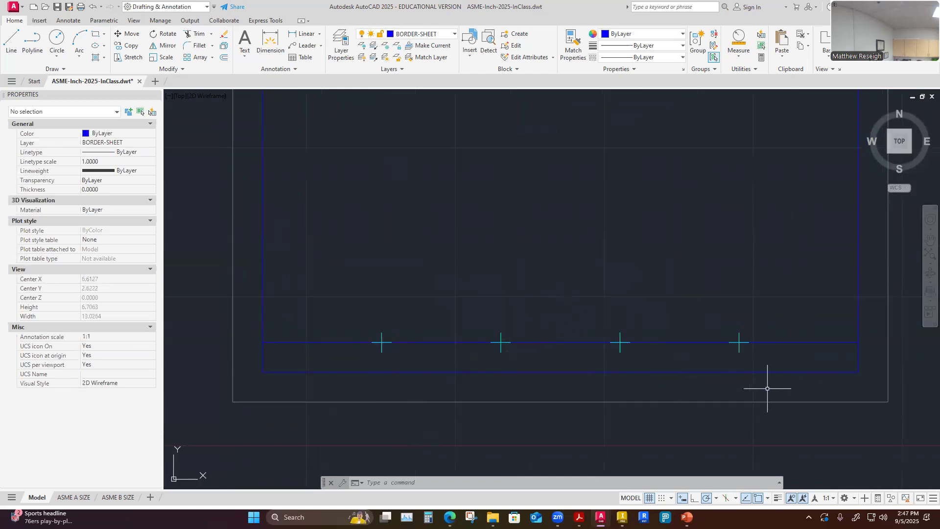
{"action": "left_click", "coordinate": [450, 517]}
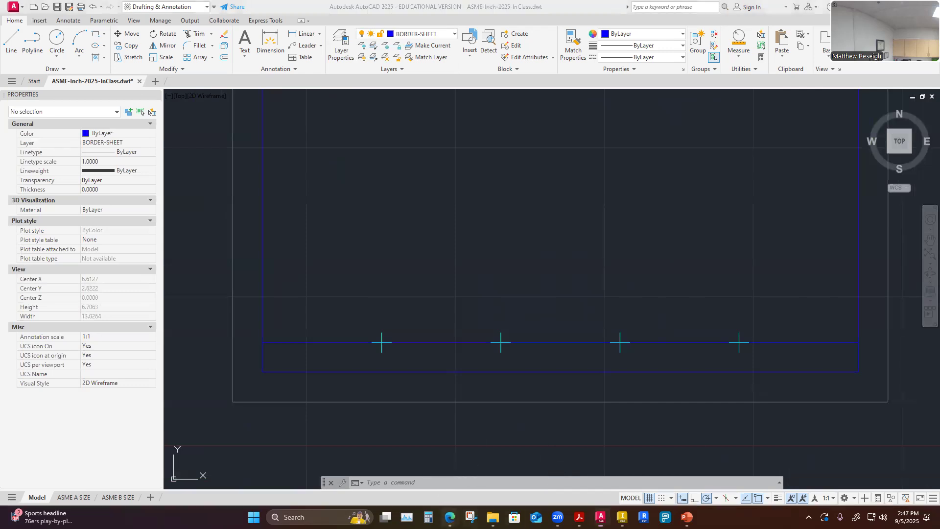
{"action": "left_click", "coordinate": [497, 472]}
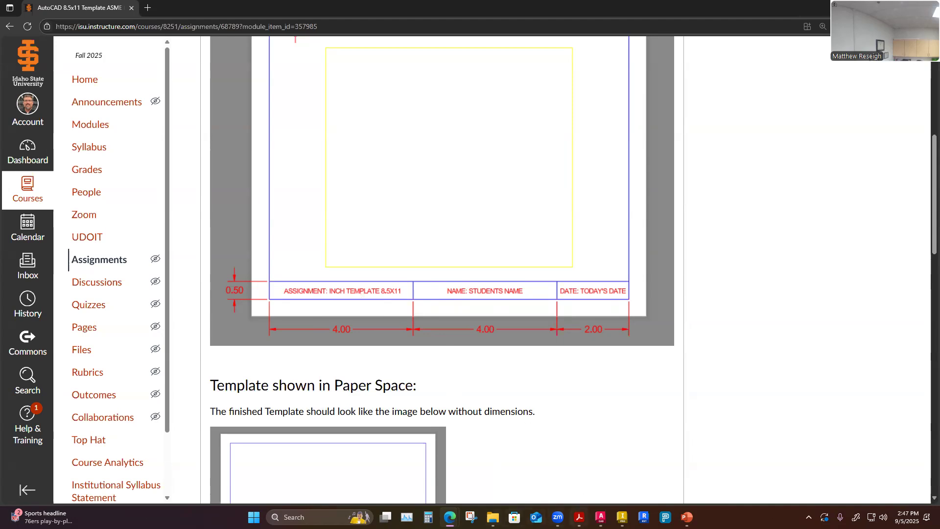
{"action": "left_click", "coordinate": [601, 517]}
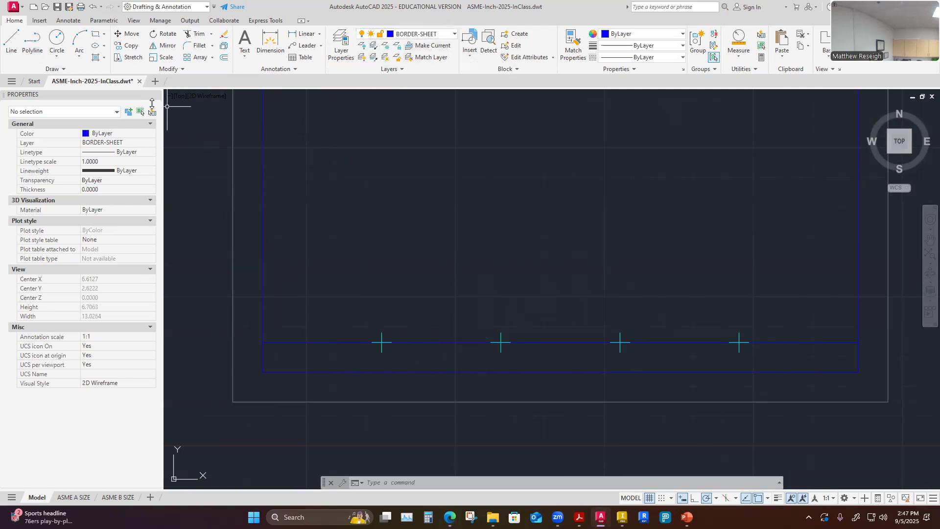
Draw a vertical line from the first division point down to the title block's bottom border line.
{"action": "left_click", "coordinate": [11, 42]}
{"action": "scroll", "coordinate": [378, 389], "scroll_direction": "up", "scroll_amount": 2}
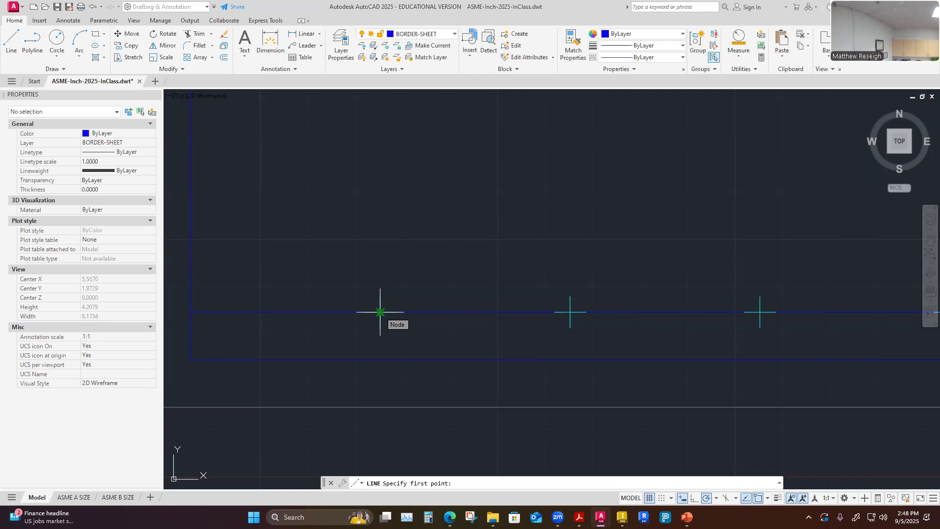
{"action": "left_click", "coordinate": [380, 312]}
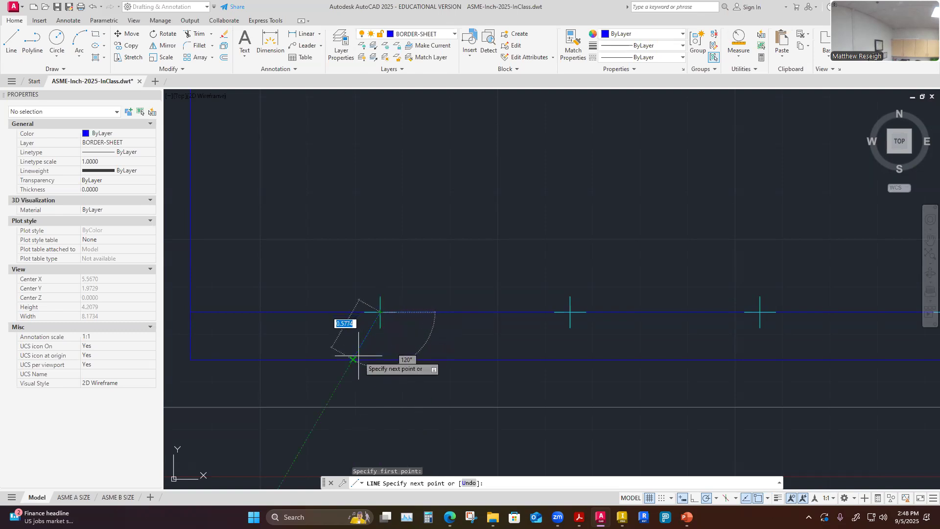
{"action": "left_click", "coordinate": [380, 360]}
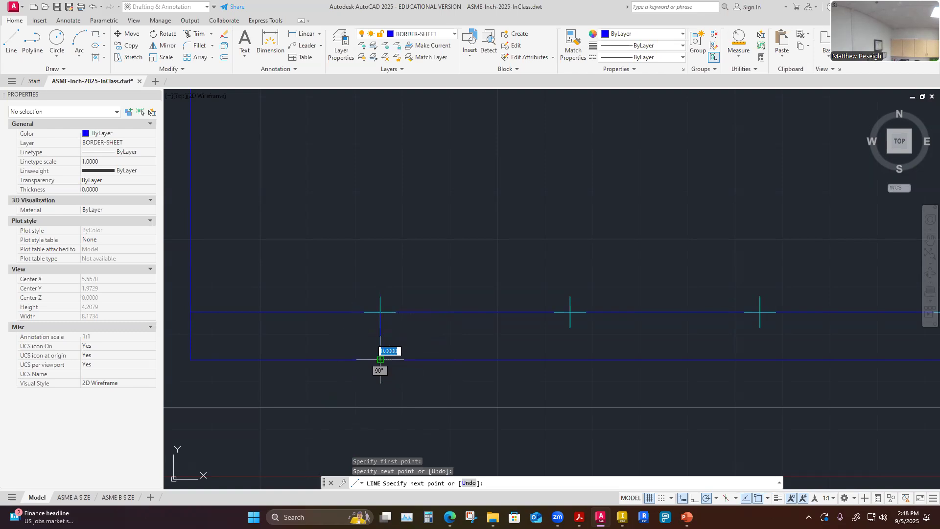
{"action": "key", "text": "Escape"}
{"action": "scroll", "coordinate": [427, 320], "scroll_direction": "down", "scroll_amount": 2}
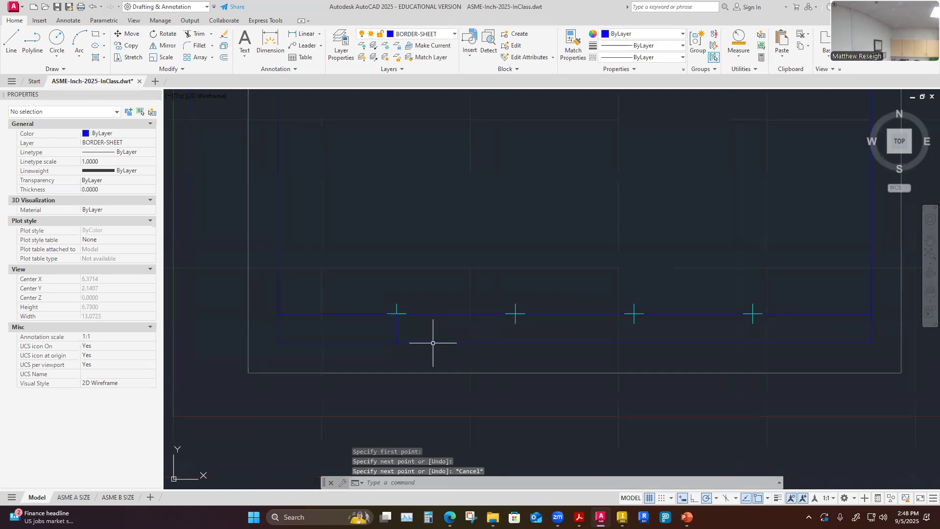
Move the vertical line from the first division point to the second division point.
{"action": "scroll", "coordinate": [430, 346], "scroll_direction": "up", "scroll_amount": 2}
{"action": "scroll", "coordinate": [434, 342], "scroll_direction": "down", "scroll_amount": 4}
{"action": "scroll", "coordinate": [606, 361], "scroll_direction": "up", "scroll_amount": 2}
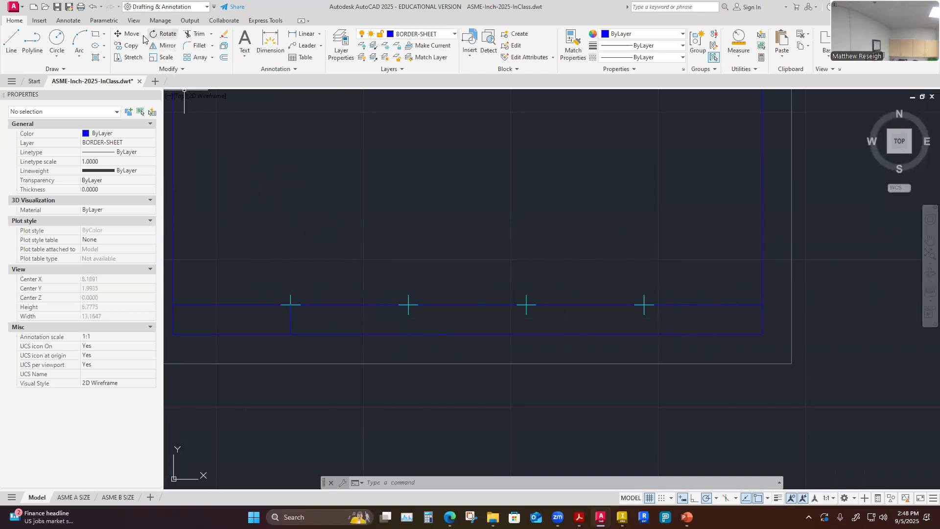
{"action": "left_click", "coordinate": [128, 34]}
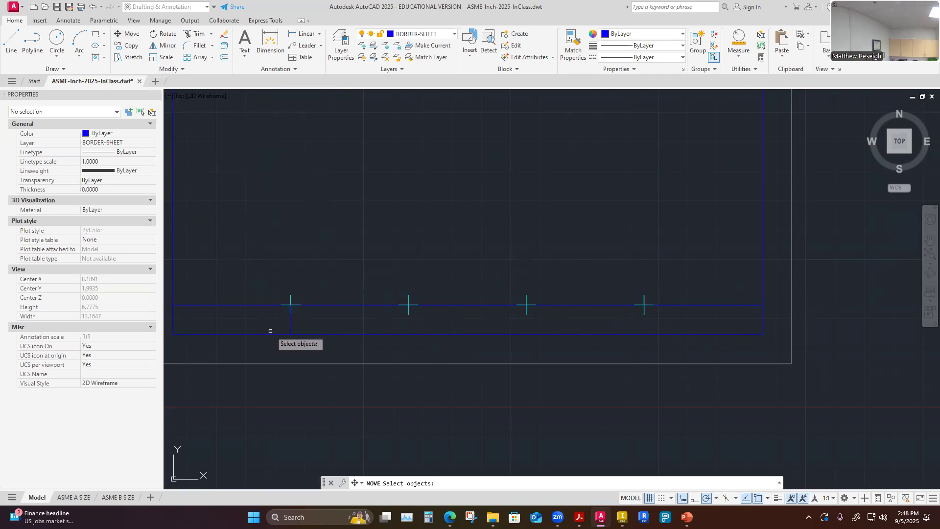
{"action": "left_click", "coordinate": [291, 323]}
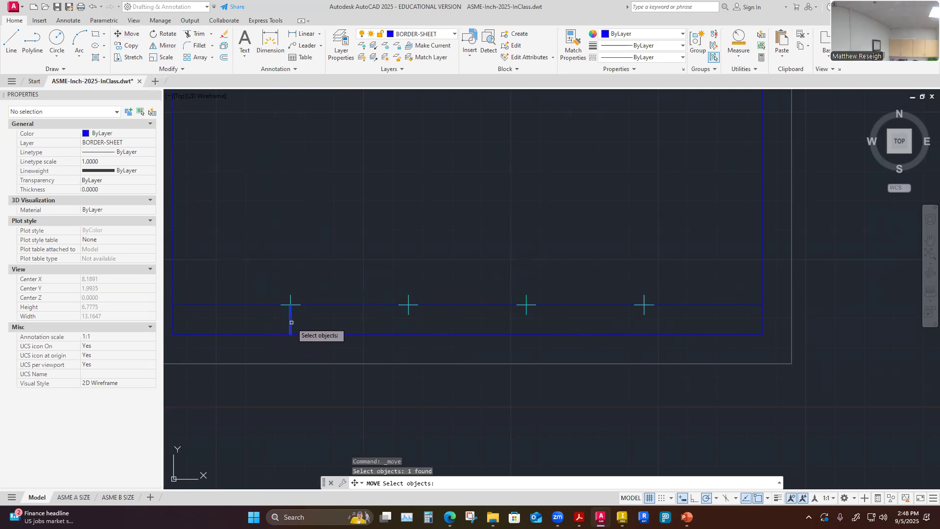
{"action": "key", "text": "Return"}
{"action": "scroll", "coordinate": [299, 342], "scroll_direction": "up", "scroll_amount": 2}
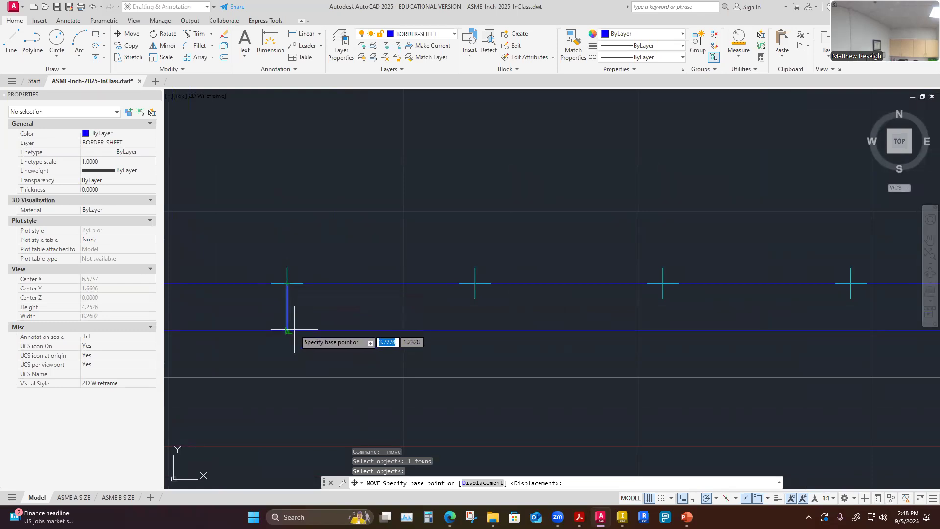
{"action": "scroll", "coordinate": [270, 265], "scroll_direction": "up", "scroll_amount": 5}
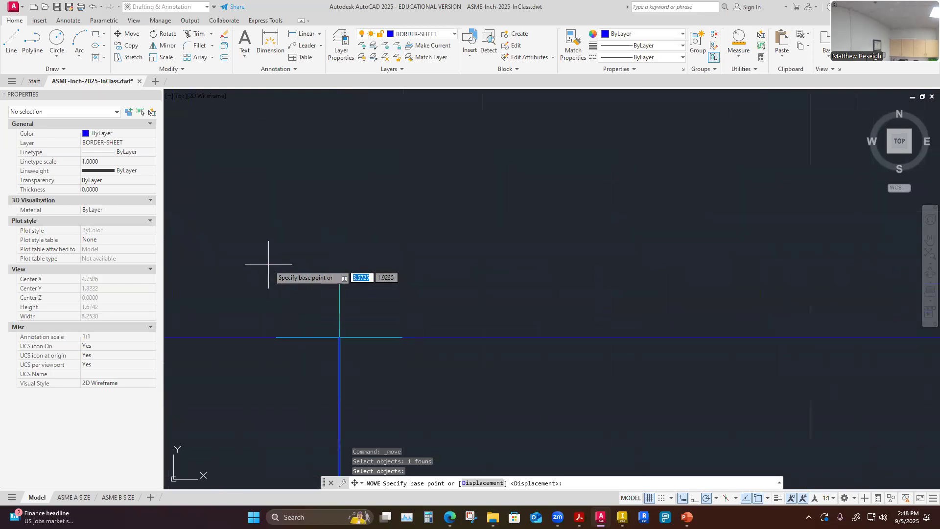
{"action": "left_click", "coordinate": [339, 338]}
{"action": "scroll", "coordinate": [336, 327], "scroll_direction": "down", "scroll_amount": 3}
{"action": "scroll", "coordinate": [544, 333], "scroll_direction": "up", "scroll_amount": 2}
{"action": "scroll", "coordinate": [539, 340], "scroll_direction": "up", "scroll_amount": 2}
{"action": "left_click", "coordinate": [484, 326]}
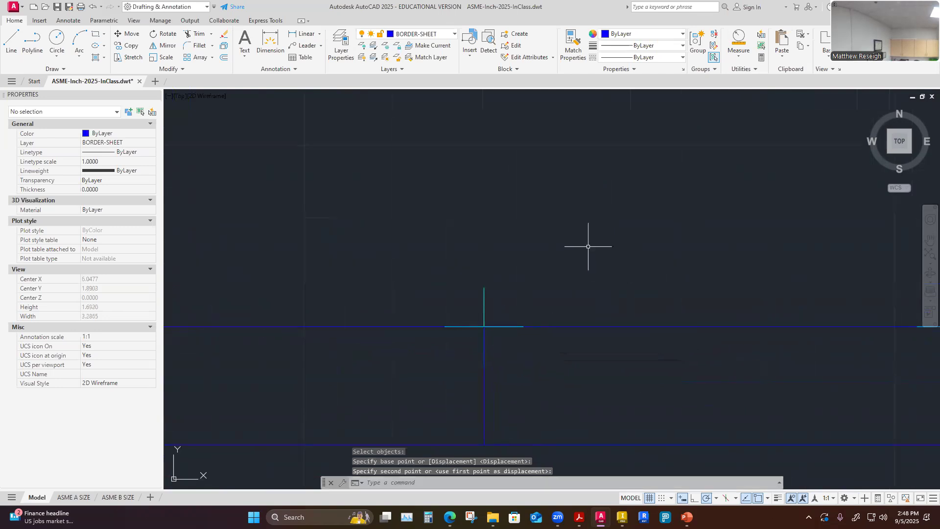
Copy the vertical line from the second division point to the fourth division point.
{"action": "scroll", "coordinate": [581, 245], "scroll_direction": "down", "scroll_amount": 7}
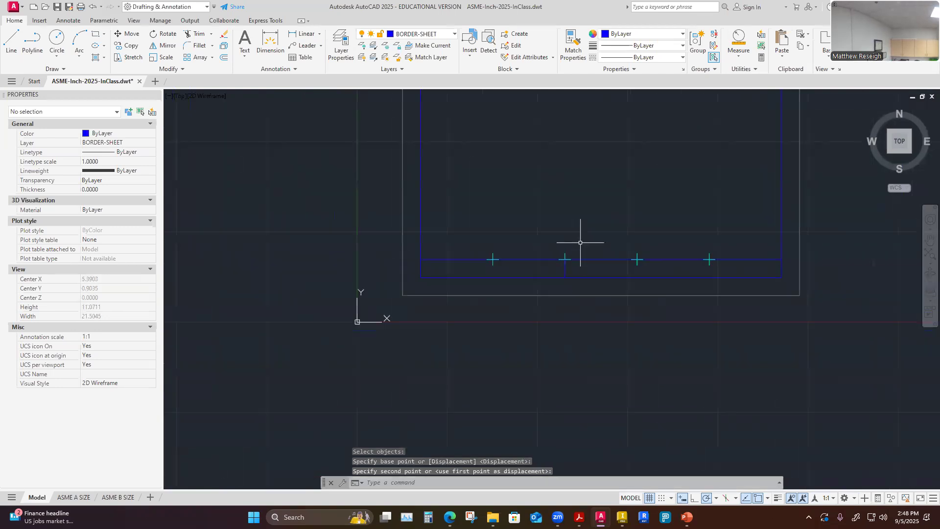
{"action": "scroll", "coordinate": [675, 256], "scroll_direction": "up", "scroll_amount": 2}
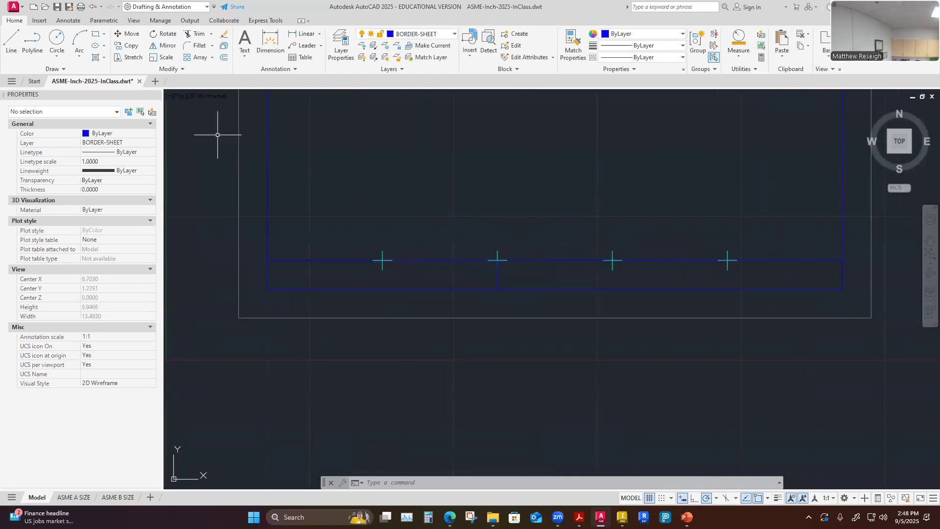
{"action": "left_click", "coordinate": [136, 49]}
{"action": "scroll", "coordinate": [532, 288], "scroll_direction": "up", "scroll_amount": 4}
{"action": "left_click", "coordinate": [442, 265]}
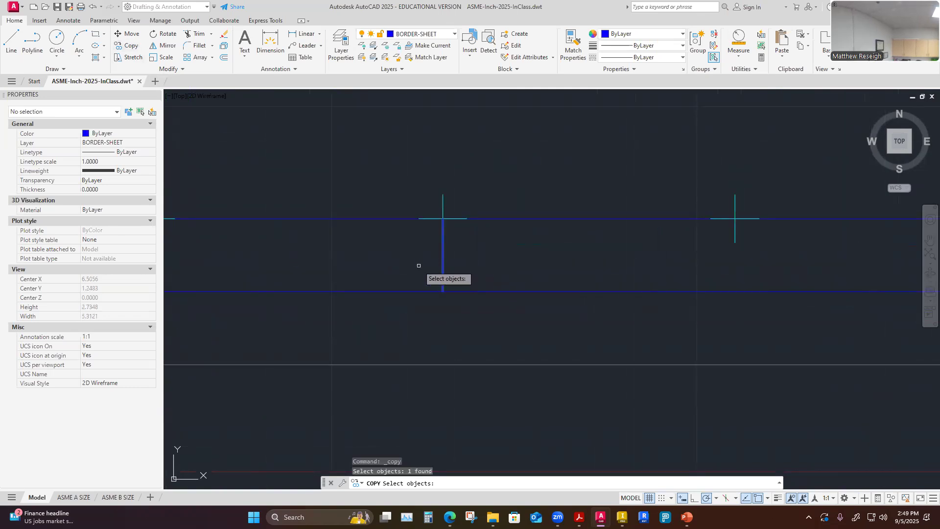
{"action": "key", "text": "Return"}
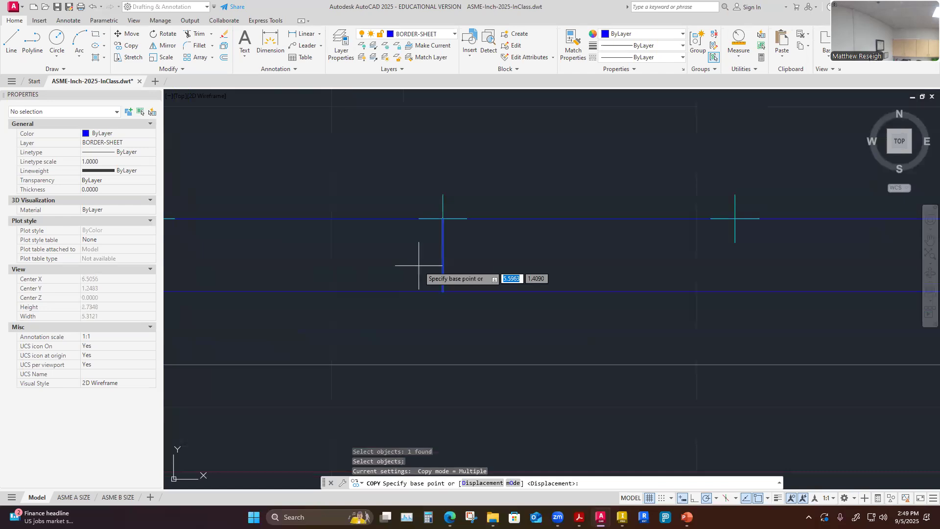
{"action": "scroll", "coordinate": [444, 217], "scroll_direction": "up", "scroll_amount": 5}
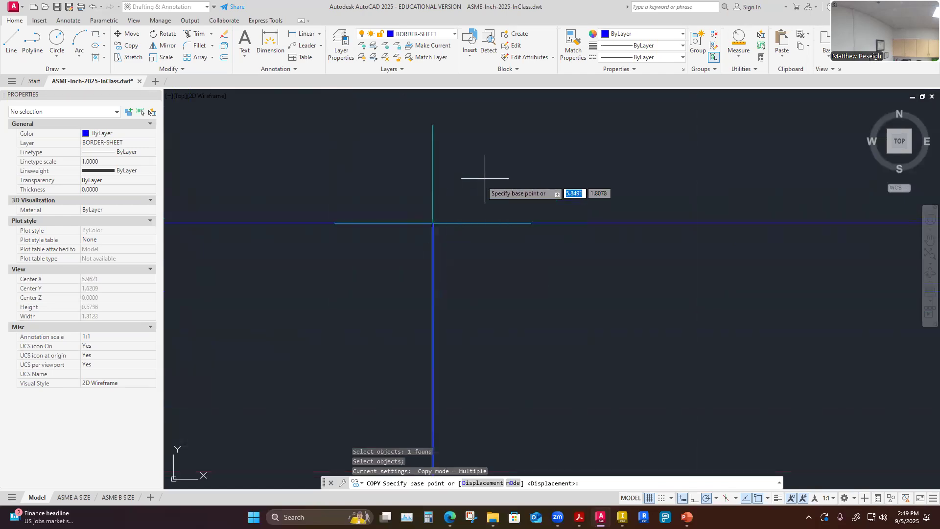
{"action": "left_click", "coordinate": [433, 223]}
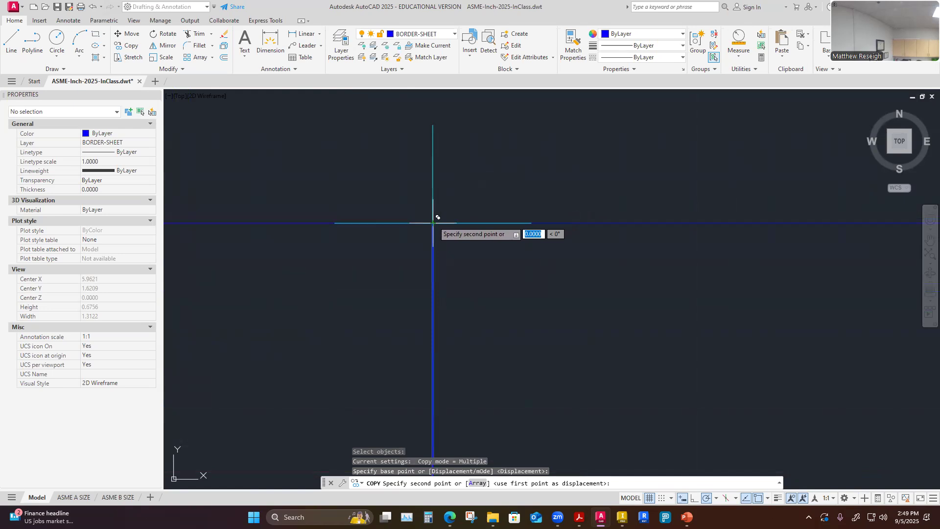
{"action": "scroll", "coordinate": [434, 213], "scroll_direction": "down", "scroll_amount": 2}
{"action": "scroll", "coordinate": [621, 230], "scroll_direction": "down", "scroll_amount": 6}
{"action": "scroll", "coordinate": [622, 230], "scroll_direction": "up", "scroll_amount": 5}
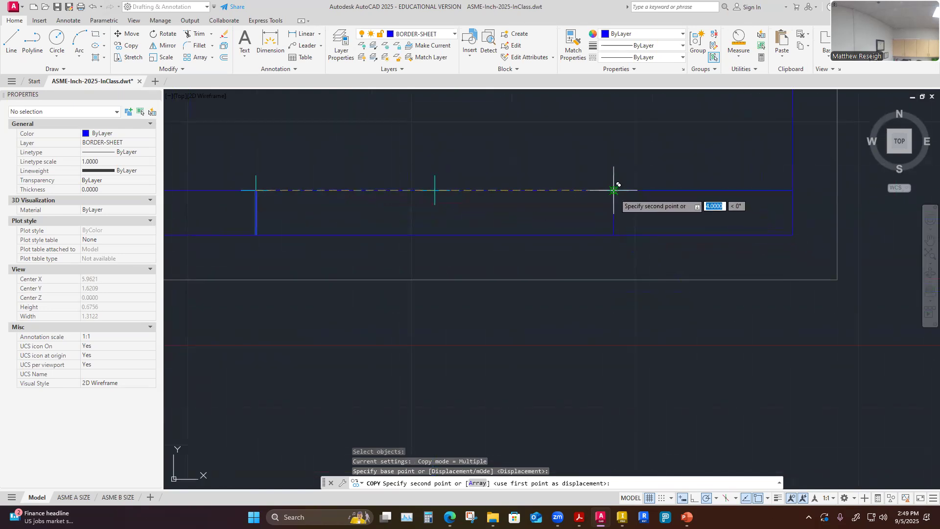
{"action": "left_click", "coordinate": [614, 190]}
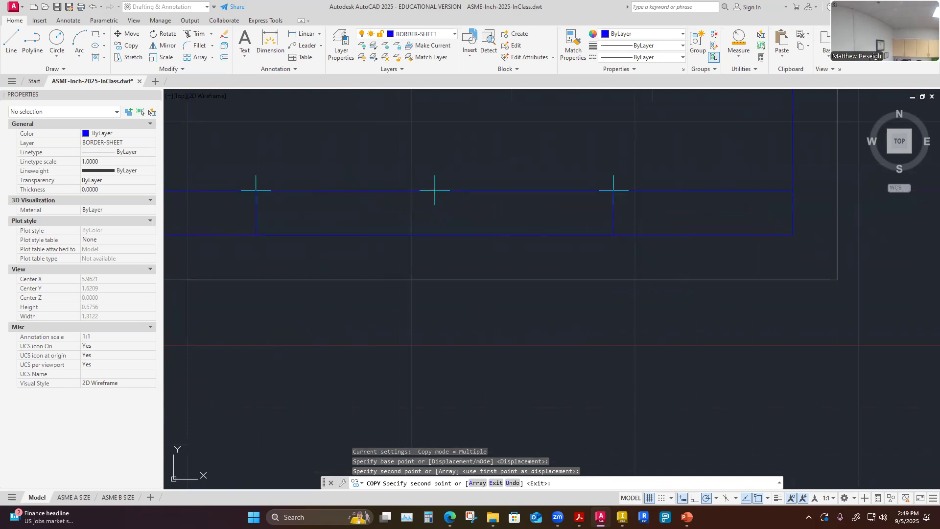
{"action": "key", "text": "Escape"}
{"action": "scroll", "coordinate": [620, 279], "scroll_direction": "down", "scroll_amount": 2}
{"action": "scroll", "coordinate": [672, 294], "scroll_direction": "down", "scroll_amount": 6}
{"action": "scroll", "coordinate": [722, 186], "scroll_direction": "up", "scroll_amount": 5}
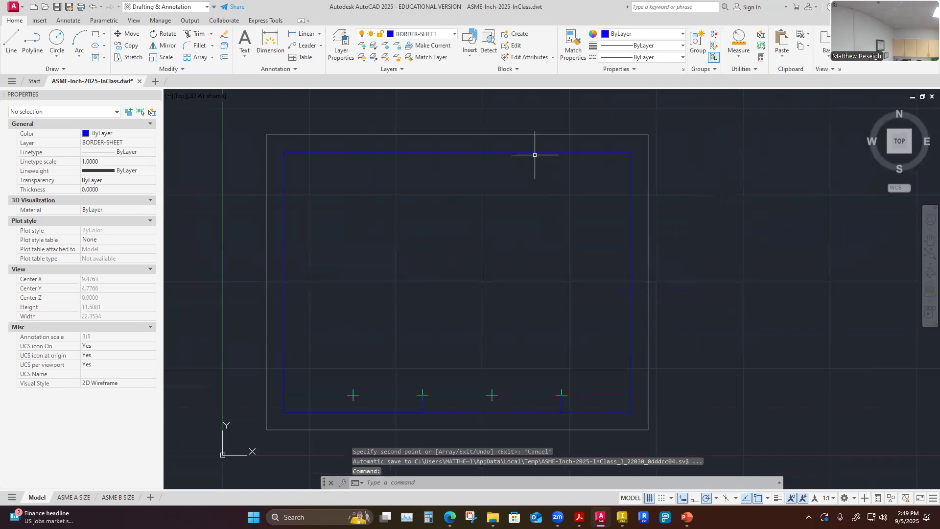
Turn off the CONSTRUCTION layer to hide the division points.
{"action": "left_click", "coordinate": [454, 33]}
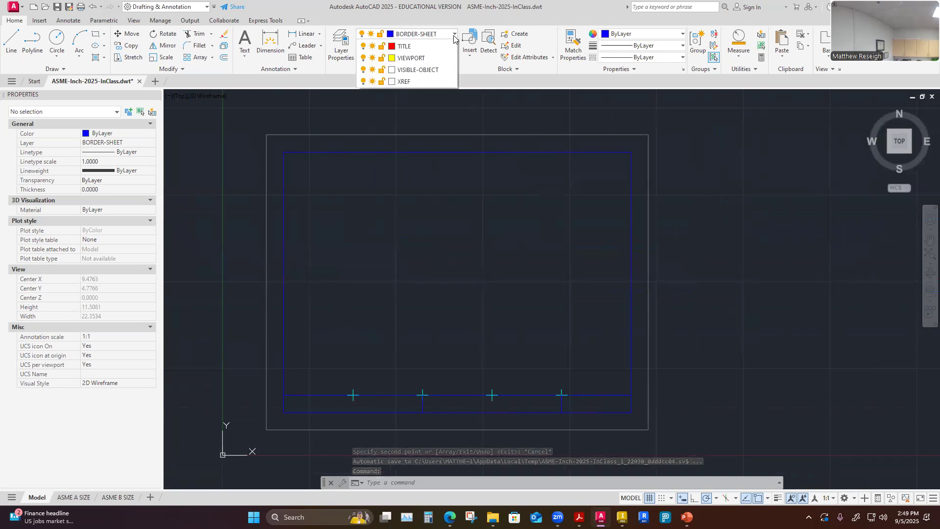
{"action": "left_click", "coordinate": [363, 116]}
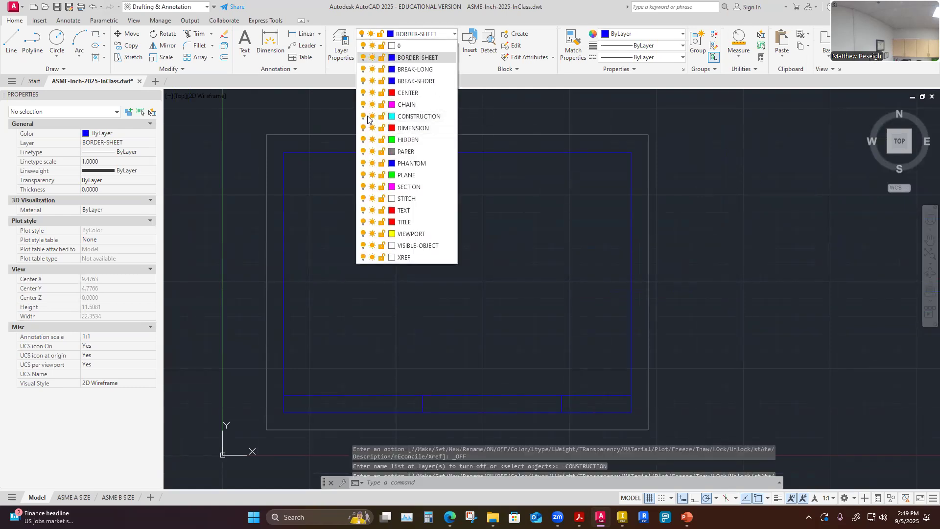
{"action": "left_click", "coordinate": [738, 289]}
{"action": "scroll", "coordinate": [688, 294], "scroll_direction": "down", "scroll_amount": 2}
{"action": "scroll", "coordinate": [687, 343], "scroll_direction": "up", "scroll_amount": 2}
{"action": "scroll", "coordinate": [686, 368], "scroll_direction": "down", "scroll_amount": 2}
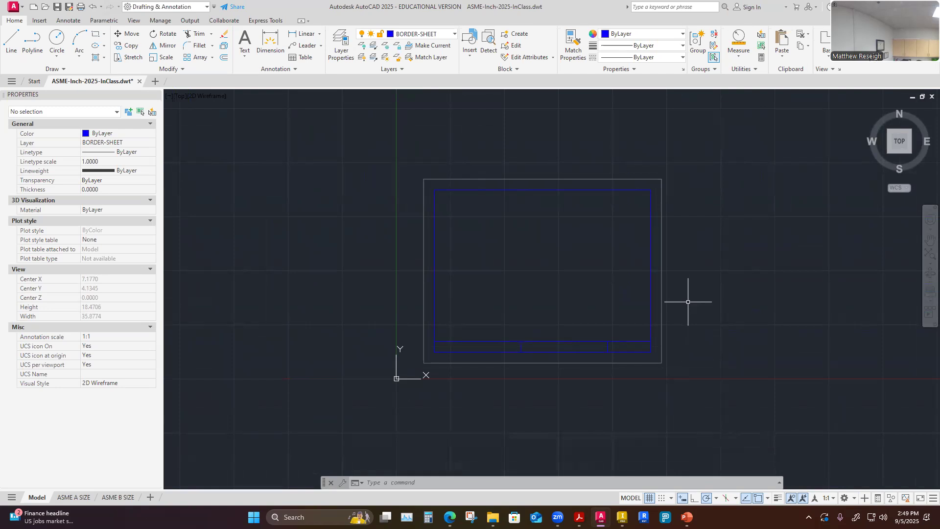
{"action": "scroll", "coordinate": [515, 354], "scroll_direction": "up", "scroll_amount": 2}
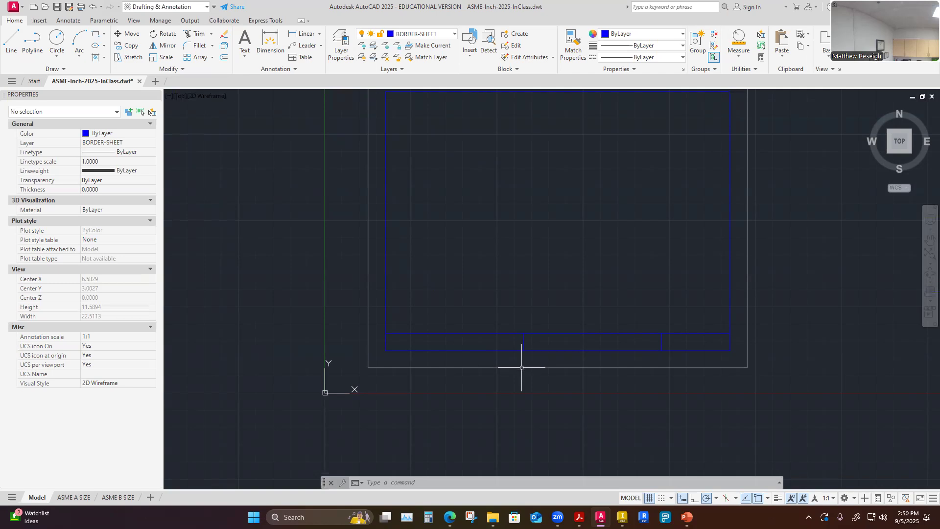
{"action": "scroll", "coordinate": [673, 382], "scroll_direction": "down", "scroll_amount": 1}
{"action": "scroll", "coordinate": [791, 358], "scroll_direction": "up", "scroll_amount": 1}
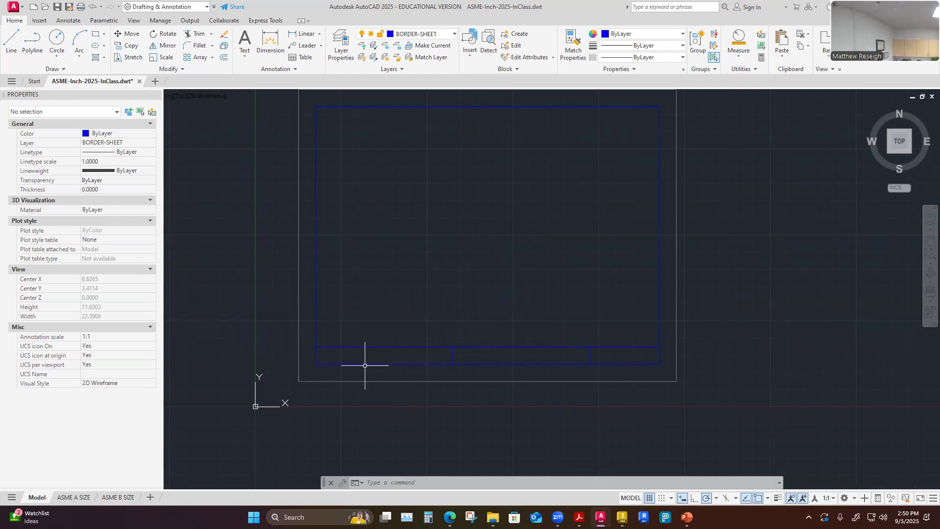
{"action": "scroll", "coordinate": [543, 420], "scroll_direction": "down", "scroll_amount": 3}
{"action": "scroll", "coordinate": [583, 401], "scroll_direction": "up", "scroll_amount": 3}
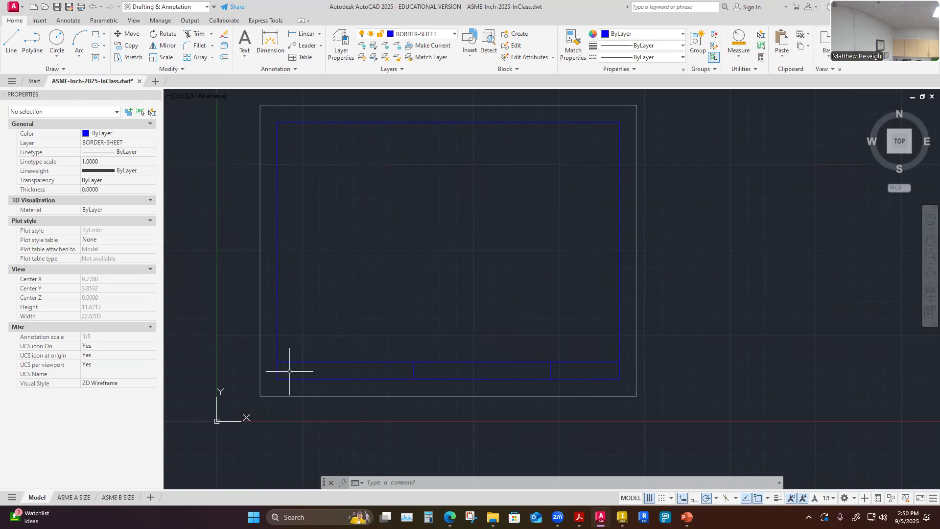
{"action": "scroll", "coordinate": [291, 388], "scroll_direction": "up", "scroll_amount": 2}
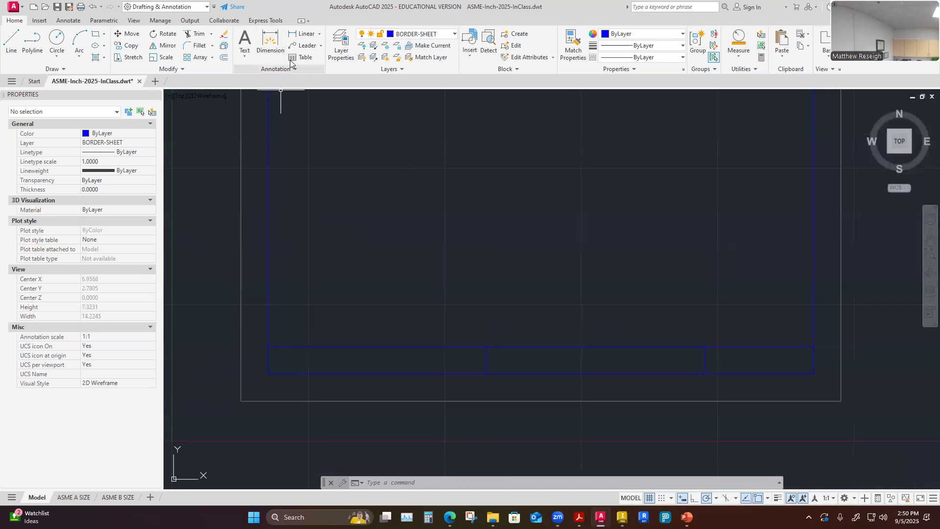
{"action": "left_click", "coordinate": [245, 55]}
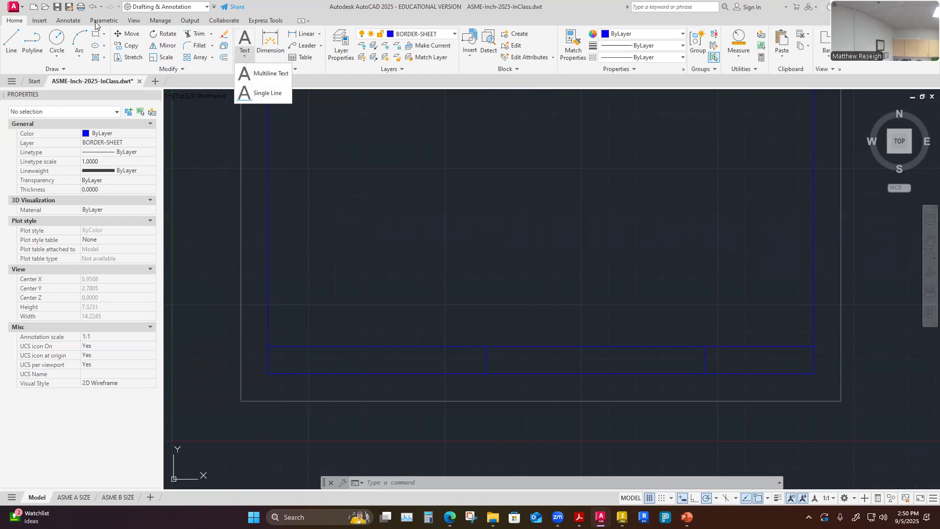
{"action": "left_click", "coordinate": [68, 21]}
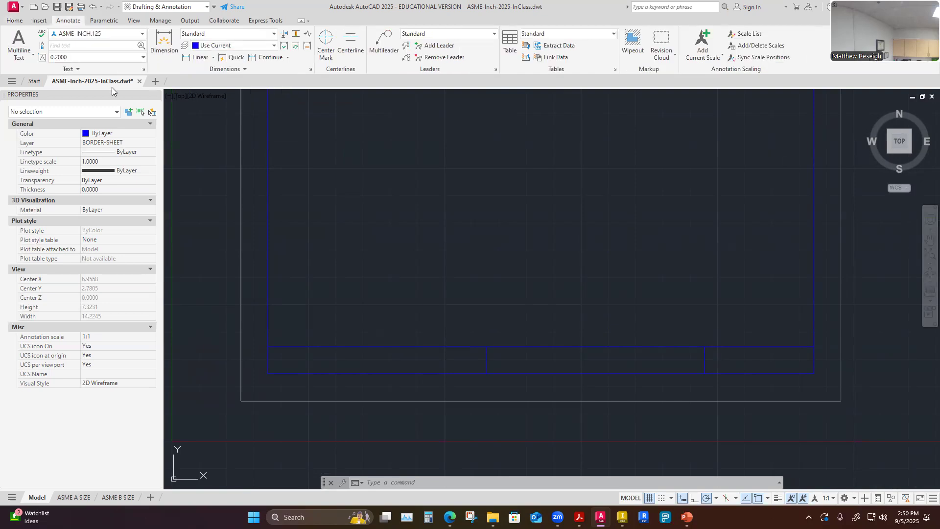
{"action": "left_click", "coordinate": [31, 57]}
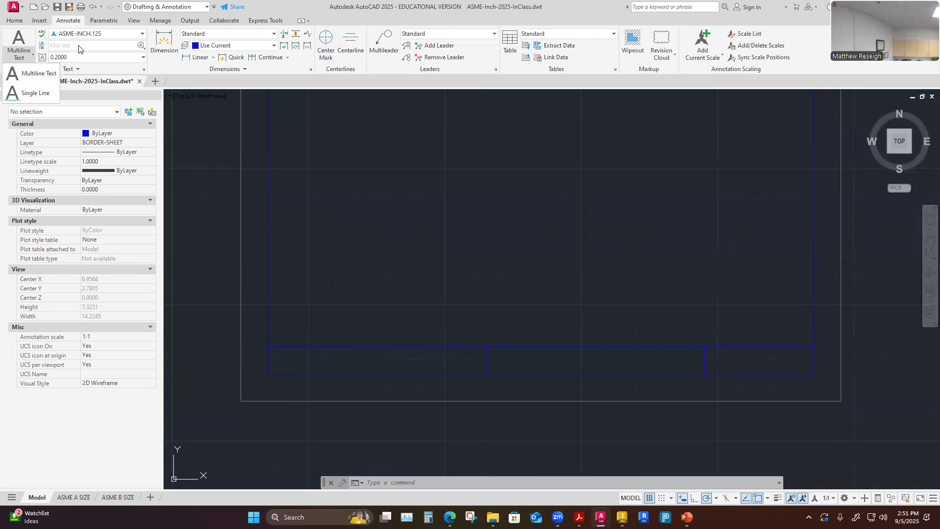
{"action": "left_click", "coordinate": [16, 20]}
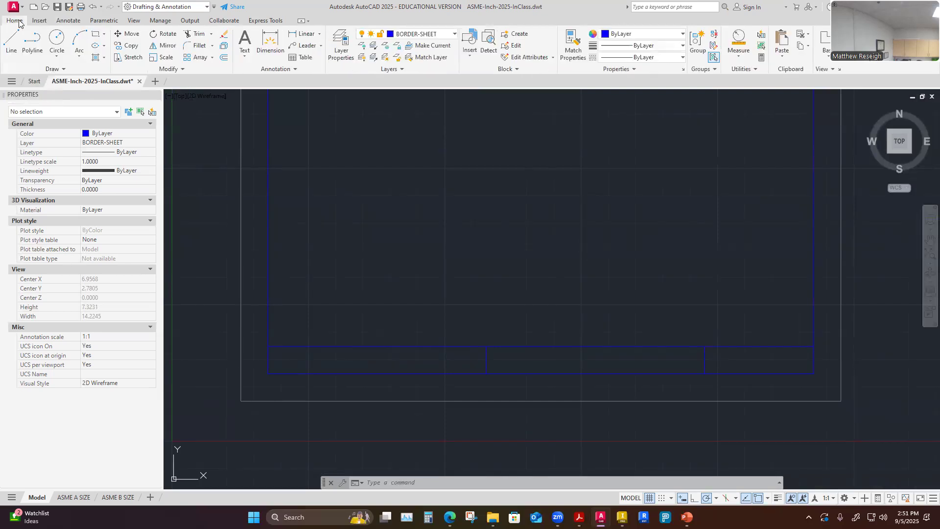
{"action": "left_click", "coordinate": [245, 54]}
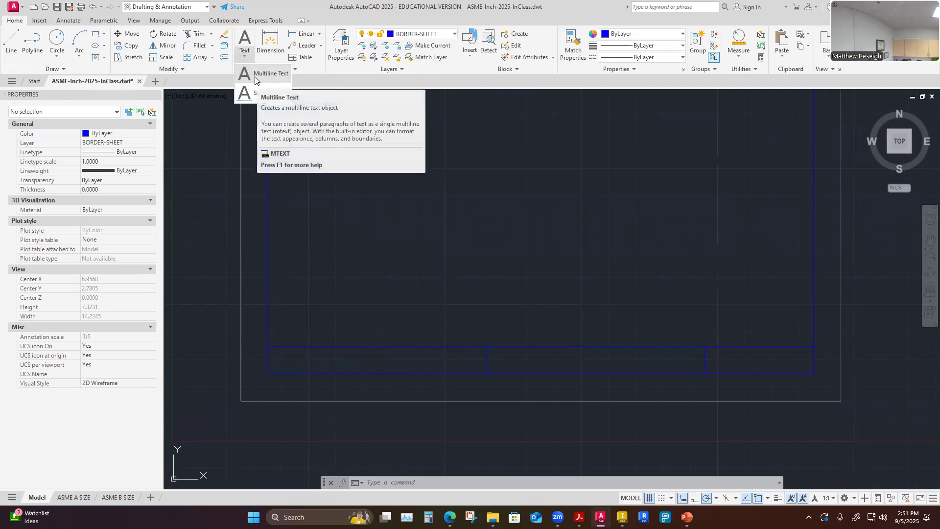
{"action": "left_click", "coordinate": [255, 76]}
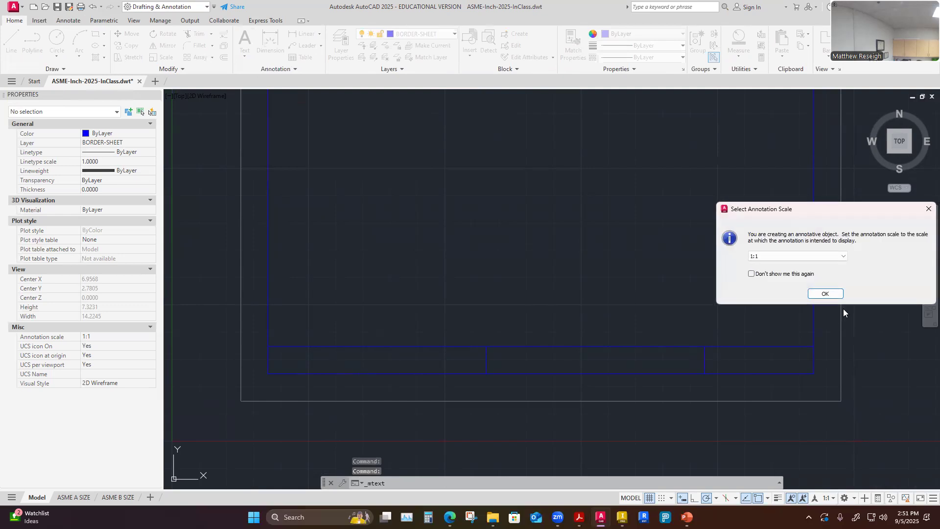
{"action": "left_click_drag", "start_coordinate": [845, 208], "coordinate": [470, 167]}
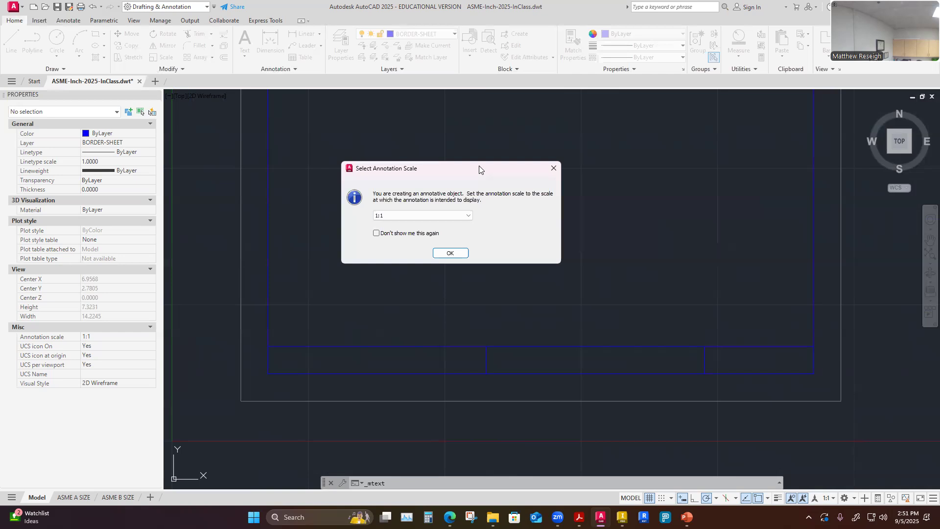
{"action": "left_click", "coordinate": [555, 168]}
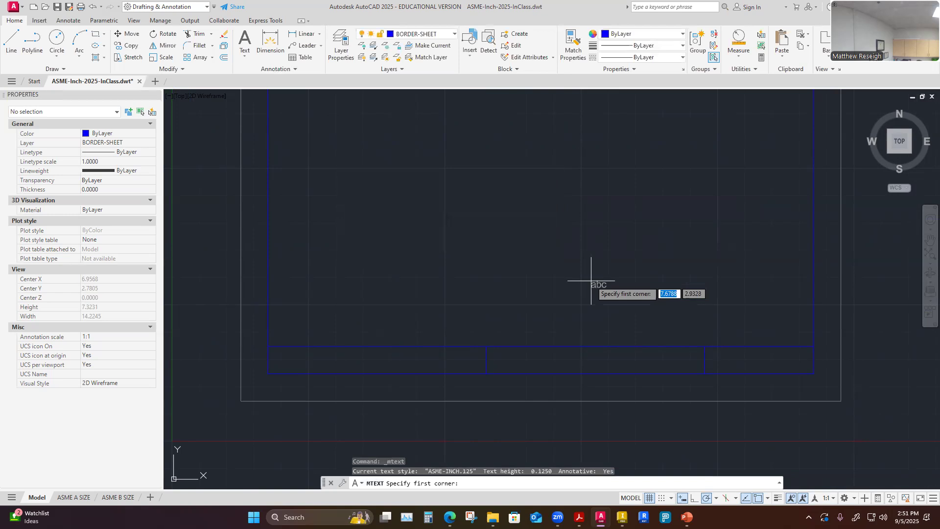
{"action": "key", "text": "Escape"}
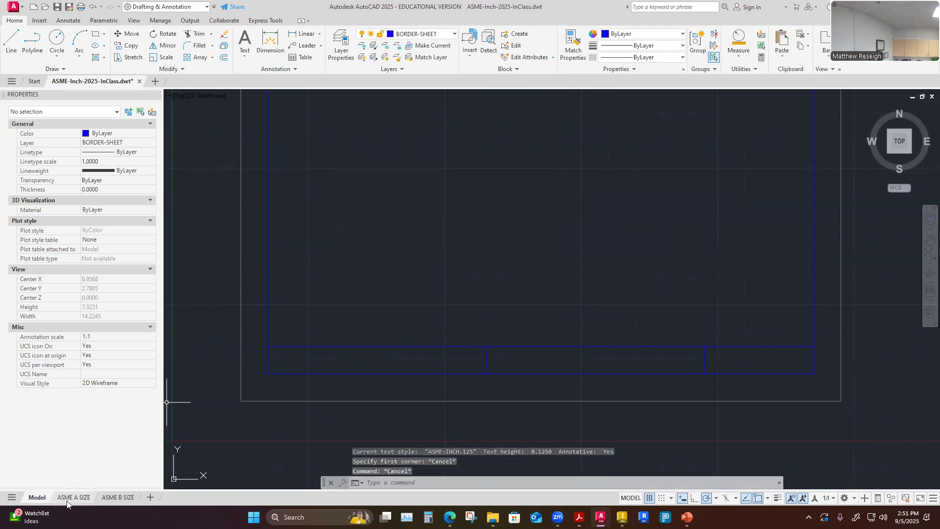
Start a multiline text box spanning the title block's left cell, from the border to the first vertical divider.
{"action": "mouse_move", "coordinate": [72, 498]}
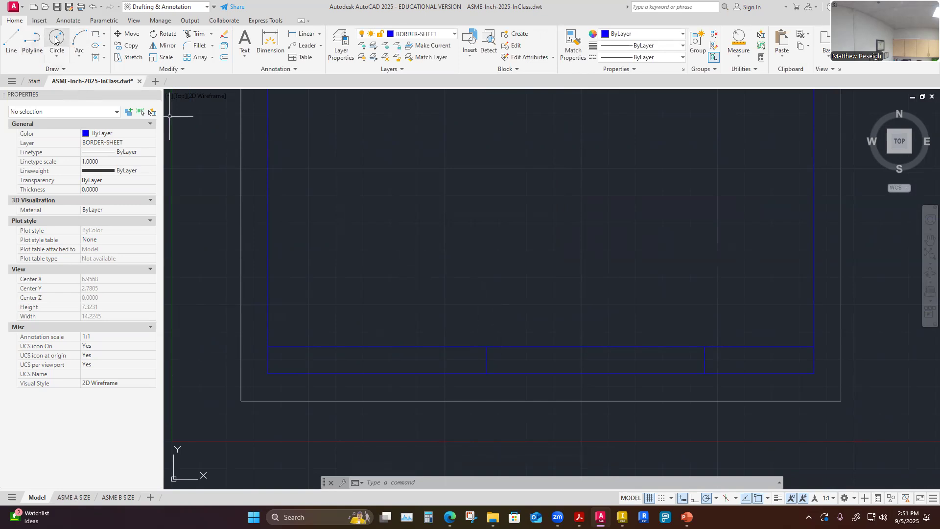
{"action": "left_click", "coordinate": [245, 57]}
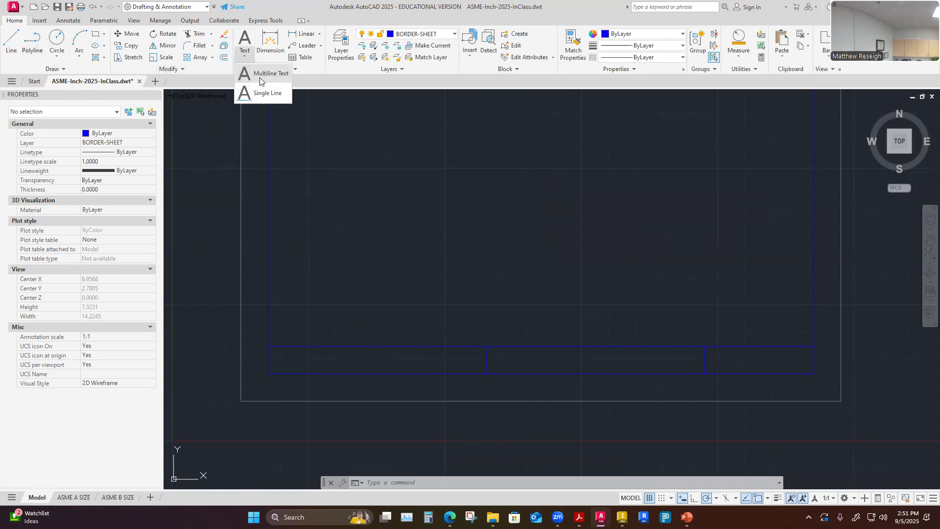
{"action": "left_click", "coordinate": [264, 74]}
{"action": "scroll", "coordinate": [273, 352], "scroll_direction": "up", "scroll_amount": 4}
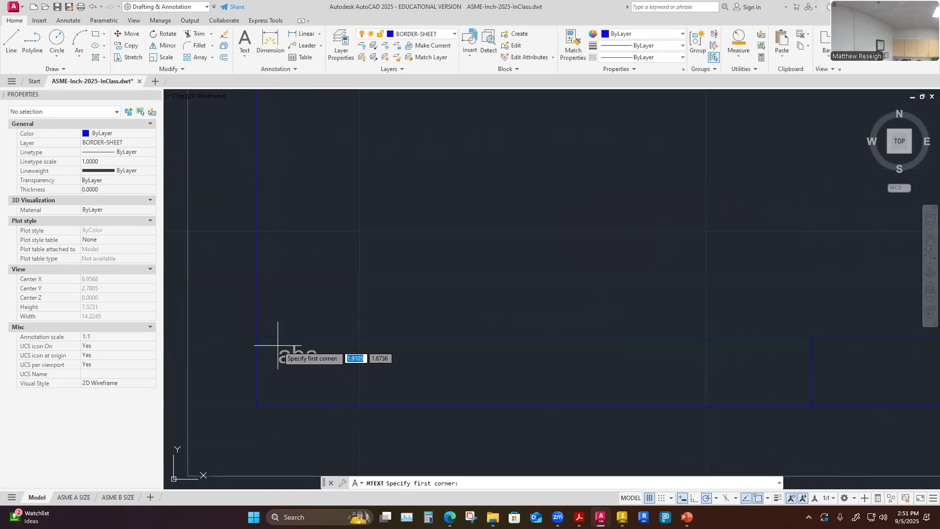
{"action": "left_click", "coordinate": [257, 337]}
{"action": "scroll", "coordinate": [257, 337], "scroll_direction": "down", "scroll_amount": 2}
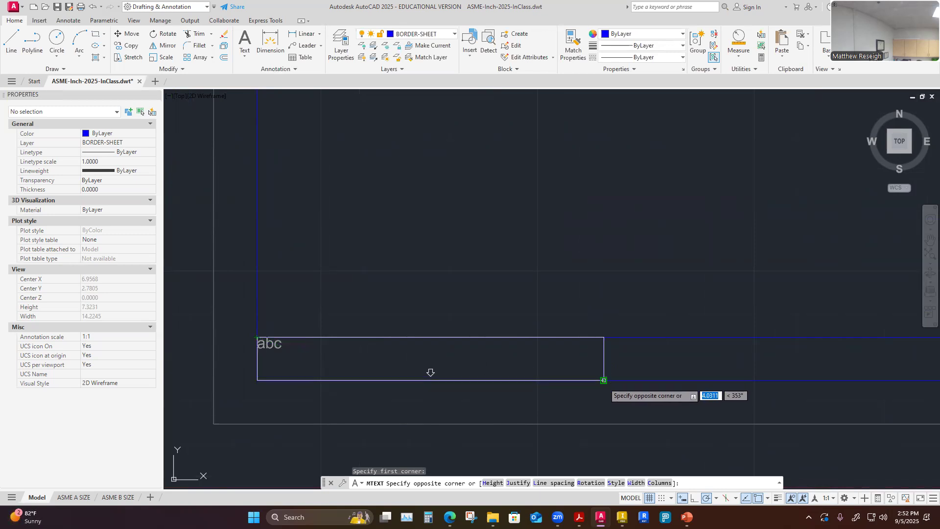
{"action": "left_click", "coordinate": [605, 383]}
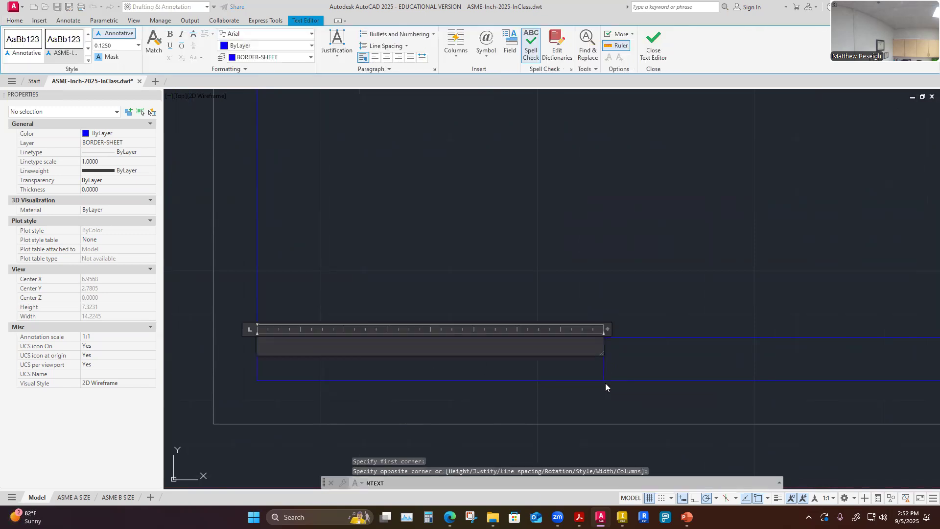
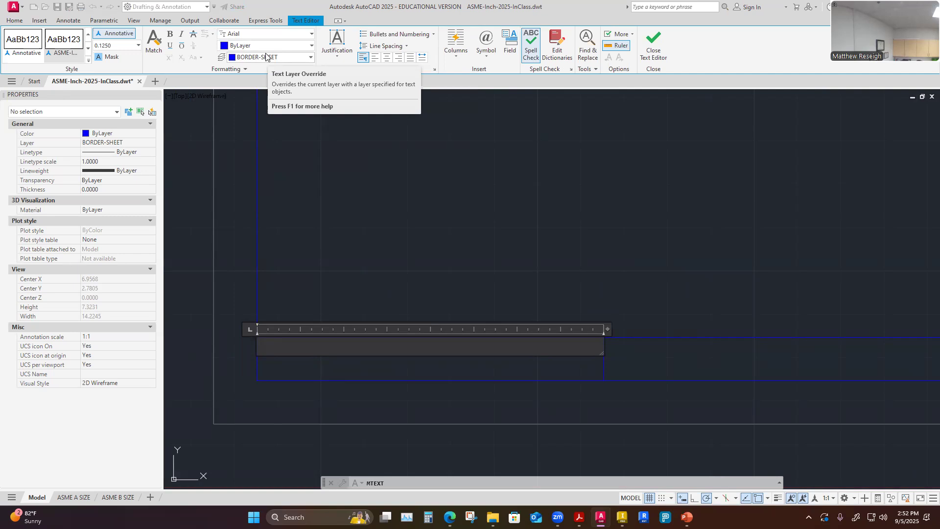
Put the new multiline text on the TEXT layer.
{"action": "left_click", "coordinate": [312, 46]}
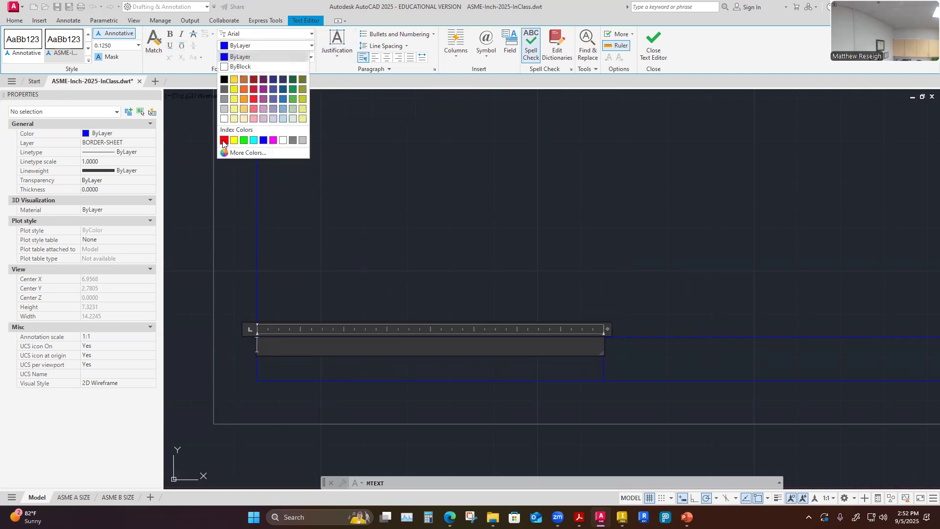
{"action": "left_click", "coordinate": [312, 46]}
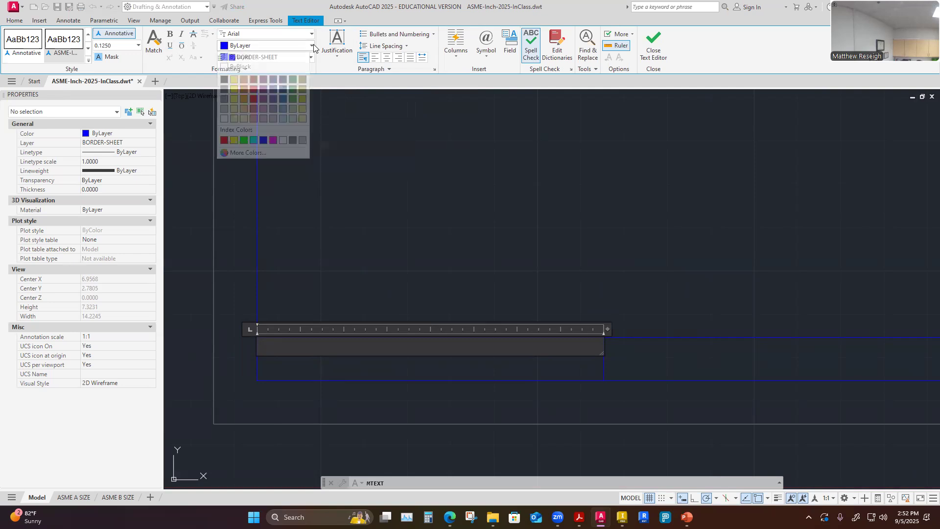
{"action": "left_click", "coordinate": [312, 59]}
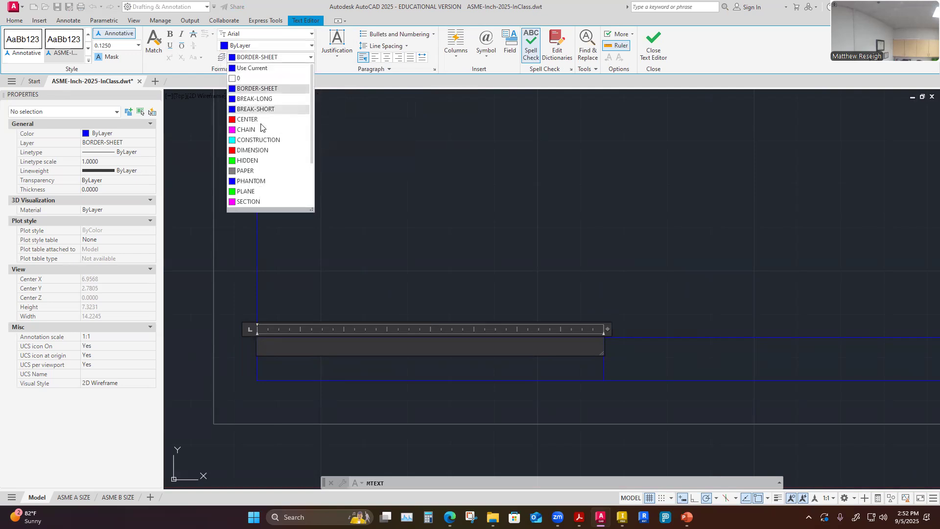
{"action": "left_click", "coordinate": [257, 150]}
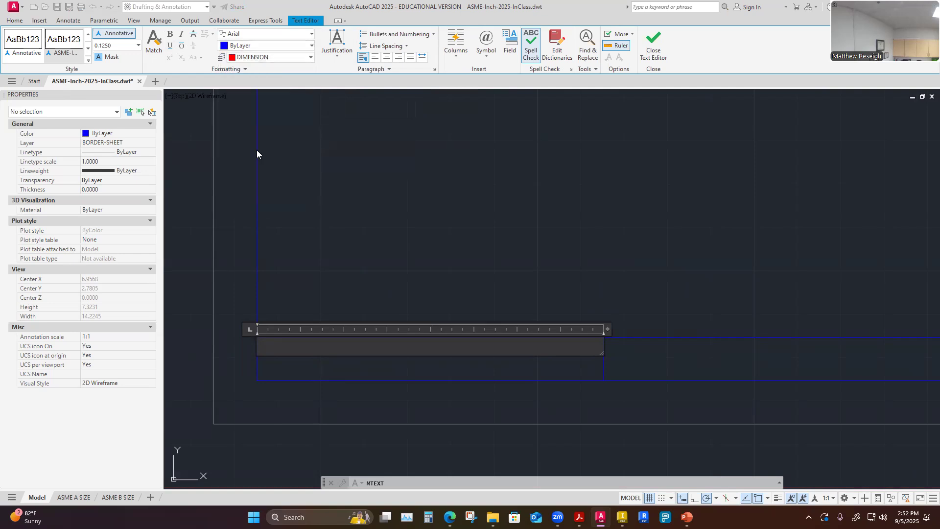
{"action": "left_click", "coordinate": [303, 57]}
{"action": "scroll", "coordinate": [253, 174], "scroll_direction": "down", "scroll_amount": 1}
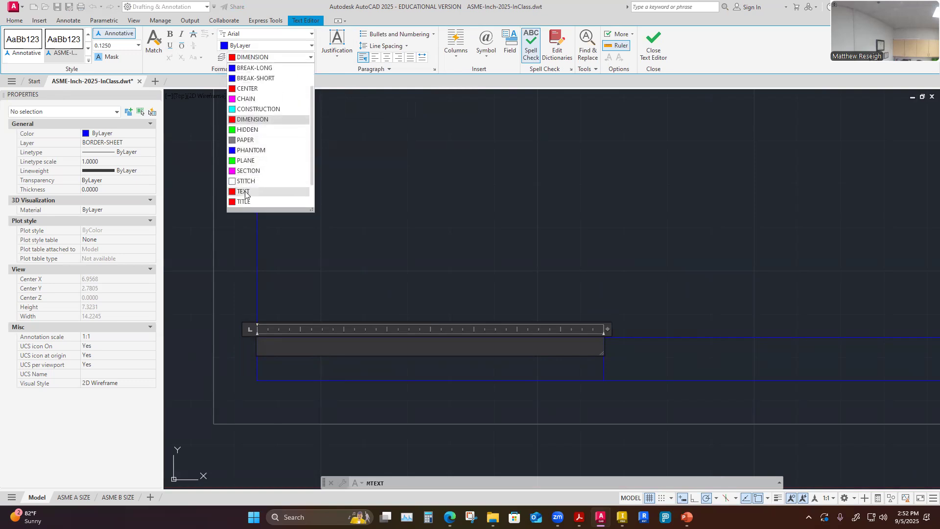
{"action": "left_click", "coordinate": [243, 192]}
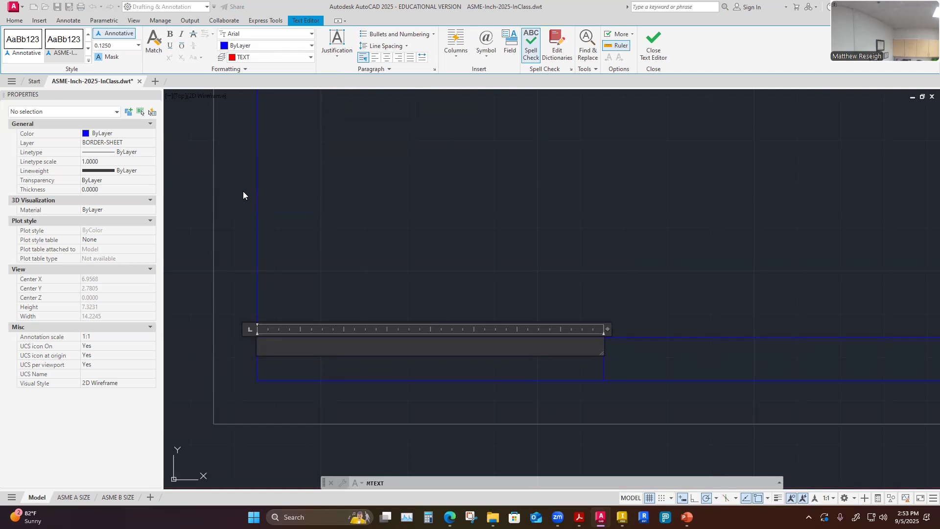
Center the paragraph and enter ASSIGNMENT: in the left cell's text box.
{"action": "left_click", "coordinate": [387, 58]}
{"action": "type", "text": "a"}
{"action": "key", "text": "BackSpace"}
{"action": "type", "text": "ASSIGNMENTS"}
{"action": "key", "text": "BackSpace"}
{"action": "type", "text": ":"}
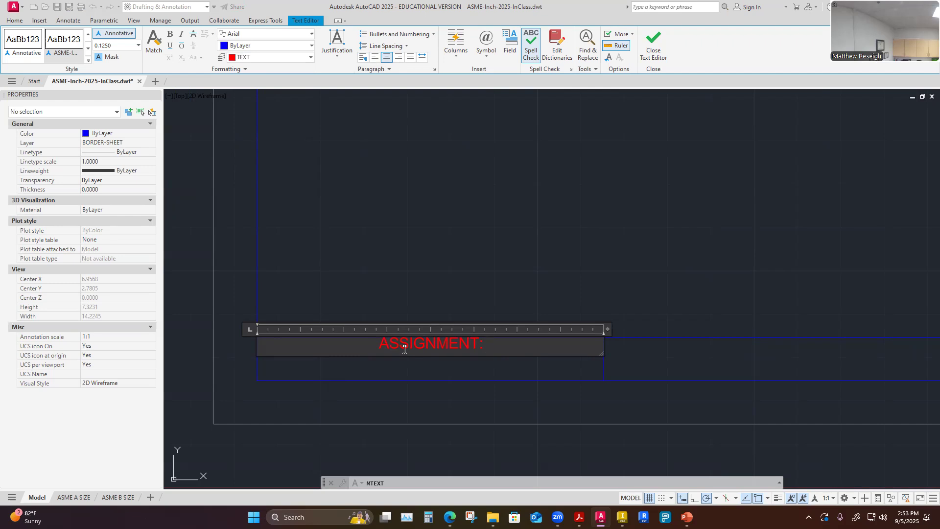
Check the assignment reference image and extend the label to ASSIGNMENT: INCH TEMPLATE 8.5X11.
{"action": "mouse_move", "coordinate": [450, 518]}
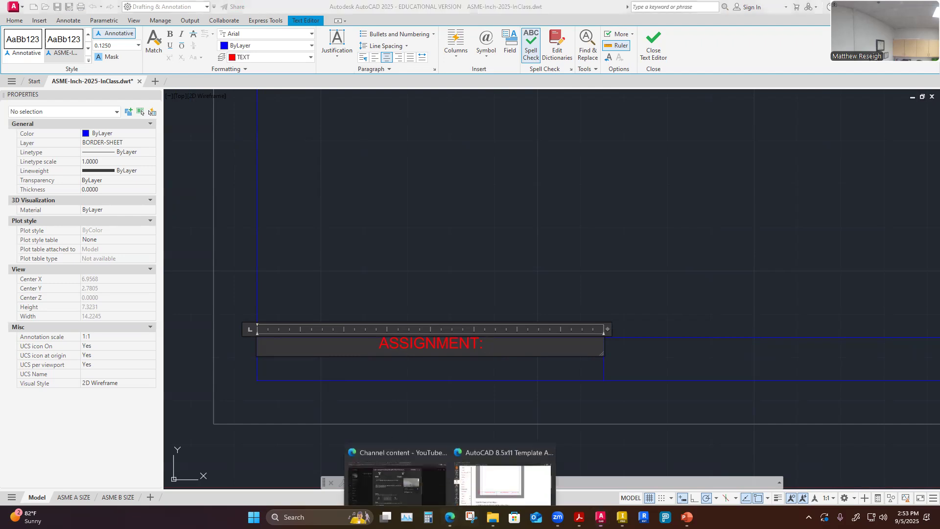
{"action": "left_click", "coordinate": [486, 476]}
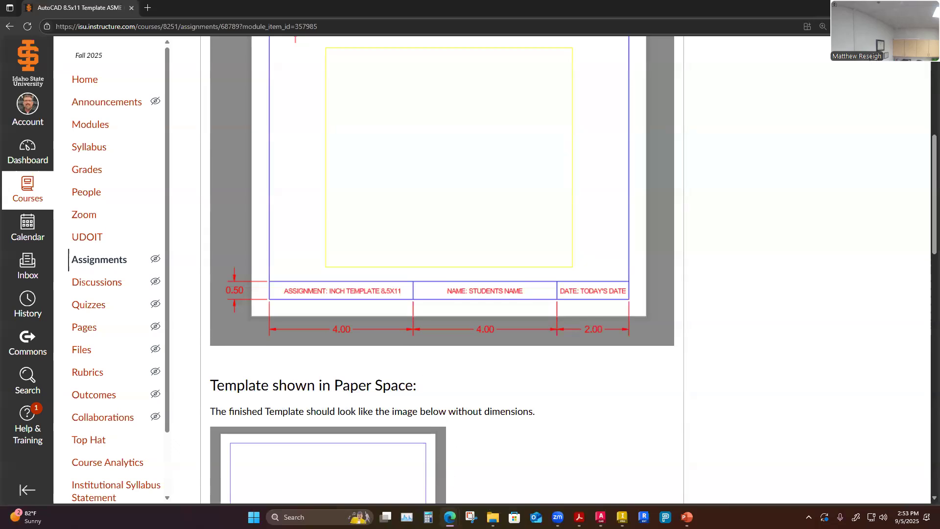
{"action": "mouse_move", "coordinate": [450, 517]}
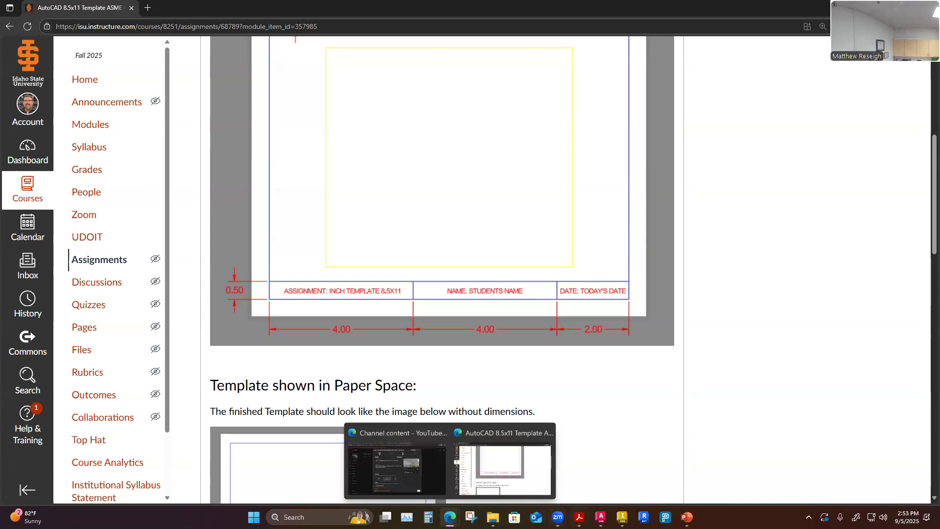
{"action": "left_click", "coordinate": [580, 517]}
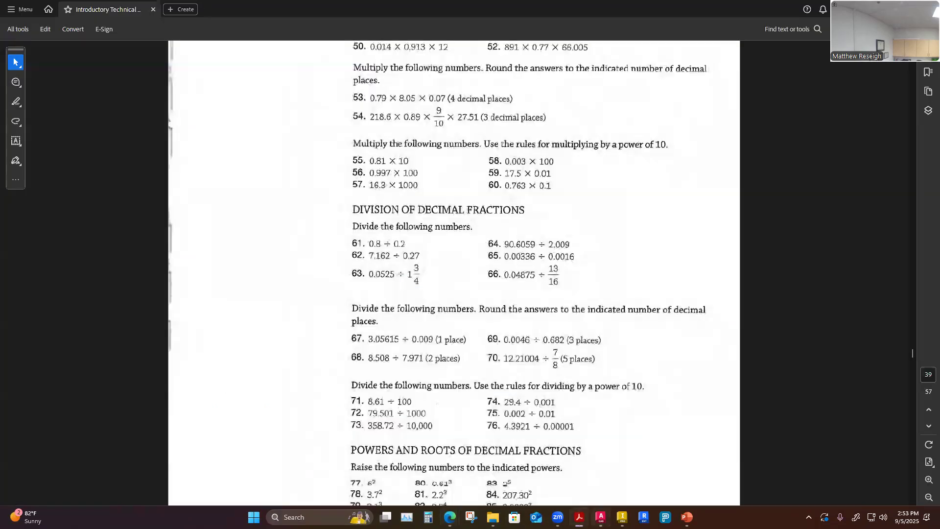
{"action": "left_click", "coordinate": [601, 518]}
{"action": "type", "text": "INCH"}
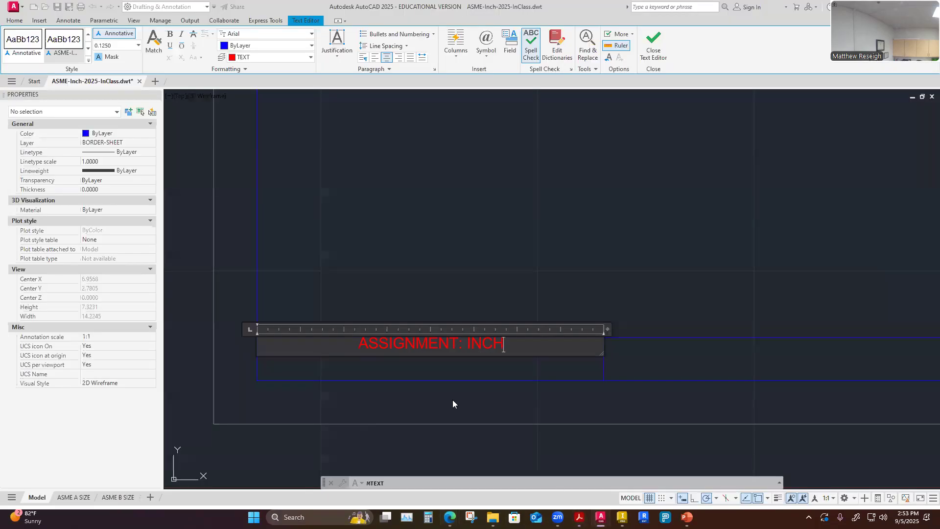
{"action": "type", "text": " TEMPLATE 8.5X11"}
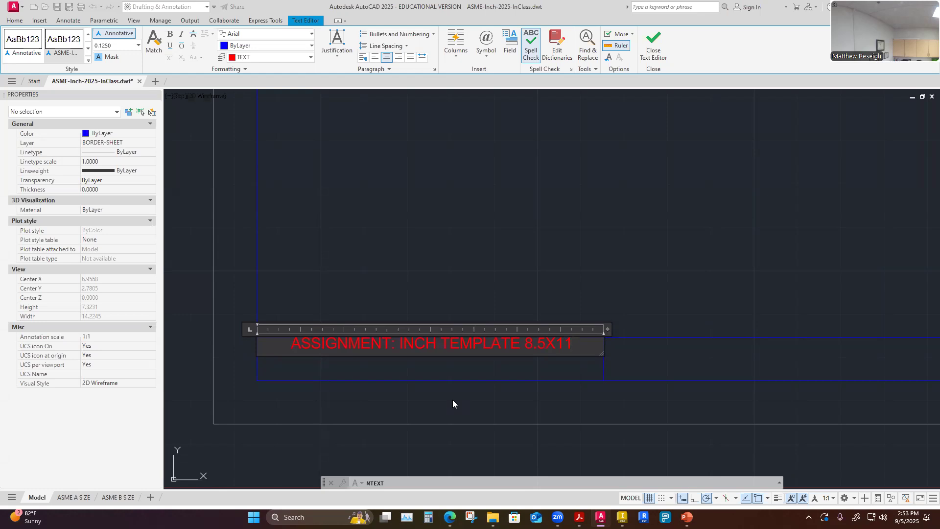
Insert a blank line before the assignment label to lower it in the cell, and close the text editor.
{"action": "left_click", "coordinate": [289, 346]}
{"action": "key", "text": "Return"}
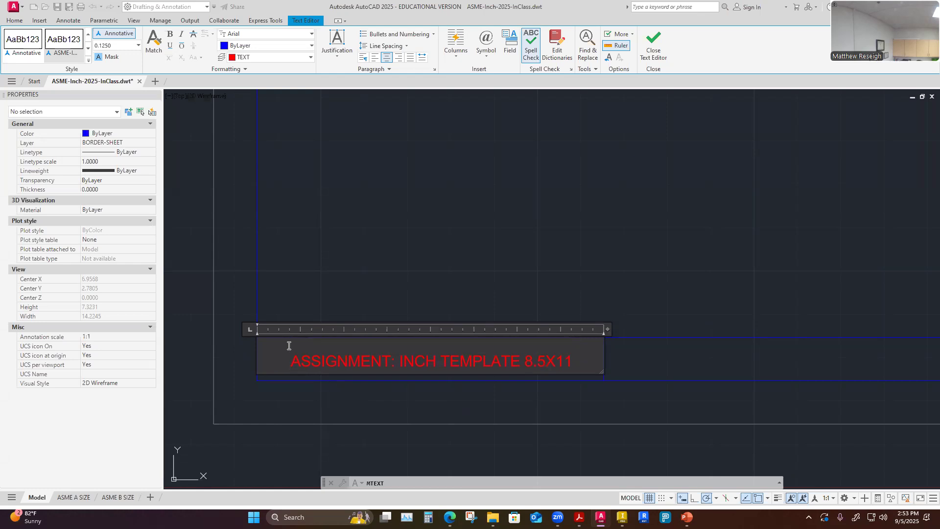
{"action": "left_click", "coordinate": [428, 410]}
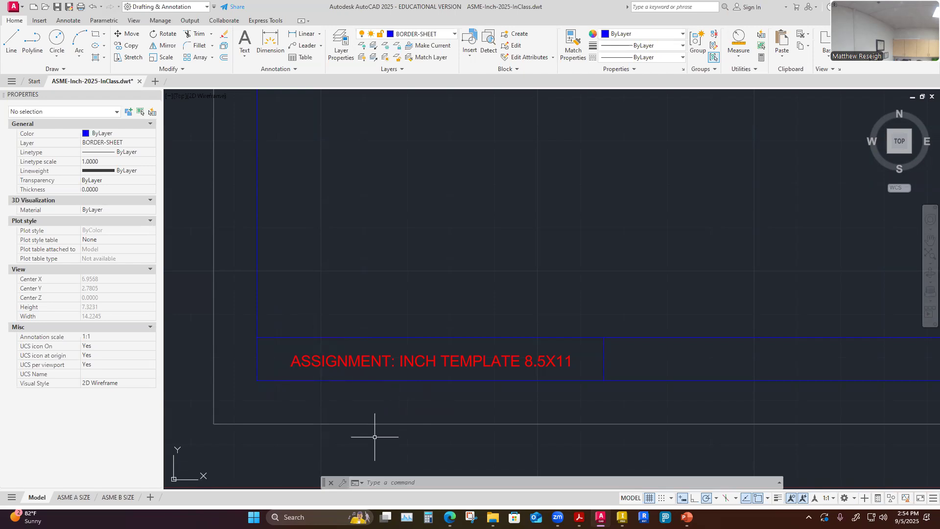
Delete INCH TEMPLATE 8.5X11 from the assignment label so only ASSIGNMENT: remains.
{"action": "scroll", "coordinate": [392, 337], "scroll_direction": "down", "scroll_amount": 4}
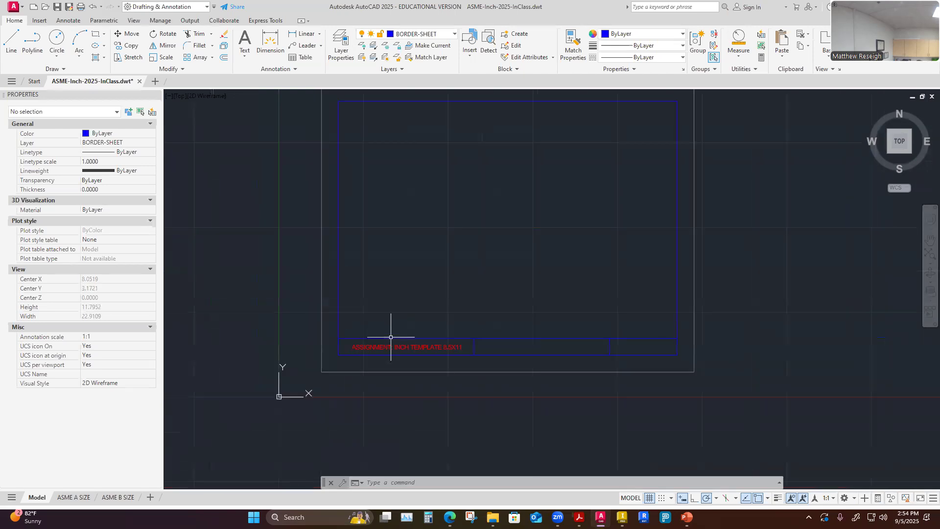
{"action": "scroll", "coordinate": [407, 387], "scroll_direction": "down", "scroll_amount": 2}
{"action": "scroll", "coordinate": [522, 383], "scroll_direction": "up", "scroll_amount": 2}
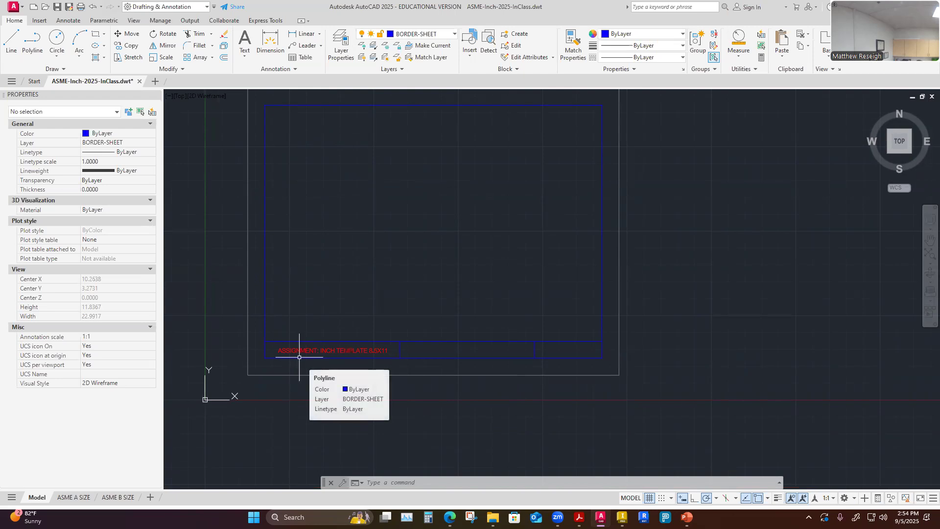
{"action": "scroll", "coordinate": [300, 357], "scroll_direction": "up", "scroll_amount": 4}
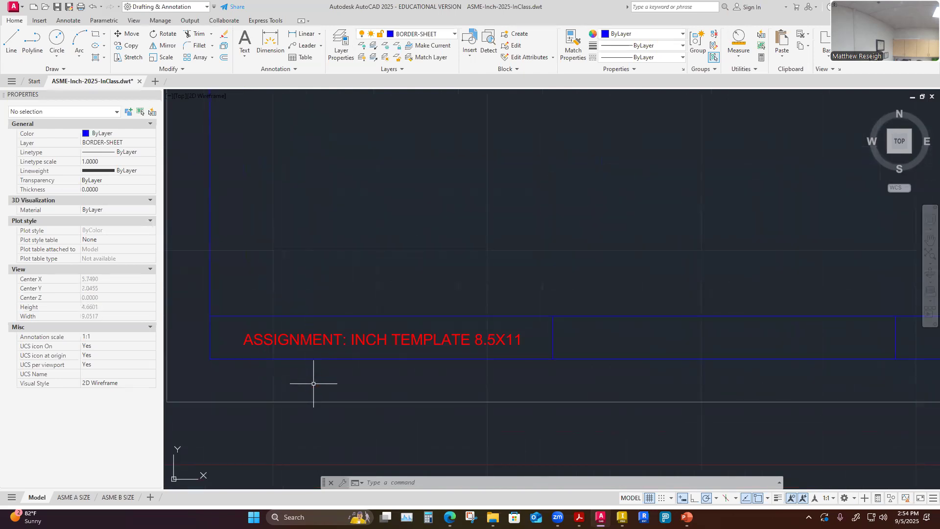
{"action": "double_click", "coordinate": [321, 339]}
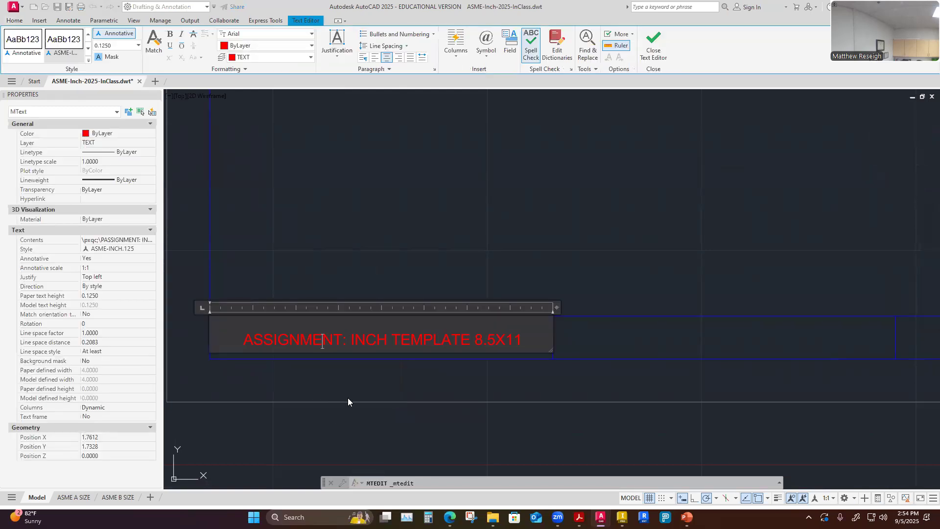
{"action": "left_click", "coordinate": [348, 397]}
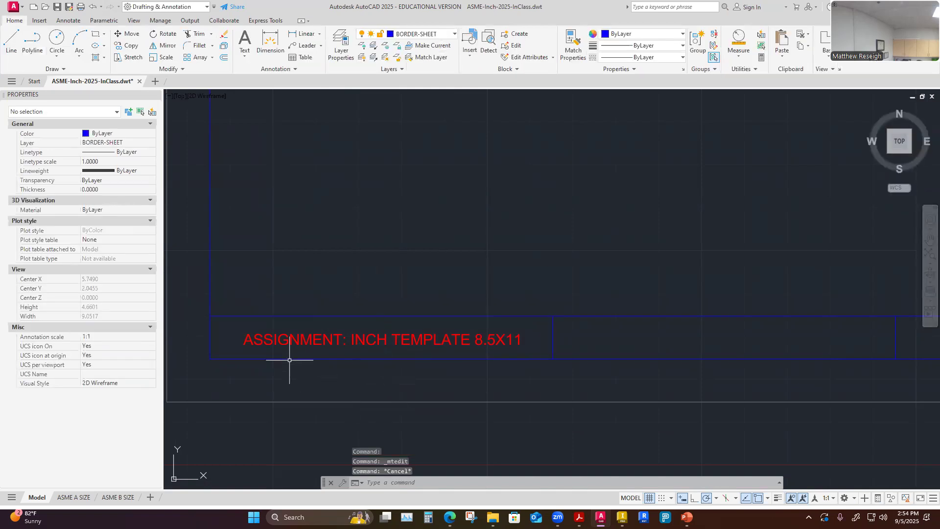
{"action": "double_click", "coordinate": [301, 341]}
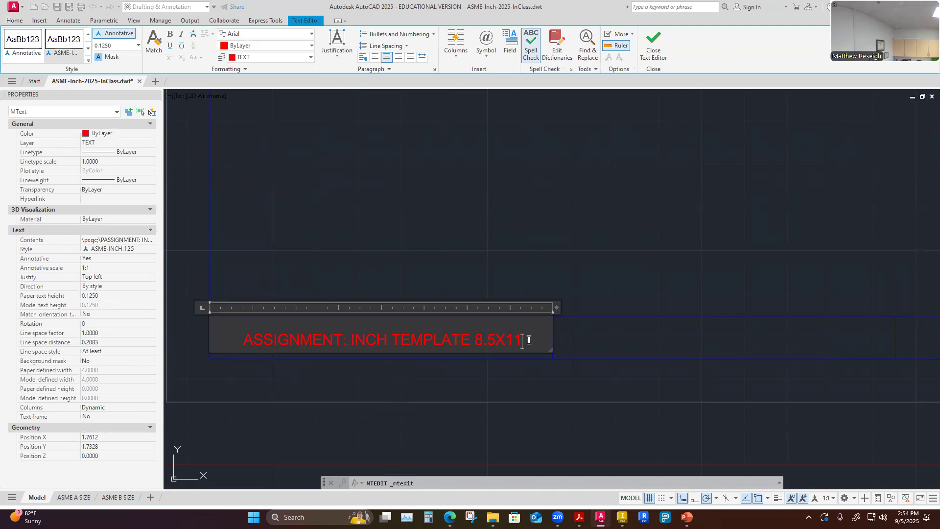
{"action": "key", "text": "BackSpace"}
{"action": "key", "text": "BackSpace"}
{"action": "key", "text": "BackSpace"}
{"action": "key", "text": "BackSpace"}
{"action": "key", "text": "BackSpace"}
{"action": "key", "text": "BackSpace"}
{"action": "key", "text": "BackSpace"}
{"action": "key", "text": "BackSpace"}
{"action": "key", "text": "BackSpace"}
{"action": "key", "text": "BackSpace"}
{"action": "key", "text": "BackSpace"}
{"action": "key", "text": "BackSpace"}
{"action": "key", "text": "BackSpace"}
{"action": "key", "text": "BackSpace"}
{"action": "key", "text": "BackSpace"}
{"action": "key", "text": "BackSpace"}
{"action": "key", "text": "BackSpace"}
{"action": "key", "text": "BackSpace"}
{"action": "key", "text": "BackSpace"}
{"action": "key", "text": "BackSpace"}
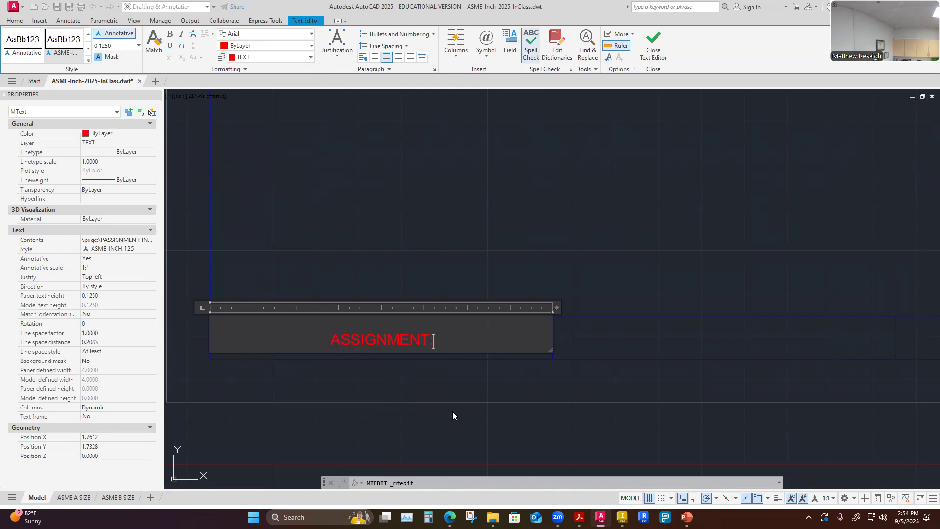
{"action": "left_click", "coordinate": [444, 393]}
Start a multiline text box spanning the title block's middle cell between the two vertical dividers.
{"action": "scroll", "coordinate": [444, 393], "scroll_direction": "down", "scroll_amount": 4}
{"action": "scroll", "coordinate": [431, 413], "scroll_direction": "up", "scroll_amount": 2}
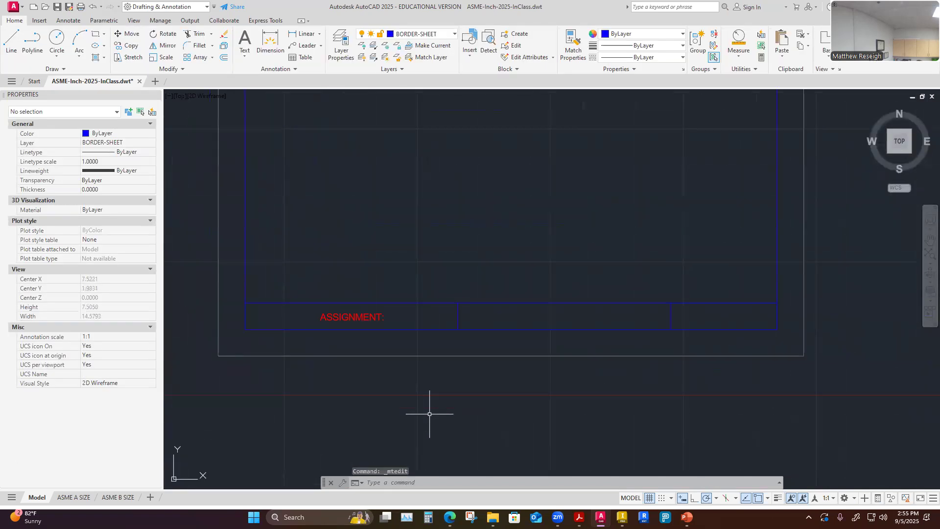
{"action": "scroll", "coordinate": [430, 414], "scroll_direction": "down", "scroll_amount": 2}
{"action": "scroll", "coordinate": [646, 376], "scroll_direction": "up", "scroll_amount": 3}
{"action": "scroll", "coordinate": [643, 372], "scroll_direction": "down", "scroll_amount": 3}
{"action": "scroll", "coordinate": [521, 361], "scroll_direction": "up", "scroll_amount": 2}
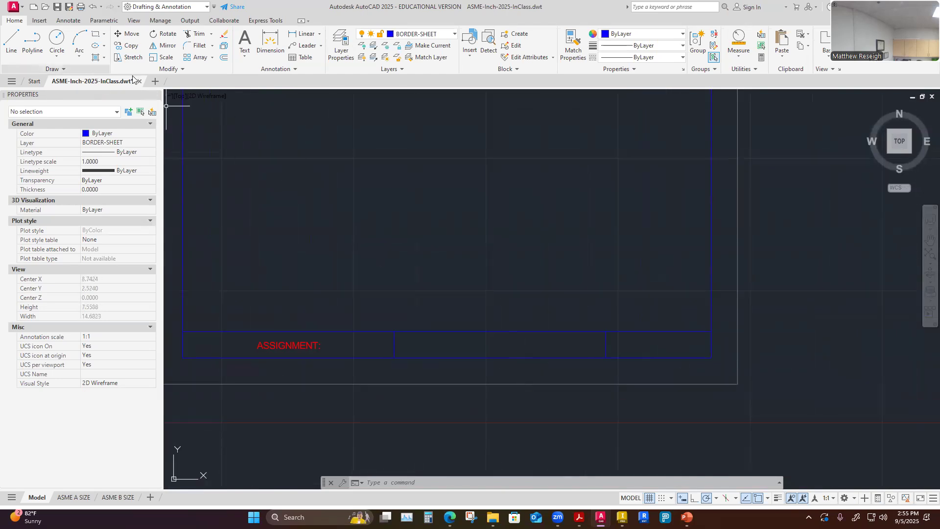
{"action": "left_click", "coordinate": [244, 55]}
{"action": "left_click", "coordinate": [264, 73]}
{"action": "scroll", "coordinate": [578, 365], "scroll_direction": "up", "scroll_amount": 2}
{"action": "left_click", "coordinate": [282, 313]}
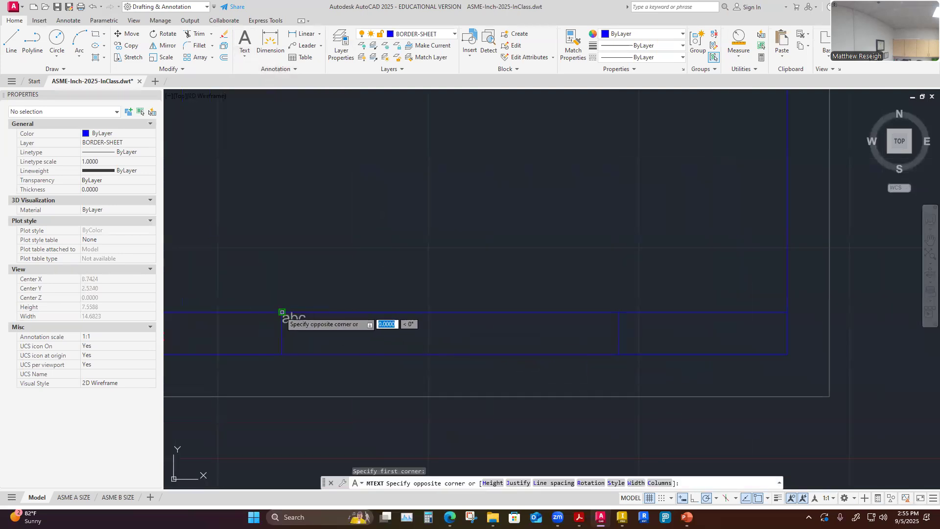
{"action": "left_click", "coordinate": [619, 354]}
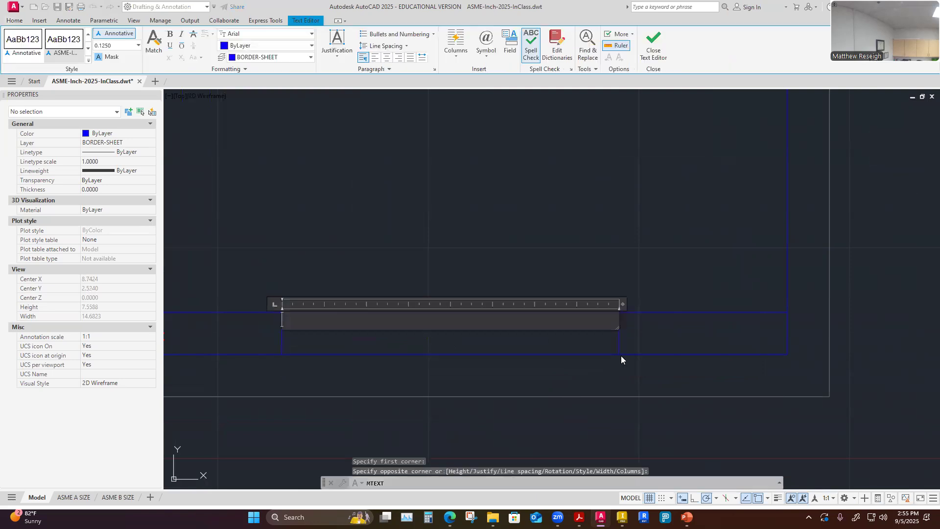
Put the text on the TEXT layer, center it, and enter NAME:.
{"action": "left_click", "coordinate": [310, 57]}
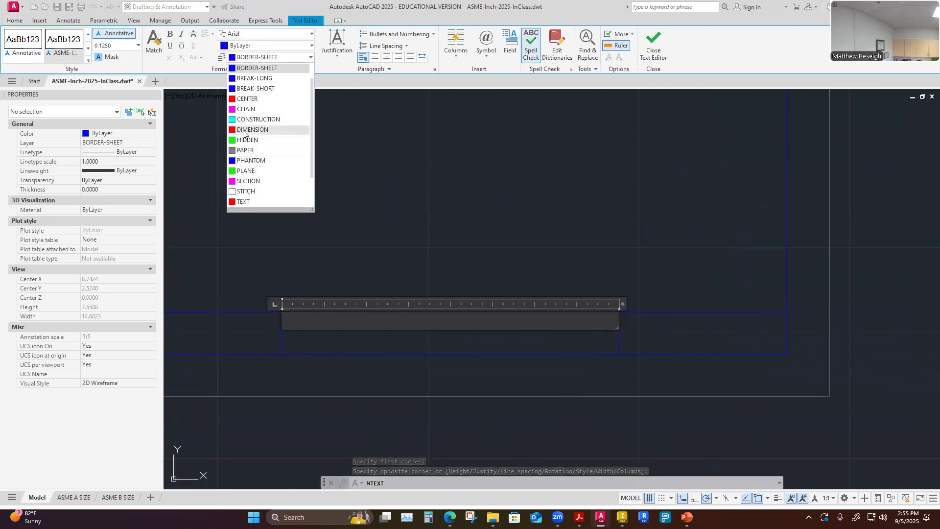
{"action": "left_click", "coordinate": [245, 205]}
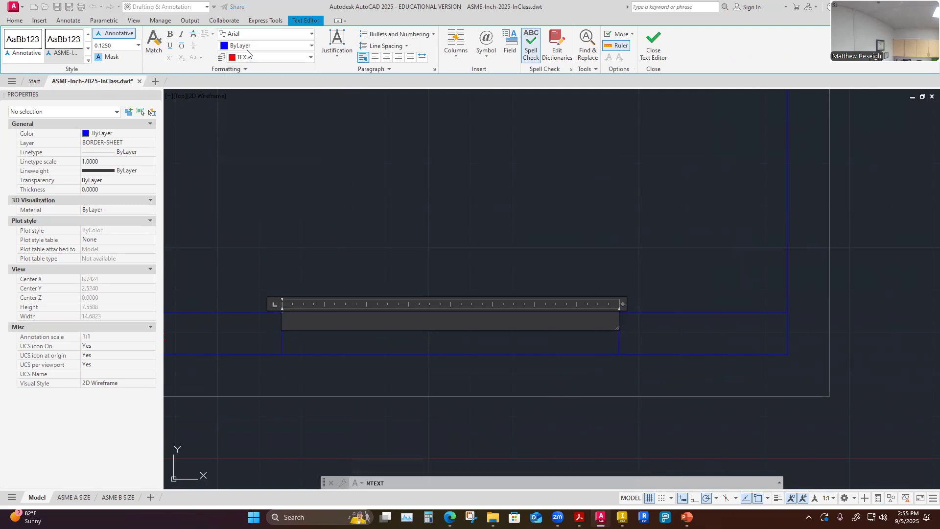
{"action": "left_click", "coordinate": [387, 57]}
{"action": "type", "text": "NAME:"}
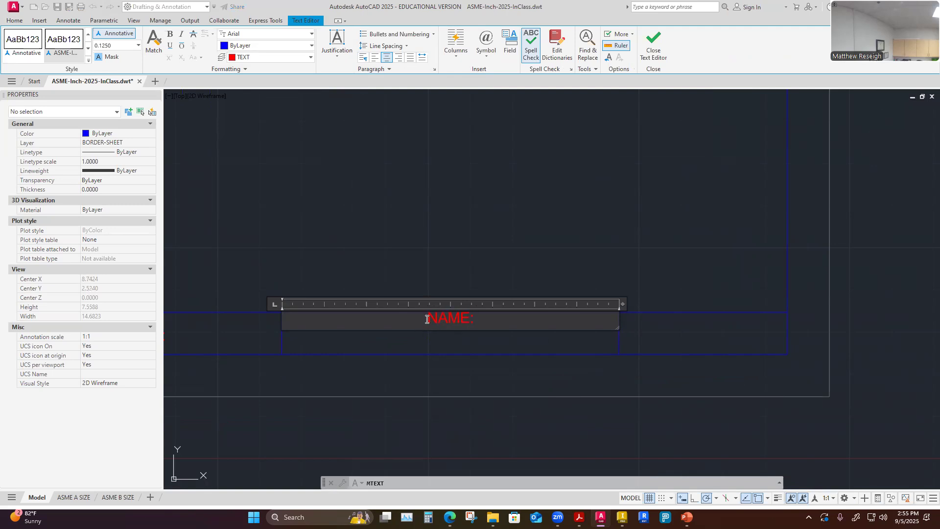
Insert a blank line before NAME: to lower it in the cell, and close the text editor.
{"action": "left_click", "coordinate": [427, 319]}
{"action": "key", "text": "Return"}
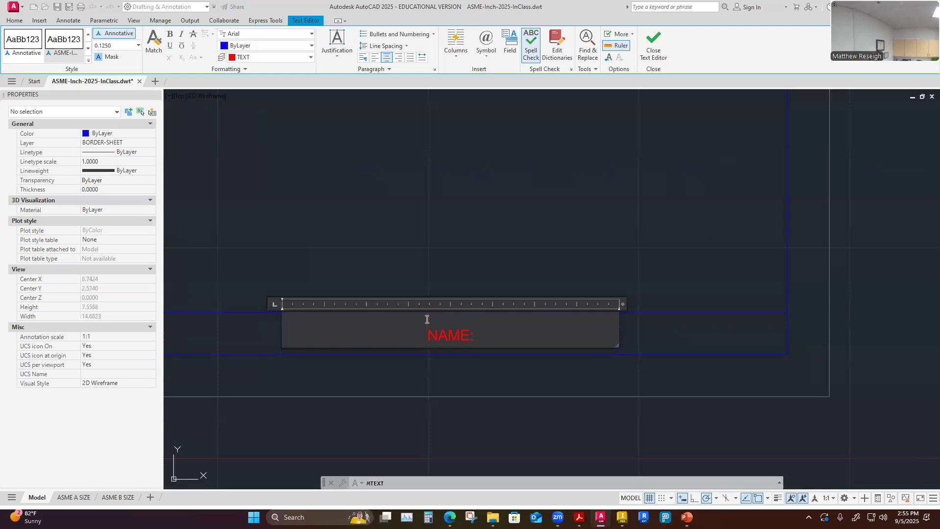
{"action": "left_click", "coordinate": [496, 384]}
Start a multiline text box spanning the title block's right cell, from the second divider to the border.
{"action": "scroll", "coordinate": [496, 384], "scroll_direction": "down", "scroll_amount": 5}
{"action": "scroll", "coordinate": [487, 389], "scroll_direction": "up", "scroll_amount": 3}
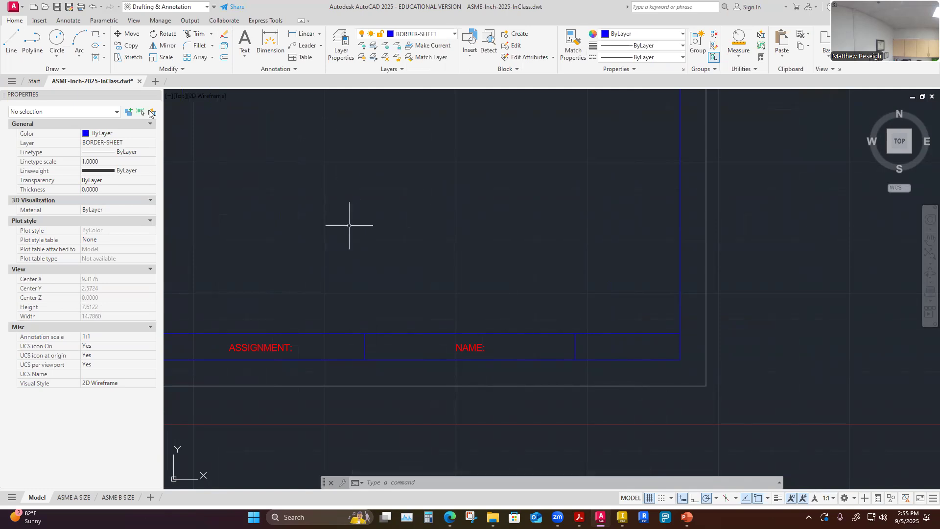
{"action": "left_click", "coordinate": [244, 56]}
{"action": "left_click", "coordinate": [267, 87]}
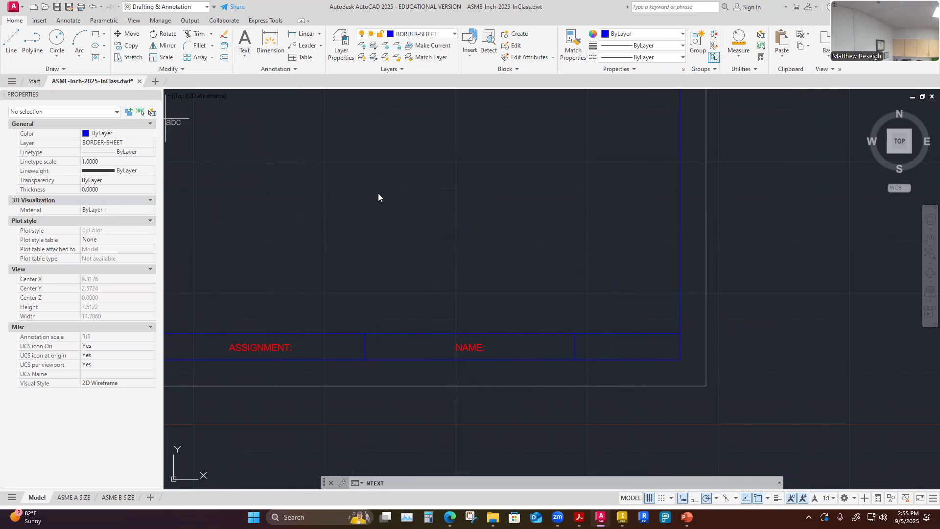
{"action": "scroll", "coordinate": [735, 387], "scroll_direction": "up", "scroll_amount": 4}
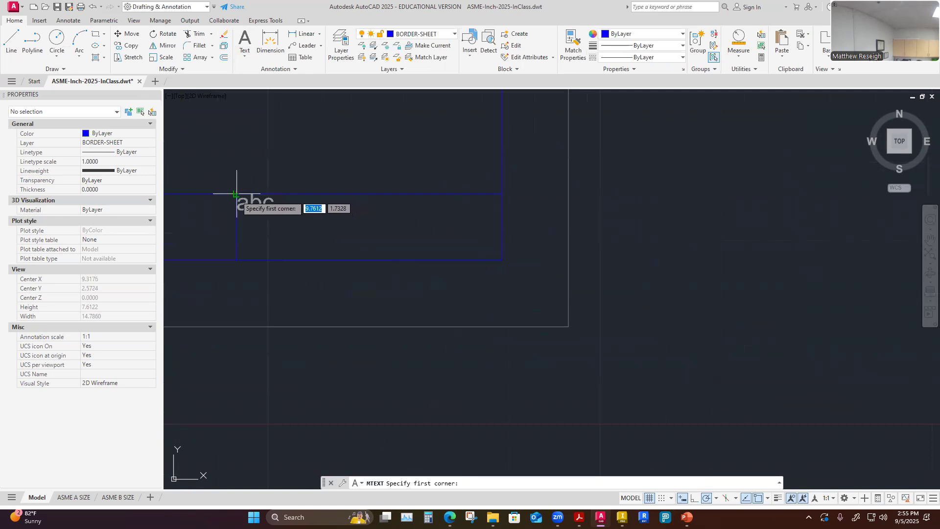
{"action": "left_click", "coordinate": [237, 194]}
{"action": "left_click", "coordinate": [502, 259]}
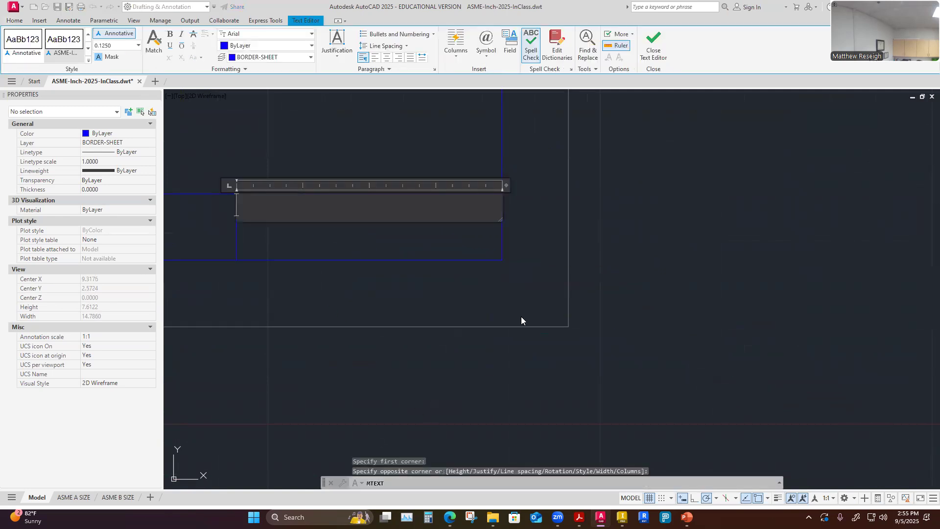
Put the text on the TEXT layer, center it, and enter DATE:.
{"action": "left_click", "coordinate": [387, 58]}
{"action": "left_click", "coordinate": [310, 58]}
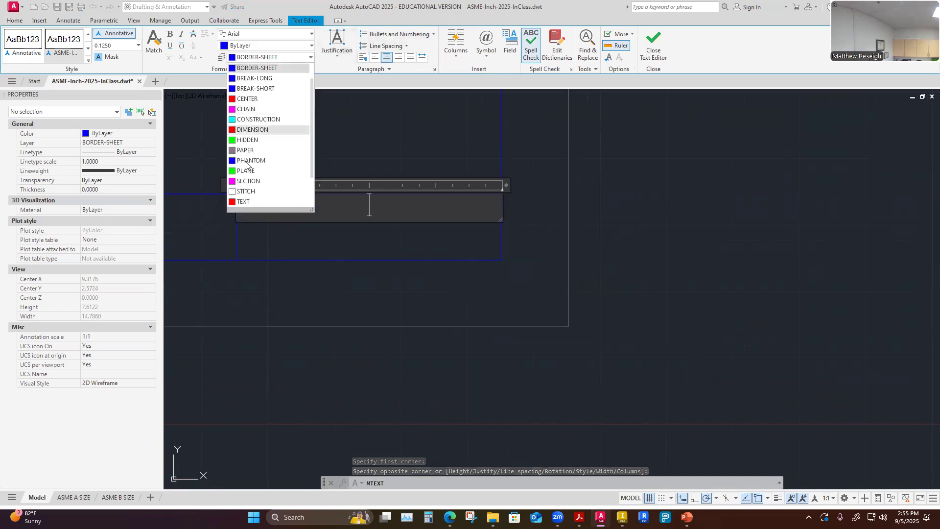
{"action": "left_click", "coordinate": [238, 201]}
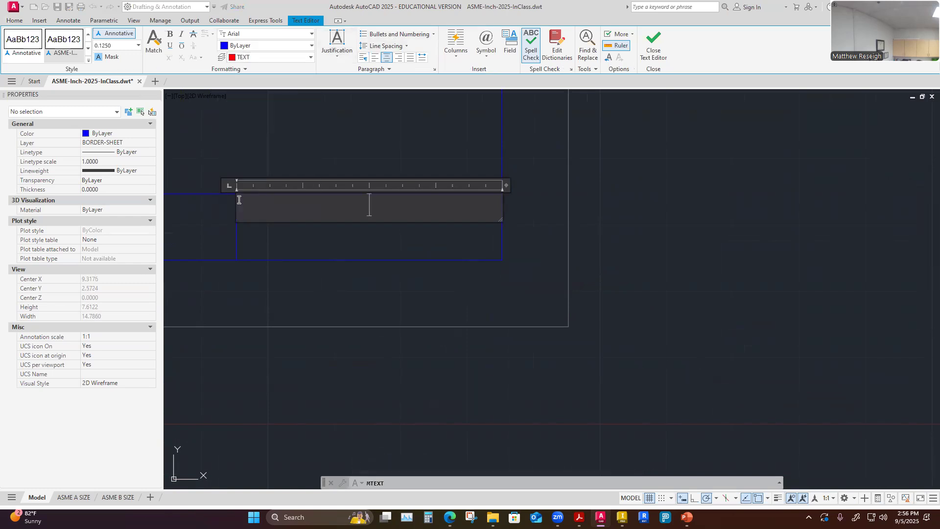
{"action": "type", "text": "DATE:"}
Insert a blank line before DATE: to lower it in the cell, and close the text editor.
{"action": "left_click", "coordinate": [326, 200]}
{"action": "key", "text": "Return"}
{"action": "left_click", "coordinate": [361, 305]}
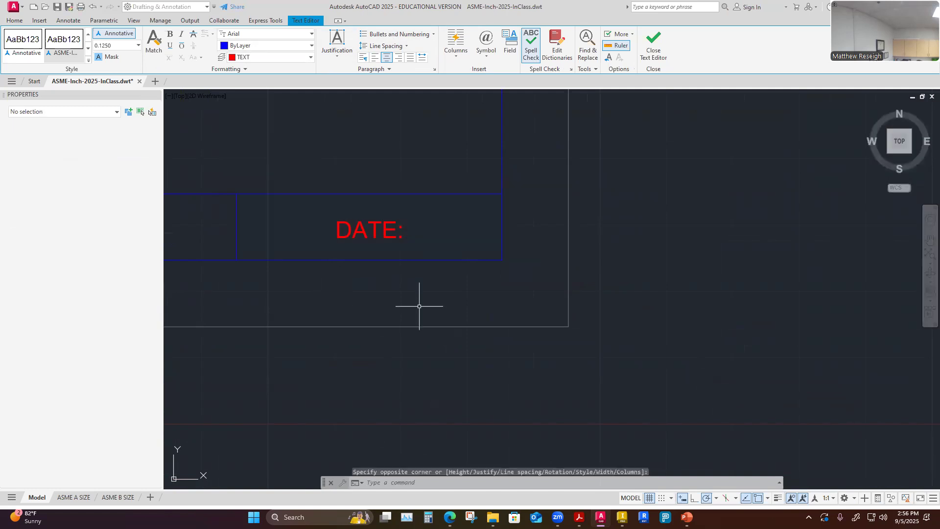
Save the drawing template.
{"action": "scroll", "coordinate": [520, 371], "scroll_direction": "down", "scroll_amount": 4}
{"action": "scroll", "coordinate": [399, 367], "scroll_direction": "up", "scroll_amount": 2}
{"action": "scroll", "coordinate": [416, 363], "scroll_direction": "down", "scroll_amount": 2}
{"action": "scroll", "coordinate": [460, 281], "scroll_direction": "up", "scroll_amount": 2}
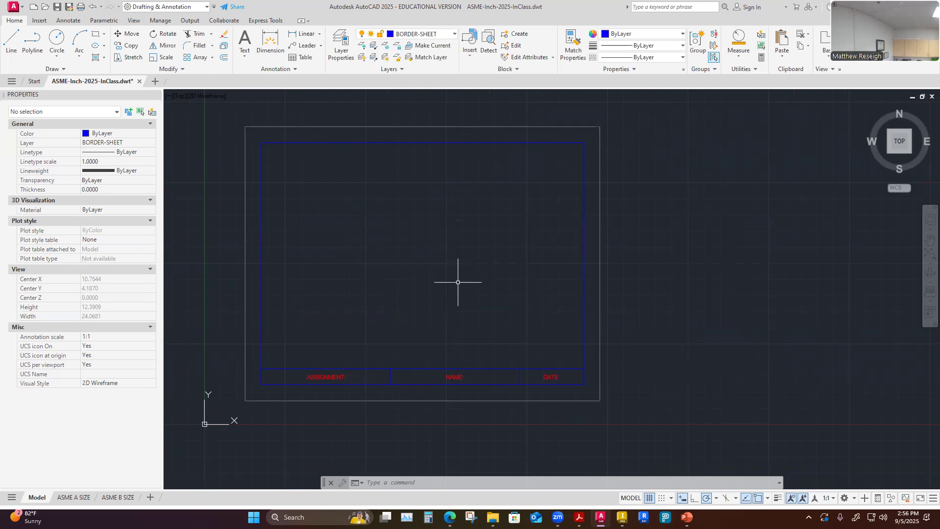
{"action": "left_click", "coordinate": [57, 7]}
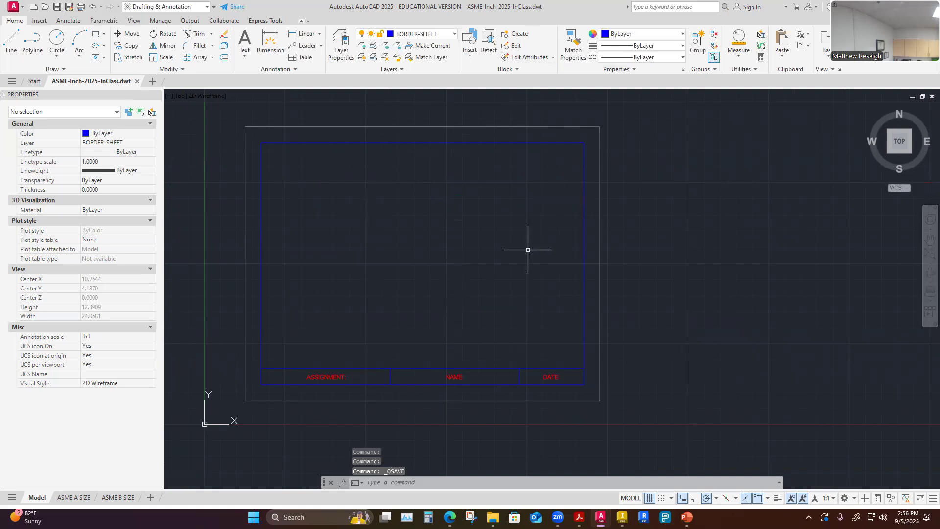
Move the outer paper rectangle to the CONSTRUCTION layer and dismiss the warning.
{"action": "left_click", "coordinate": [77, 498]}
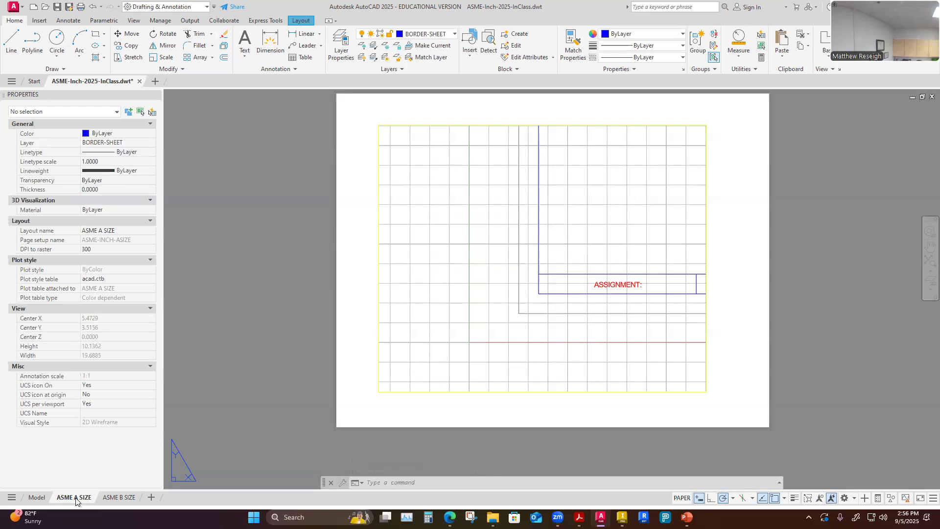
{"action": "left_click", "coordinate": [36, 498]}
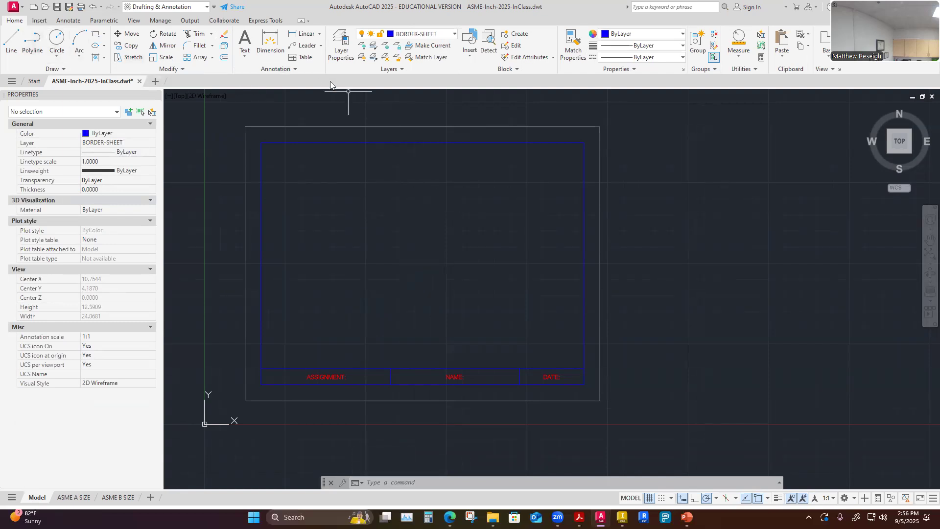
{"action": "left_click", "coordinate": [378, 127]}
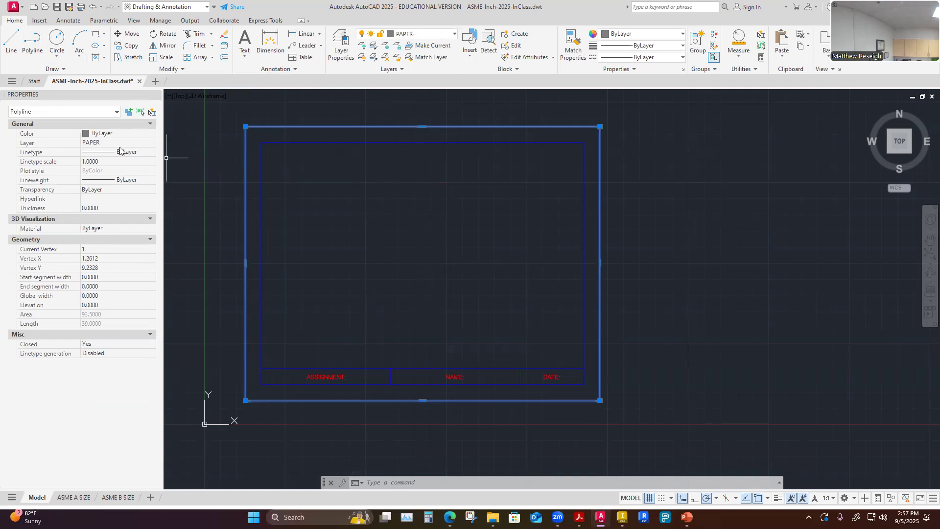
{"action": "left_click", "coordinate": [150, 146]}
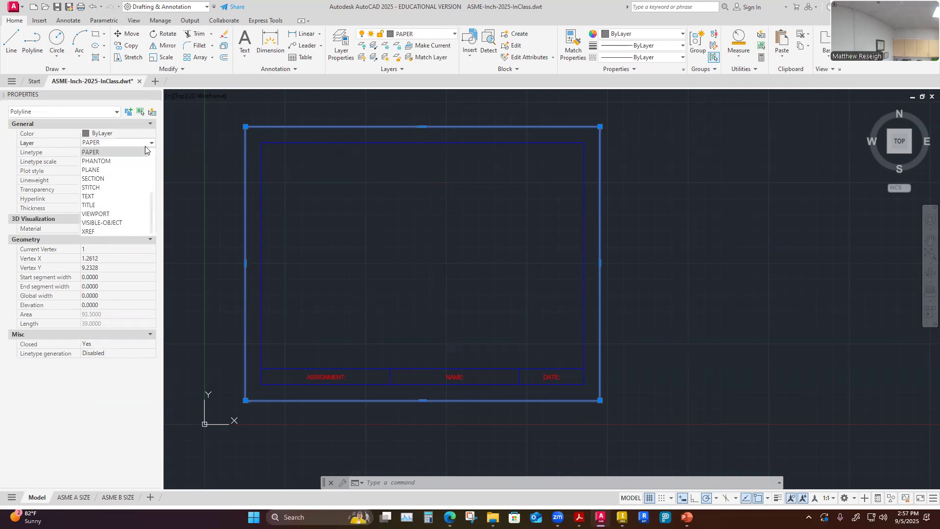
{"action": "left_click", "coordinate": [102, 178]}
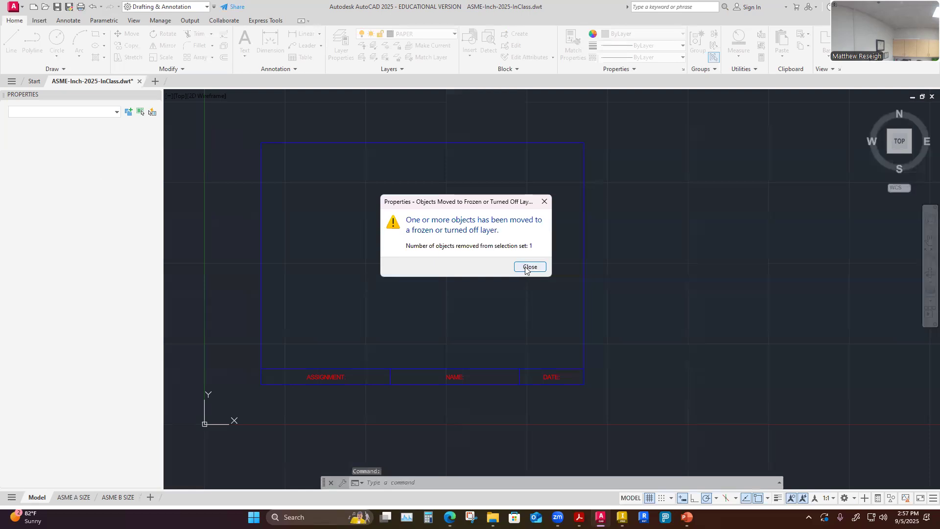
{"action": "left_click", "coordinate": [529, 267]}
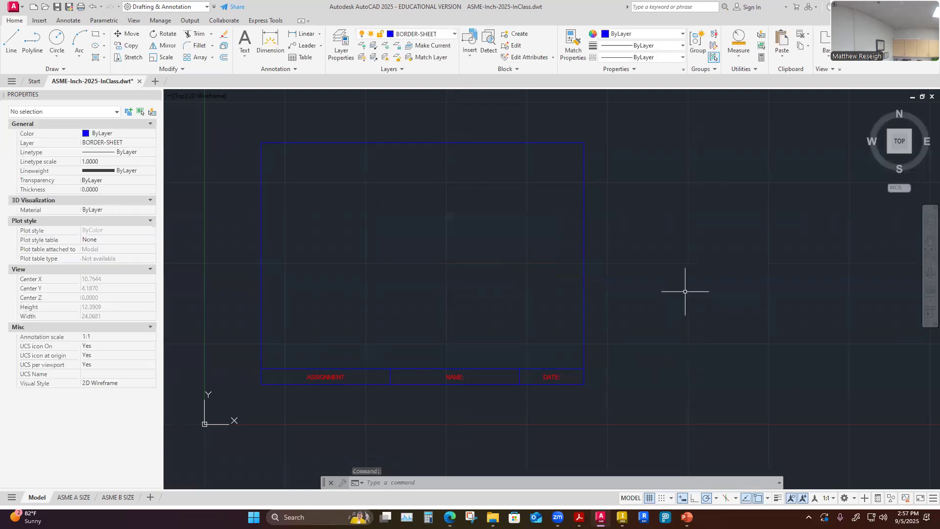
Toggle the CONSTRUCTION layer on and back off to check the paper rectangle.
{"action": "left_click", "coordinate": [441, 34]}
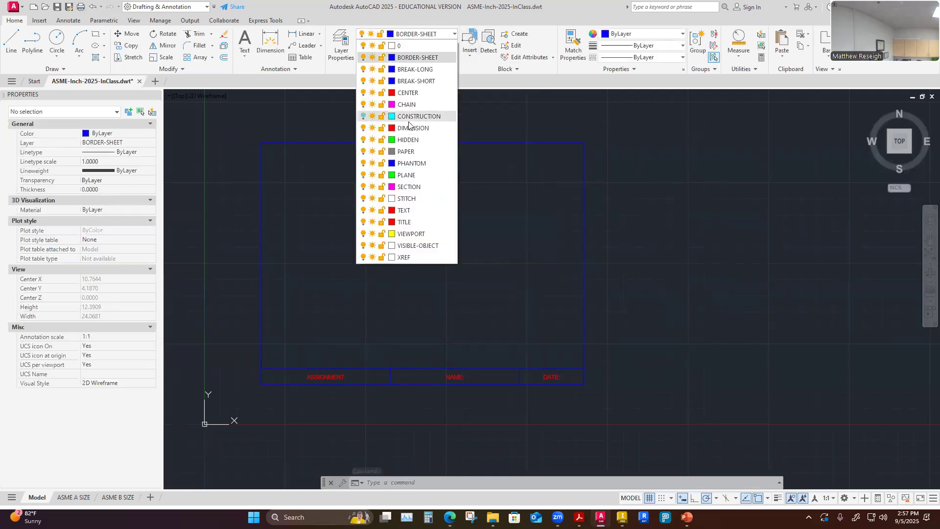
{"action": "left_click", "coordinate": [363, 117]}
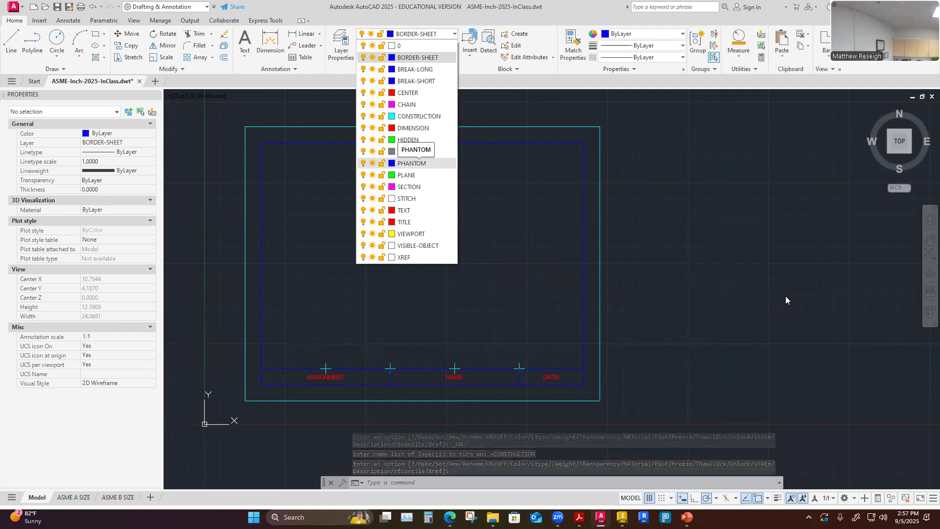
{"action": "left_click", "coordinate": [363, 117]}
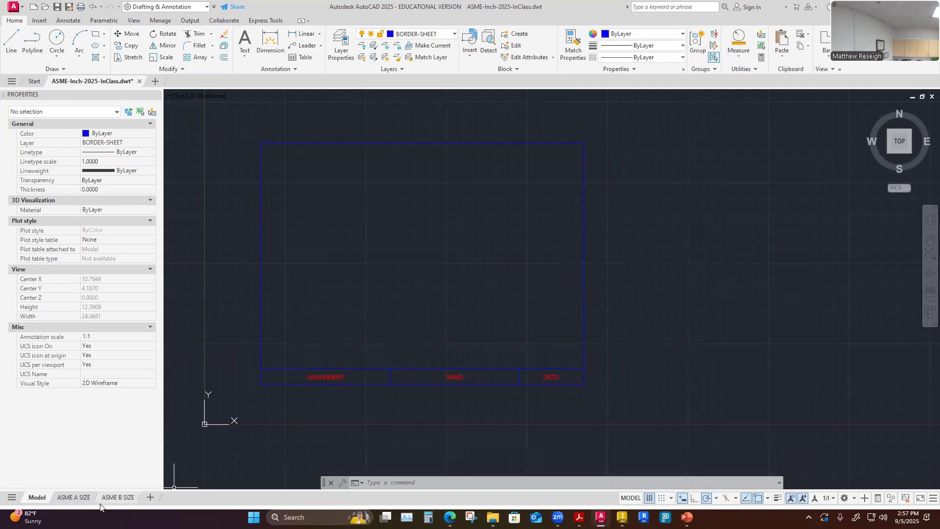
Review the ASME A SIZE layout and return to model space.
{"action": "left_click", "coordinate": [74, 497]}
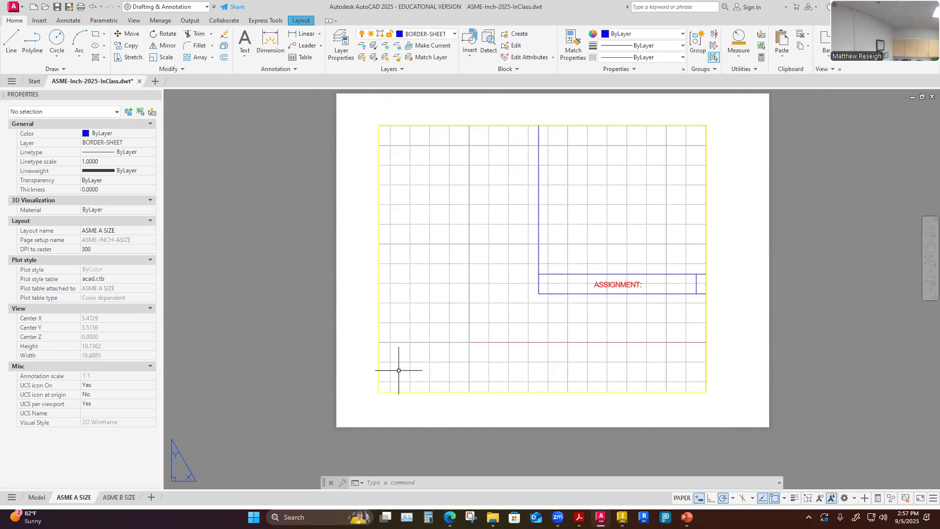
{"action": "left_click", "coordinate": [276, 302]}
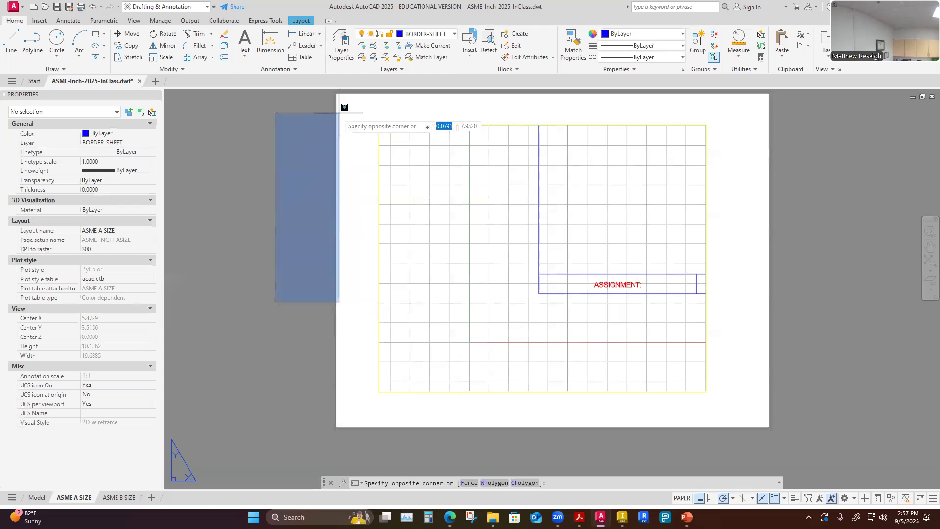
{"action": "key", "text": "Escape"}
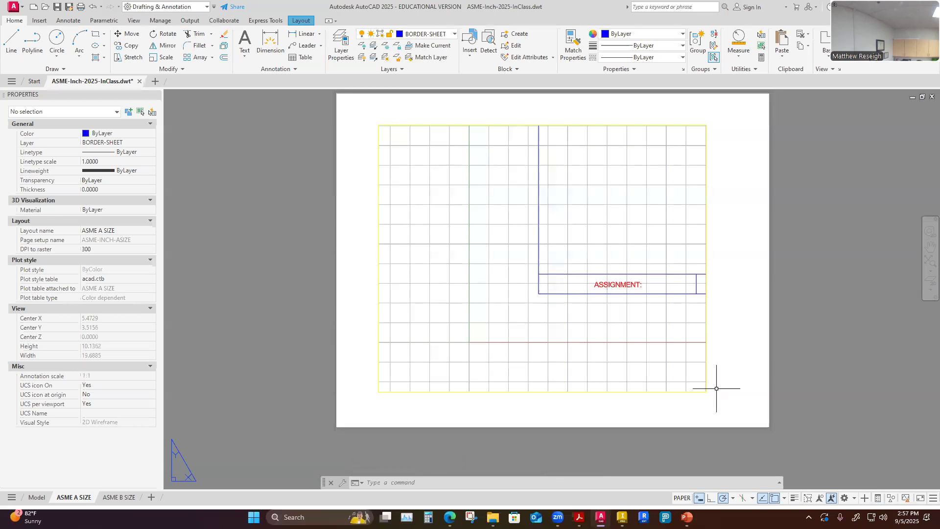
{"action": "left_click", "coordinate": [36, 497]}
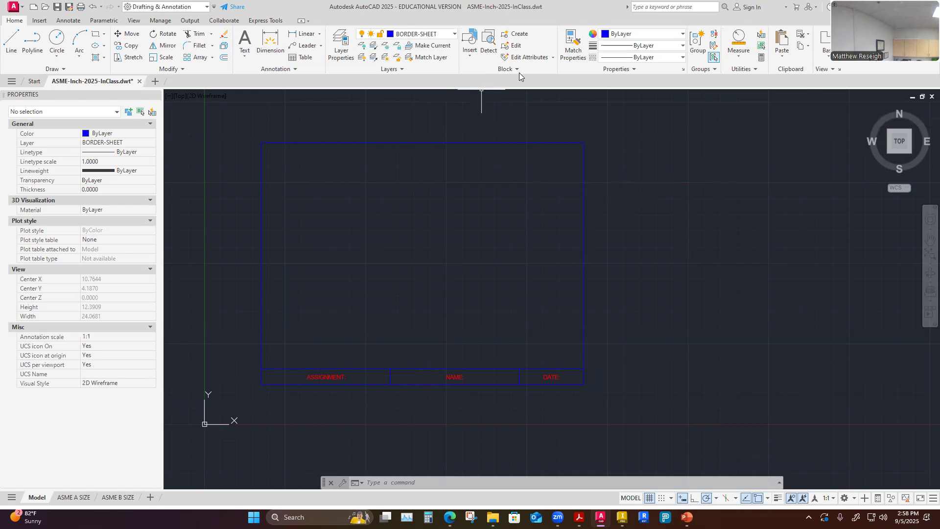
Start creating a block named TITLE BLOCK ASME ASIZE.
{"action": "left_click", "coordinate": [518, 36]}
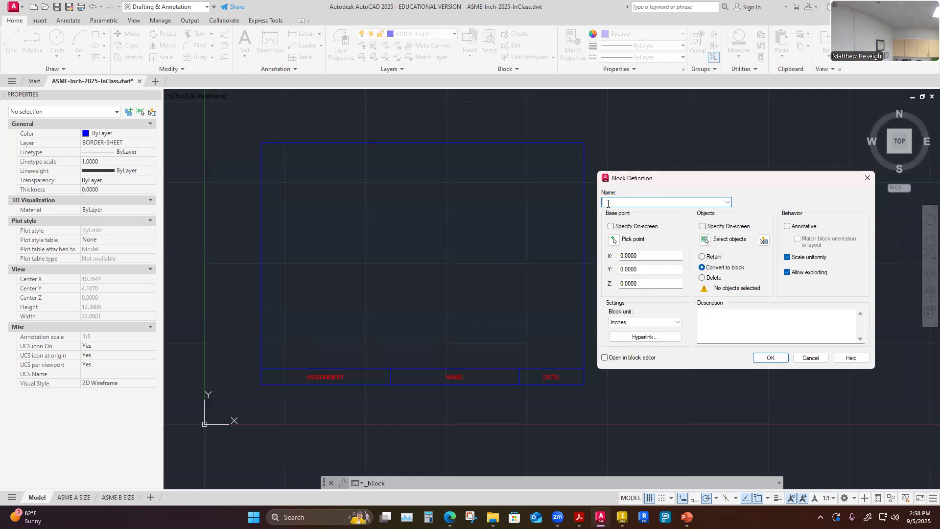
{"action": "type", "text": "TITLE BOL"}
{"action": "key", "text": "BackSpace"}
{"action": "type", "text": "LOCK 8.5X11"}
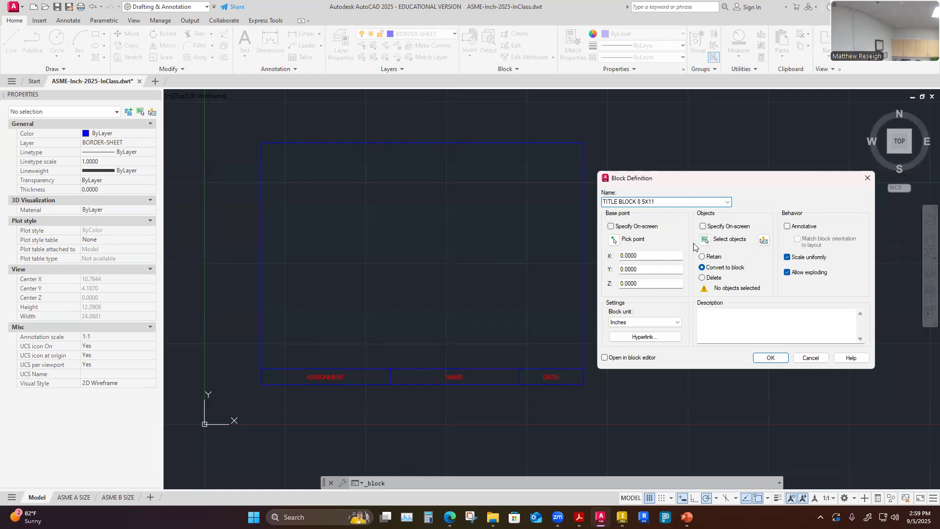
{"action": "key", "text": "BackSpace"}
{"action": "key", "text": "BackSpace"}
{"action": "key", "text": "BackSpace"}
{"action": "key", "text": "BackSpace"}
{"action": "key", "text": "BackSpace"}
{"action": "type", "text": "ASME ASIZE"}
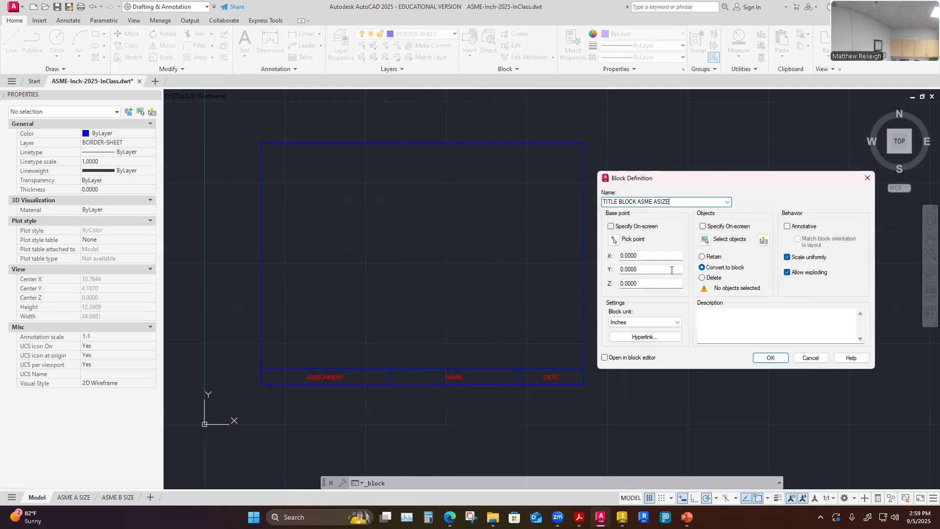
Pick the block's base point near the border's center and window-select the whole border and title block.
{"action": "left_click", "coordinate": [614, 241]}
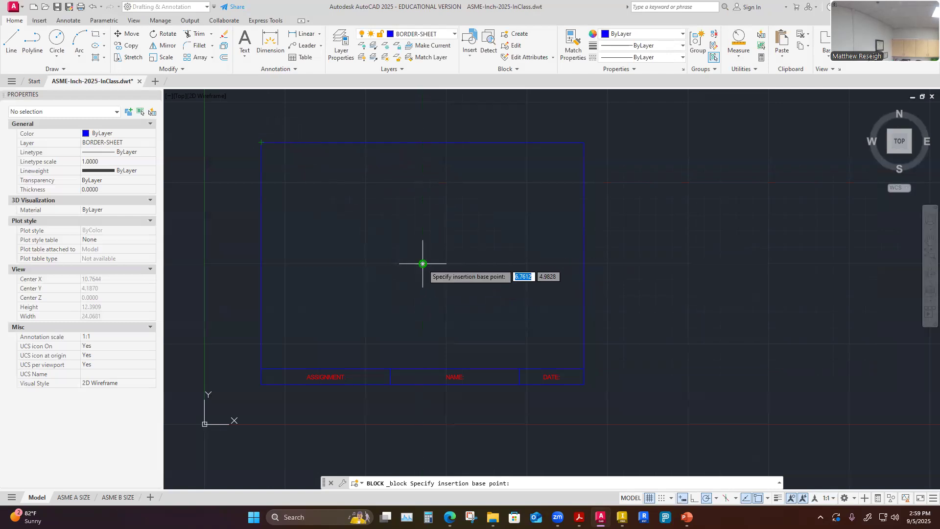
{"action": "left_click", "coordinate": [423, 264]}
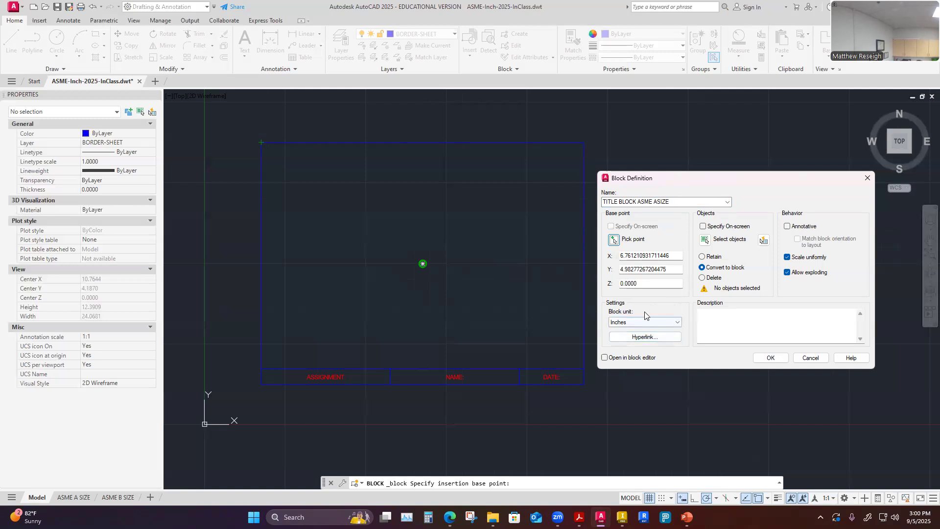
{"action": "left_click", "coordinate": [705, 240]}
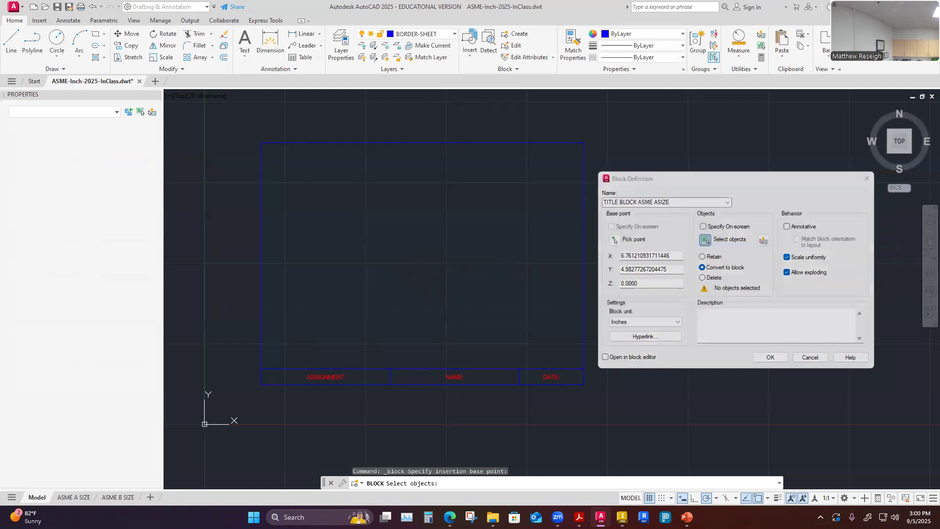
{"action": "left_click", "coordinate": [244, 126]}
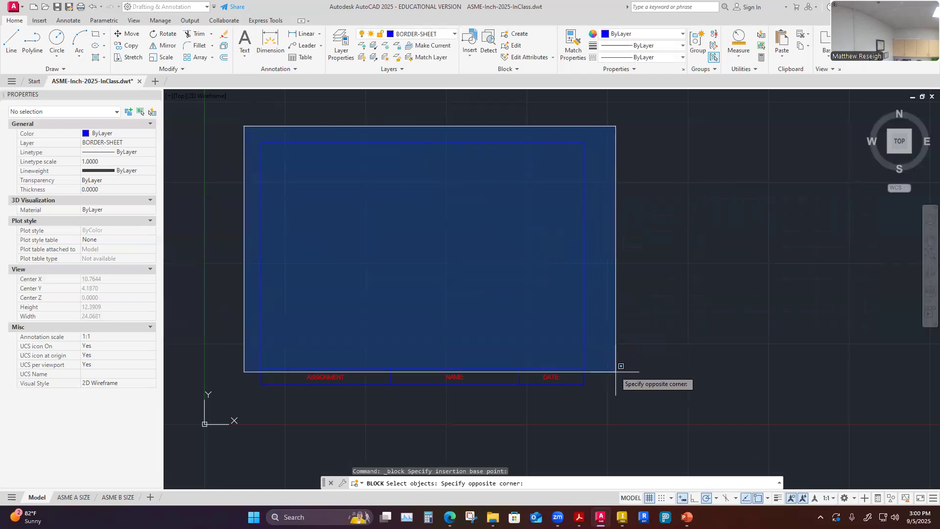
{"action": "left_click", "coordinate": [618, 402]}
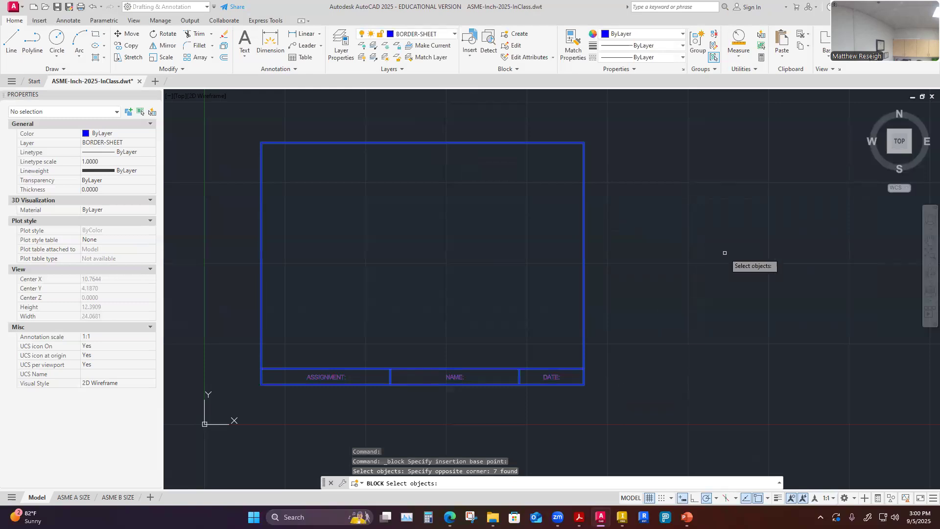
{"action": "key", "text": "Return"}
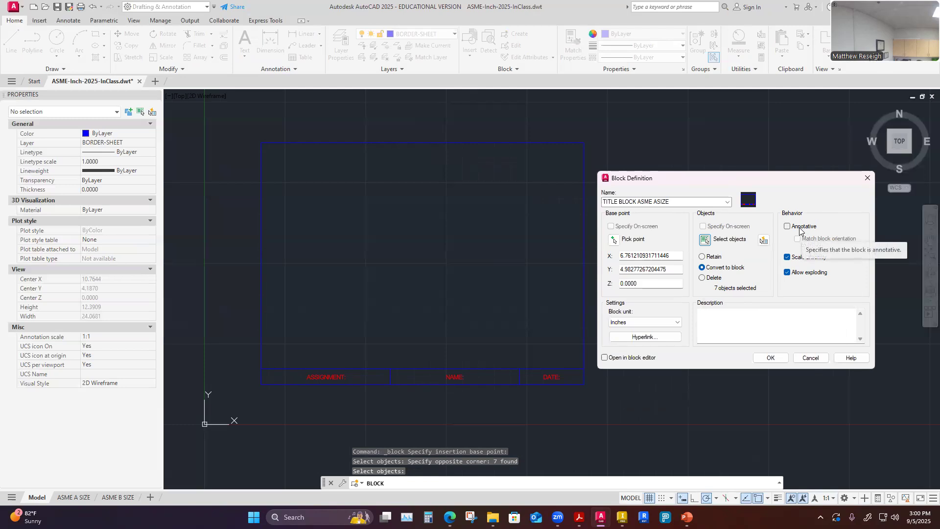
Make the block annotative and finish the block definition.
{"action": "left_click", "coordinate": [787, 227]}
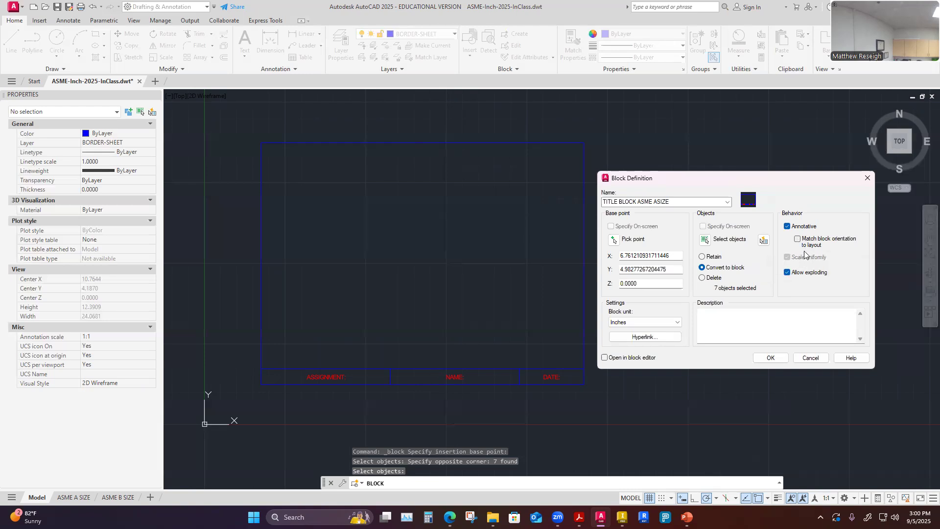
{"action": "left_click", "coordinate": [788, 226]}
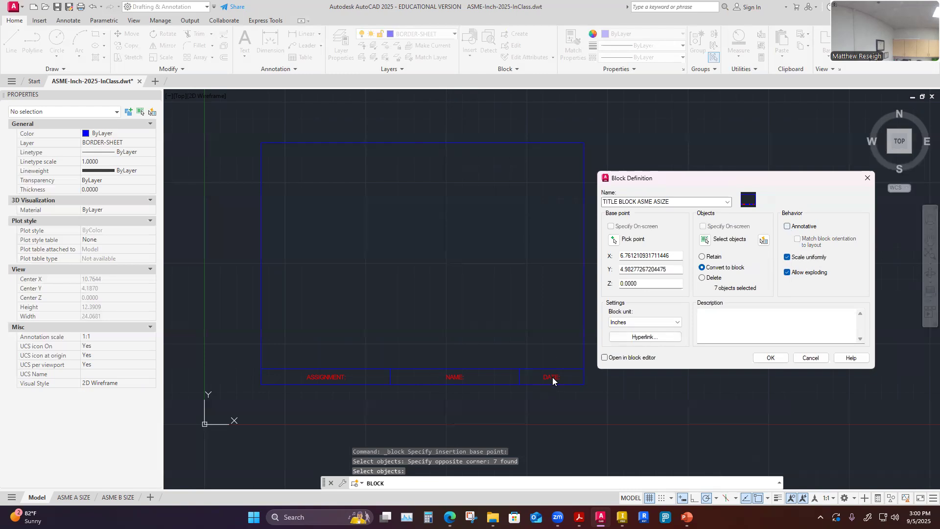
{"action": "left_click", "coordinate": [787, 227]}
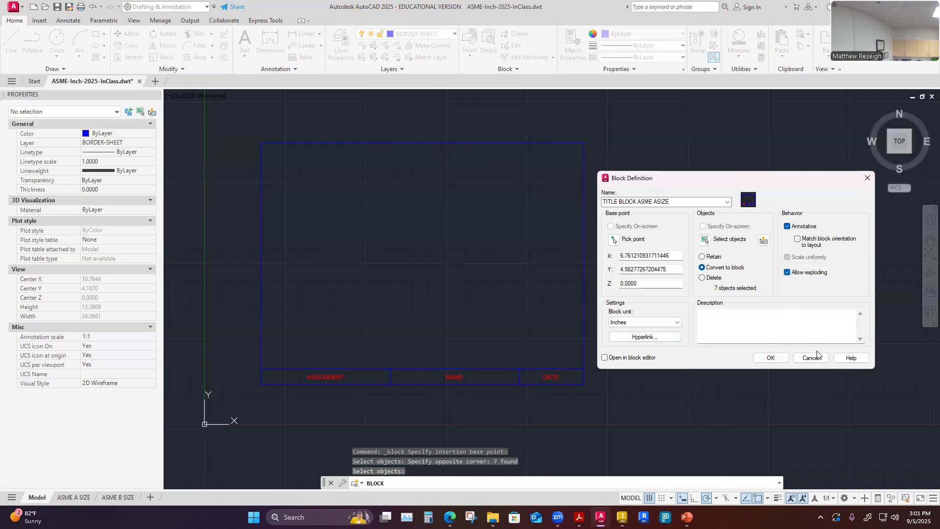
{"action": "left_click", "coordinate": [770, 359]}
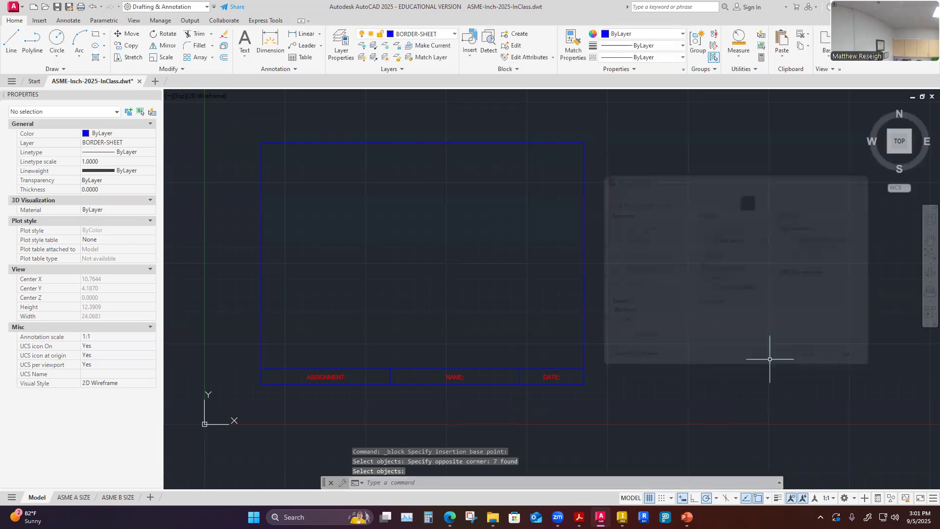
Open the recent blocks palette and inspect the available title block previews.
{"action": "left_click", "coordinate": [471, 58]}
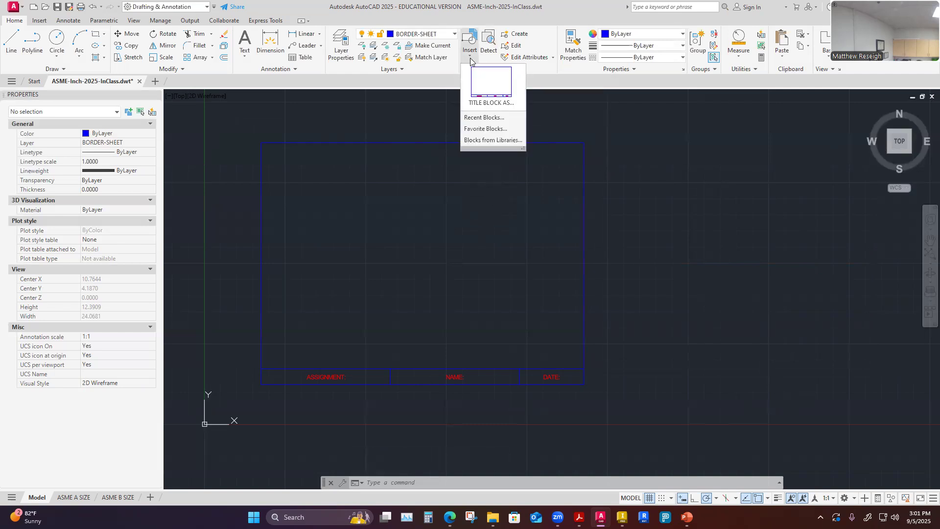
{"action": "left_click", "coordinate": [489, 118]}
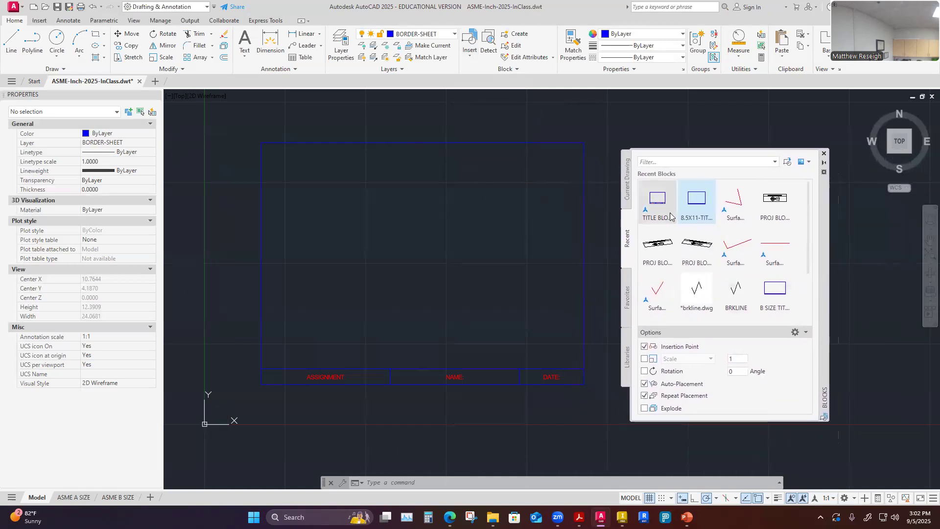
{"action": "mouse_move", "coordinate": [732, 294]}
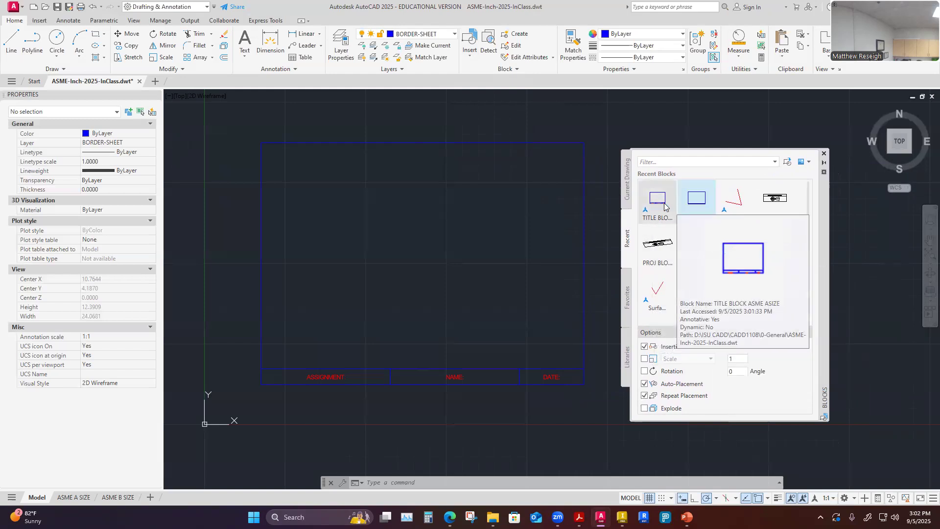
{"action": "mouse_move", "coordinate": [752, 238]}
{"action": "mouse_move", "coordinate": [702, 224]}
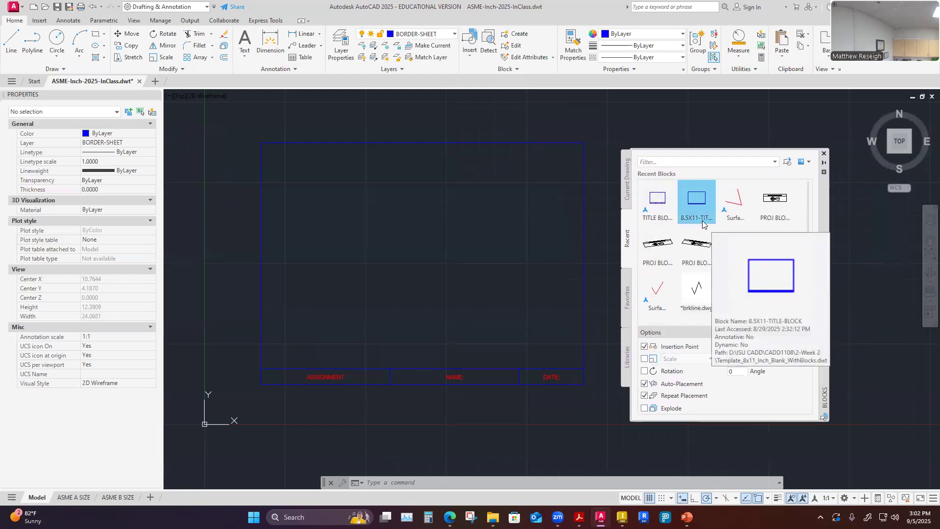
Browse the Favorites, Libraries and Recent tabs of the blocks palette, then close the palette.
{"action": "mouse_move", "coordinate": [658, 220]}
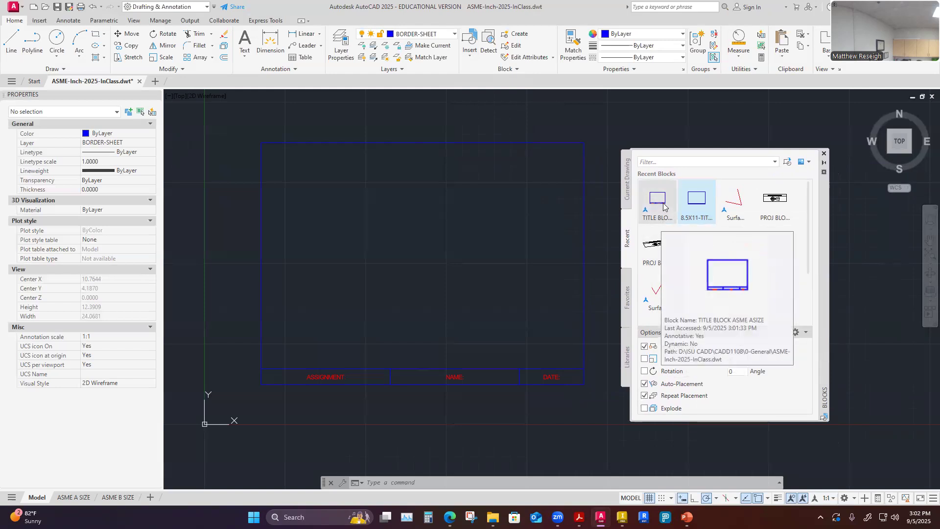
{"action": "left_click", "coordinate": [628, 298]}
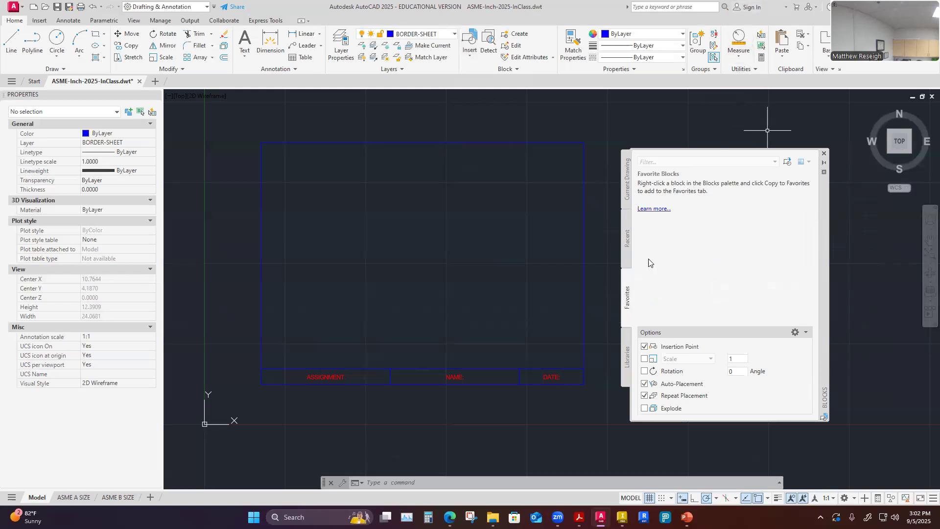
{"action": "left_click", "coordinate": [628, 357]}
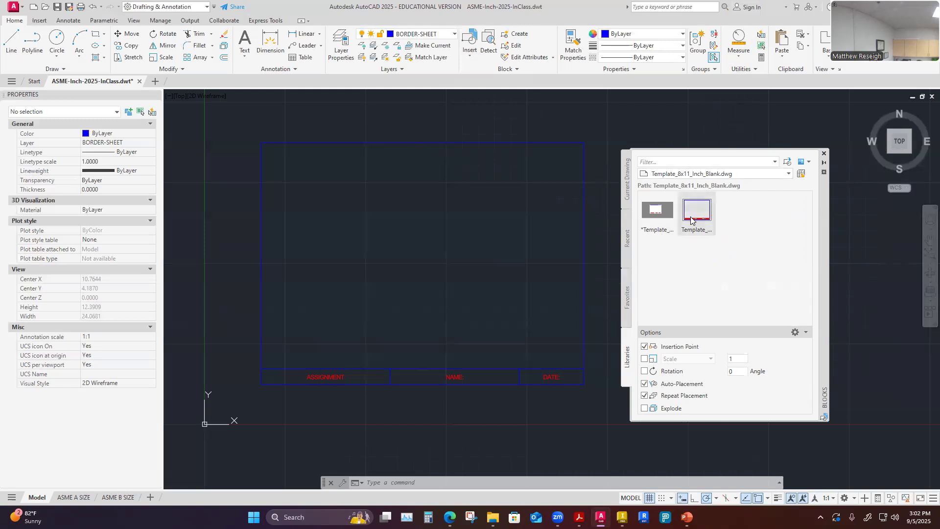
{"action": "left_click", "coordinate": [627, 244]}
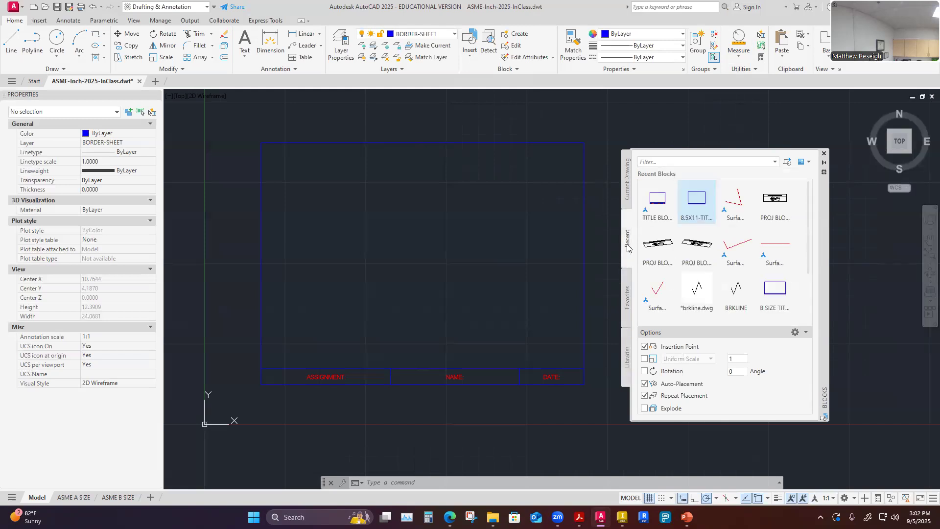
{"action": "scroll", "coordinate": [734, 265], "scroll_direction": "down", "scroll_amount": 3}
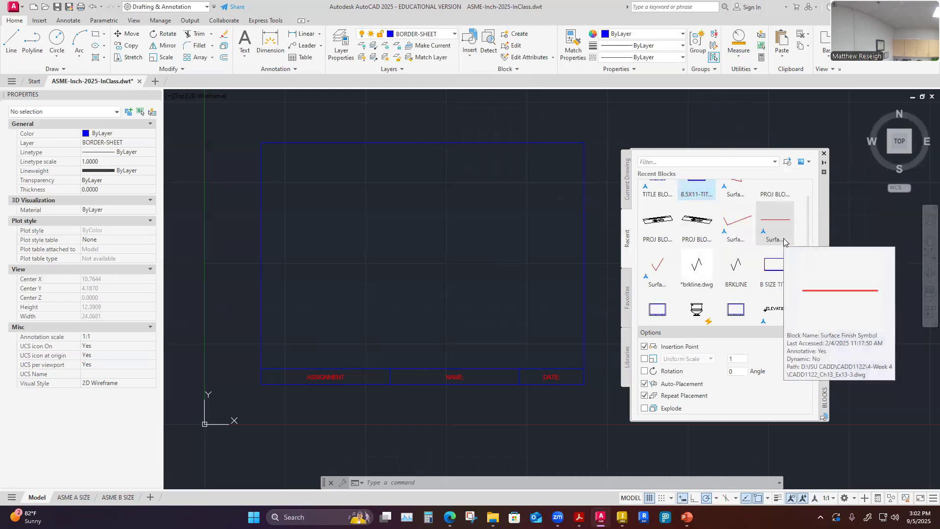
{"action": "scroll", "coordinate": [726, 308], "scroll_direction": "up", "scroll_amount": 3}
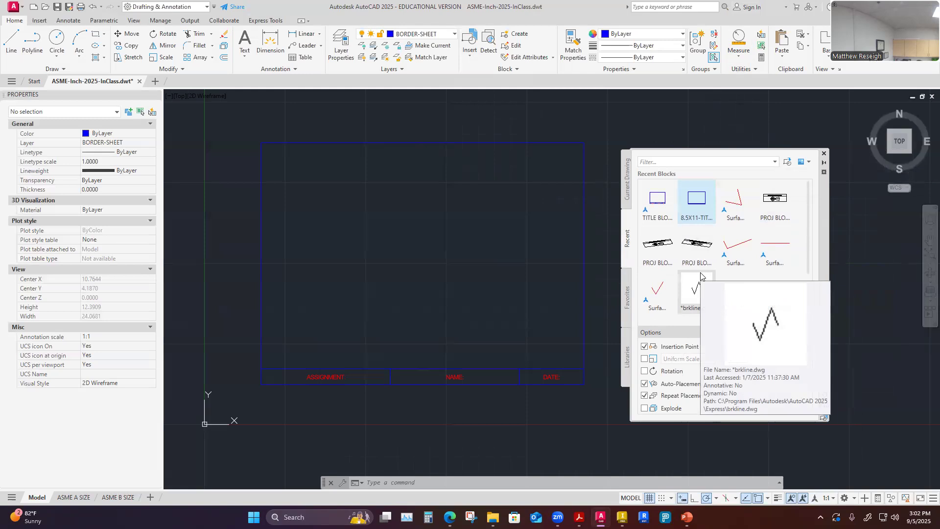
{"action": "left_click", "coordinate": [825, 154]}
Switch to the ASME A SIZE layout and move its viewport off the paper sheet to the right.
{"action": "scroll", "coordinate": [744, 300], "scroll_direction": "down", "scroll_amount": 4}
{"action": "scroll", "coordinate": [731, 296], "scroll_direction": "up", "scroll_amount": 4}
{"action": "scroll", "coordinate": [731, 297], "scroll_direction": "down", "scroll_amount": 2}
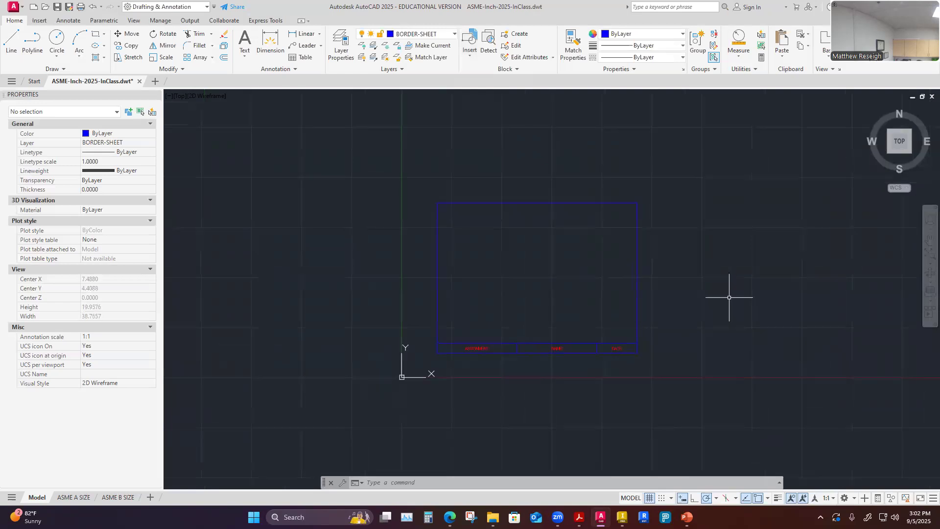
{"action": "left_click", "coordinate": [64, 497]}
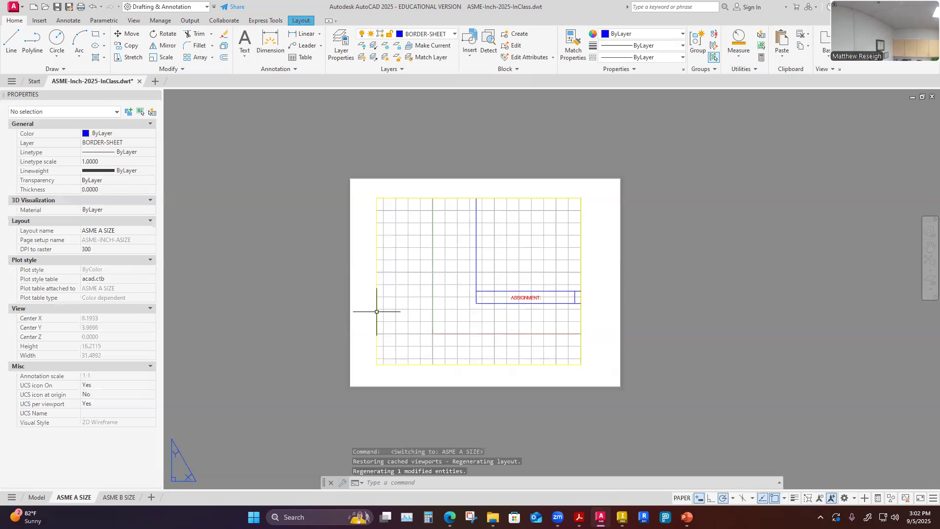
{"action": "left_click", "coordinate": [446, 365]}
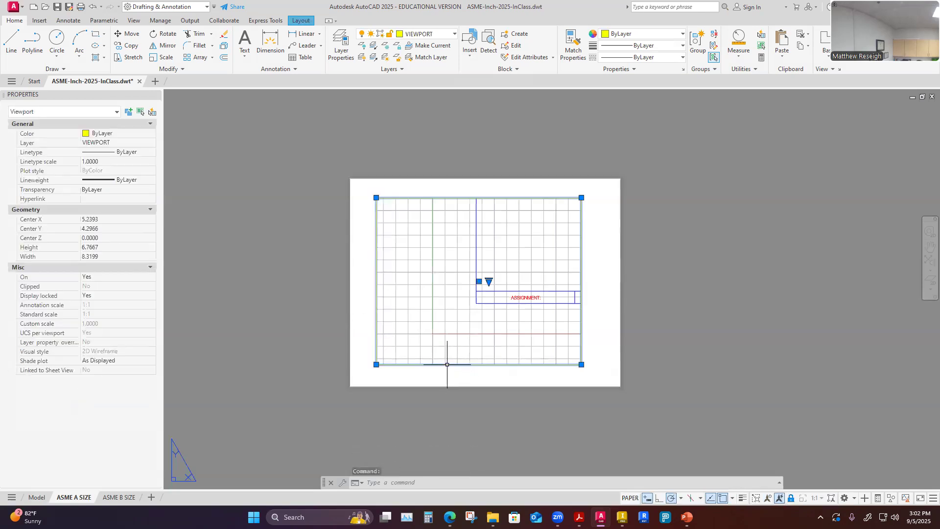
{"action": "left_click", "coordinate": [479, 281]}
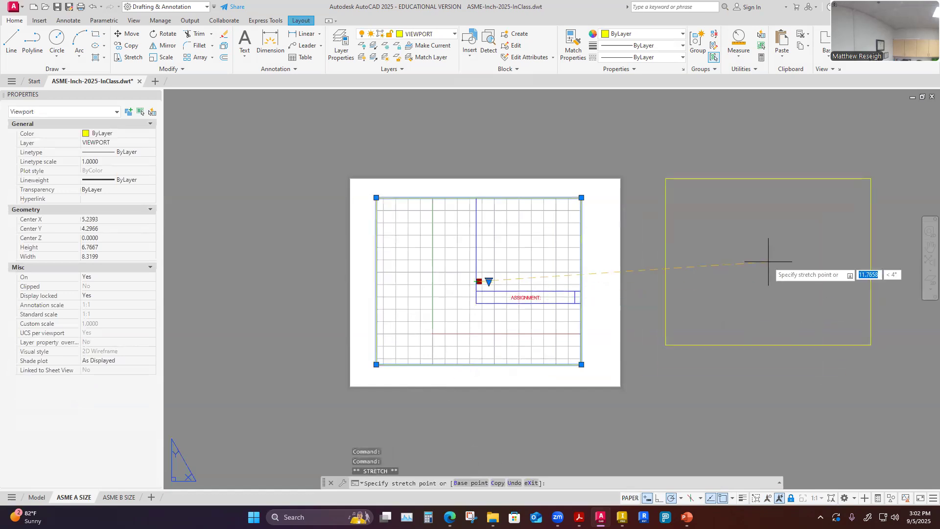
{"action": "left_click", "coordinate": [728, 149]}
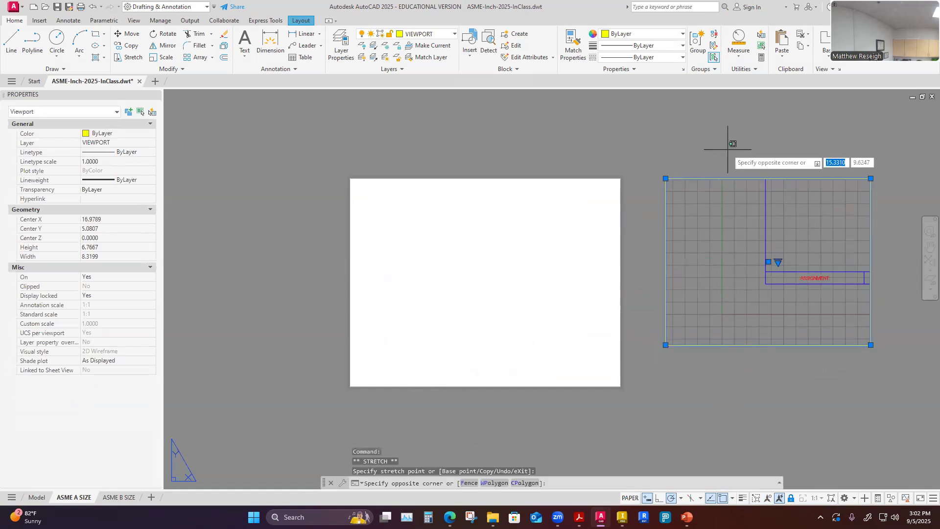
{"action": "key", "text": "Escape"}
{"action": "key", "text": "Escape"}
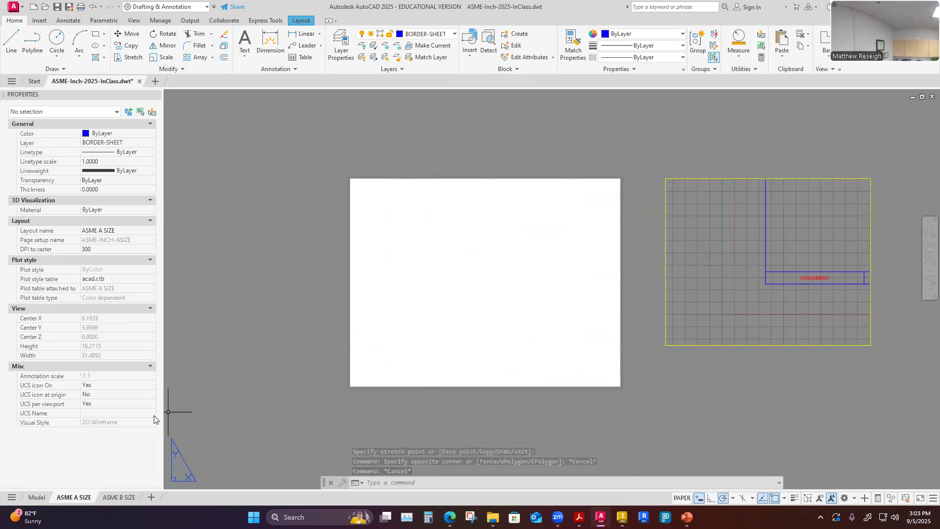
Insert the TITLE BLOCK ASME ASIZE block onto the center of the ASME A SIZE paper sheet.
{"action": "left_click", "coordinate": [278, 279]}
{"action": "key", "text": "Escape"}
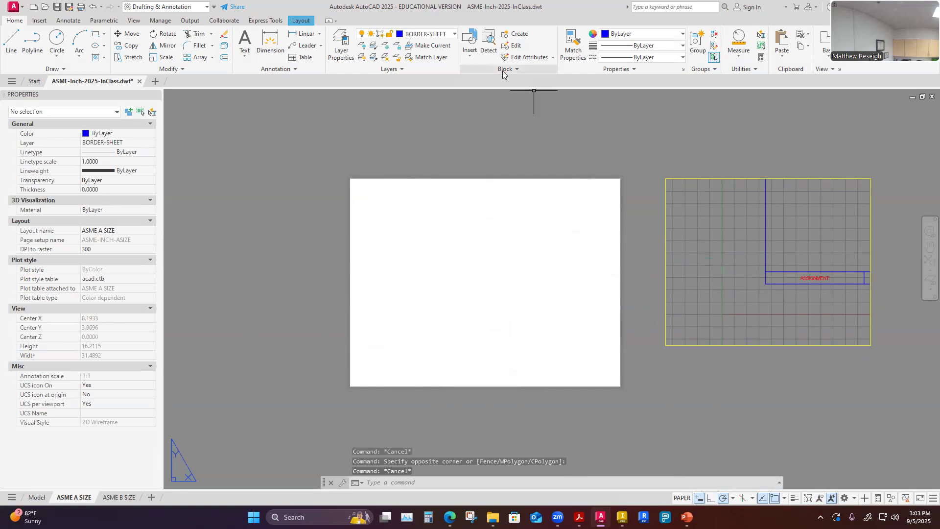
{"action": "left_click", "coordinate": [471, 49]}
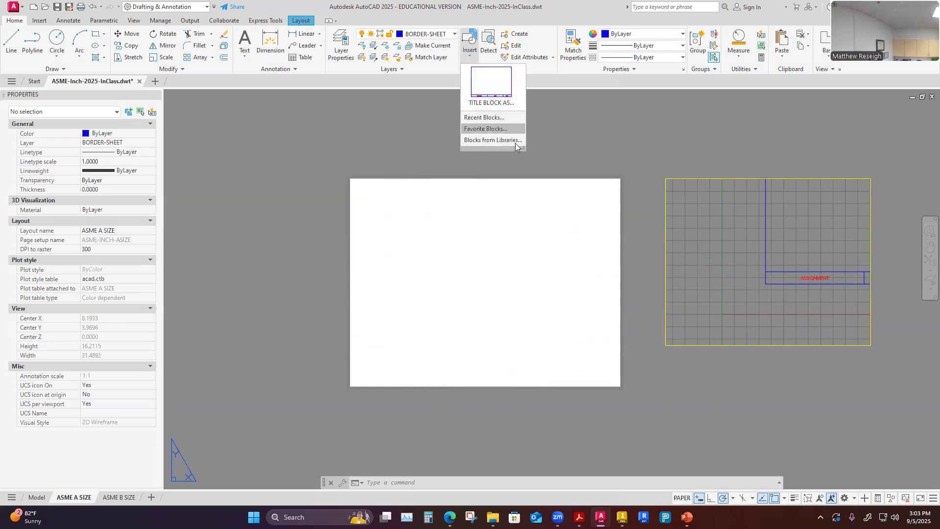
{"action": "left_click", "coordinate": [483, 85]}
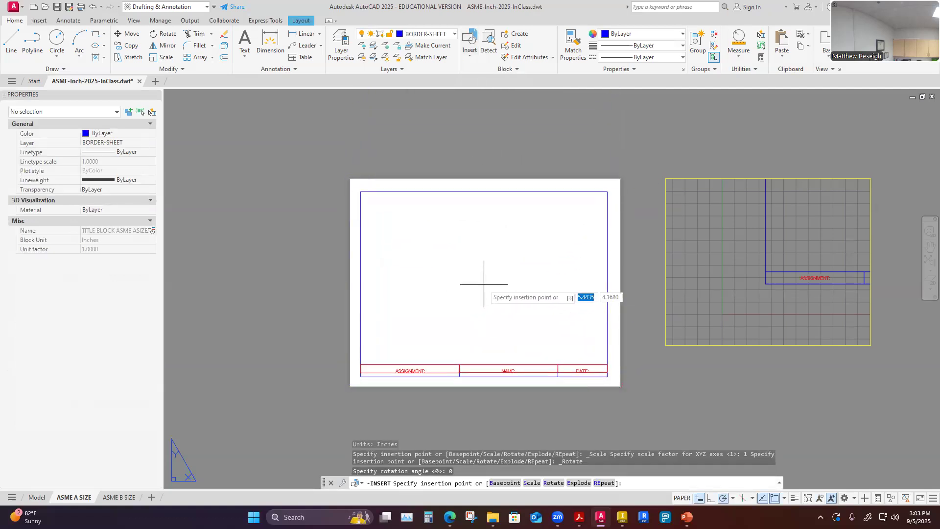
{"action": "scroll", "coordinate": [489, 281], "scroll_direction": "up", "scroll_amount": 2}
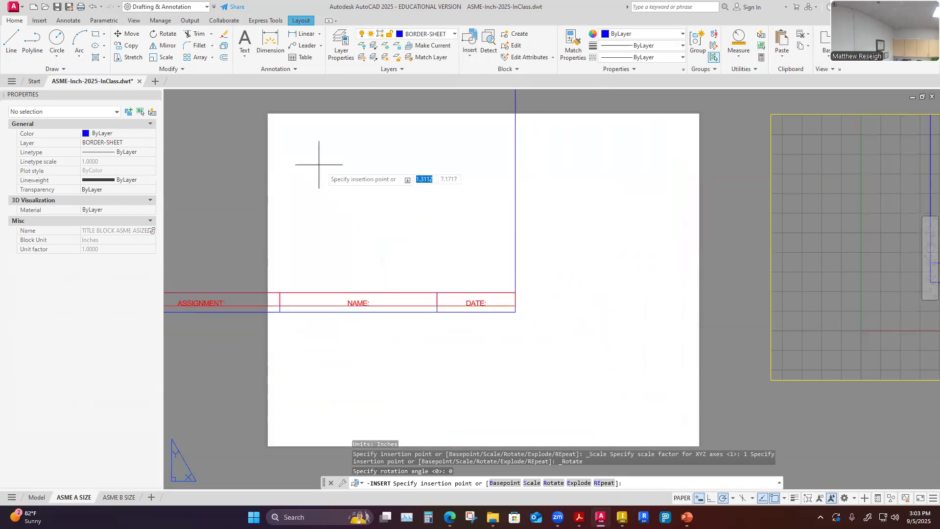
{"action": "scroll", "coordinate": [501, 262], "scroll_direction": "down", "scroll_amount": 3}
{"action": "scroll", "coordinate": [500, 267], "scroll_direction": "up", "scroll_amount": 2}
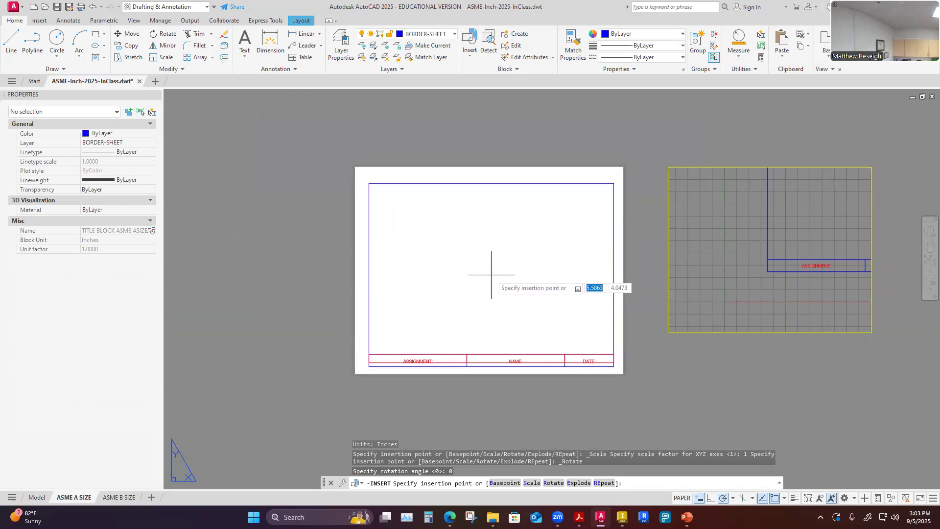
{"action": "left_click", "coordinate": [493, 275]}
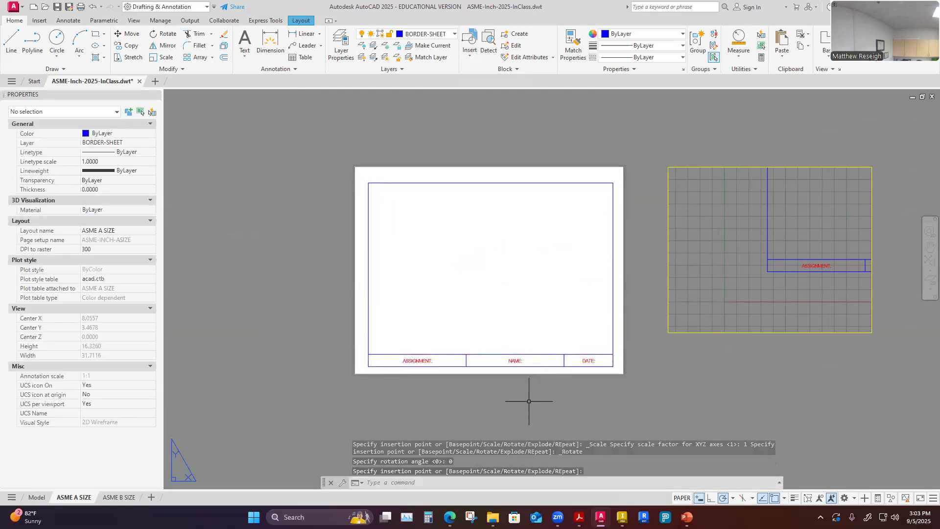
{"action": "left_click", "coordinate": [489, 367]}
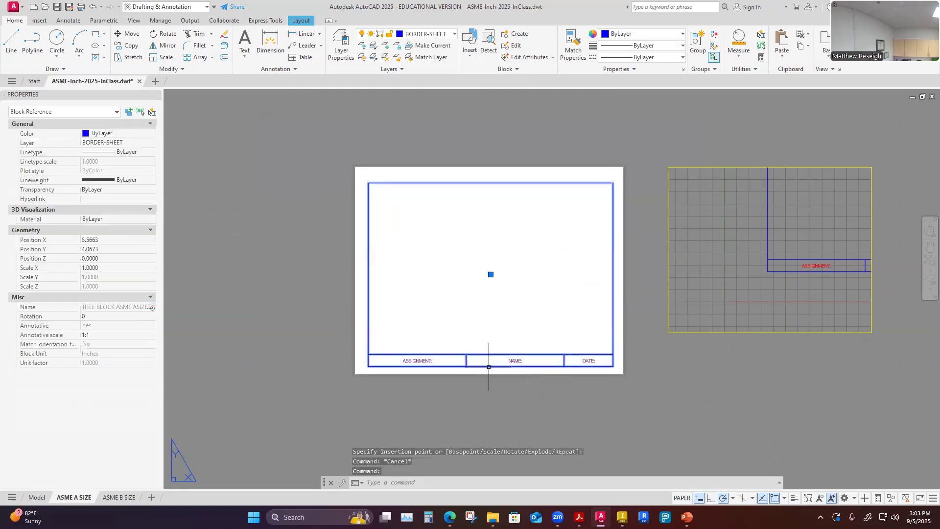
{"action": "left_click", "coordinate": [491, 273]}
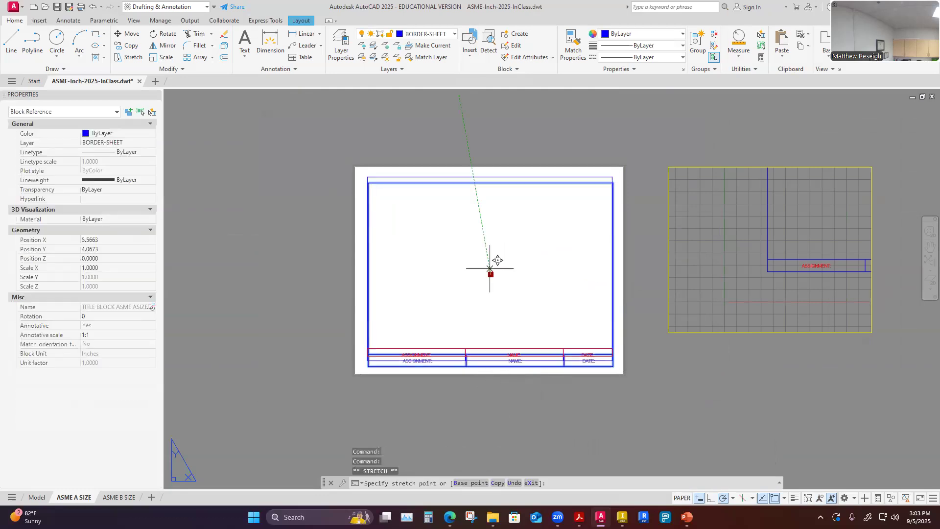
{"action": "key", "text": "Escape"}
{"action": "key", "text": "Escape"}
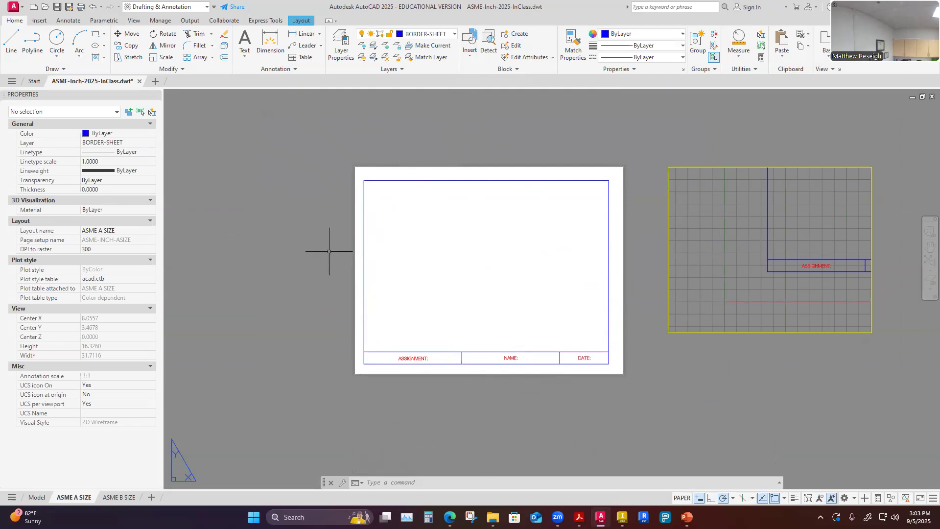
Zoom in and out to inspect the inserted title block's border on the paper sheet.
{"action": "scroll", "coordinate": [416, 338], "scroll_direction": "down", "scroll_amount": 1}
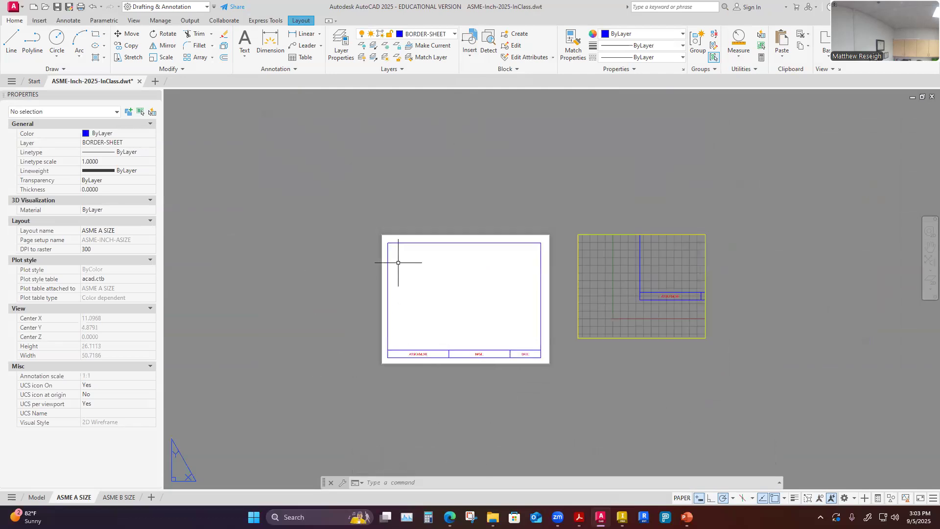
{"action": "scroll", "coordinate": [399, 263], "scroll_direction": "up", "scroll_amount": 1}
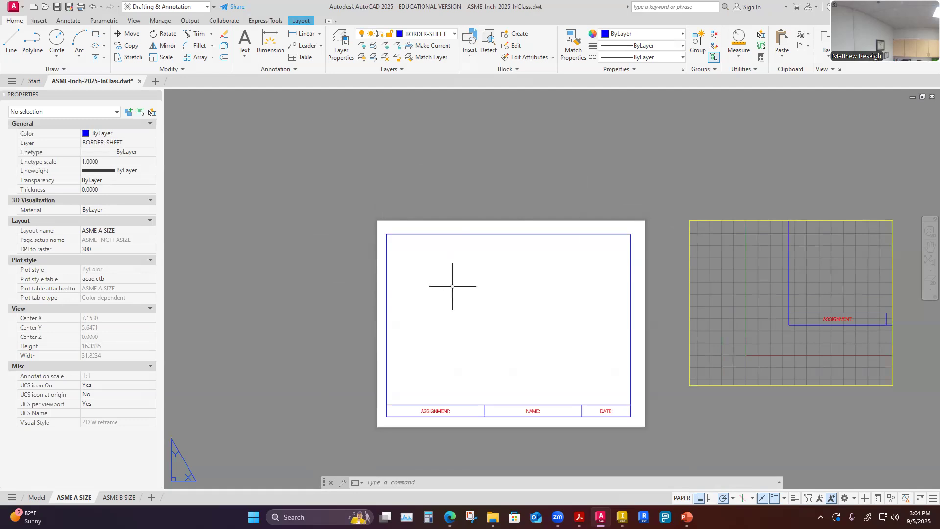
{"action": "scroll", "coordinate": [395, 256], "scroll_direction": "up", "scroll_amount": 2}
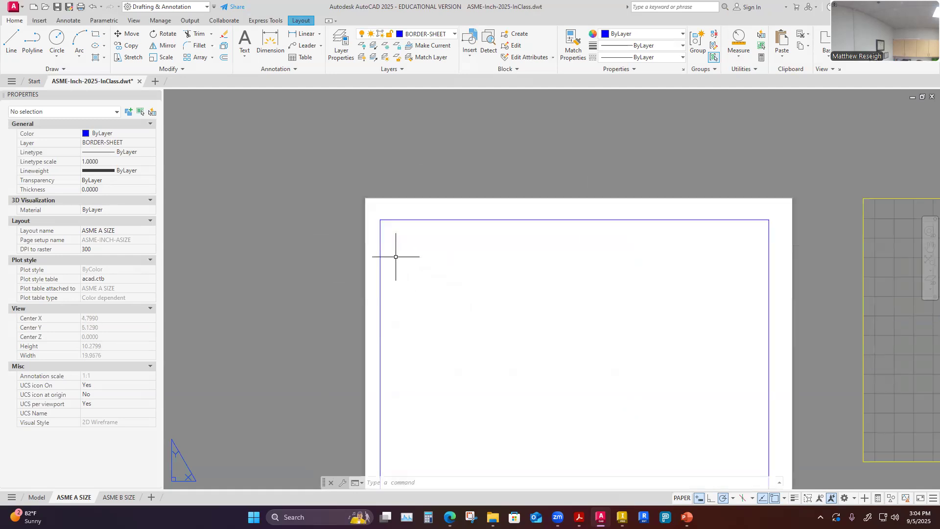
{"action": "scroll", "coordinate": [365, 196], "scroll_direction": "up", "scroll_amount": 2}
{"action": "scroll", "coordinate": [321, 218], "scroll_direction": "up", "scroll_amount": 1}
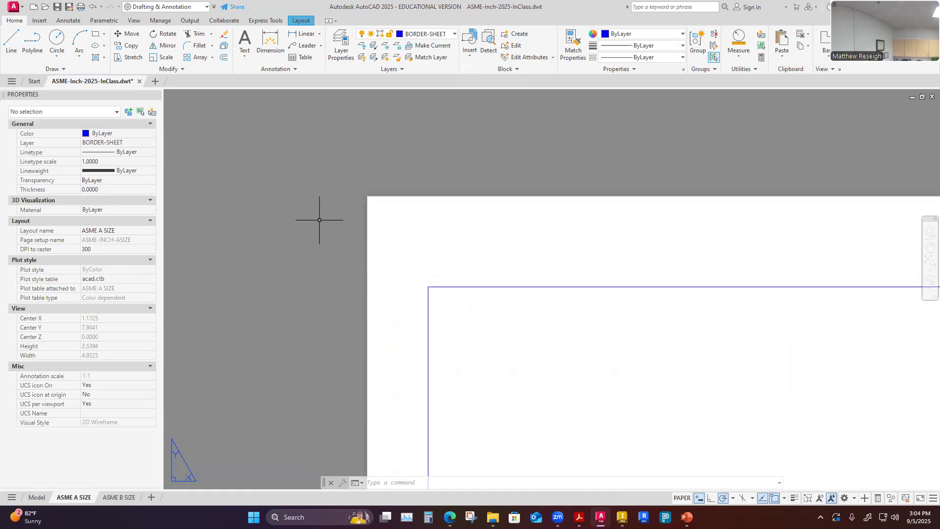
{"action": "scroll", "coordinate": [338, 231], "scroll_direction": "down", "scroll_amount": 6}
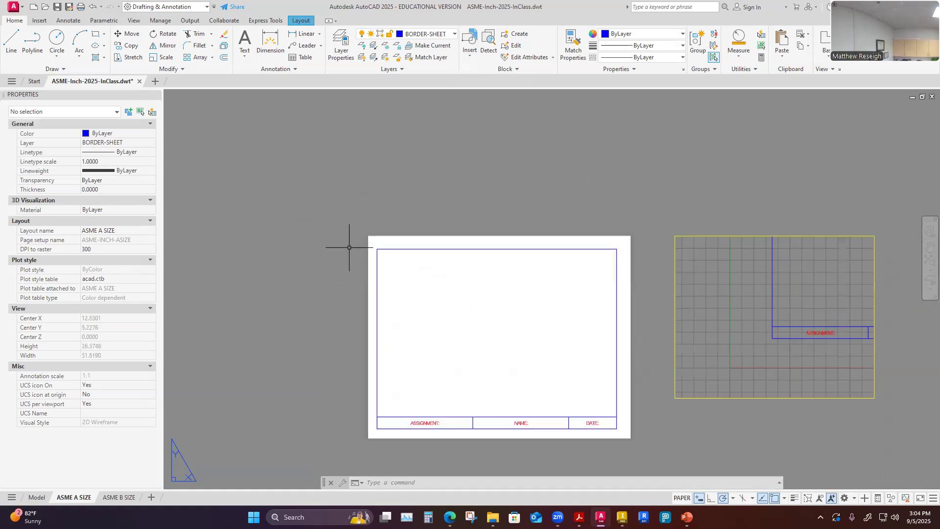
{"action": "scroll", "coordinate": [365, 240], "scroll_direction": "up", "scroll_amount": 1}
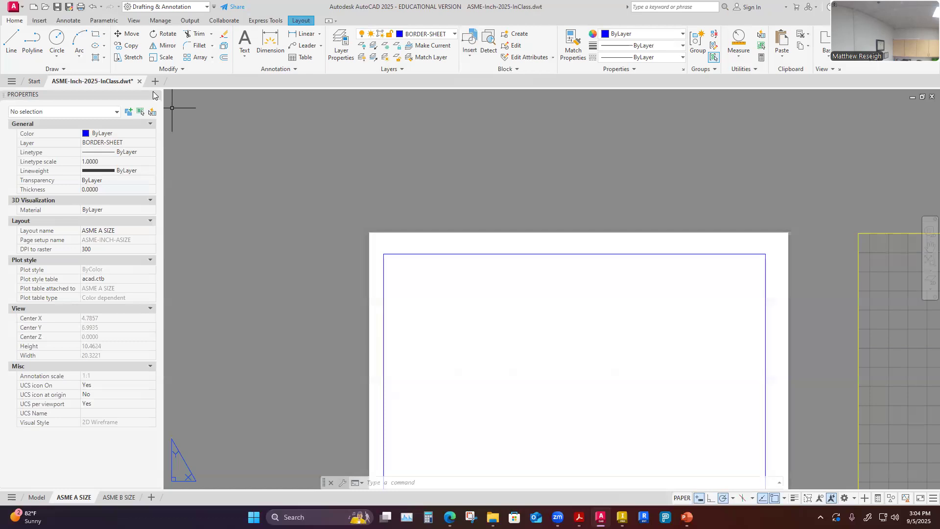
Make CONSTRUCTION the current layer and keep it turned on.
{"action": "left_click", "coordinate": [455, 34]}
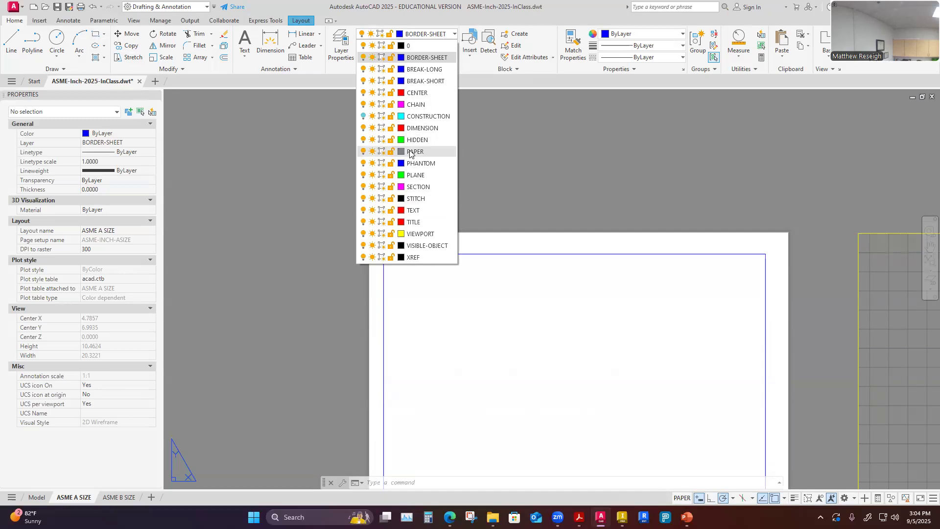
{"action": "left_click", "coordinate": [412, 46]}
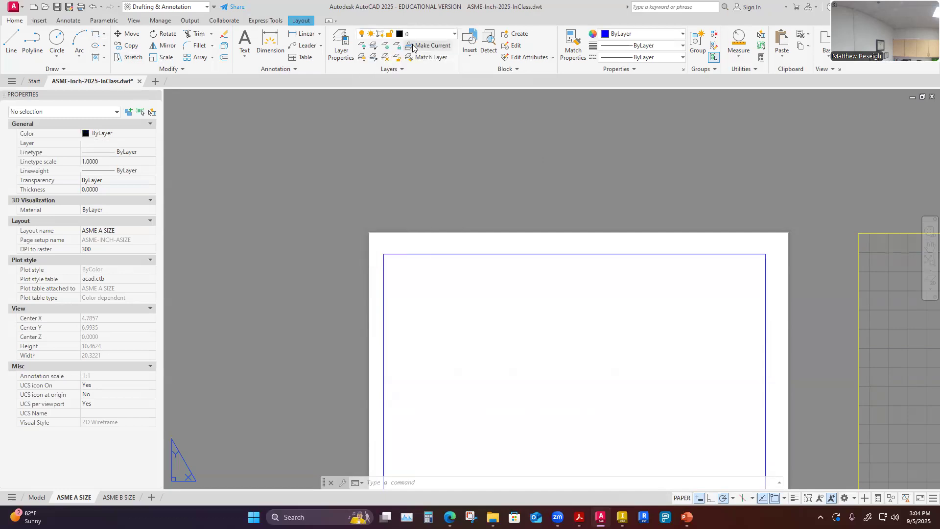
{"action": "left_click", "coordinate": [454, 34]}
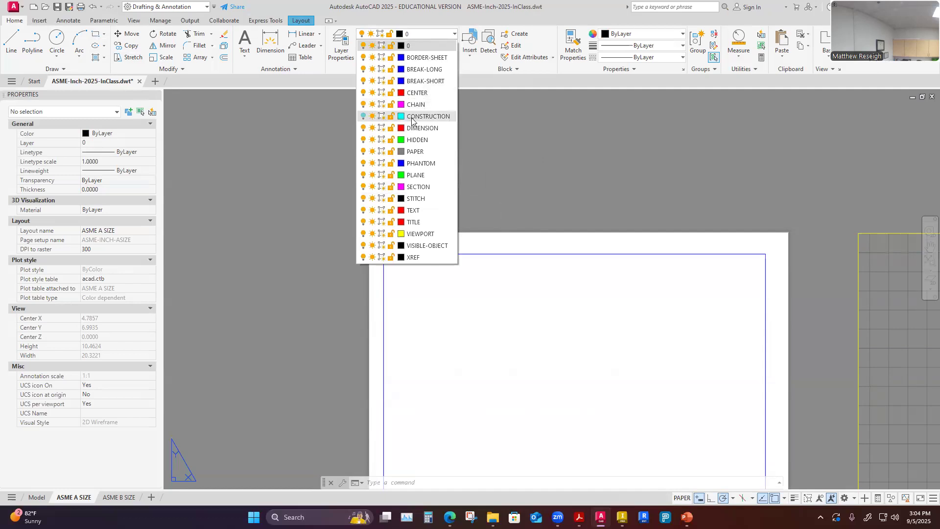
{"action": "left_click", "coordinate": [412, 117]}
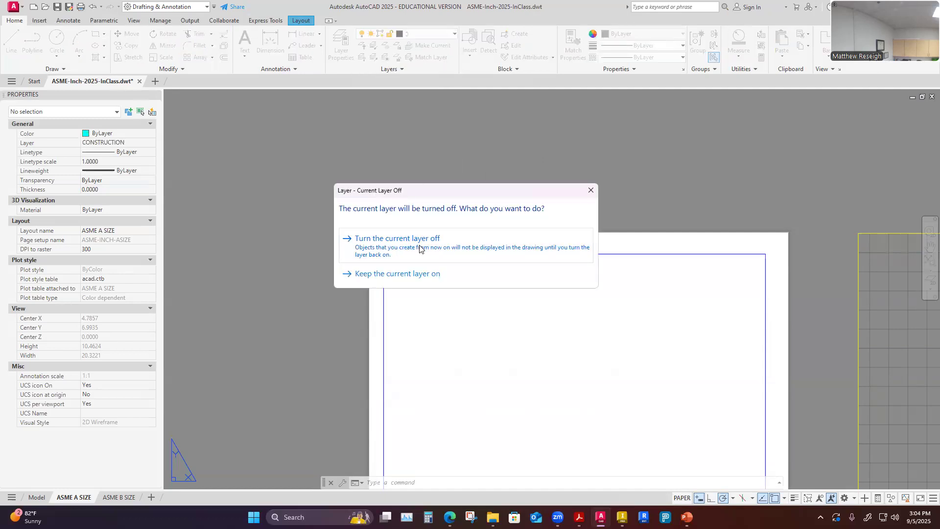
{"action": "left_click", "coordinate": [419, 273]}
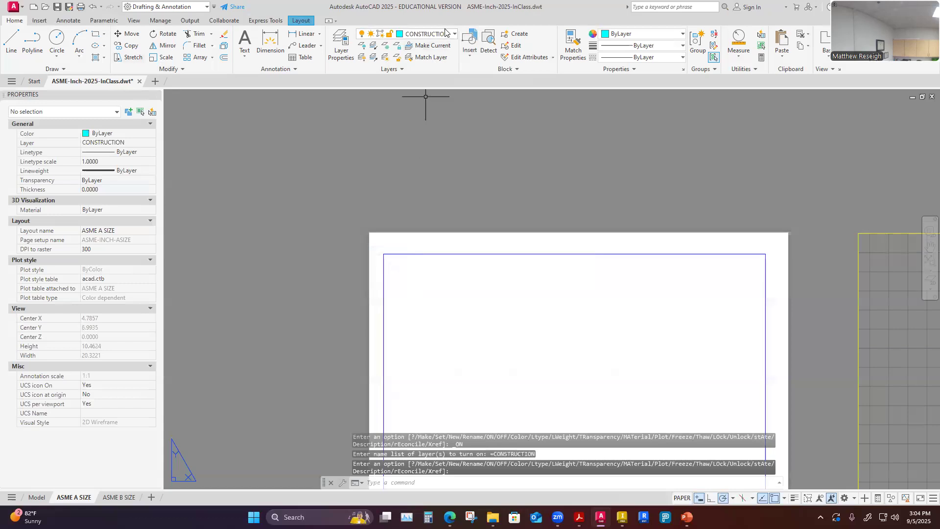
{"action": "scroll", "coordinate": [426, 157], "scroll_direction": "down", "scroll_amount": 2}
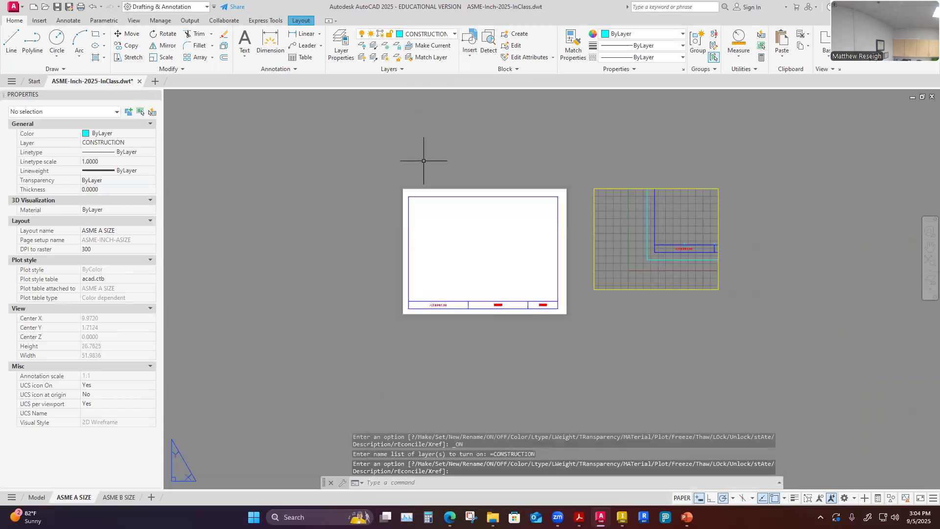
{"action": "scroll", "coordinate": [424, 161], "scroll_direction": "up", "scroll_amount": 2}
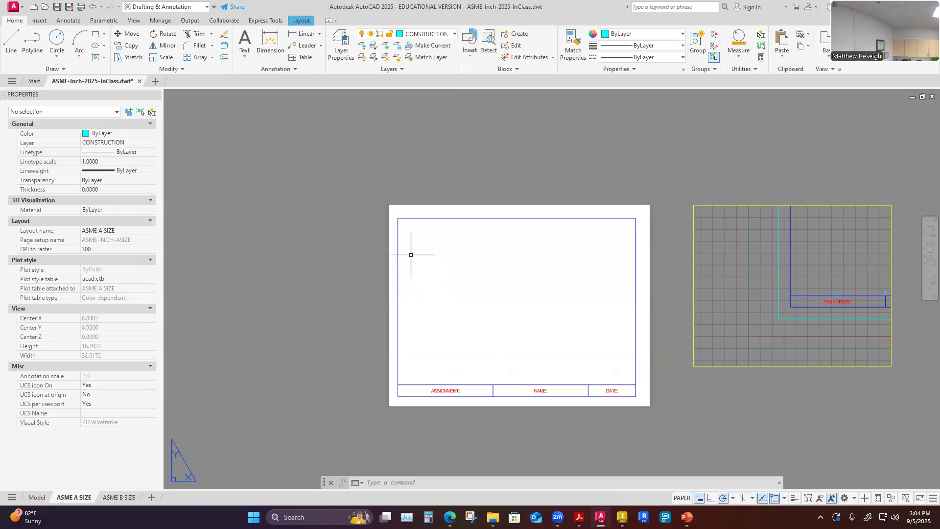
{"action": "scroll", "coordinate": [389, 206], "scroll_direction": "up", "scroll_amount": 2}
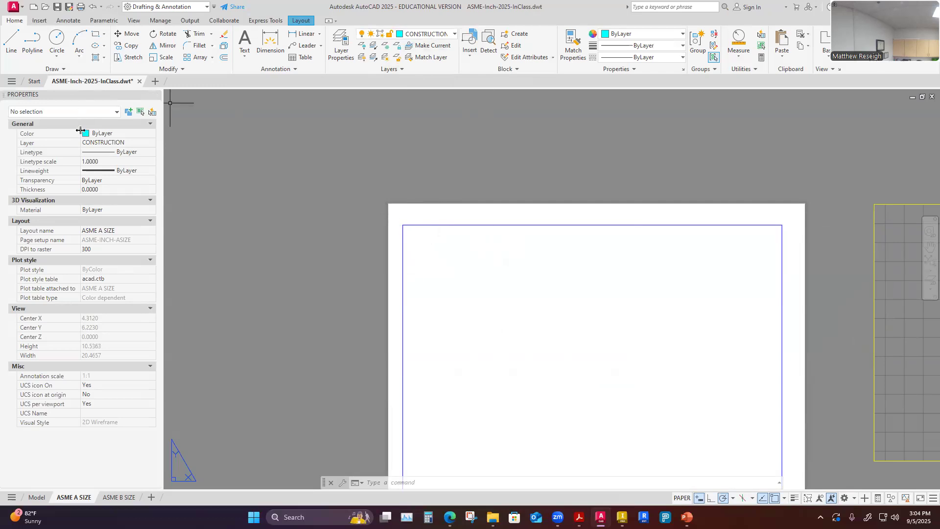
Draw a 0.5 x 0.5 inch rectangle from the top-left corner of the paper sheet as a construction reference.
{"action": "left_click", "coordinate": [96, 34]}
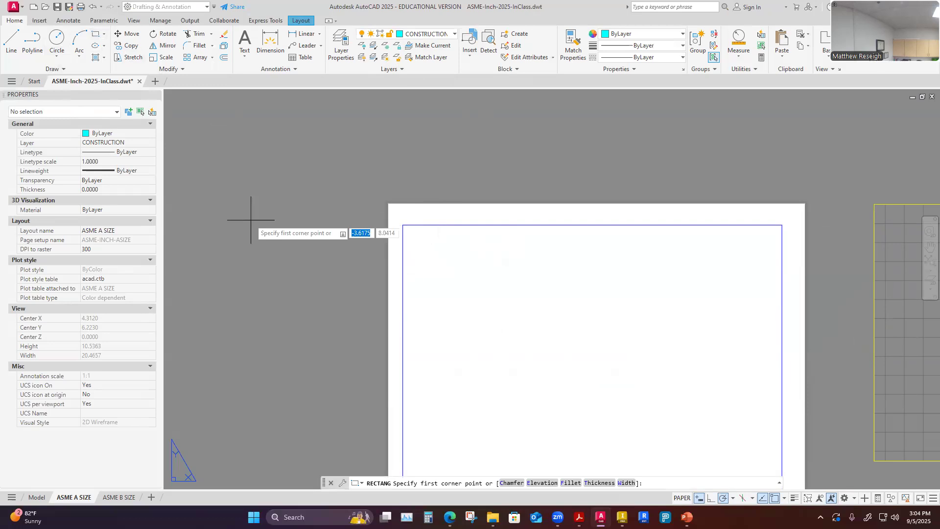
{"action": "scroll", "coordinate": [398, 201], "scroll_direction": "up", "scroll_amount": 6}
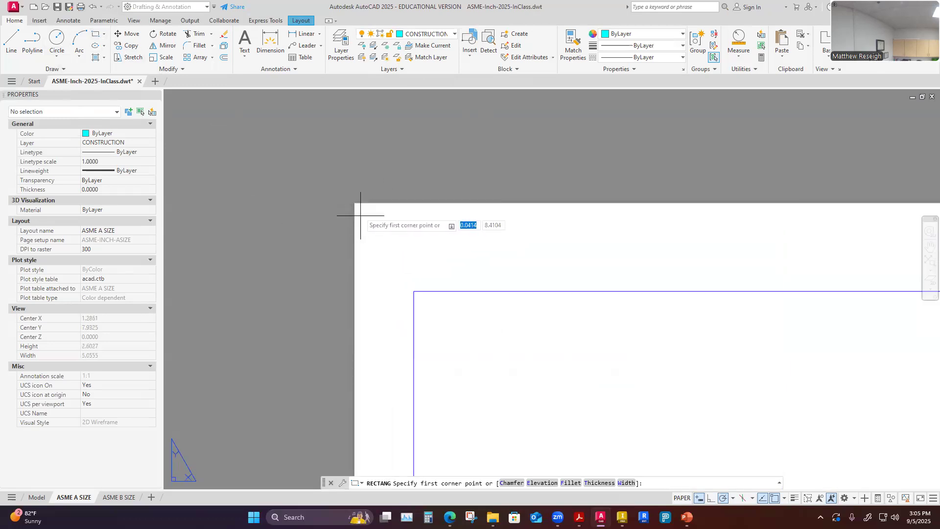
{"action": "scroll", "coordinate": [354, 203], "scroll_direction": "up", "scroll_amount": 4}
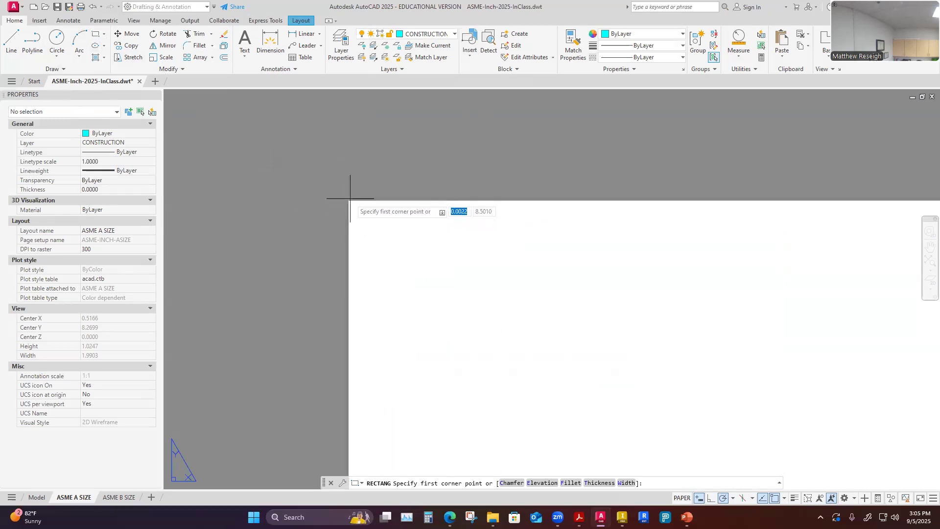
{"action": "scroll", "coordinate": [350, 198], "scroll_direction": "up", "scroll_amount": 15}
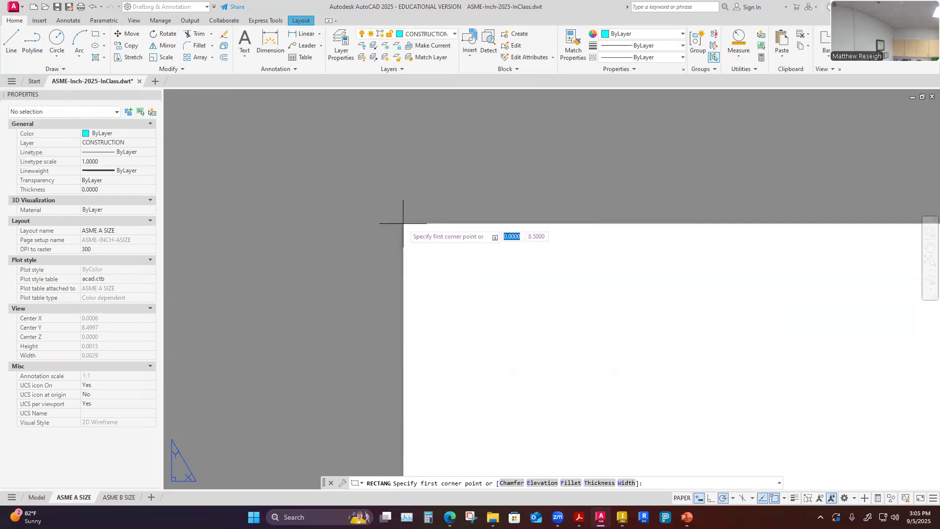
{"action": "left_click", "coordinate": [404, 222]}
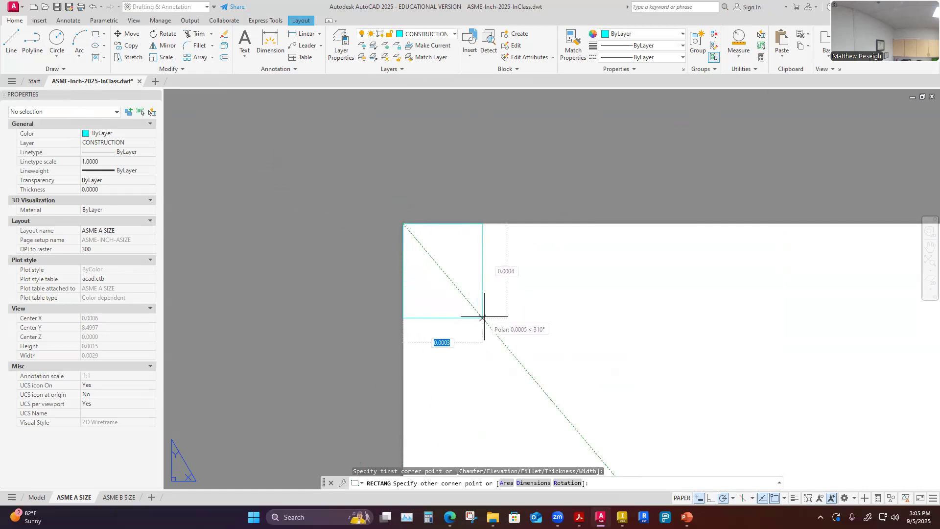
{"action": "scroll", "coordinate": [483, 318], "scroll_direction": "down", "scroll_amount": 5}
{"action": "scroll", "coordinate": [487, 332], "scroll_direction": "down", "scroll_amount": 2}
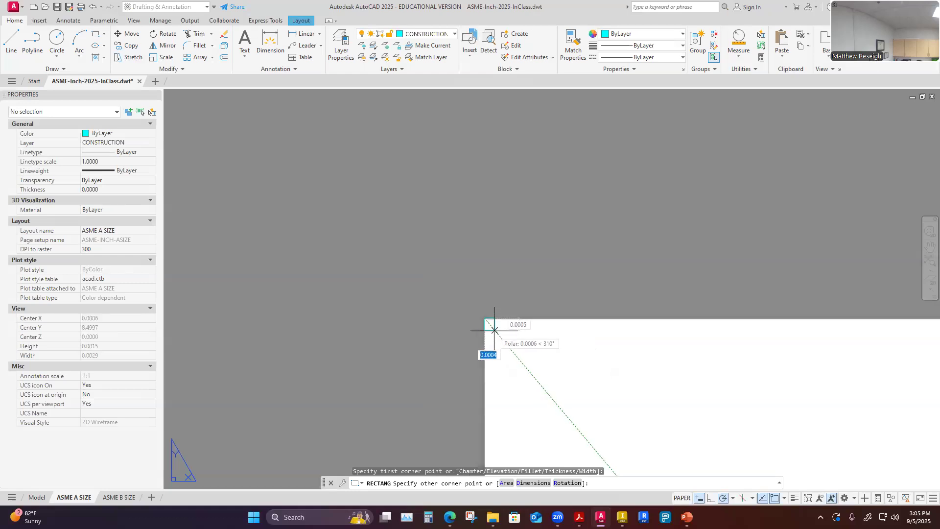
{"action": "scroll", "coordinate": [510, 353], "scroll_direction": "up", "scroll_amount": 5}
{"action": "scroll", "coordinate": [524, 367], "scroll_direction": "down", "scroll_amount": 2}
{"action": "scroll", "coordinate": [524, 368], "scroll_direction": "down", "scroll_amount": 2}
{"action": "scroll", "coordinate": [583, 435], "scroll_direction": "up", "scroll_amount": 4}
{"action": "scroll", "coordinate": [568, 395], "scroll_direction": "down", "scroll_amount": 3}
{"action": "scroll", "coordinate": [568, 395], "scroll_direction": "down", "scroll_amount": 6}
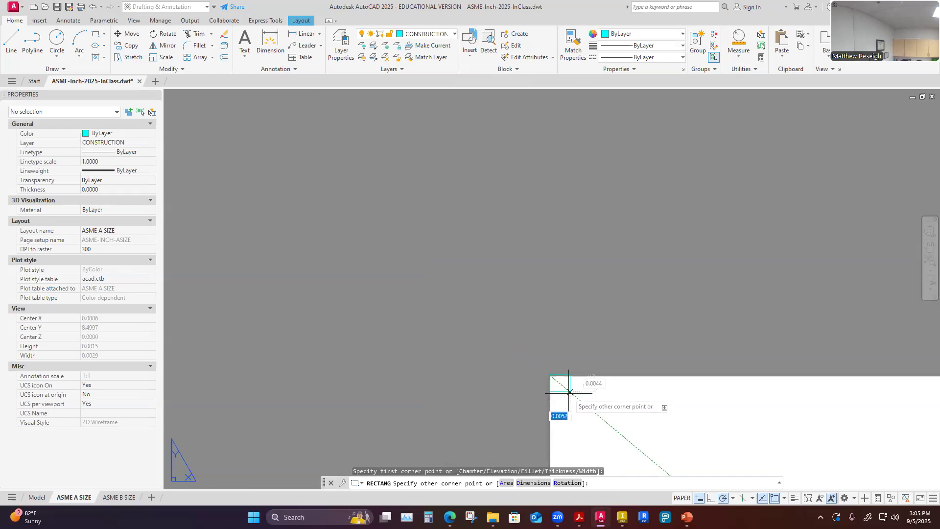
{"action": "scroll", "coordinate": [612, 440], "scroll_direction": "up", "scroll_amount": 4}
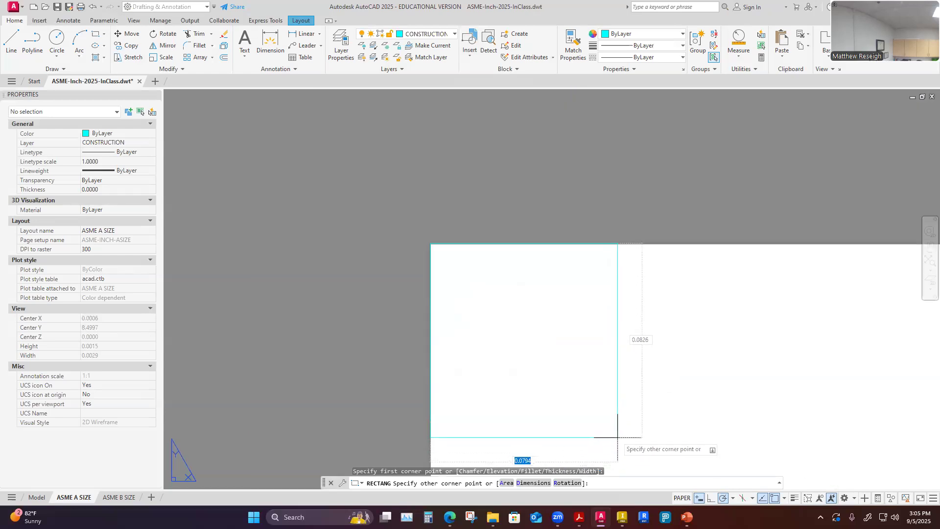
{"action": "scroll", "coordinate": [611, 414], "scroll_direction": "down", "scroll_amount": 5}
{"action": "scroll", "coordinate": [616, 413], "scroll_direction": "up", "scroll_amount": 4}
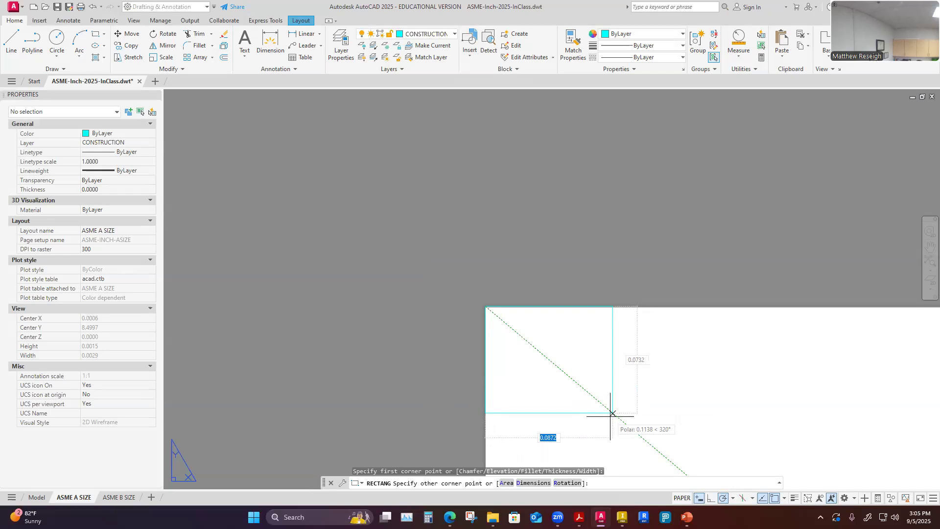
{"action": "type", "text": ".5"}
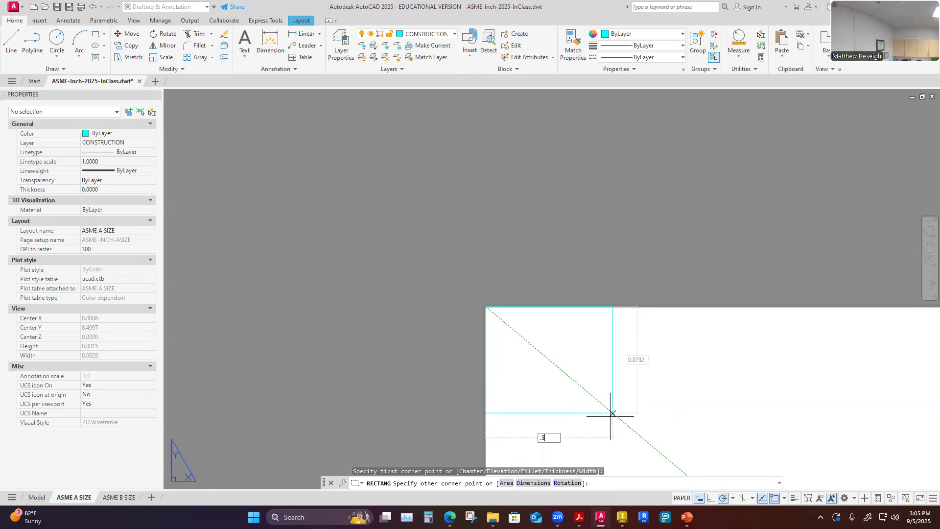
{"action": "key", "text": "Tab"}
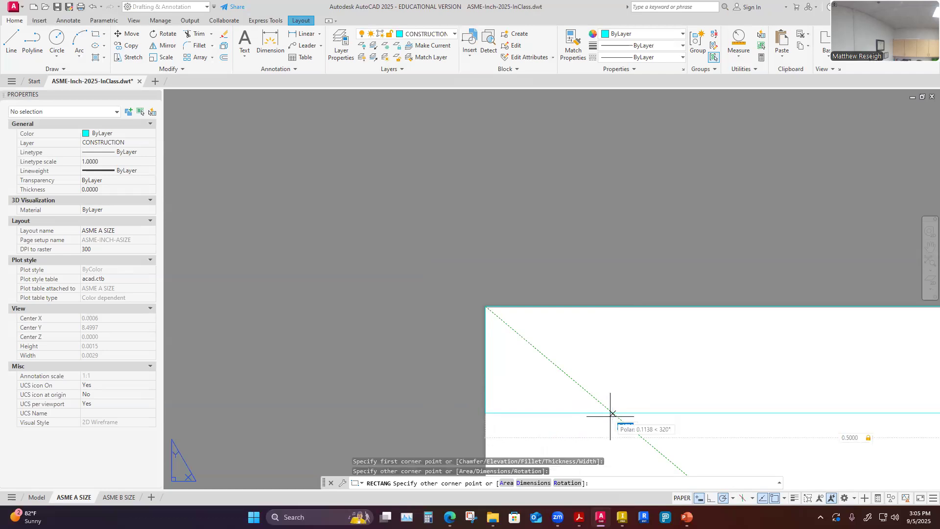
{"action": "key", "text": "Return"}
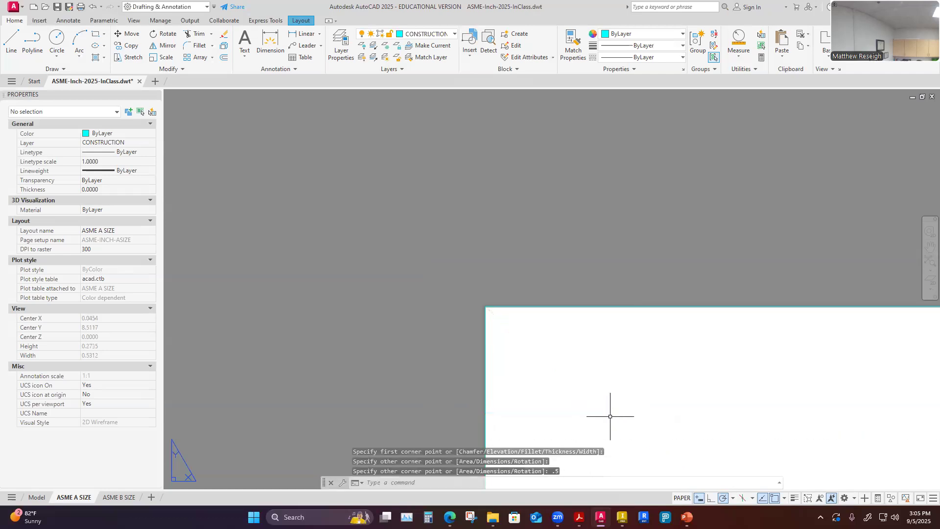
Inspect the reference rectangle's position relative to the title block border's top-left corner.
{"action": "scroll", "coordinate": [525, 313], "scroll_direction": "down", "scroll_amount": 6}
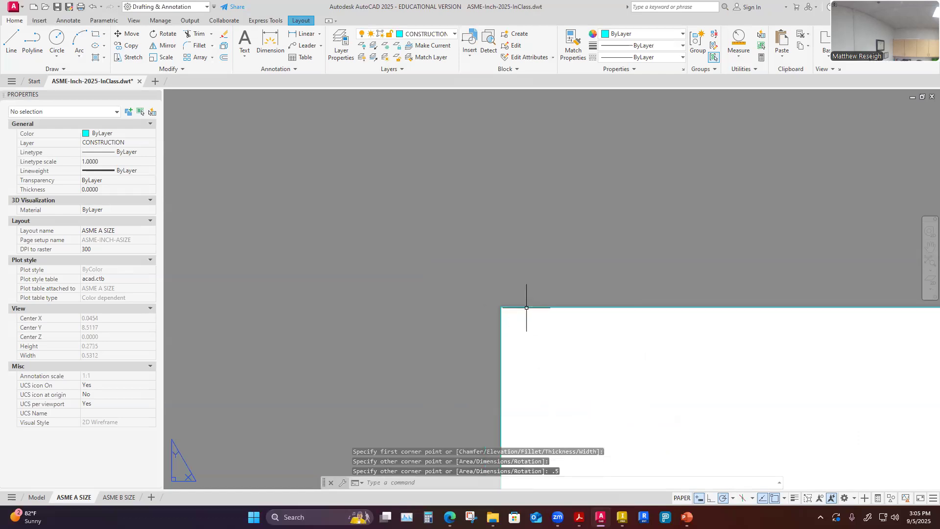
{"action": "scroll", "coordinate": [525, 305], "scroll_direction": "down", "scroll_amount": 4}
{"action": "scroll", "coordinate": [576, 359], "scroll_direction": "up", "scroll_amount": 4}
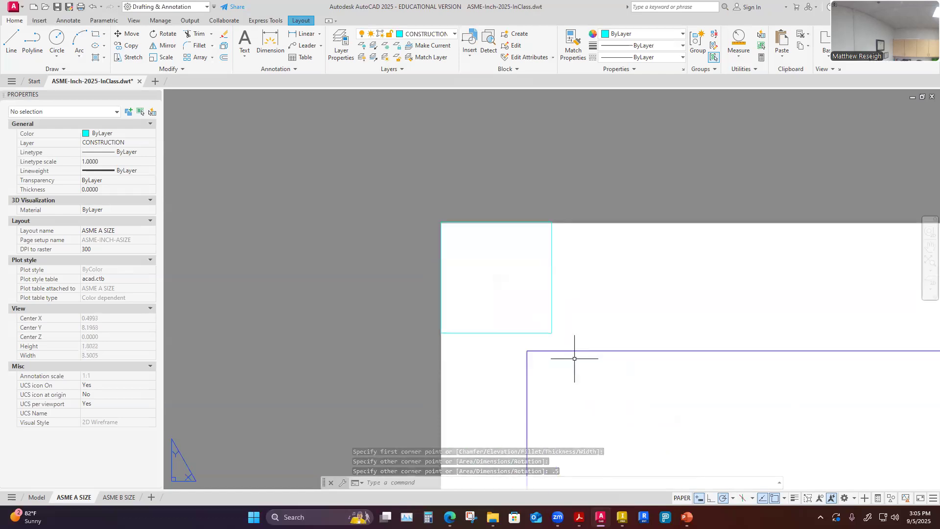
{"action": "scroll", "coordinate": [443, 226], "scroll_direction": "up", "scroll_amount": 8}
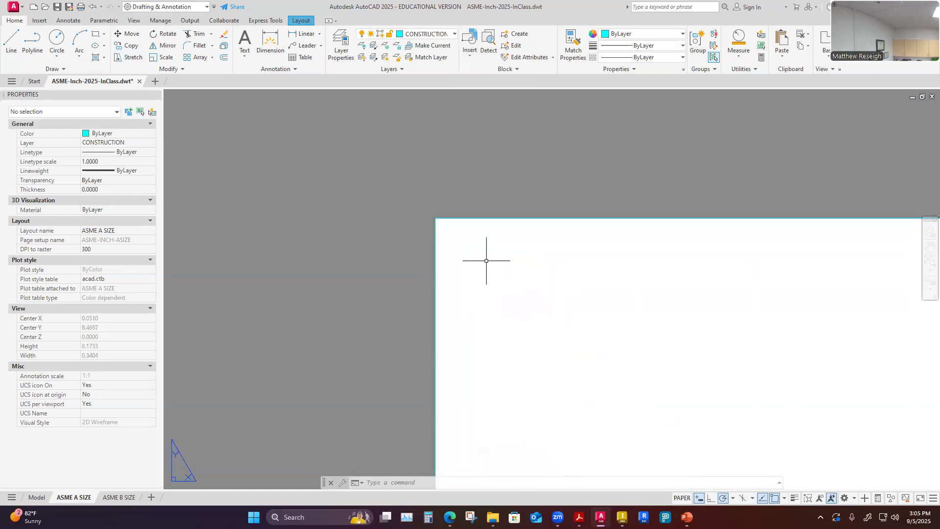
{"action": "scroll", "coordinate": [461, 223], "scroll_direction": "down", "scroll_amount": 10}
{"action": "scroll", "coordinate": [481, 239], "scroll_direction": "up", "scroll_amount": 3}
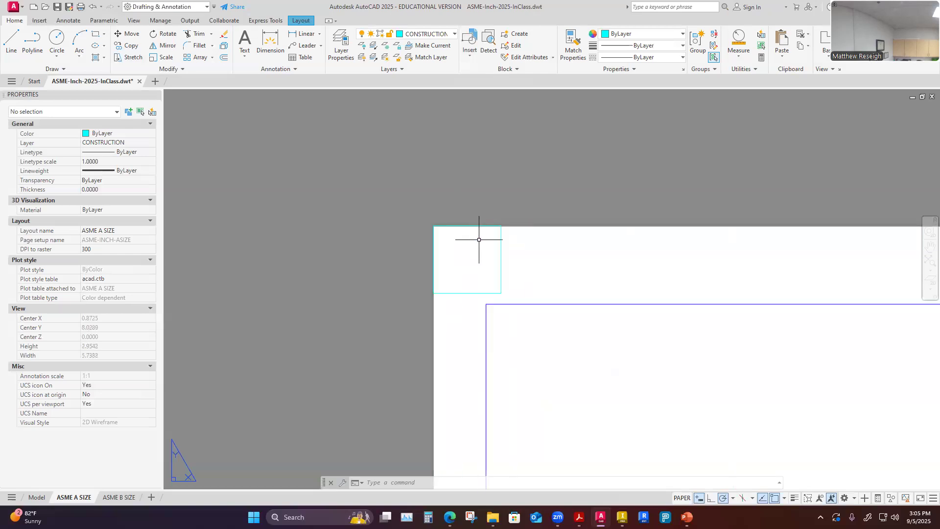
{"action": "scroll", "coordinate": [510, 209], "scroll_direction": "up", "scroll_amount": 15}
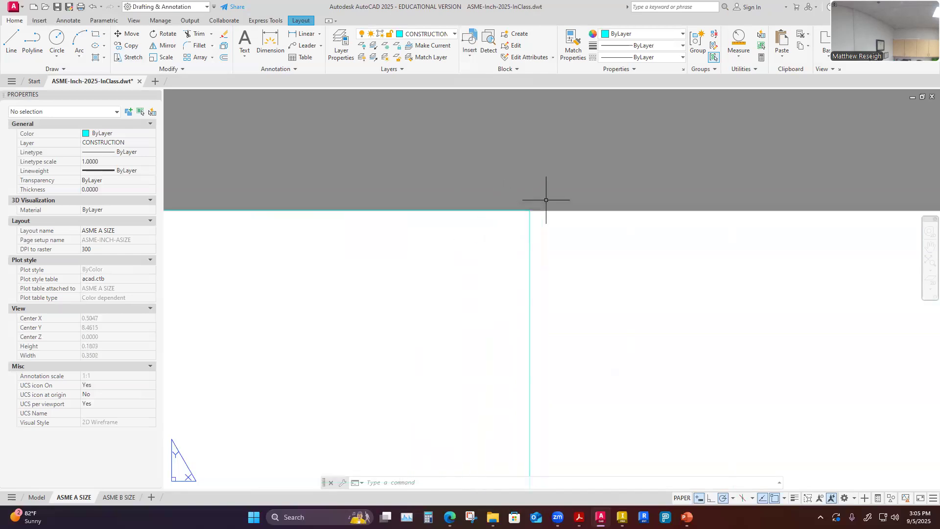
{"action": "scroll", "coordinate": [521, 216], "scroll_direction": "down", "scroll_amount": 15}
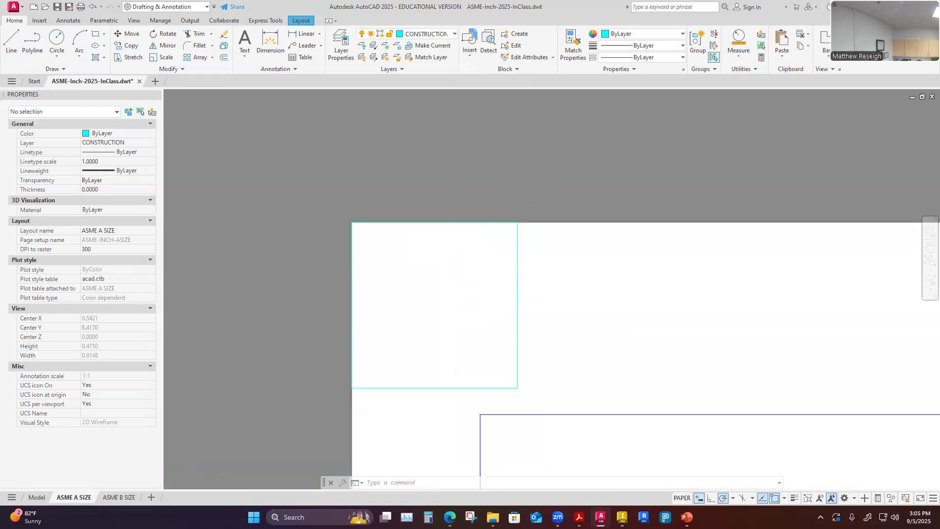
{"action": "scroll", "coordinate": [510, 248], "scroll_direction": "down", "scroll_amount": 3}
{"action": "scroll", "coordinate": [519, 273], "scroll_direction": "up", "scroll_amount": 5}
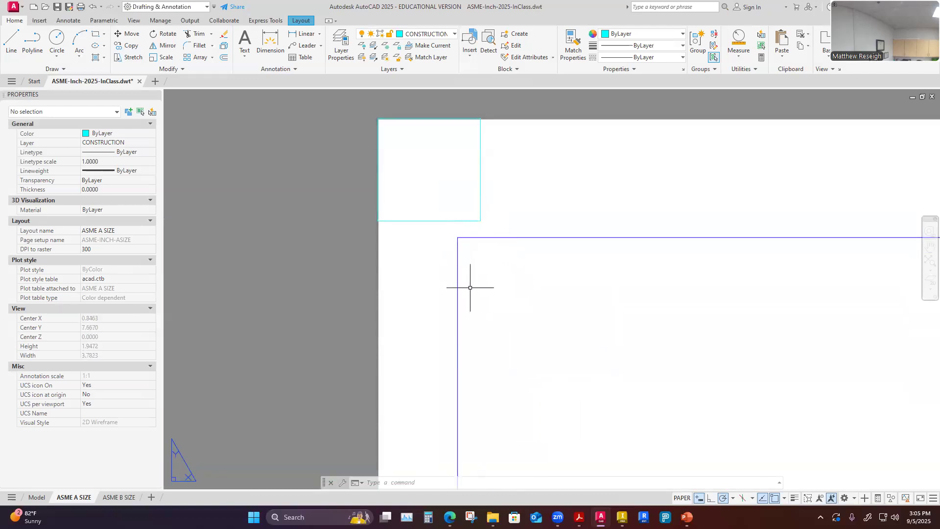
{"action": "key", "text": "Escape"}
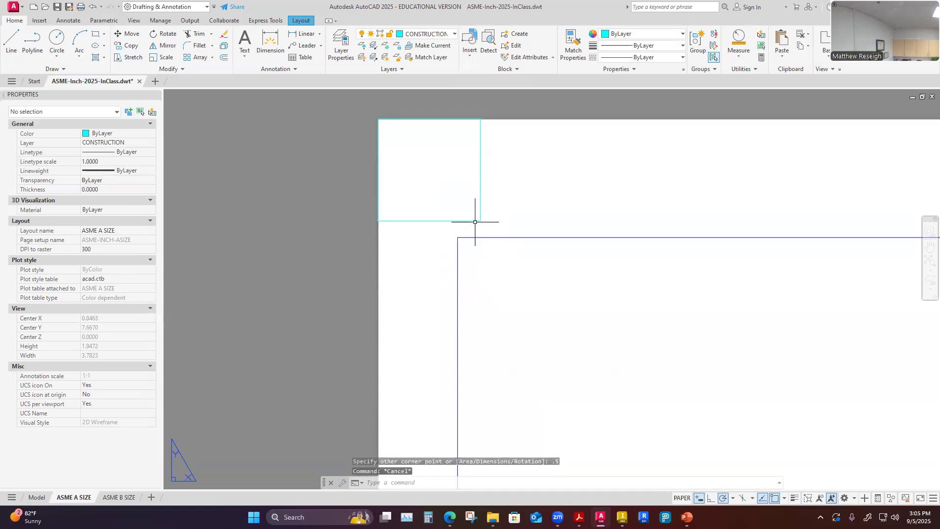
{"action": "scroll", "coordinate": [477, 254], "scroll_direction": "down", "scroll_amount": 7}
{"action": "scroll", "coordinate": [478, 260], "scroll_direction": "up", "scroll_amount": 2}
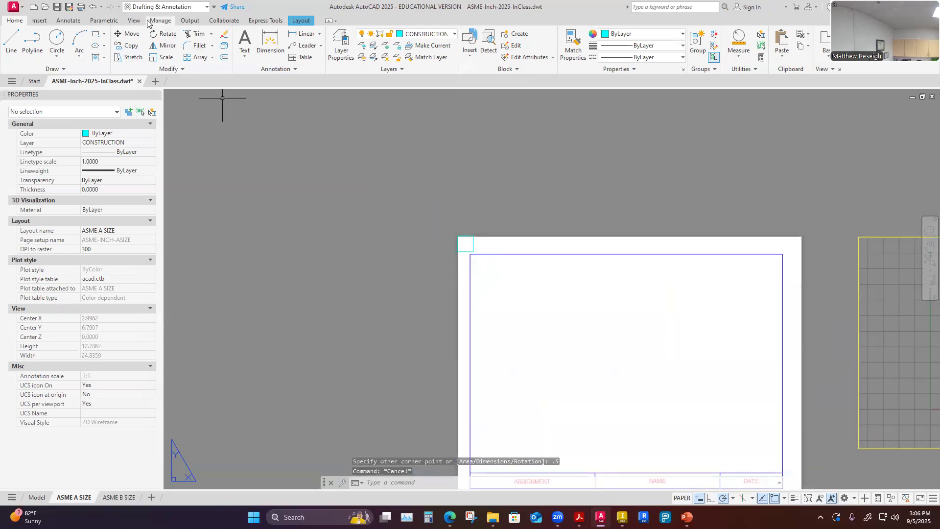
Move the title block so its border's top-left corner meets the reference rectangle's lower-right corner.
{"action": "left_click", "coordinate": [126, 35]}
{"action": "left_click", "coordinate": [470, 311]}
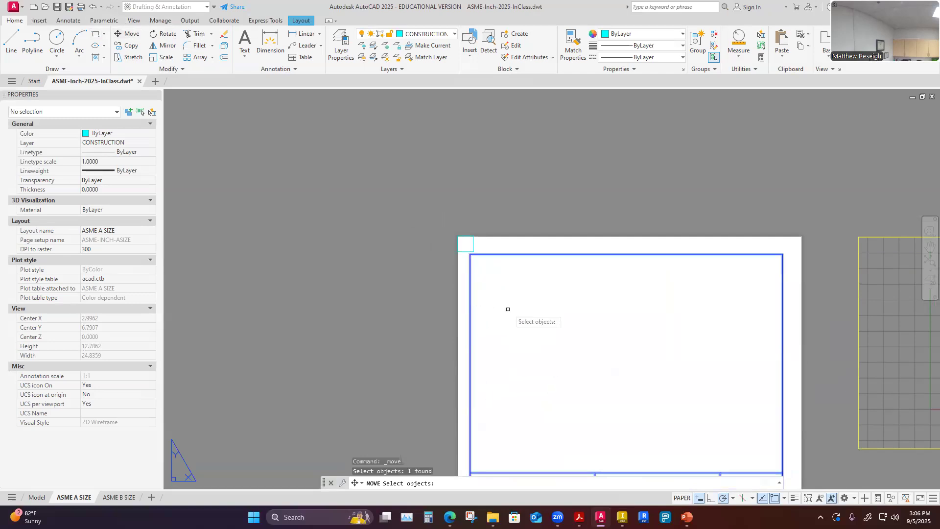
{"action": "key", "text": "Return"}
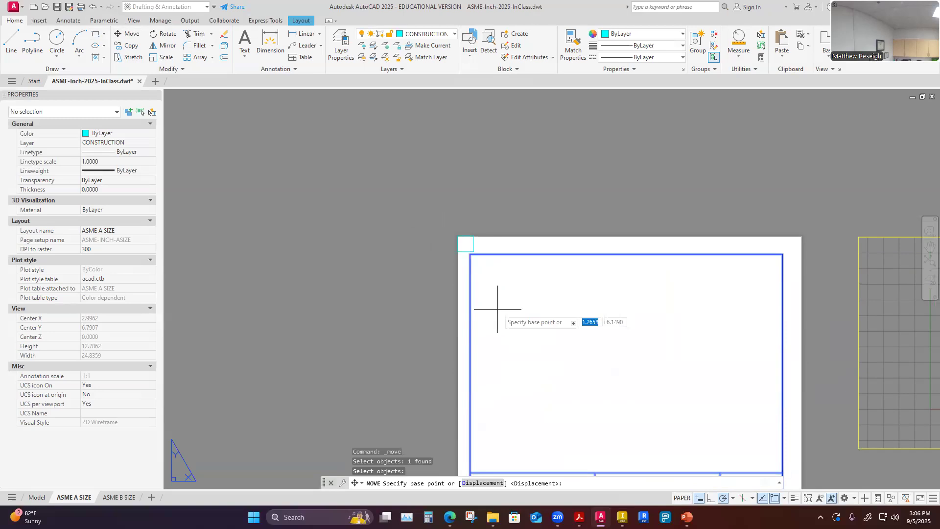
{"action": "scroll", "coordinate": [477, 253], "scroll_direction": "up", "scroll_amount": 8}
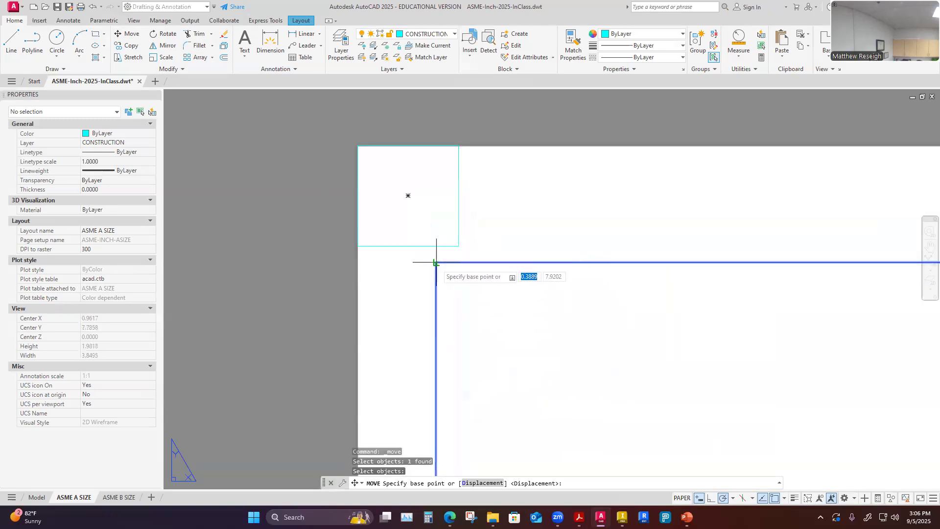
{"action": "scroll", "coordinate": [438, 252], "scroll_direction": "up", "scroll_amount": 6}
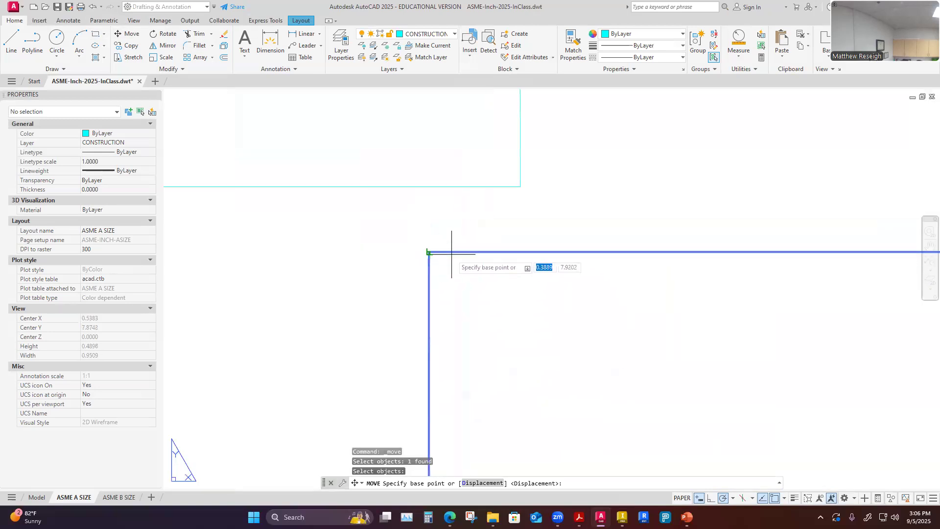
{"action": "left_click", "coordinate": [426, 250]}
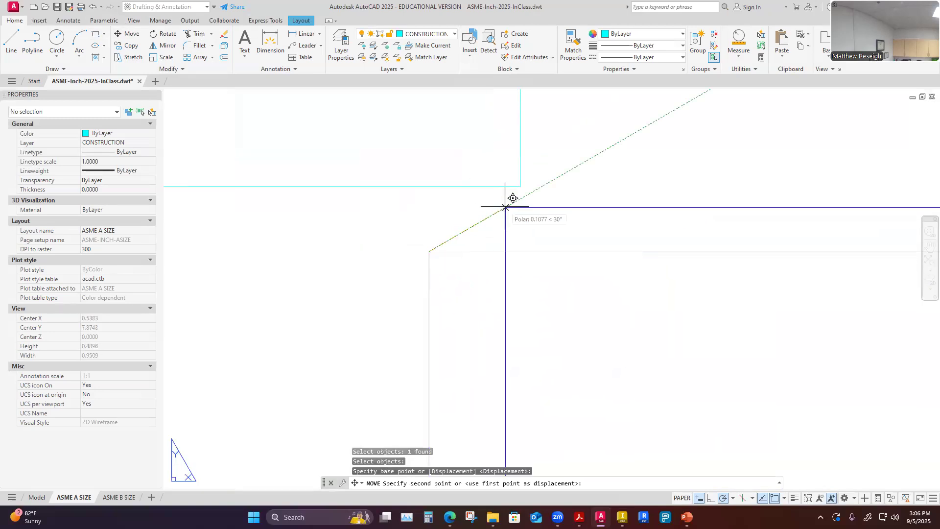
{"action": "left_click", "coordinate": [522, 185]}
{"action": "scroll", "coordinate": [376, 239], "scroll_direction": "down", "scroll_amount": 8}
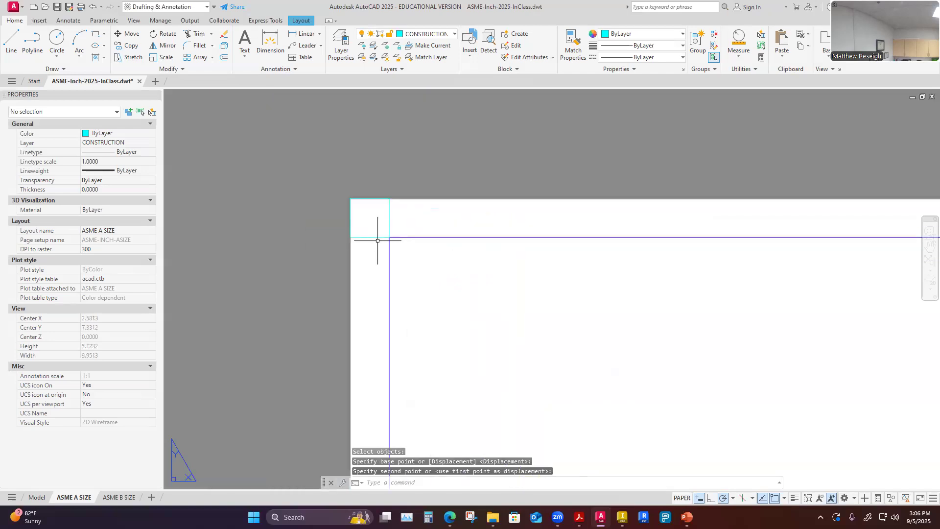
{"action": "scroll", "coordinate": [377, 241], "scroll_direction": "down", "scroll_amount": 2}
{"action": "scroll", "coordinate": [401, 389], "scroll_direction": "up", "scroll_amount": 3}
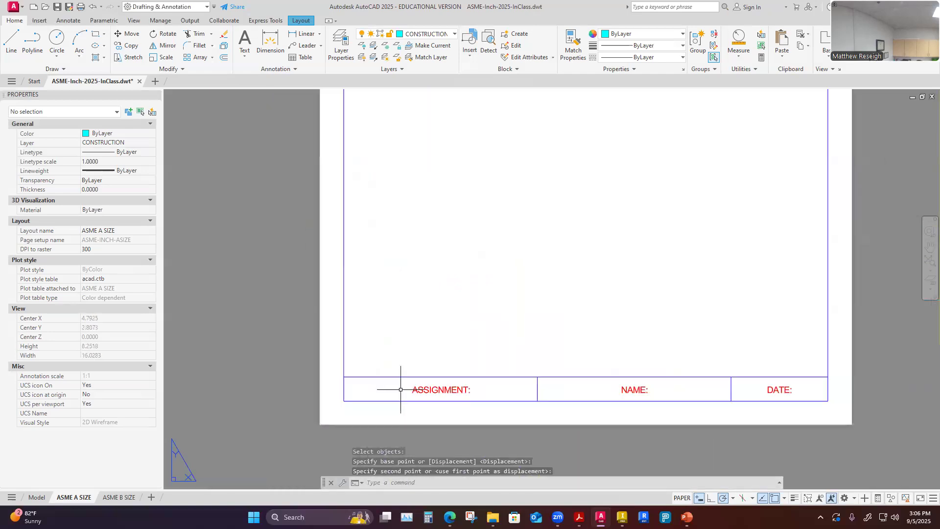
{"action": "scroll", "coordinate": [810, 396], "scroll_direction": "down", "scroll_amount": 2}
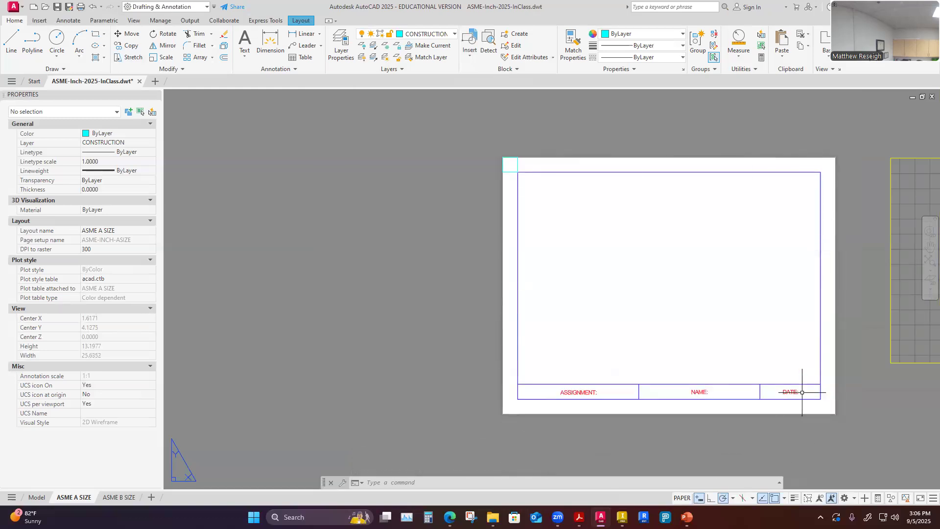
{"action": "scroll", "coordinate": [527, 161], "scroll_direction": "up", "scroll_amount": 4}
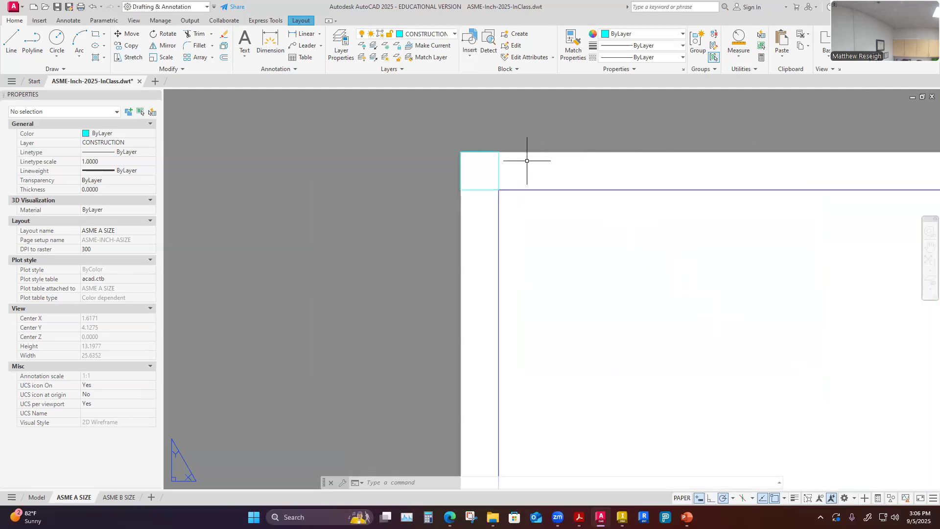
{"action": "key", "text": "Escape"}
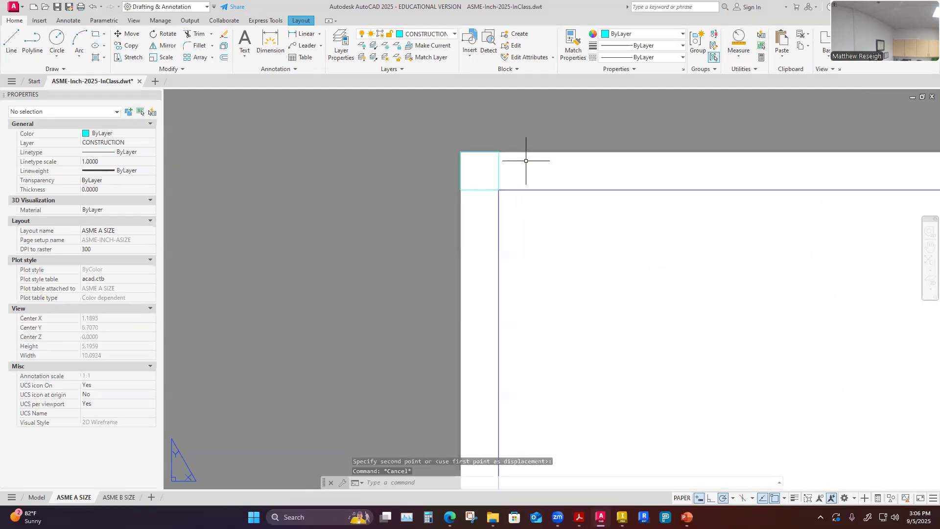
Delete the construction reference rectangle and review the repositioned title block on the sheet.
{"action": "left_click", "coordinate": [498, 174]}
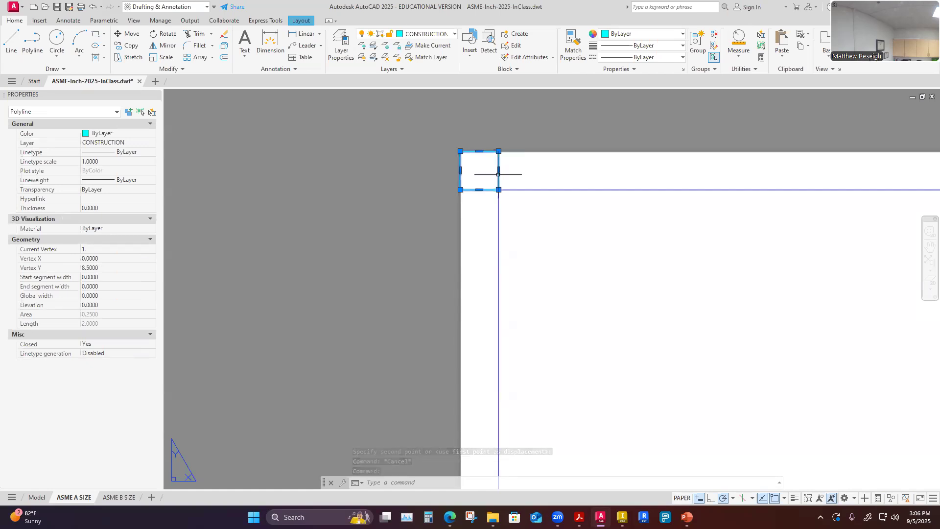
{"action": "key", "text": "Delete"}
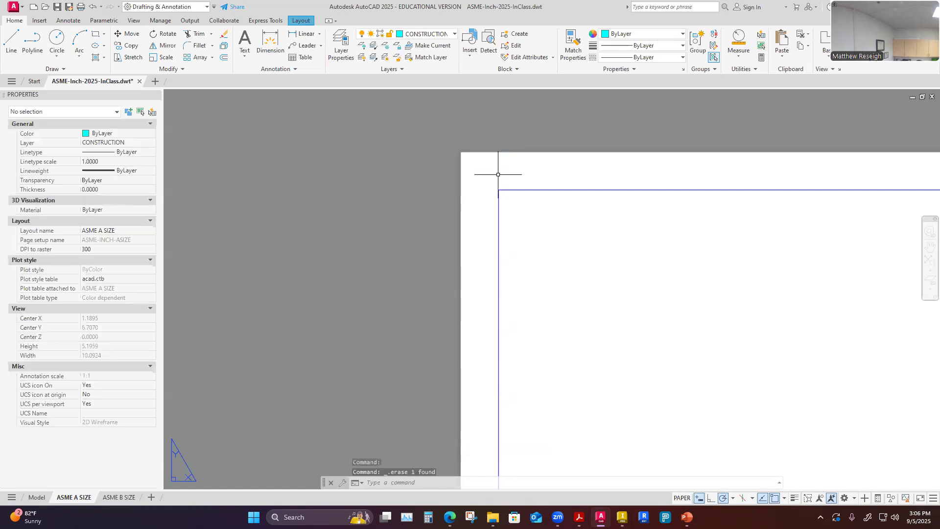
{"action": "scroll", "coordinate": [457, 193], "scroll_direction": "down", "scroll_amount": 5}
{"action": "scroll", "coordinate": [563, 241], "scroll_direction": "up", "scroll_amount": 2}
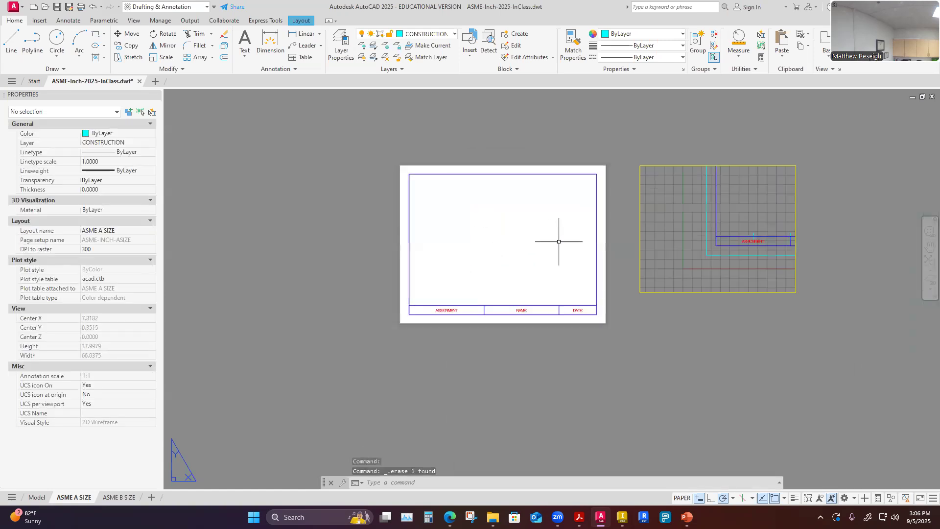
{"action": "scroll", "coordinate": [578, 257], "scroll_direction": "up", "scroll_amount": 2}
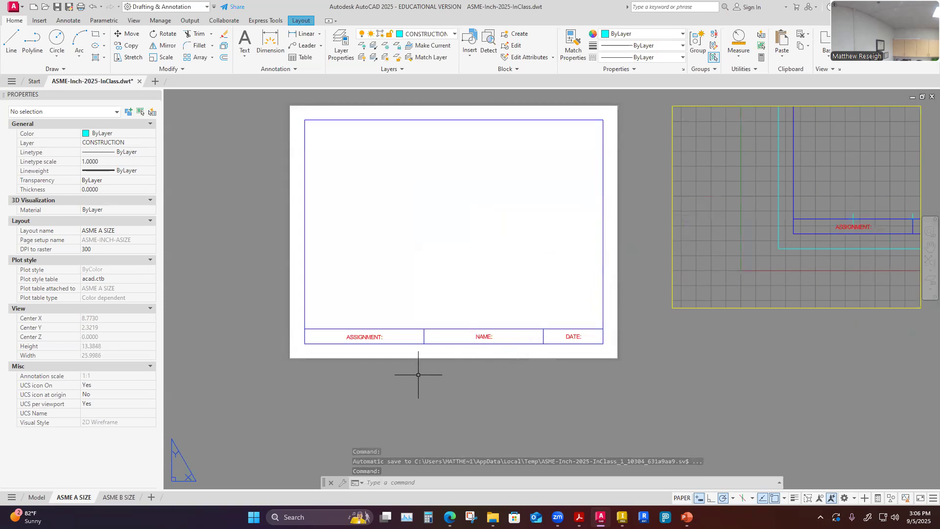
{"action": "scroll", "coordinate": [356, 367], "scroll_direction": "up", "scroll_amount": 3}
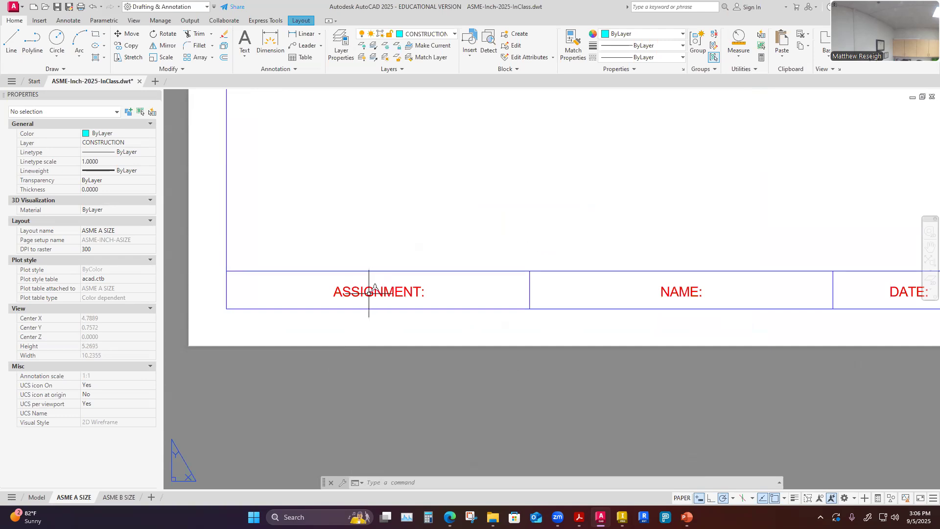
{"action": "scroll", "coordinate": [384, 310], "scroll_direction": "down", "scroll_amount": 4}
{"action": "scroll", "coordinate": [373, 326], "scroll_direction": "up", "scroll_amount": 2}
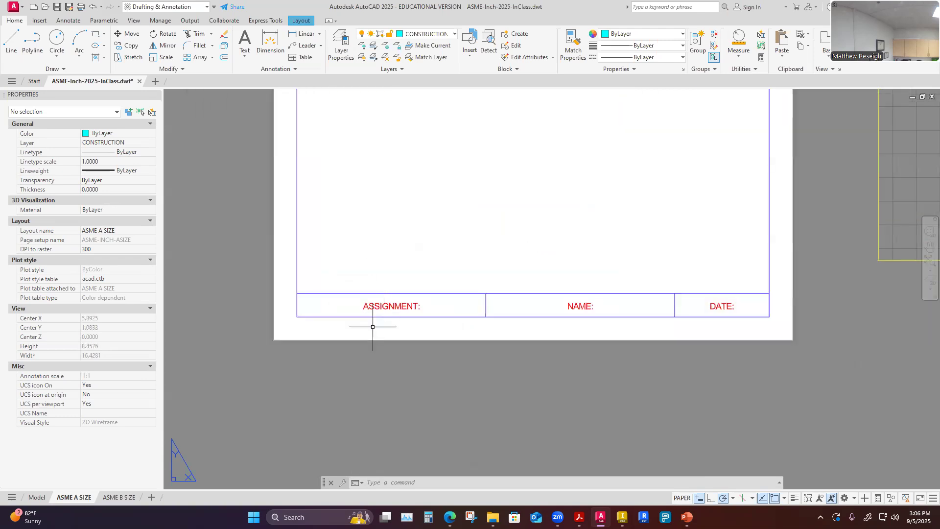
{"action": "double_click", "coordinate": [383, 308]}
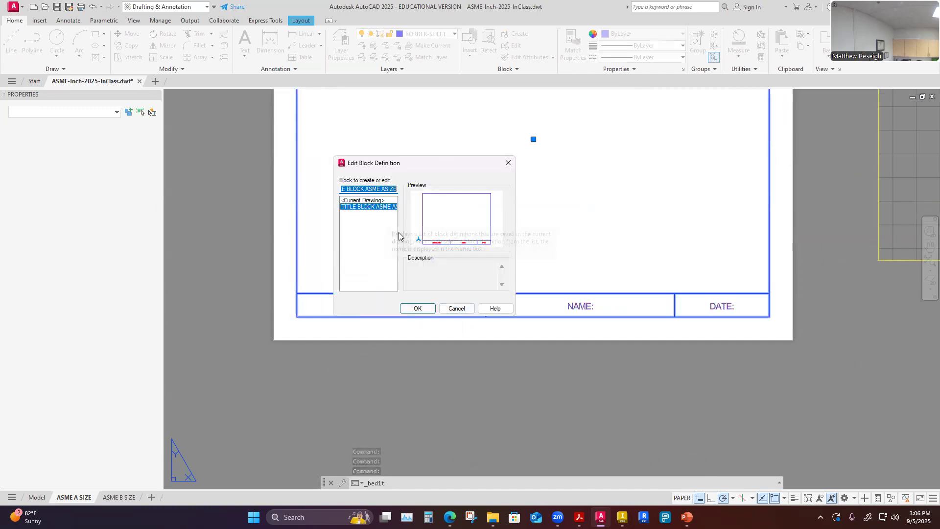
{"action": "left_click", "coordinate": [457, 308]}
{"action": "scroll", "coordinate": [447, 409], "scroll_direction": "down", "scroll_amount": 3}
{"action": "scroll", "coordinate": [448, 412], "scroll_direction": "up", "scroll_amount": 4}
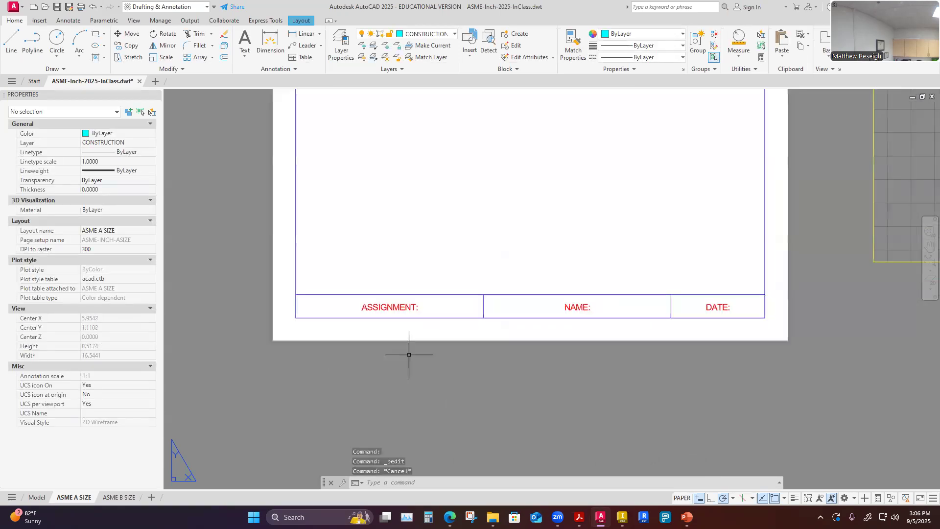
{"action": "double_click", "coordinate": [399, 307]}
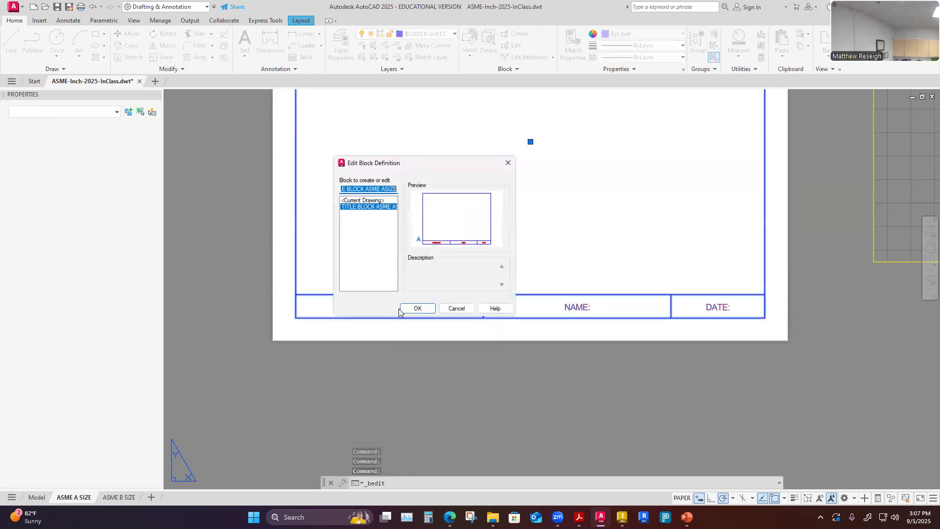
{"action": "left_click", "coordinate": [456, 308]}
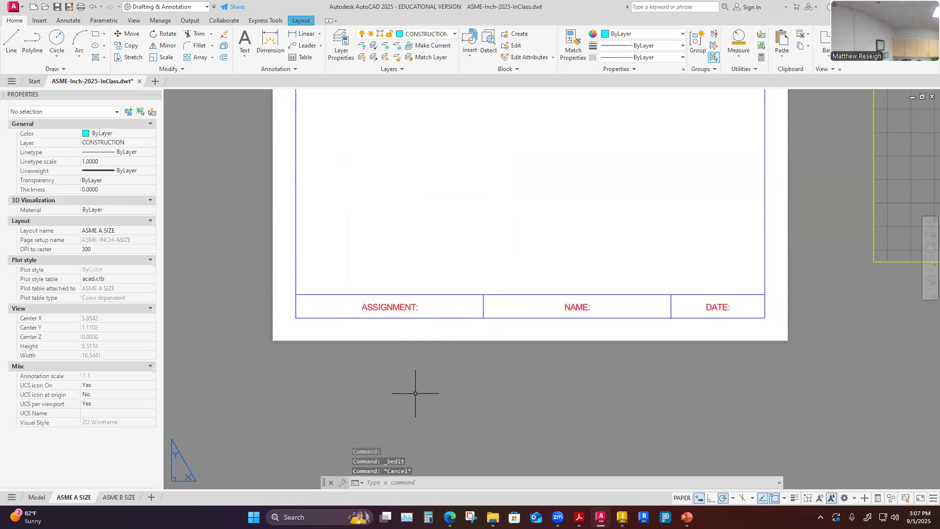
Examine the title block reference's properties and position on the sheet.
{"action": "scroll", "coordinate": [416, 392], "scroll_direction": "down", "scroll_amount": 4}
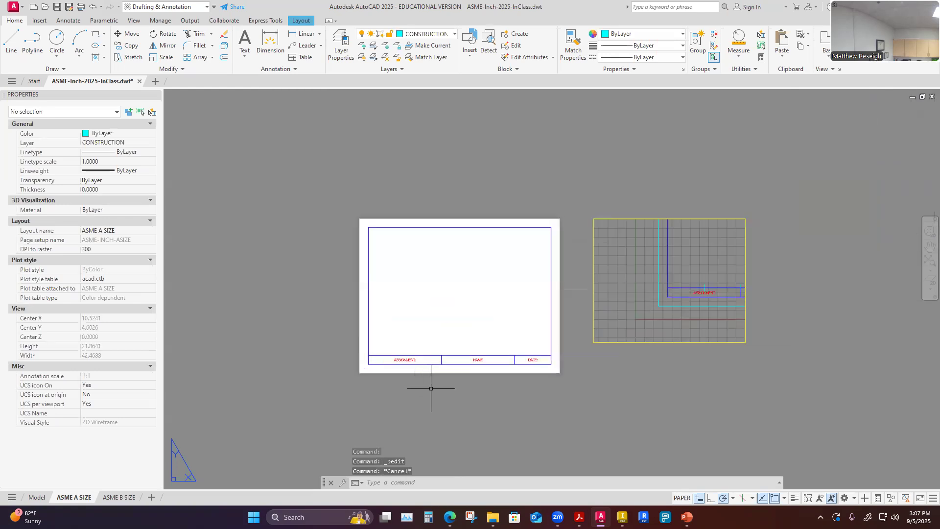
{"action": "scroll", "coordinate": [431, 389], "scroll_direction": "up", "scroll_amount": 2}
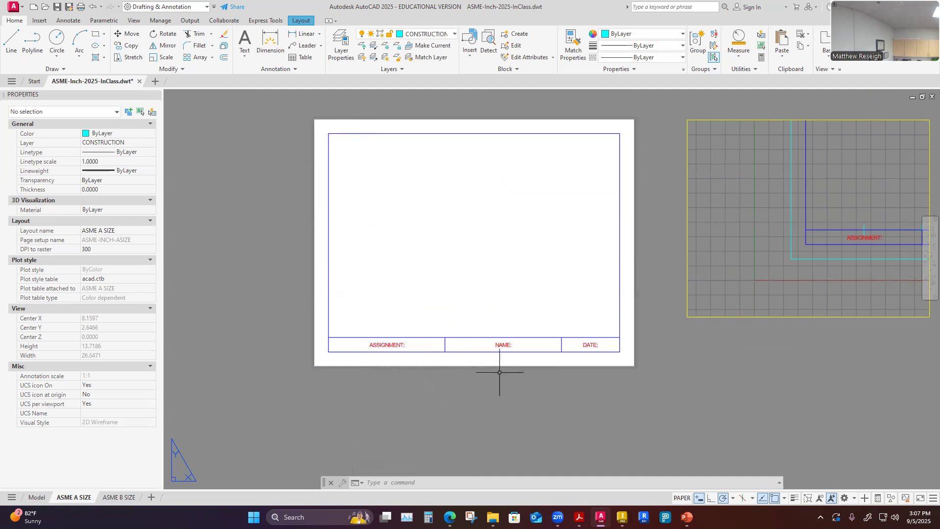
{"action": "left_click", "coordinate": [470, 357]}
{"action": "key", "text": "Escape"}
{"action": "left_click", "coordinate": [469, 352]}
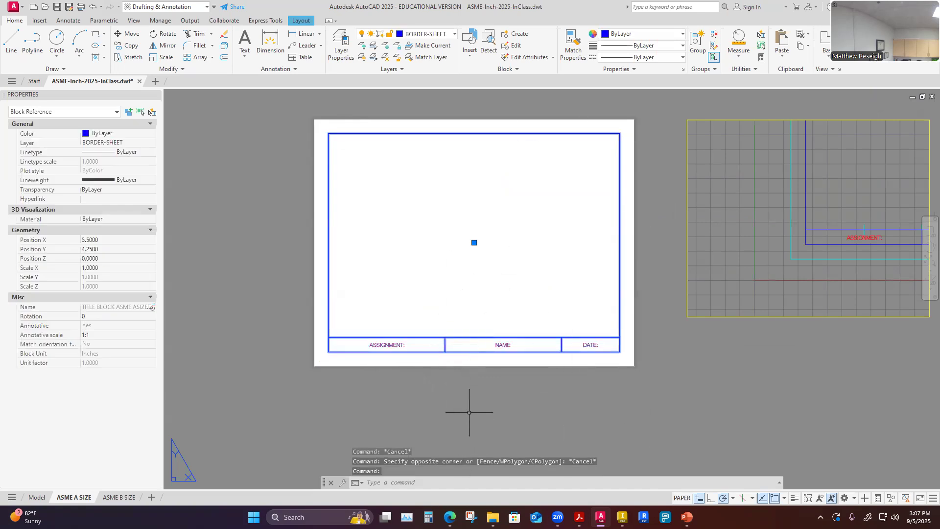
{"action": "key", "text": "Escape"}
{"action": "key", "text": "Escape"}
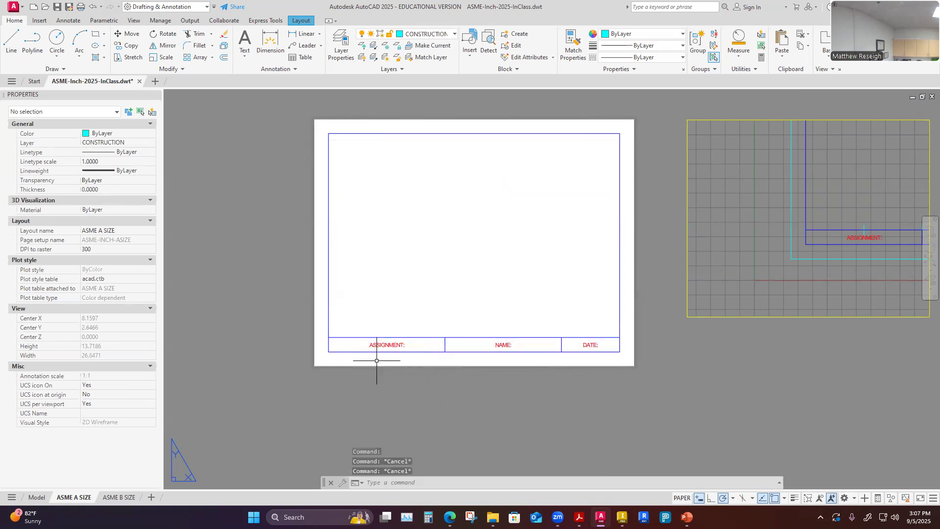
{"action": "scroll", "coordinate": [377, 361], "scroll_direction": "up", "scroll_amount": 2}
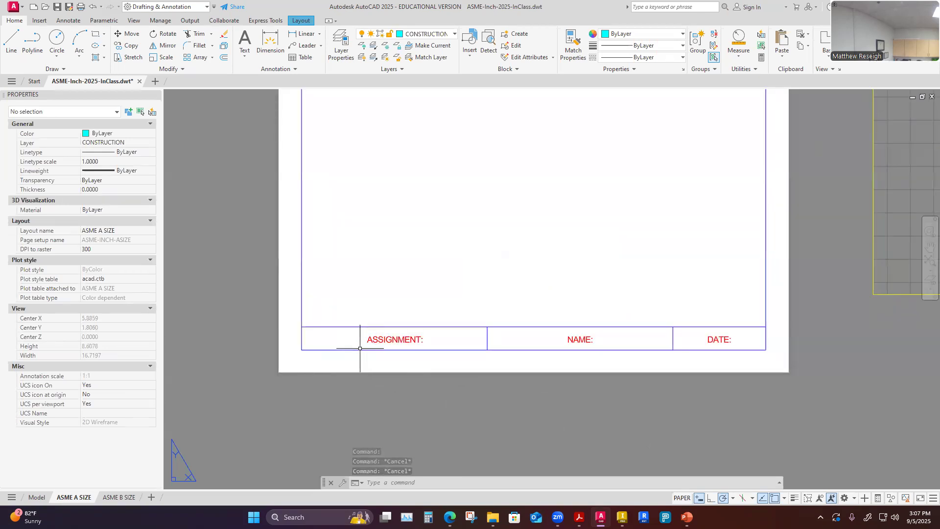
{"action": "left_click", "coordinate": [356, 349]}
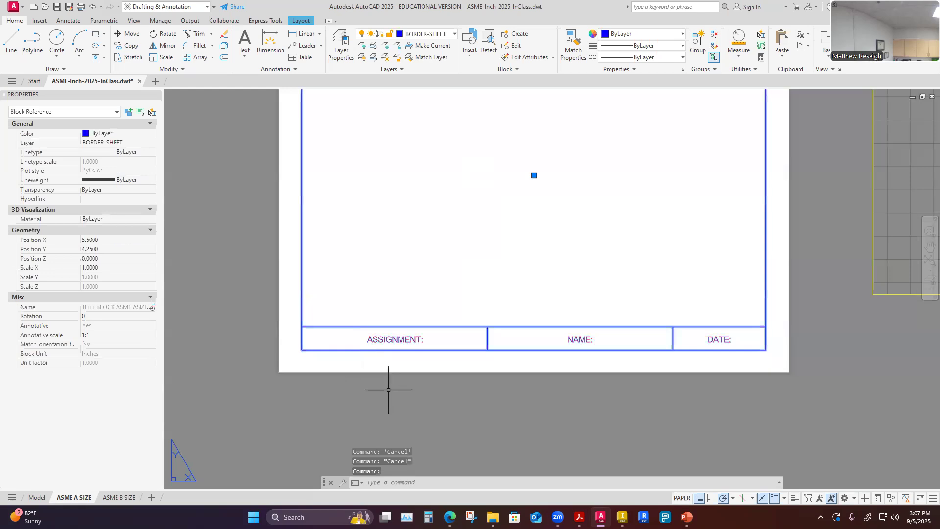
{"action": "key", "text": "Escape"}
{"action": "scroll", "coordinate": [388, 369], "scroll_direction": "down", "scroll_amount": 4}
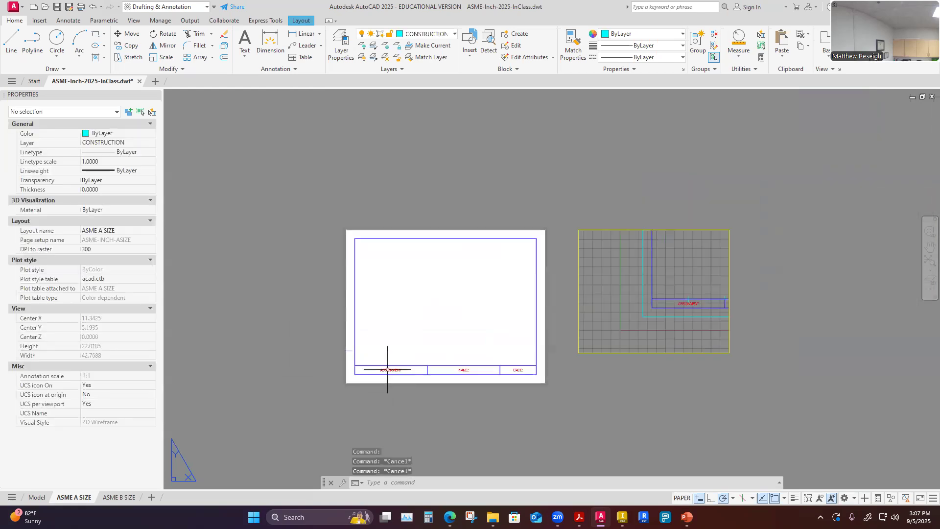
Explode the title block block reference and check the resulting border polyline.
{"action": "left_click", "coordinate": [223, 47]}
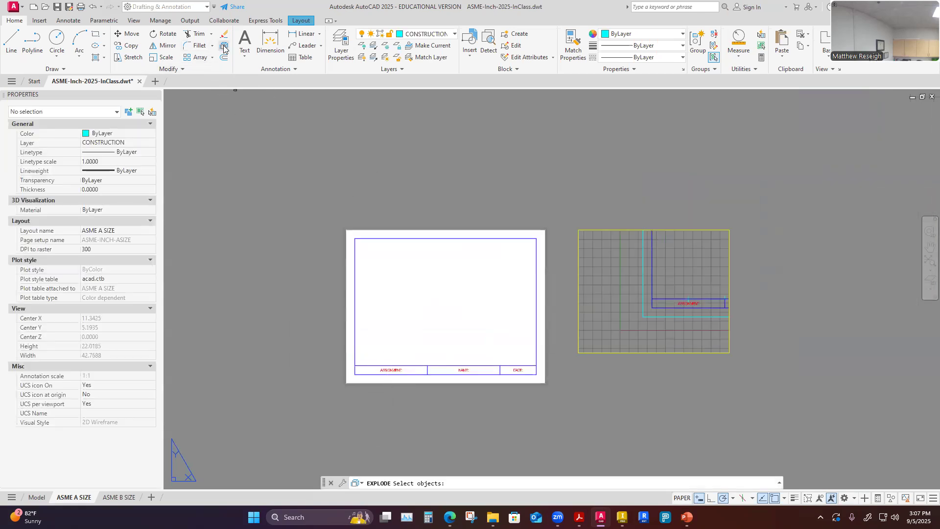
{"action": "scroll", "coordinate": [413, 191], "scroll_direction": "up", "scroll_amount": 3}
{"action": "scroll", "coordinate": [407, 249], "scroll_direction": "down", "scroll_amount": 3}
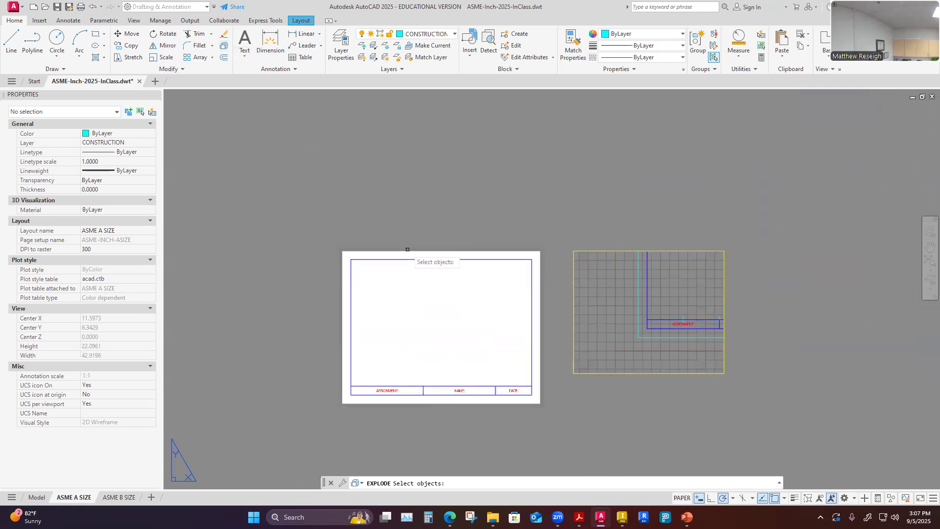
{"action": "left_click", "coordinate": [403, 260]}
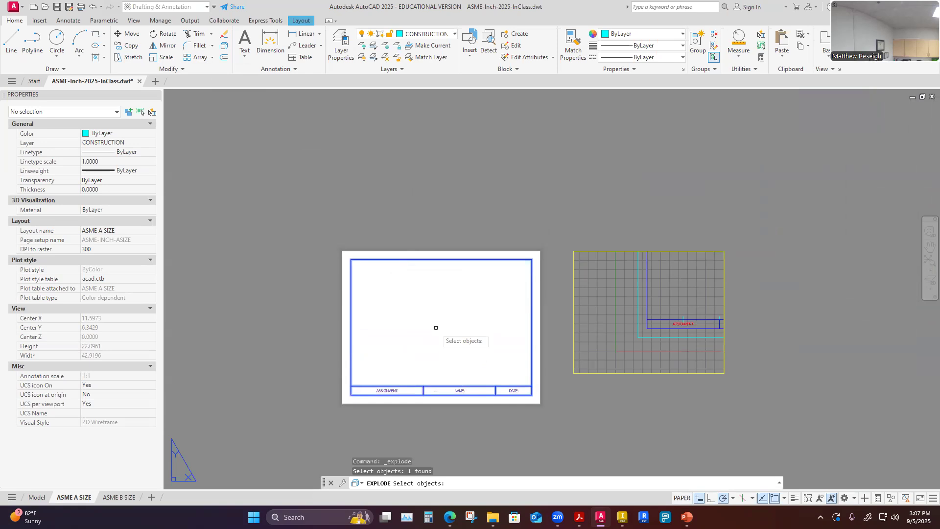
{"action": "key", "text": "Return"}
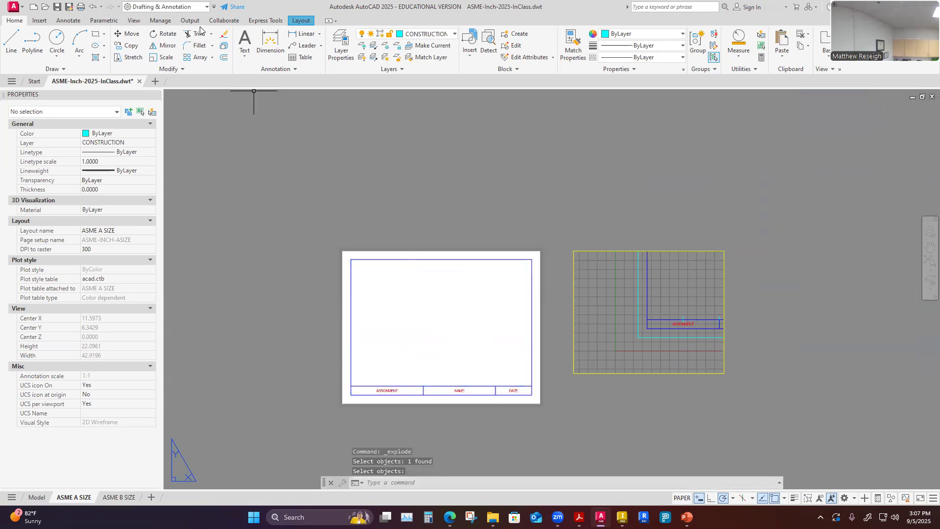
{"action": "scroll", "coordinate": [444, 397], "scroll_direction": "up", "scroll_amount": 2}
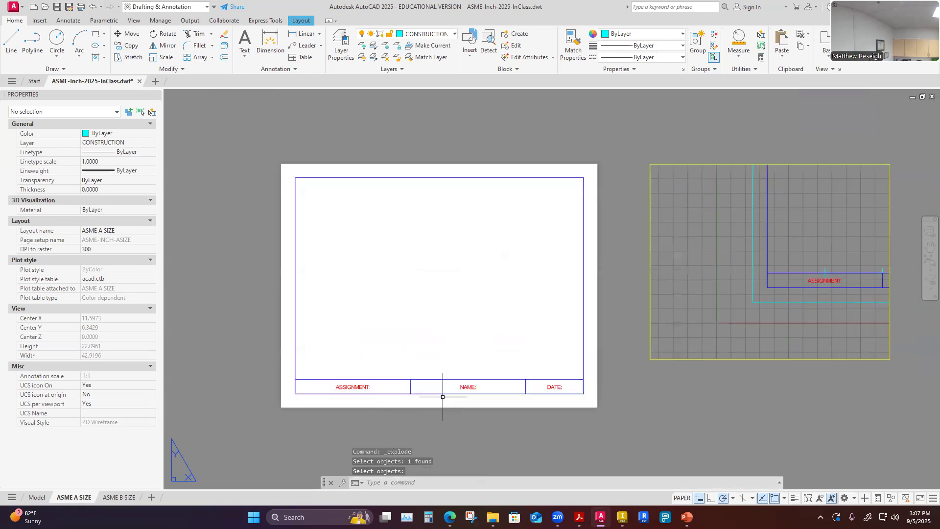
{"action": "left_click", "coordinate": [296, 331]}
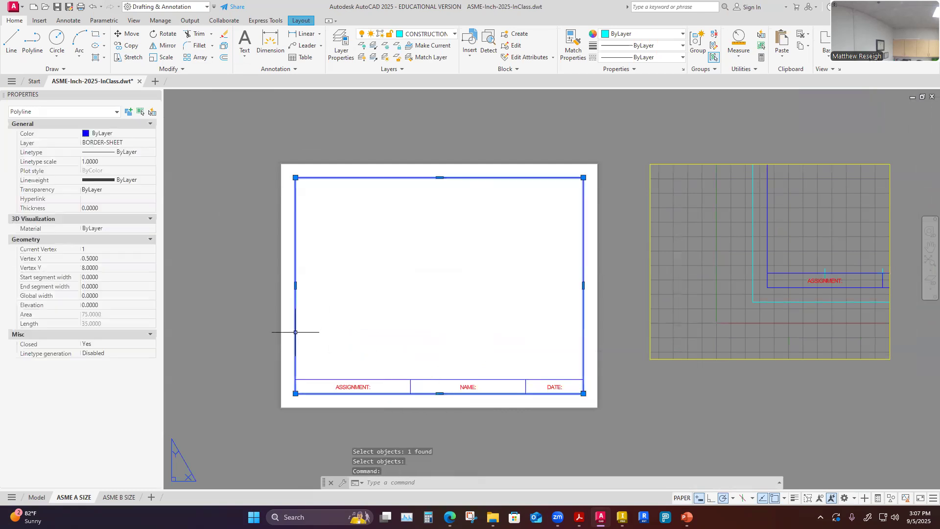
{"action": "scroll", "coordinate": [360, 408], "scroll_direction": "up", "scroll_amount": 2}
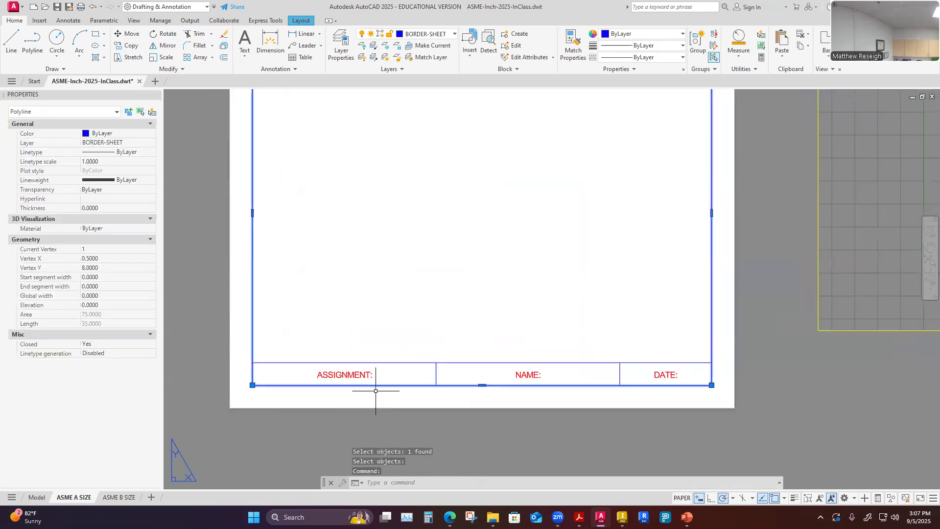
{"action": "left_click", "coordinate": [388, 363]}
{"action": "left_click", "coordinate": [437, 374]}
{"action": "key", "text": "Escape"}
{"action": "key", "text": "Escape"}
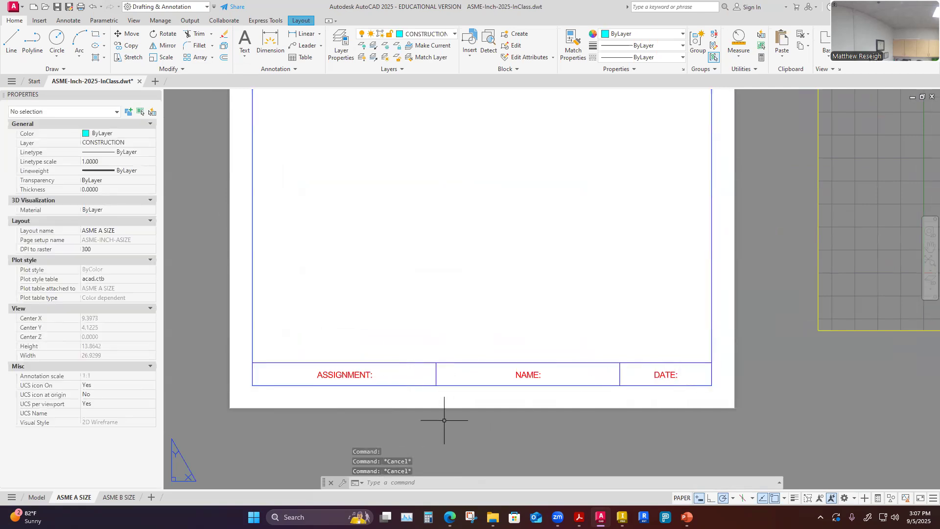
Edit the assignment field to read ASSIGNMENT: INCH TEMPLATE 8.5X11, consulting the assignment instructions in the browser.
{"action": "double_click", "coordinate": [356, 375]}
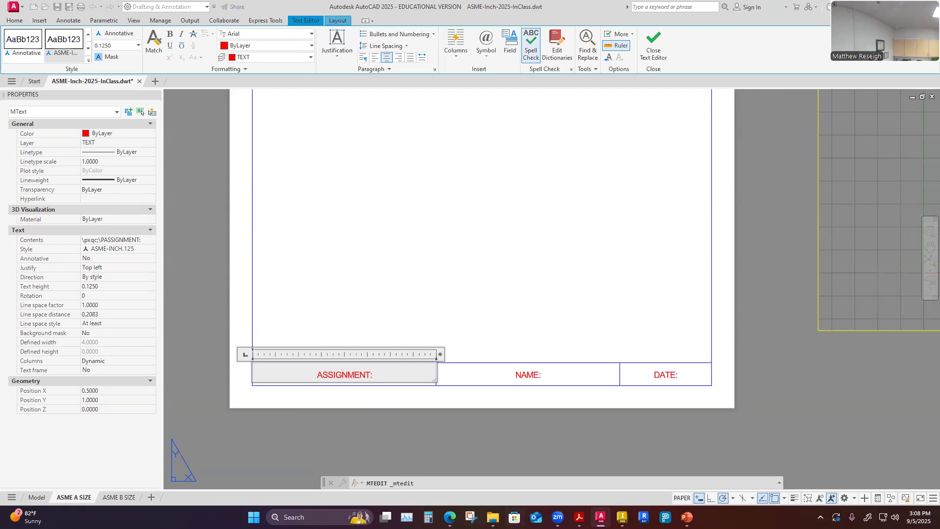
{"action": "mouse_move", "coordinate": [450, 517]}
{"action": "left_click", "coordinate": [494, 463]}
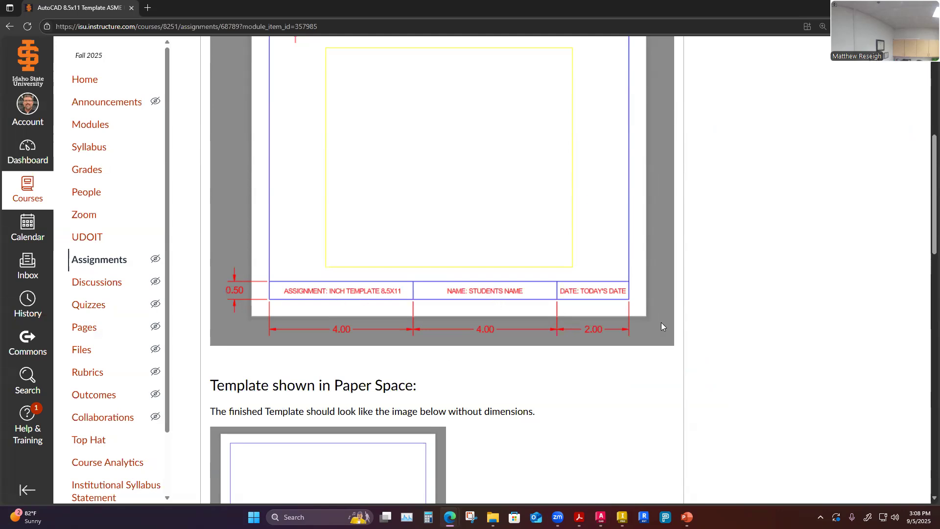
{"action": "left_click", "coordinate": [601, 517]}
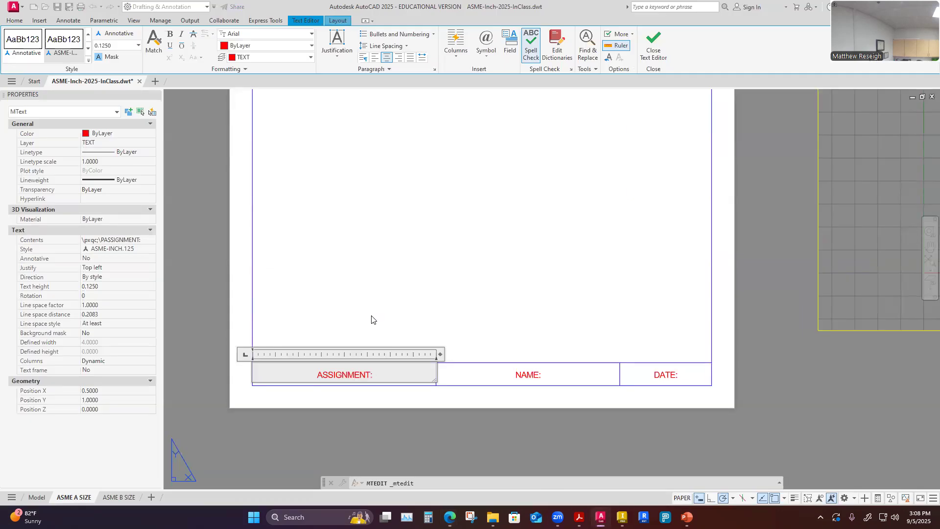
{"action": "type", "text": "INCH TEMP"}
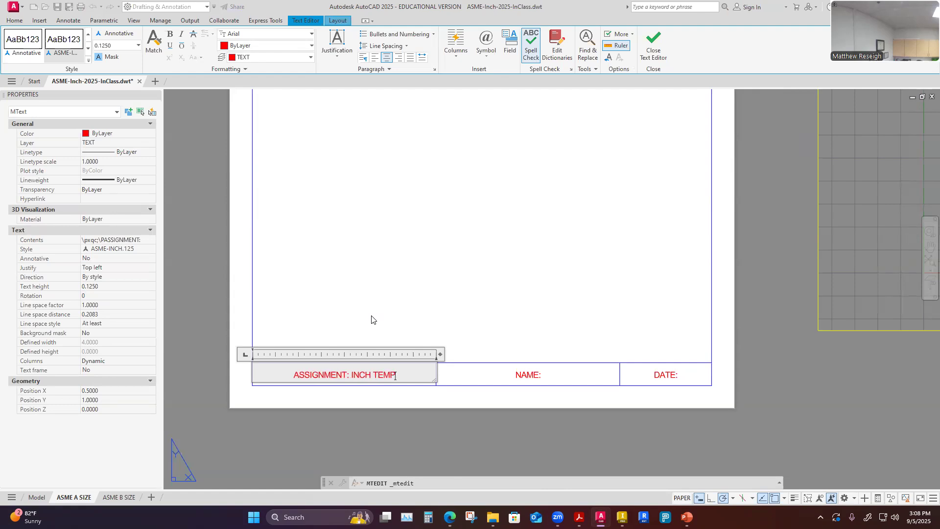
{"action": "type", "text": "LATE 8.5"}
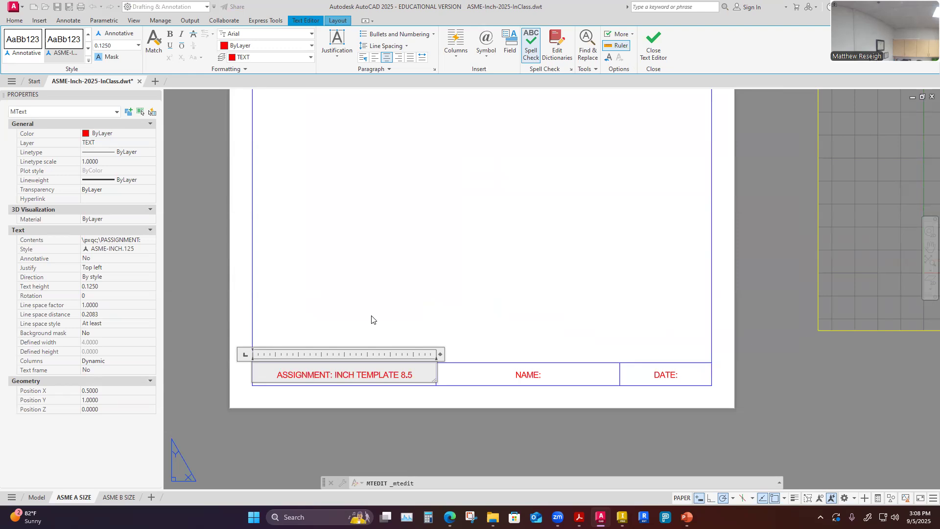
{"action": "type", "text": "X11"}
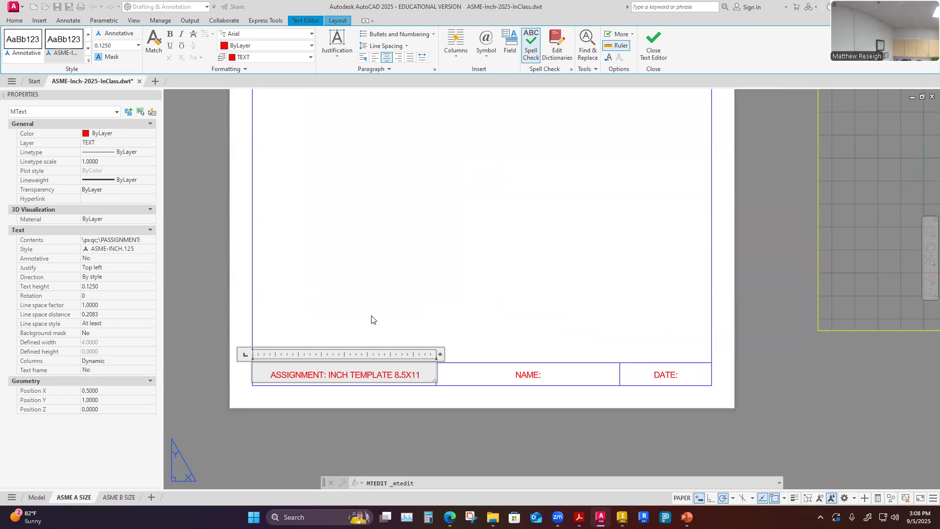
{"action": "left_click", "coordinate": [425, 414]}
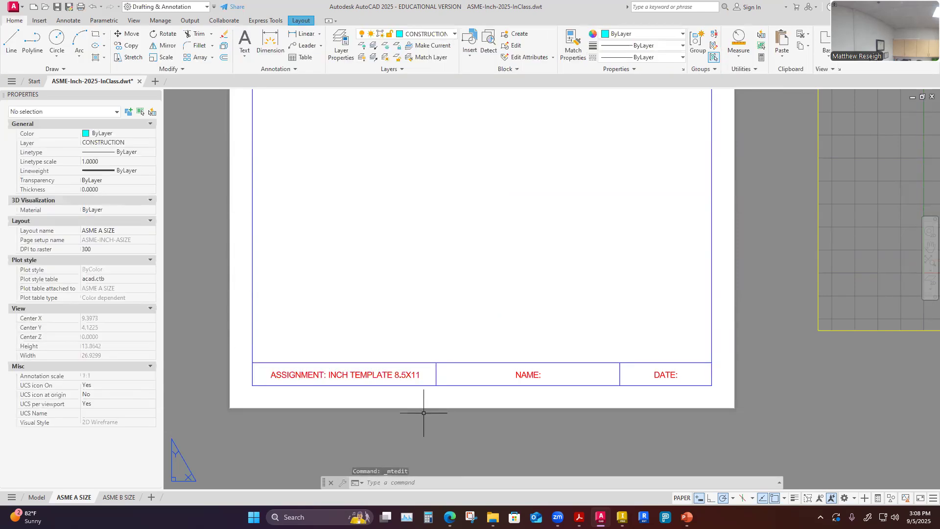
Add the student's full name after NAME: in the title block.
{"action": "double_click", "coordinate": [528, 375]}
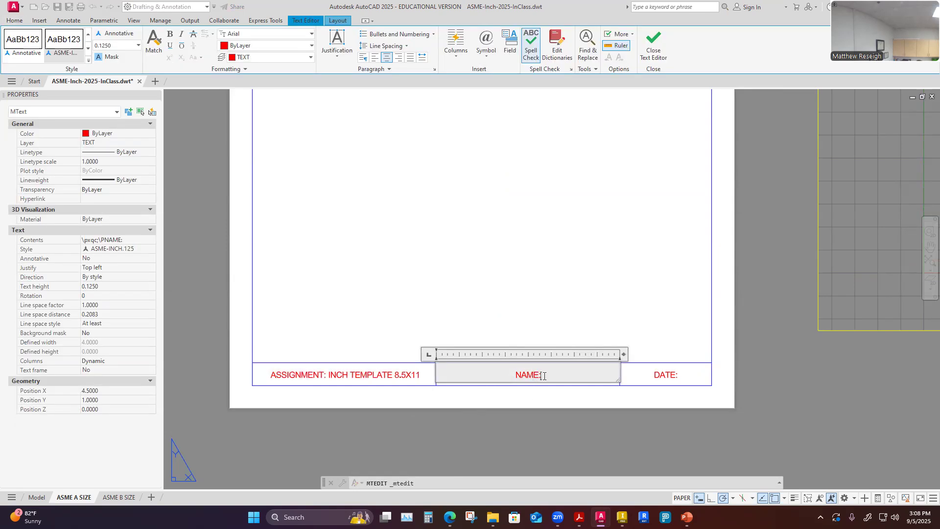
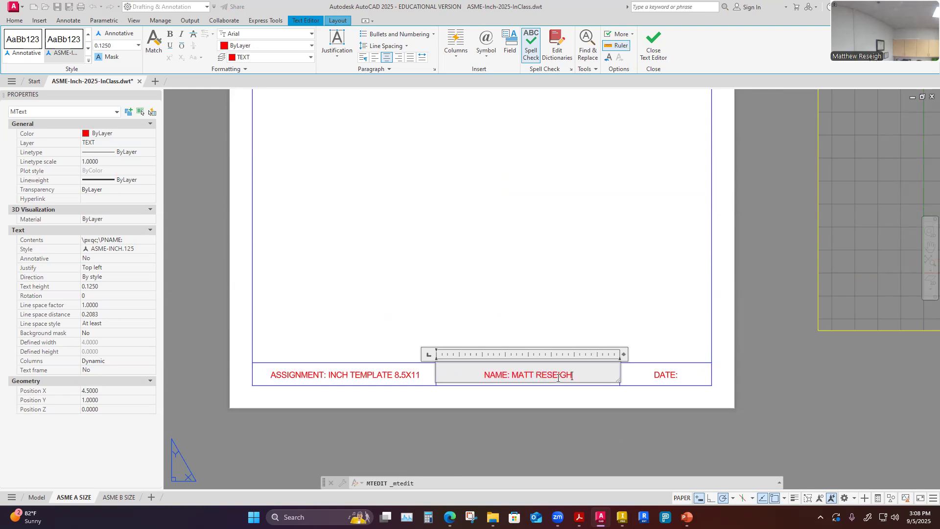
{"action": "left_click", "coordinate": [669, 375]}
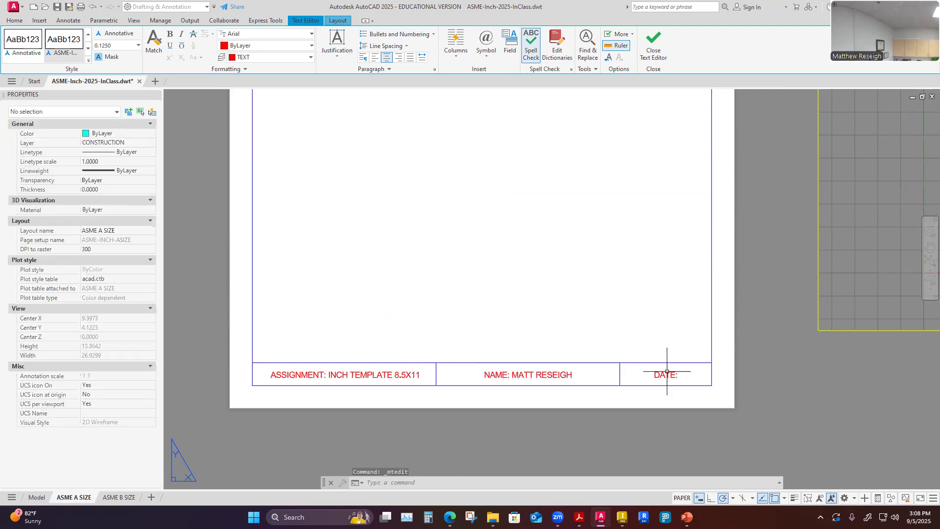
Add the date 9/5/2025 after DATE: in the title block.
{"action": "double_click", "coordinate": [670, 375]}
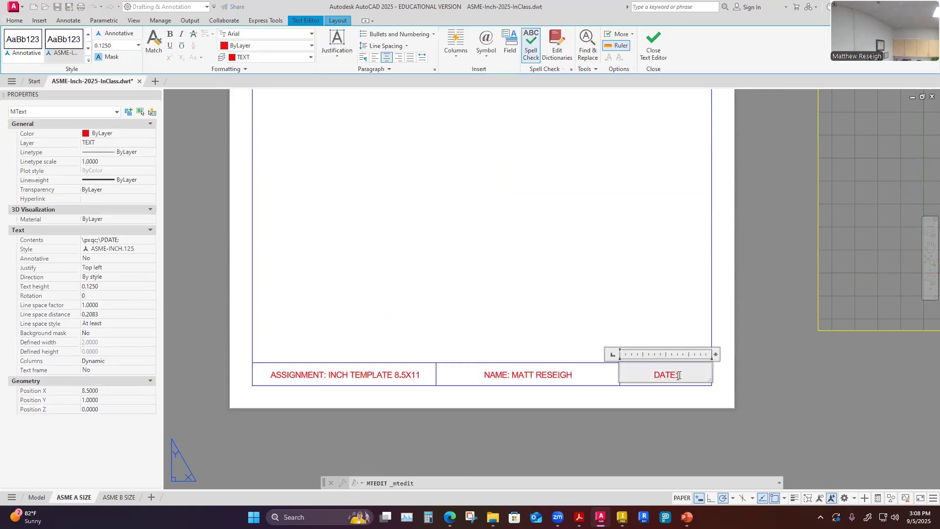
{"action": "type", "text": "9/5/2025"}
{"action": "left_click", "coordinate": [711, 417]}
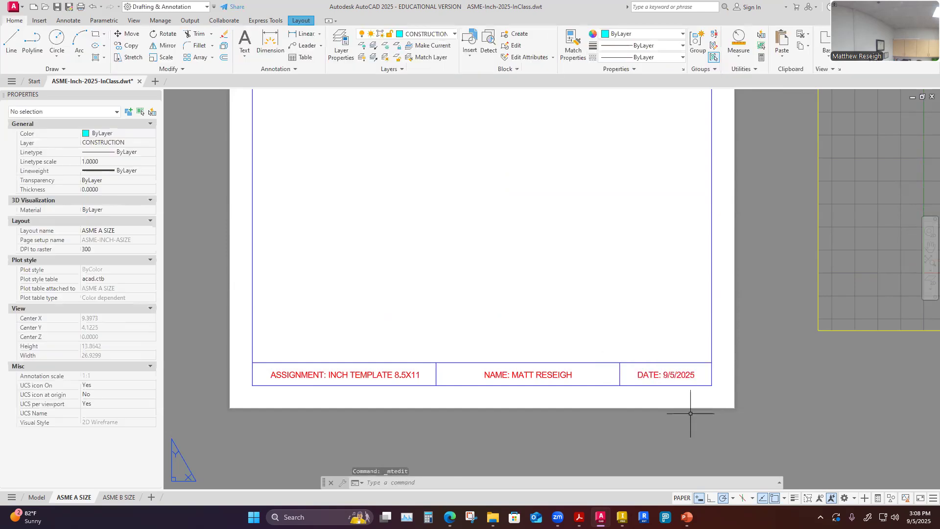
Save the drawing.
{"action": "scroll", "coordinate": [674, 405], "scroll_direction": "down", "scroll_amount": 4}
{"action": "scroll", "coordinate": [737, 416], "scroll_direction": "up", "scroll_amount": 4}
{"action": "scroll", "coordinate": [737, 416], "scroll_direction": "down", "scroll_amount": 2}
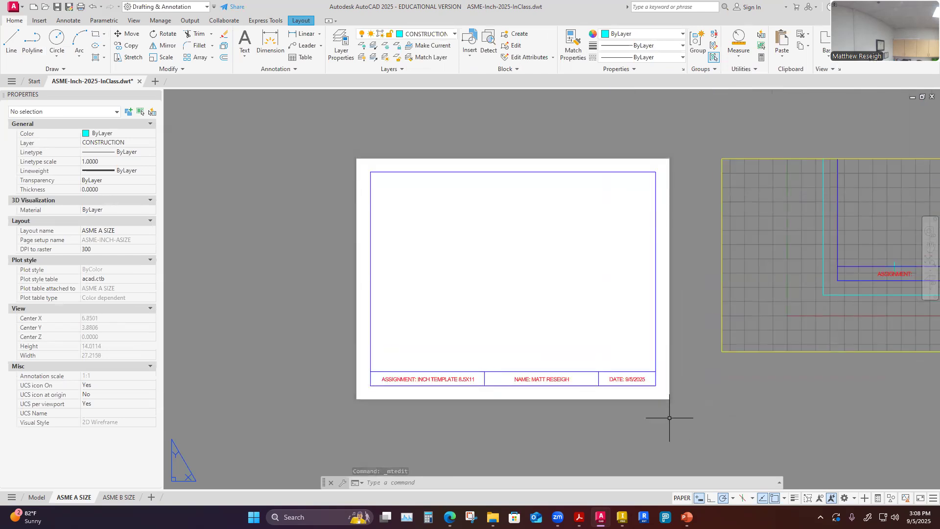
{"action": "left_click", "coordinate": [56, 7]}
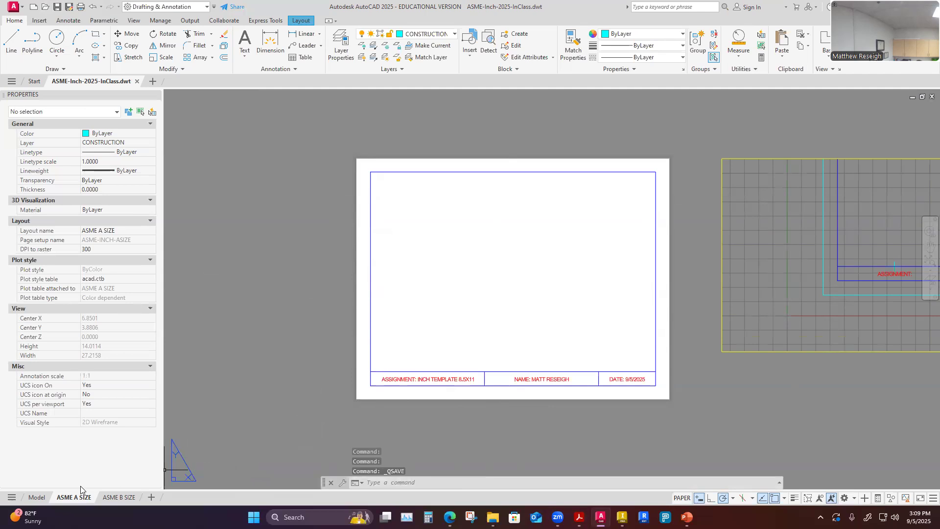
Delete all the objects drawn in model space.
{"action": "left_click", "coordinate": [41, 498]}
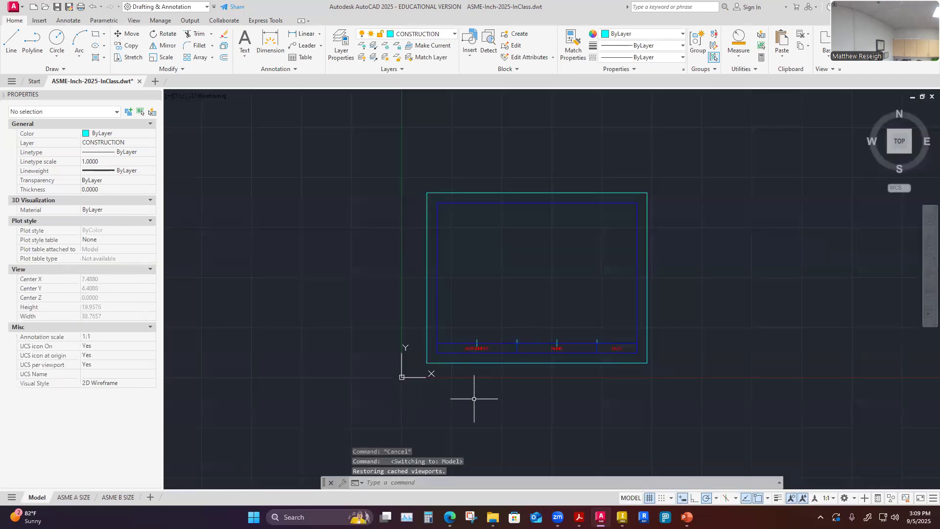
{"action": "left_click", "coordinate": [413, 171]}
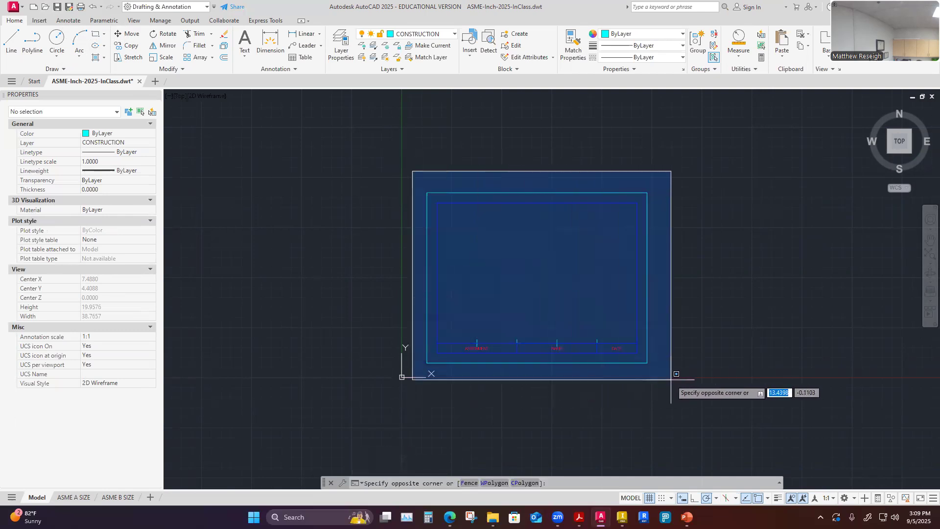
{"action": "left_click", "coordinate": [671, 380]}
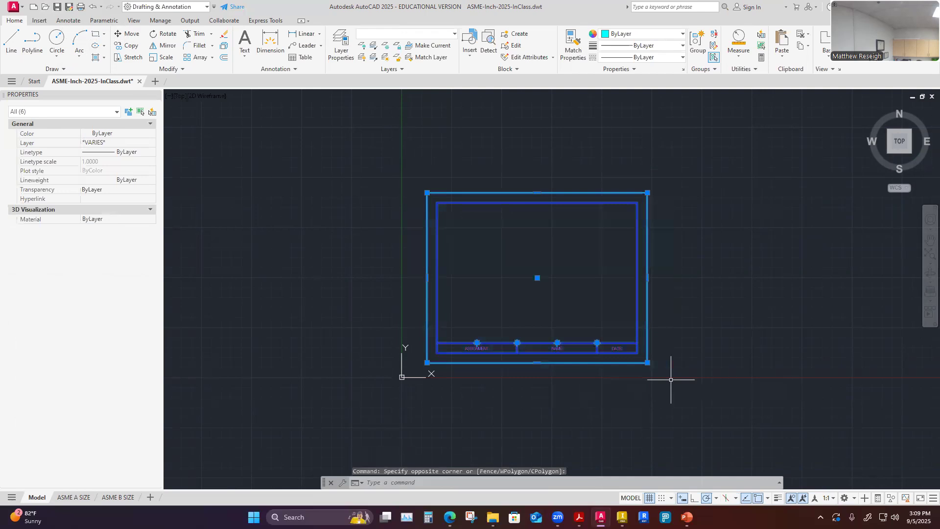
{"action": "key", "text": "Delete"}
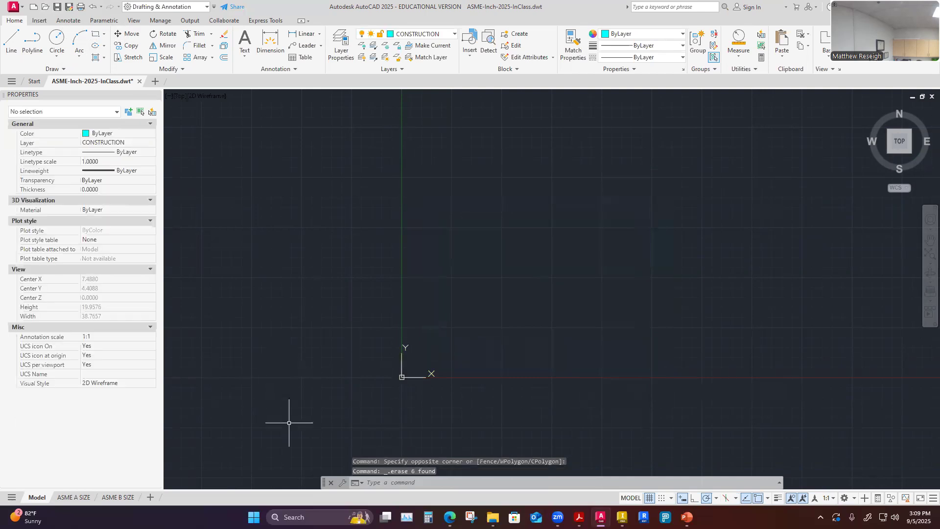
Move the viewport from beside the sheet into the drawing area of the ASME A SIZE layout.
{"action": "left_click", "coordinate": [75, 497]}
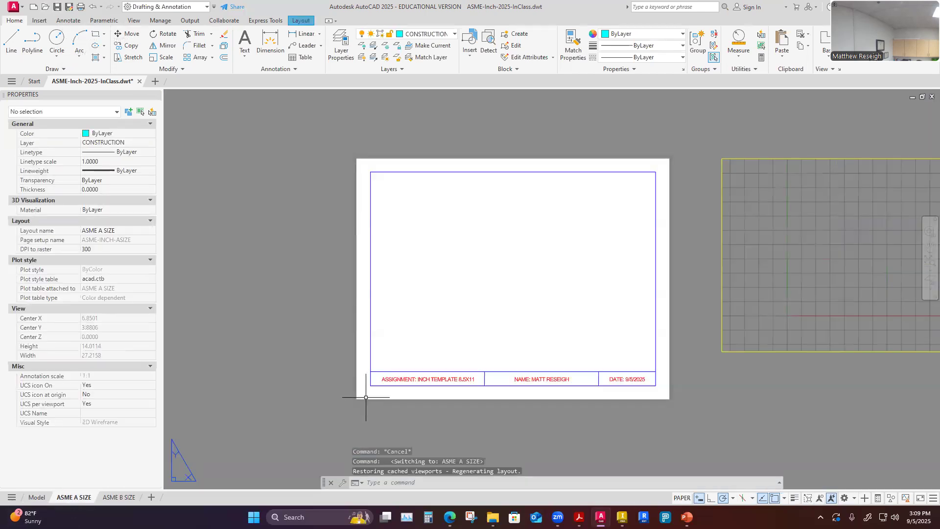
{"action": "left_click", "coordinate": [610, 350]}
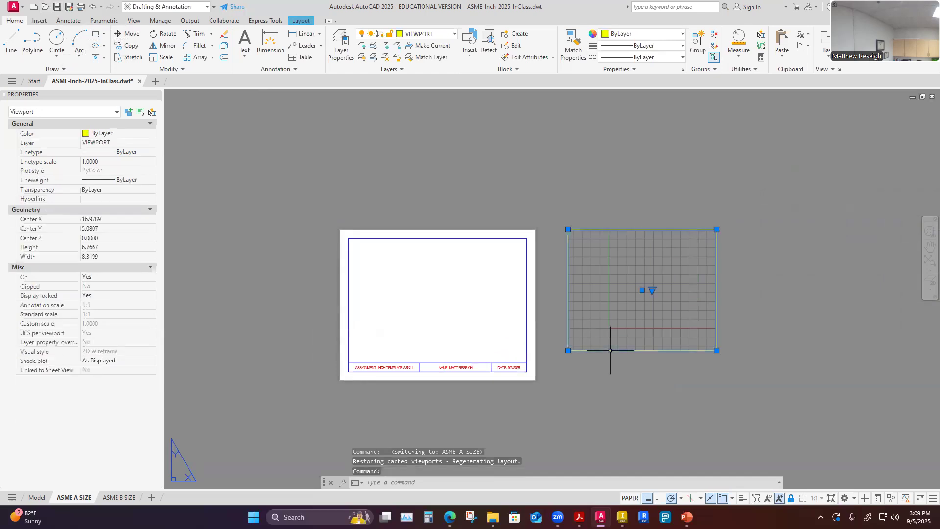
{"action": "left_click", "coordinate": [642, 290]}
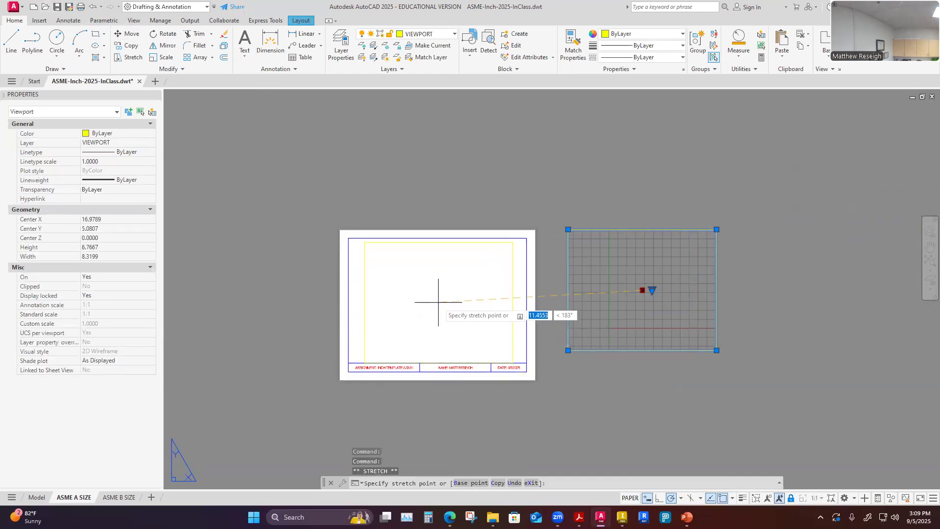
{"action": "left_click", "coordinate": [439, 302]}
Stretch the viewport's corners so it fits inside the border above the title block.
{"action": "scroll", "coordinate": [461, 379], "scroll_direction": "down", "scroll_amount": 1}
{"action": "scroll", "coordinate": [461, 378], "scroll_direction": "up", "scroll_amount": 4}
{"action": "left_click", "coordinate": [584, 325]}
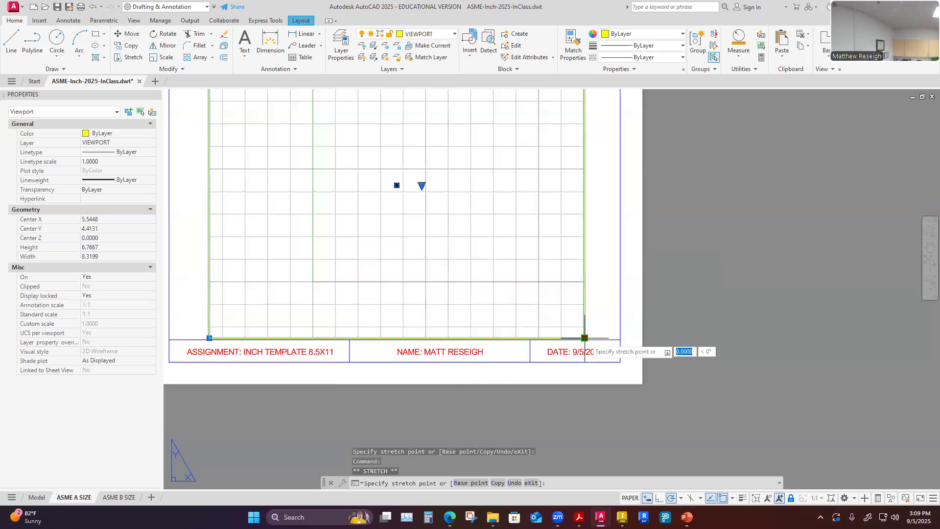
{"action": "left_click", "coordinate": [584, 326]}
{"action": "scroll", "coordinate": [593, 363], "scroll_direction": "down", "scroll_amount": 3}
{"action": "scroll", "coordinate": [453, 248], "scroll_direction": "up", "scroll_amount": 3}
{"action": "left_click", "coordinate": [418, 222]}
{"action": "left_click", "coordinate": [420, 235]}
{"action": "scroll", "coordinate": [555, 301], "scroll_direction": "down", "scroll_amount": 4}
{"action": "left_click", "coordinate": [788, 384]}
{"action": "key", "text": "Escape"}
{"action": "key", "text": "Escape"}
{"action": "key", "text": "Escape"}
Enter the viewport, return to paper space, and save the drawing.
{"action": "scroll", "coordinate": [715, 373], "scroll_direction": "down", "scroll_amount": 3}
{"action": "scroll", "coordinate": [713, 370], "scroll_direction": "up", "scroll_amount": 3}
{"action": "scroll", "coordinate": [712, 369], "scroll_direction": "up", "scroll_amount": 5}
{"action": "scroll", "coordinate": [714, 361], "scroll_direction": "down", "scroll_amount": 3}
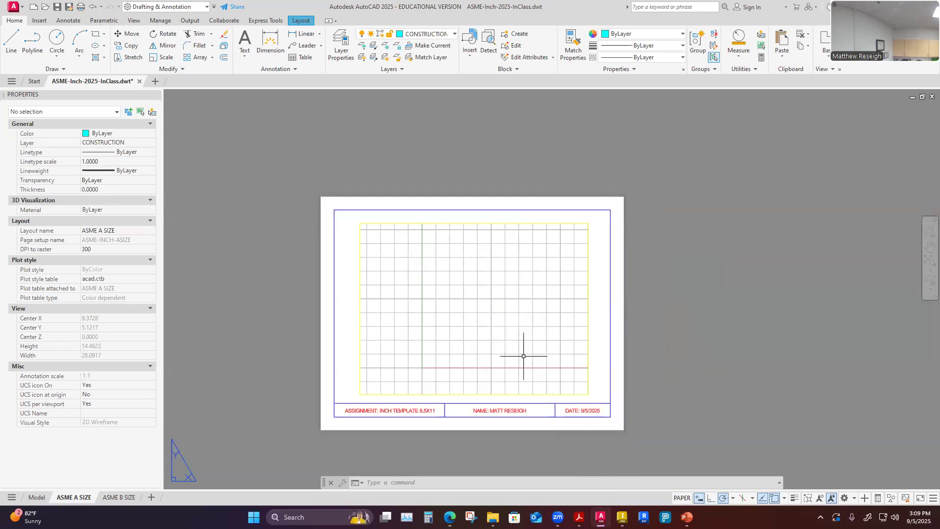
{"action": "double_click", "coordinate": [498, 310]}
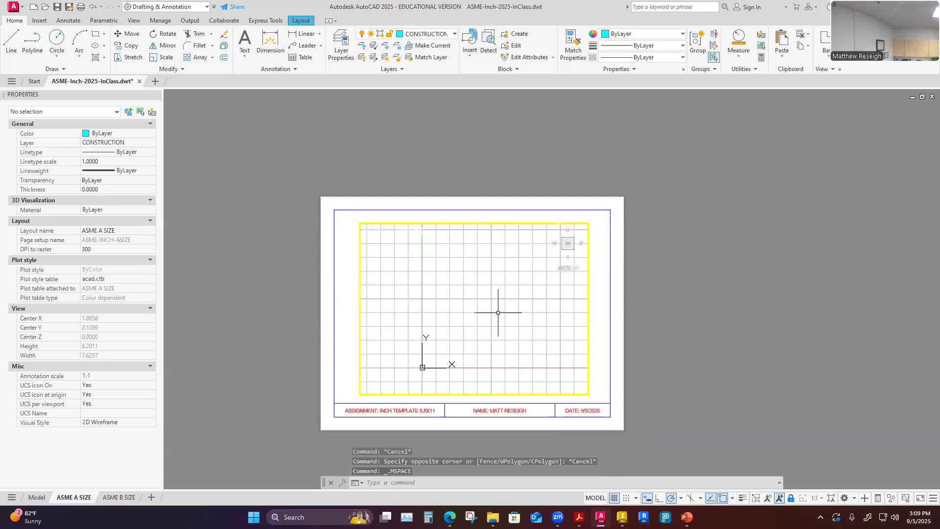
{"action": "left_click", "coordinate": [791, 498]}
{"action": "double_click", "coordinate": [689, 357]}
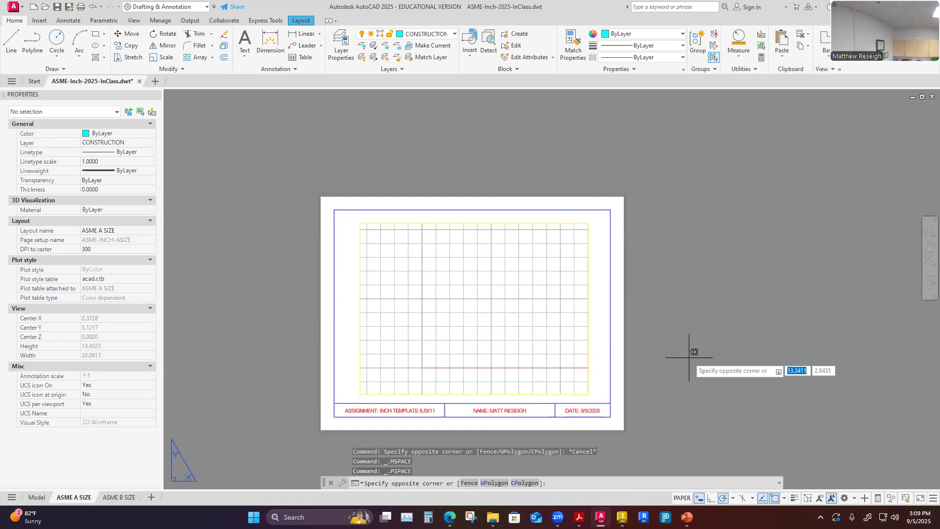
{"action": "key", "text": "Escape"}
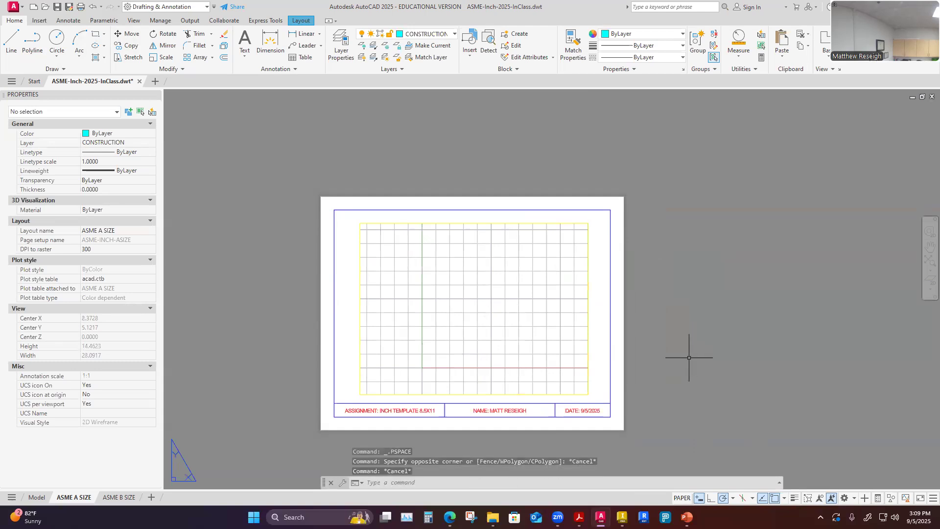
{"action": "left_click", "coordinate": [57, 7]}
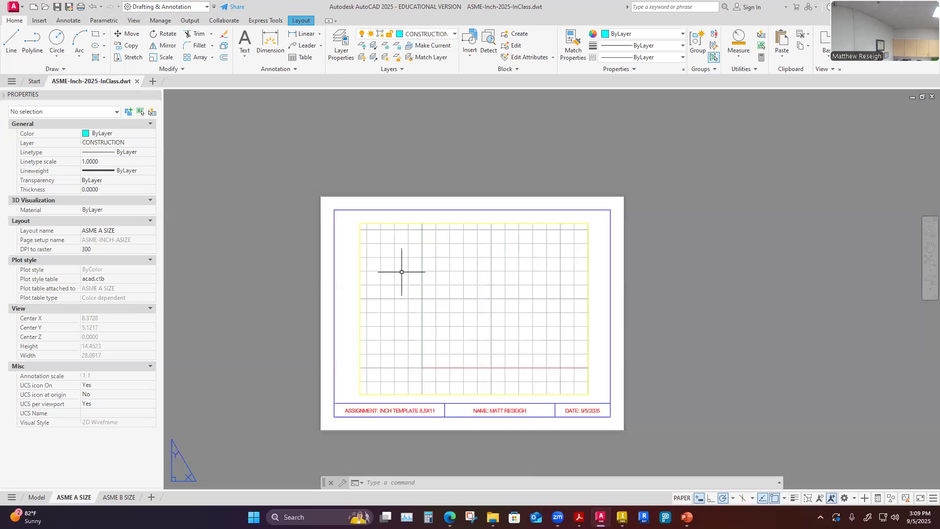
Look over the ASME B SIZE layout and return to the ASME A SIZE layout.
{"action": "left_click", "coordinate": [118, 497]}
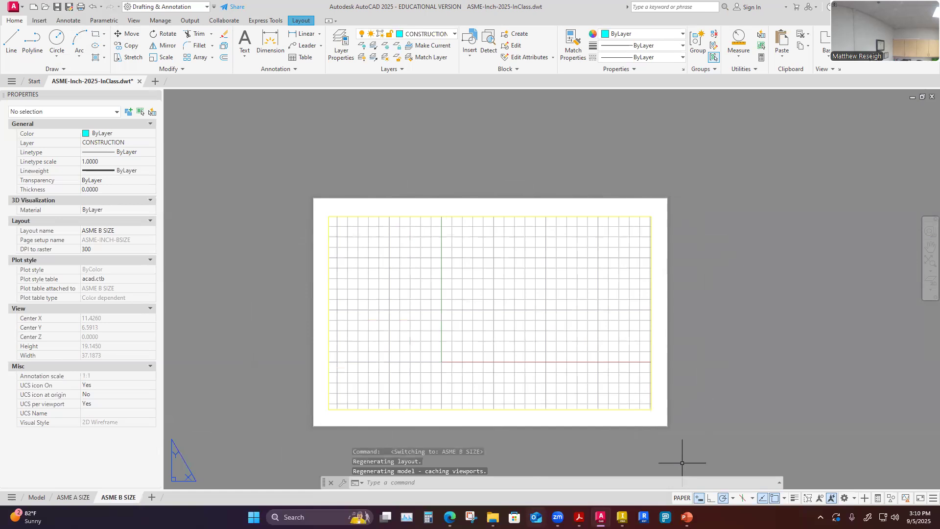
{"action": "left_click", "coordinate": [74, 498]}
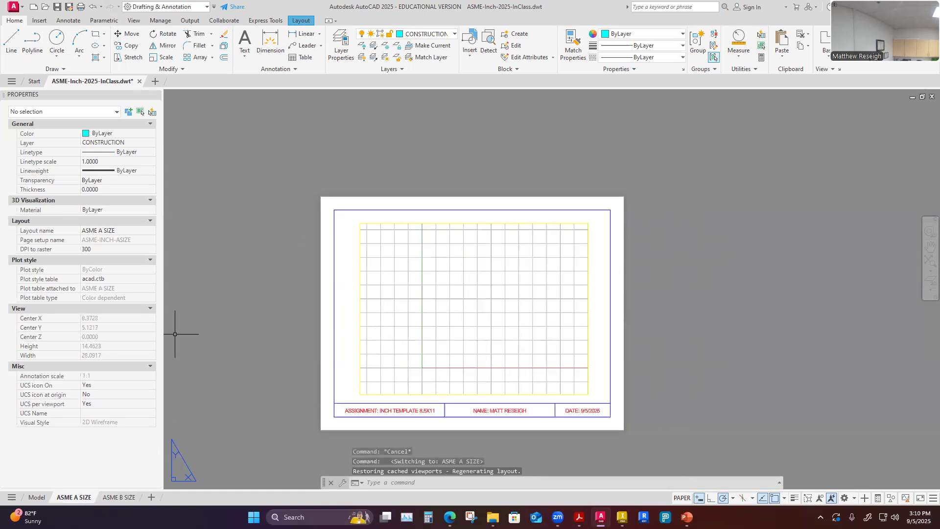
{"action": "scroll", "coordinate": [205, 340], "scroll_direction": "down", "scroll_amount": 2}
{"action": "scroll", "coordinate": [218, 350], "scroll_direction": "up", "scroll_amount": 4}
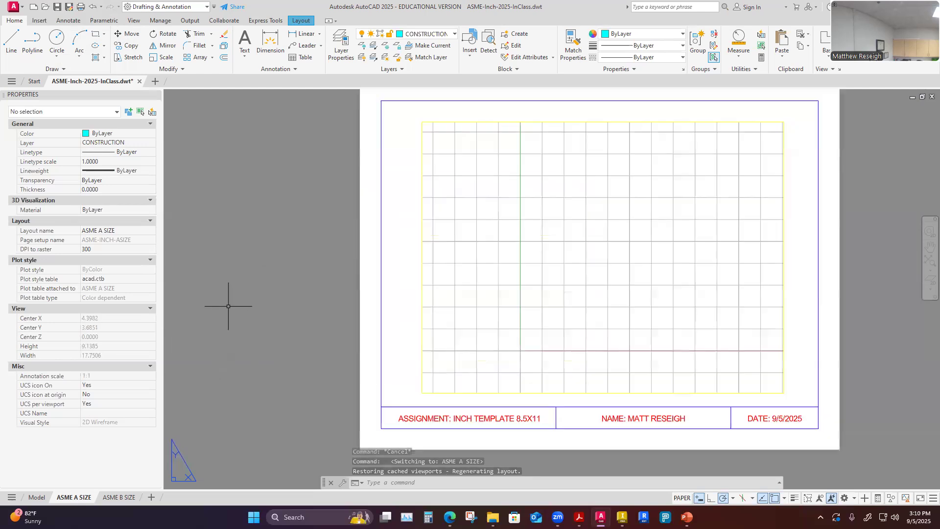
{"action": "scroll", "coordinate": [228, 306], "scroll_direction": "down", "scroll_amount": 2}
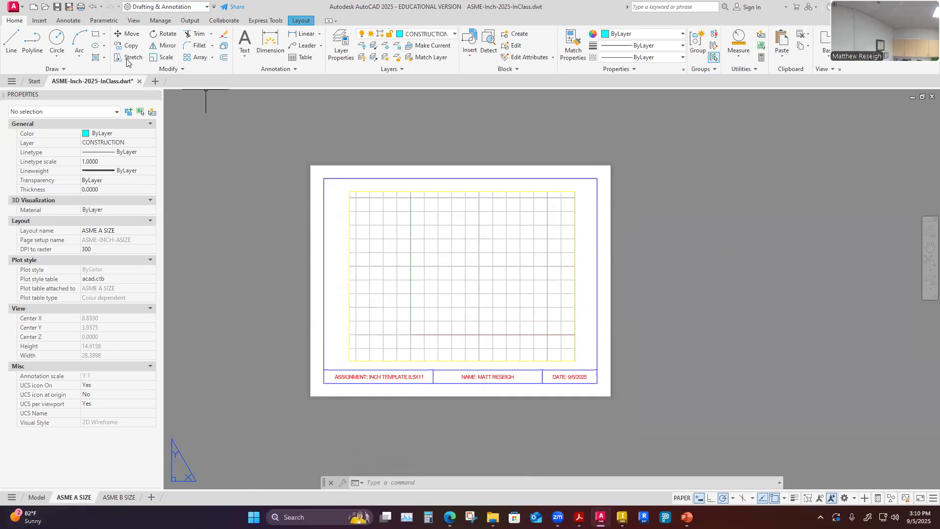
Preview the ASME A SIZE layout plot with DWG To PDF on ANSI full bleed A (8.50 x 11.00 Inches).
{"action": "key", "text": "ctrl+p"}
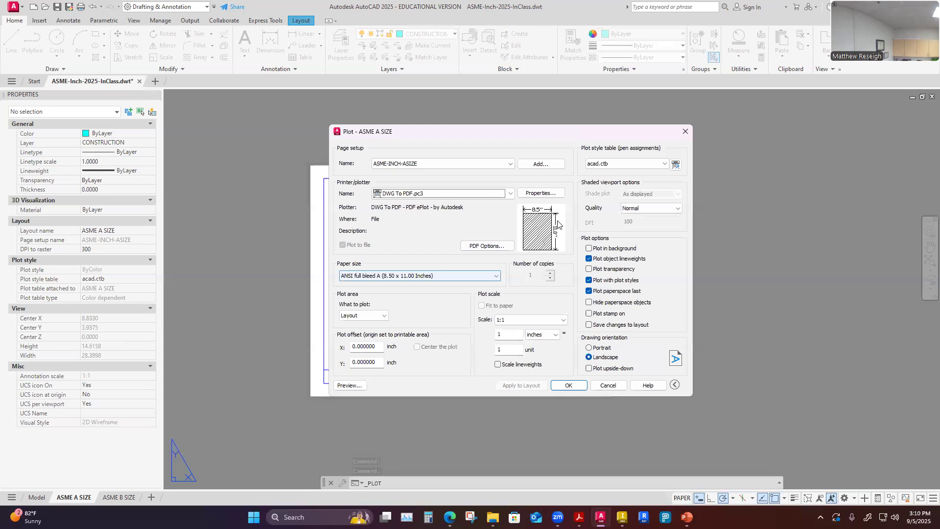
{"action": "left_click", "coordinate": [345, 386]}
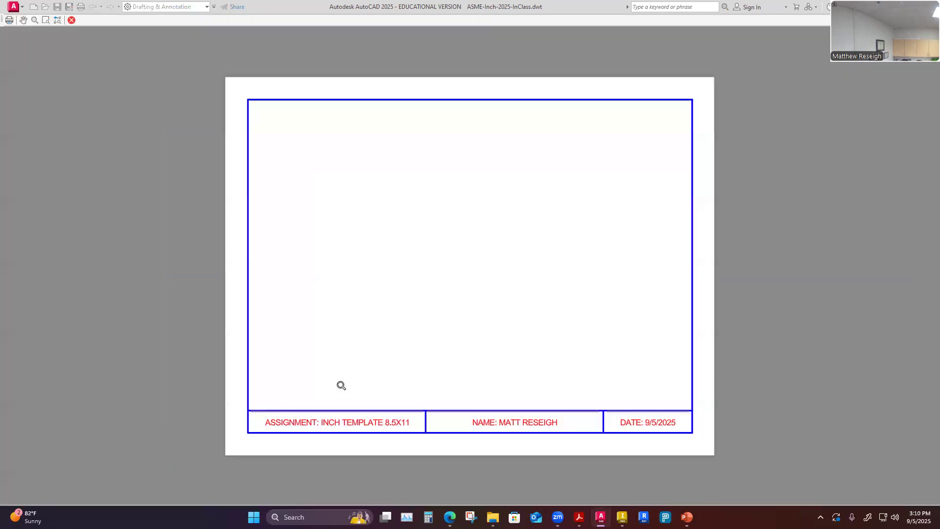
{"action": "scroll", "coordinate": [766, 415], "scroll_direction": "down", "scroll_amount": 2}
{"action": "scroll", "coordinate": [764, 412], "scroll_direction": "up", "scroll_amount": 2}
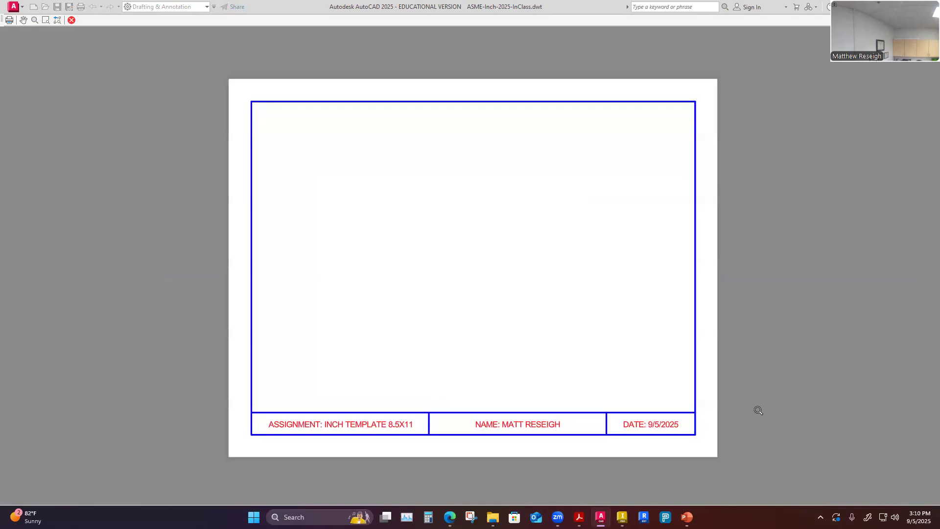
{"action": "scroll", "coordinate": [747, 409], "scroll_direction": "down", "scroll_amount": 2}
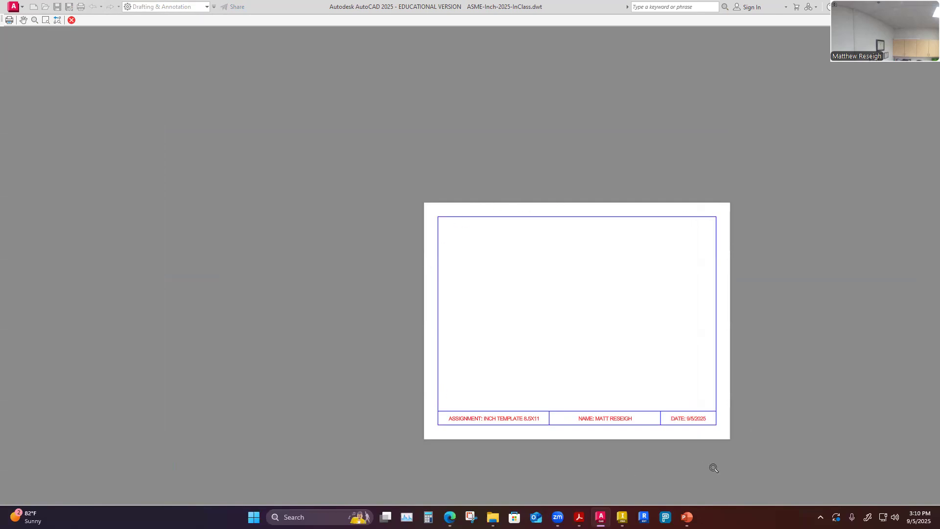
{"action": "scroll", "coordinate": [752, 454], "scroll_direction": "up", "scroll_amount": 2}
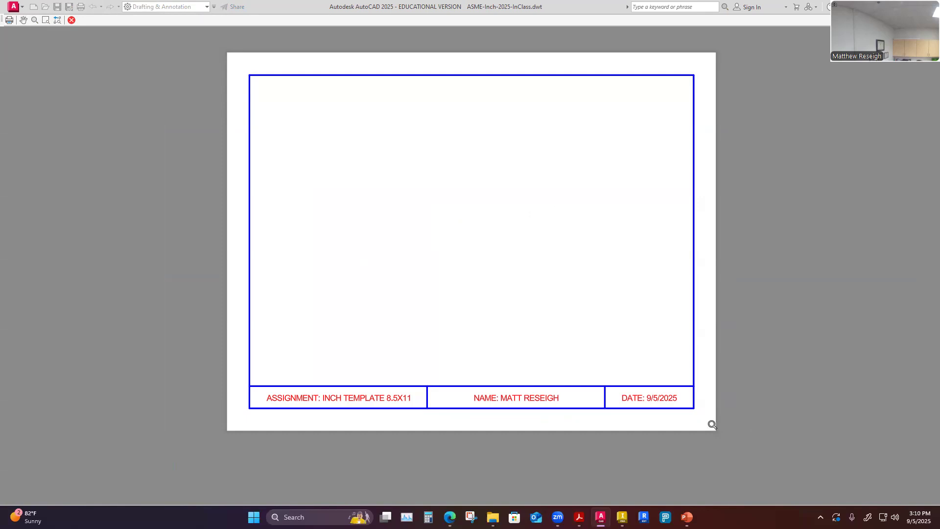
{"action": "scroll", "coordinate": [619, 433], "scroll_direction": "down", "scroll_amount": 2}
{"action": "scroll", "coordinate": [619, 434], "scroll_direction": "up", "scroll_amount": 2}
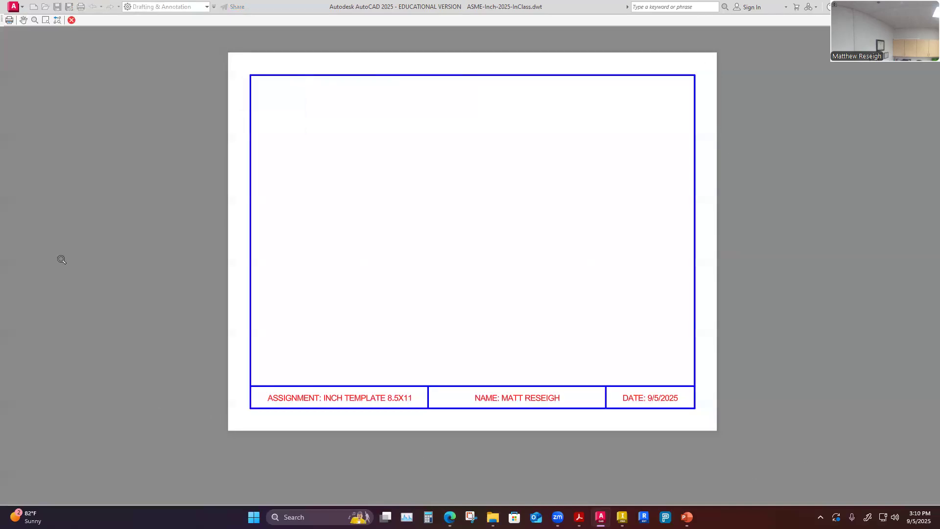
{"action": "left_click", "coordinate": [72, 21]}
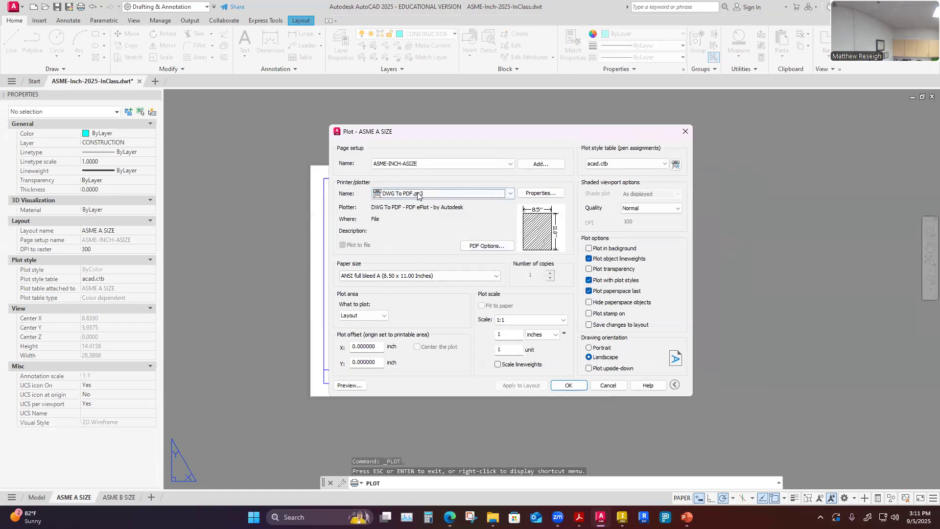
Plot the layout to PDF as ASME-Inch-2025-InClass-ASME A SIZE.pdf in the ISU CADD CADD1108 0-General folder.
{"action": "left_click", "coordinate": [569, 386]}
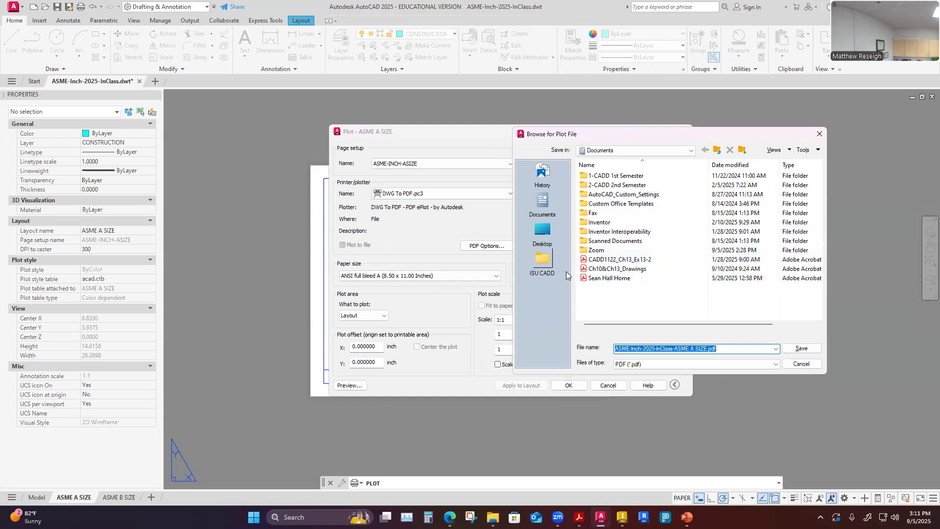
{"action": "left_click", "coordinate": [542, 232]}
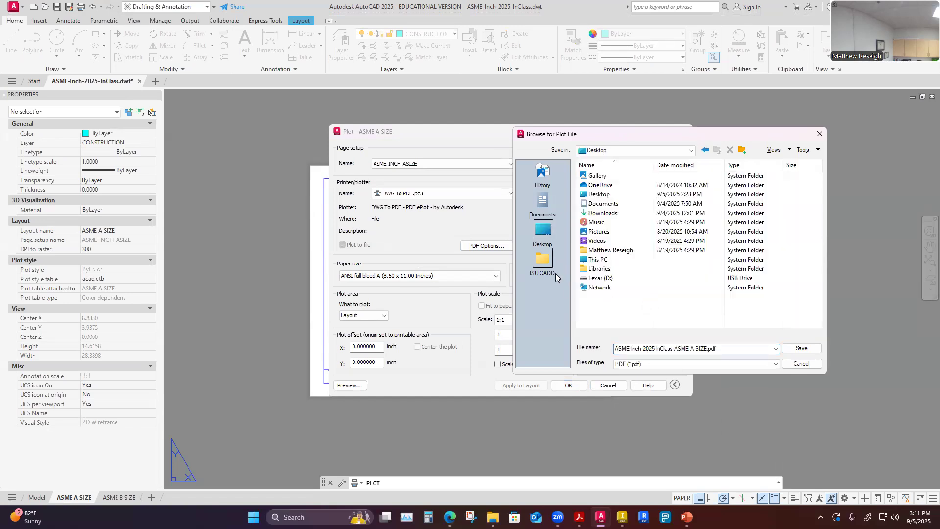
{"action": "left_click", "coordinate": [547, 265]}
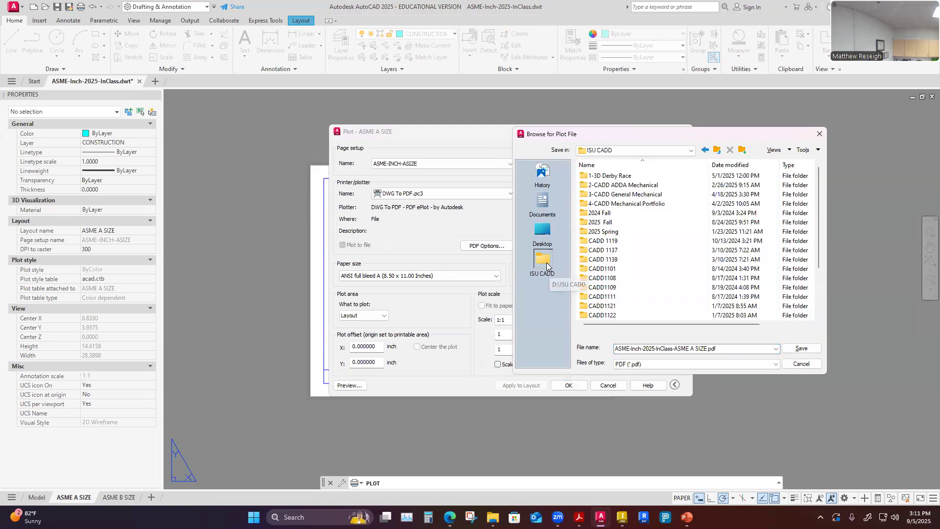
{"action": "double_click", "coordinate": [619, 279]}
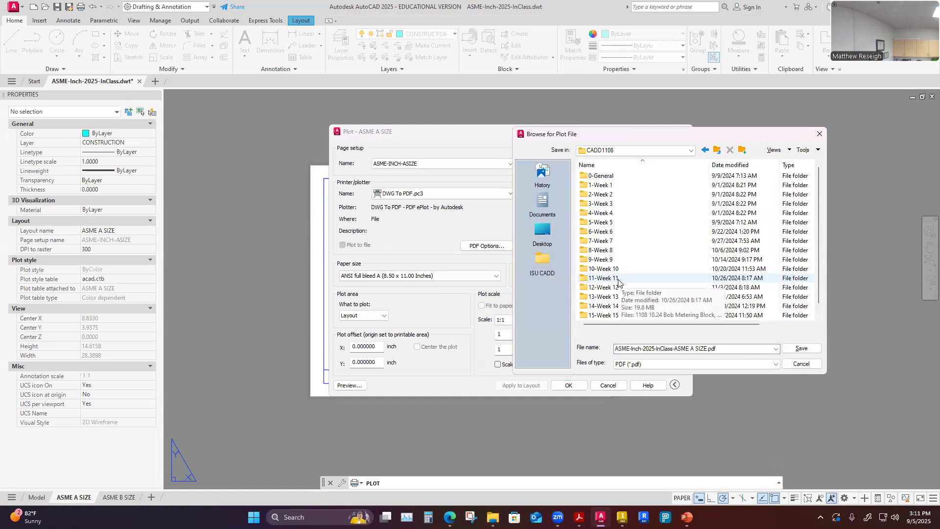
{"action": "double_click", "coordinate": [610, 195]}
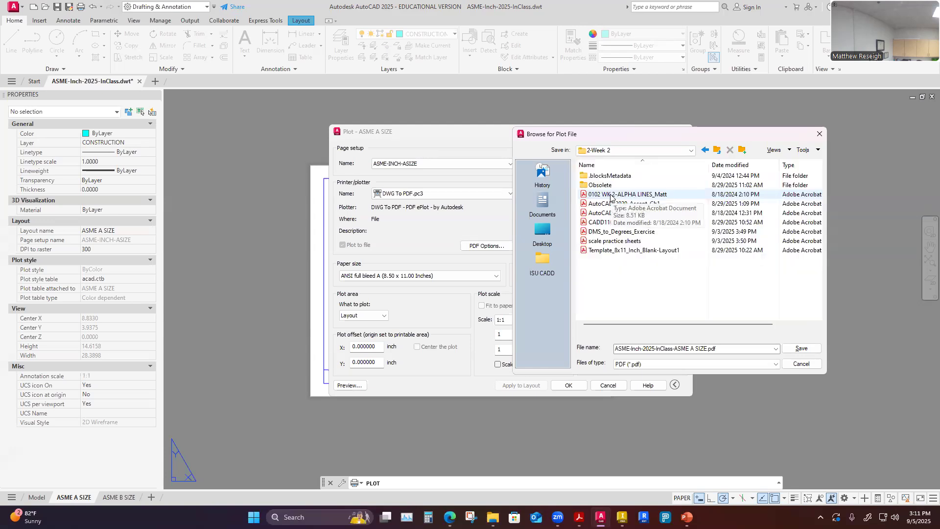
{"action": "left_click", "coordinate": [717, 152]}
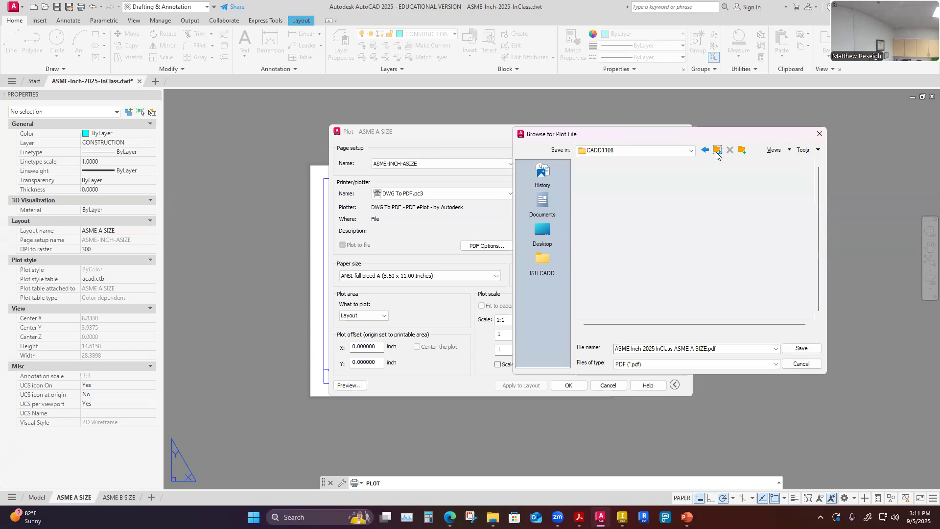
{"action": "double_click", "coordinate": [613, 176]}
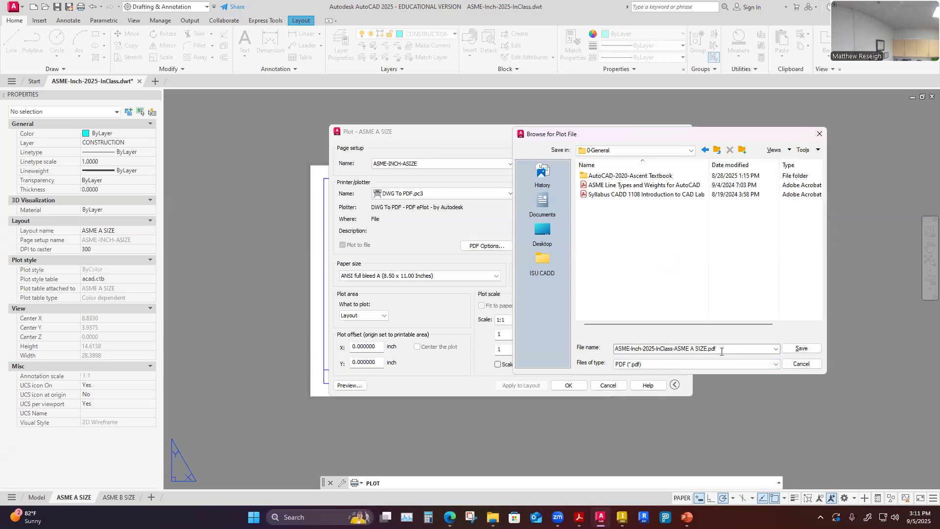
{"action": "left_click", "coordinate": [798, 350]}
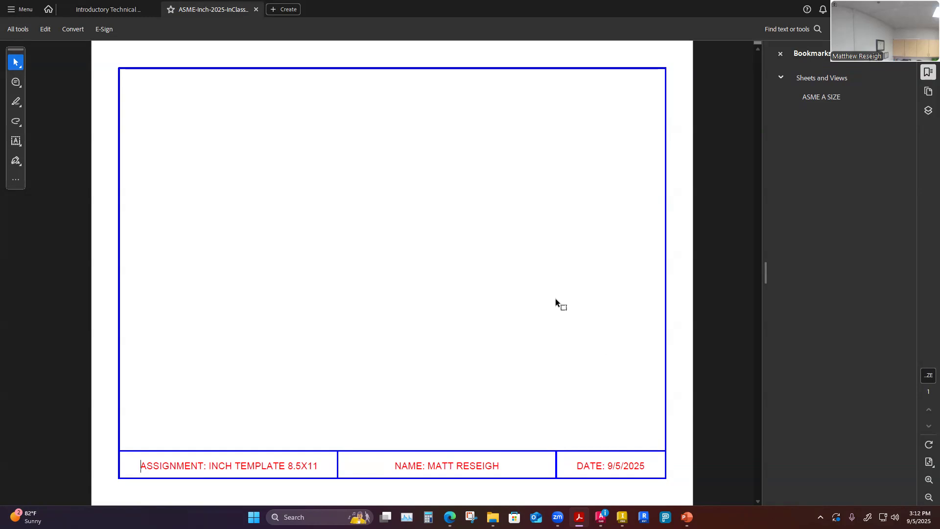
Close the bookmarks pane in the PDF viewer and review the plotted sheet.
{"action": "left_click", "coordinate": [781, 53]}
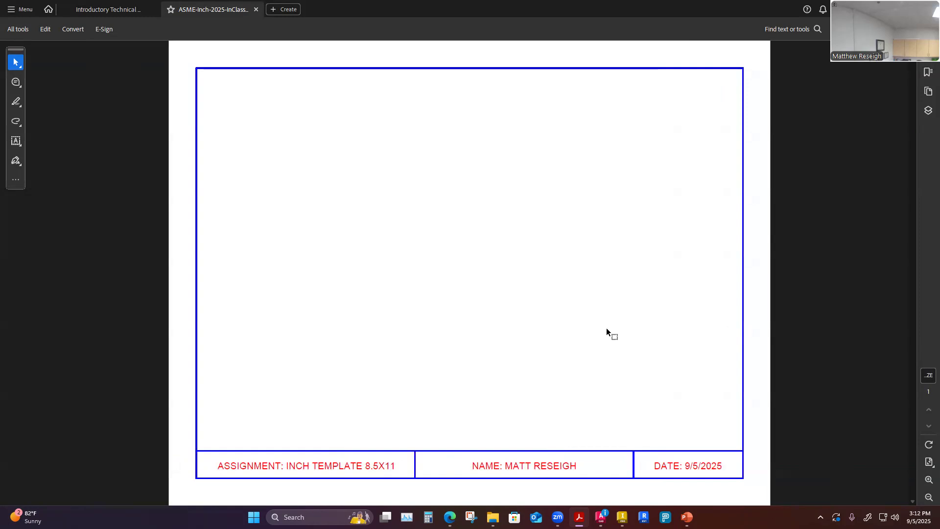
{"action": "scroll", "coordinate": [606, 327], "scroll_direction": "down", "scroll_amount": 1, "text": "ctrl"}
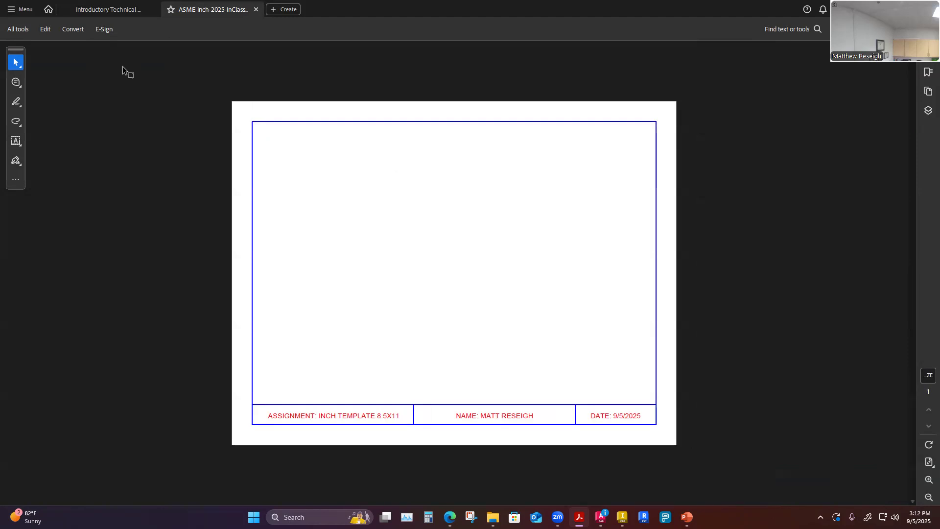
{"action": "mouse_move", "coordinate": [451, 517]}
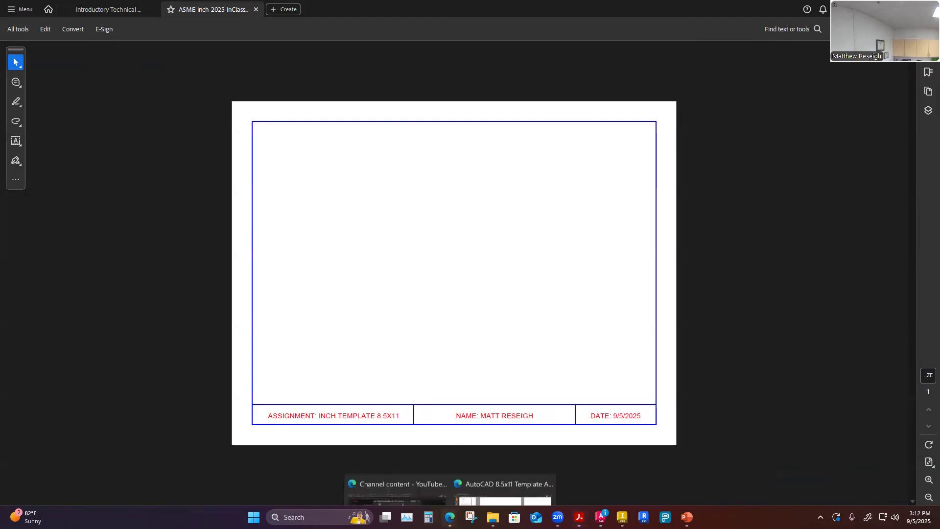
Switch to the course assignment page and review the template dimension drawing and the grading rubric.
{"action": "left_click", "coordinate": [494, 491]}
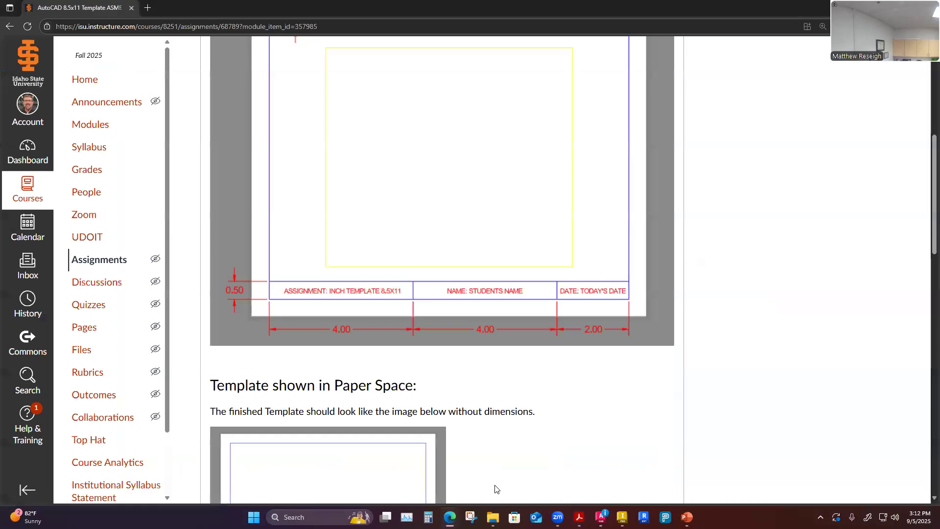
{"action": "scroll", "coordinate": [497, 361], "scroll_direction": "down", "scroll_amount": 5}
{"action": "scroll", "coordinate": [494, 368], "scroll_direction": "up", "scroll_amount": 4}
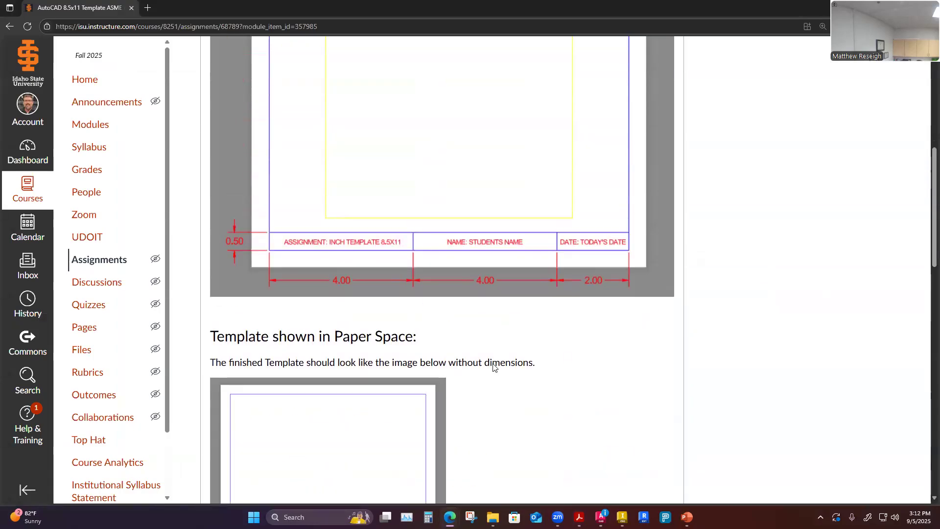
{"action": "scroll", "coordinate": [492, 368], "scroll_direction": "down", "scroll_amount": 1, "text": "ctrl"}
{"action": "scroll", "coordinate": [489, 374], "scroll_direction": "up", "scroll_amount": 1, "text": "ctrl"}
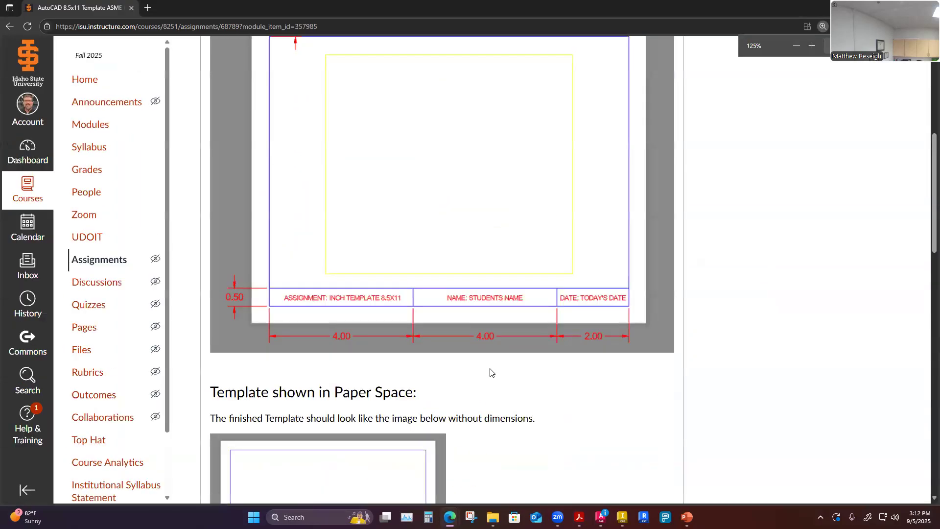
{"action": "scroll", "coordinate": [492, 373], "scroll_direction": "down", "scroll_amount": 2, "text": "ctrl"}
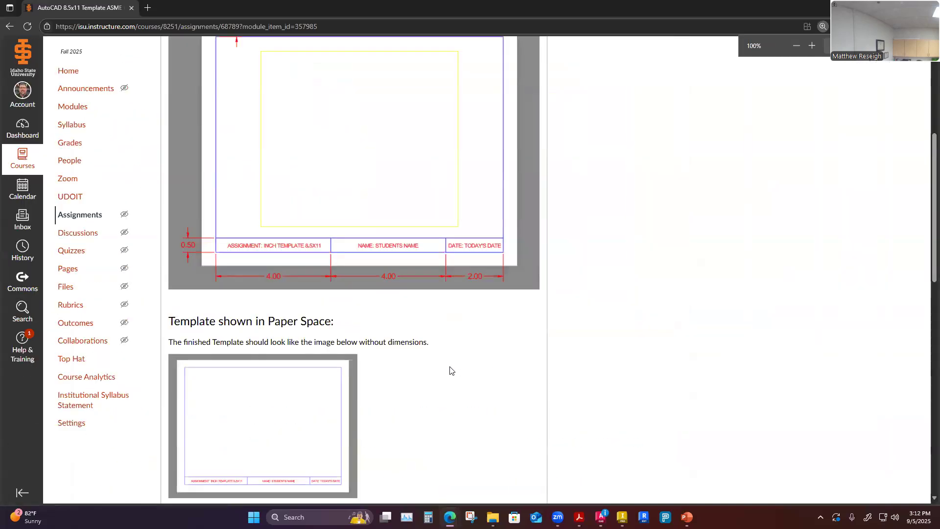
{"action": "scroll", "coordinate": [451, 371], "scroll_direction": "up", "scroll_amount": 2, "text": "ctrl"}
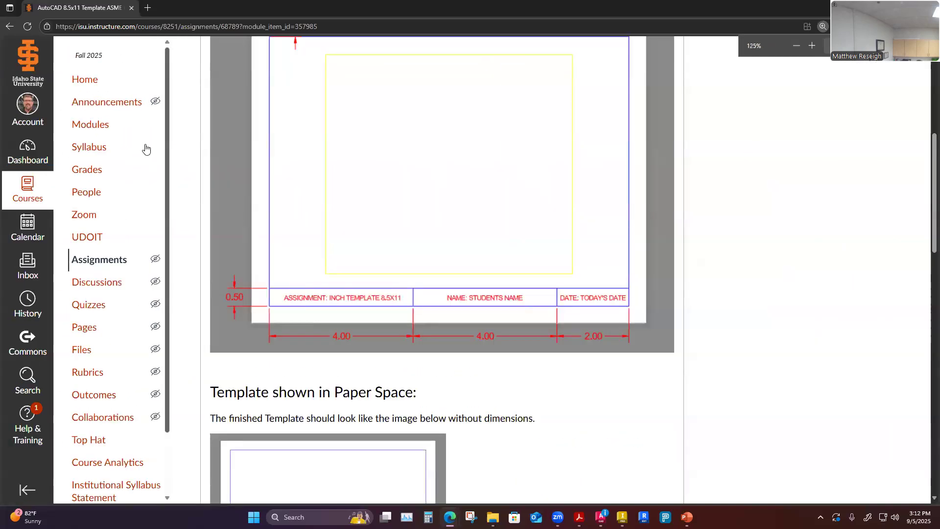
{"action": "scroll", "coordinate": [294, 240], "scroll_direction": "up", "scroll_amount": 6}
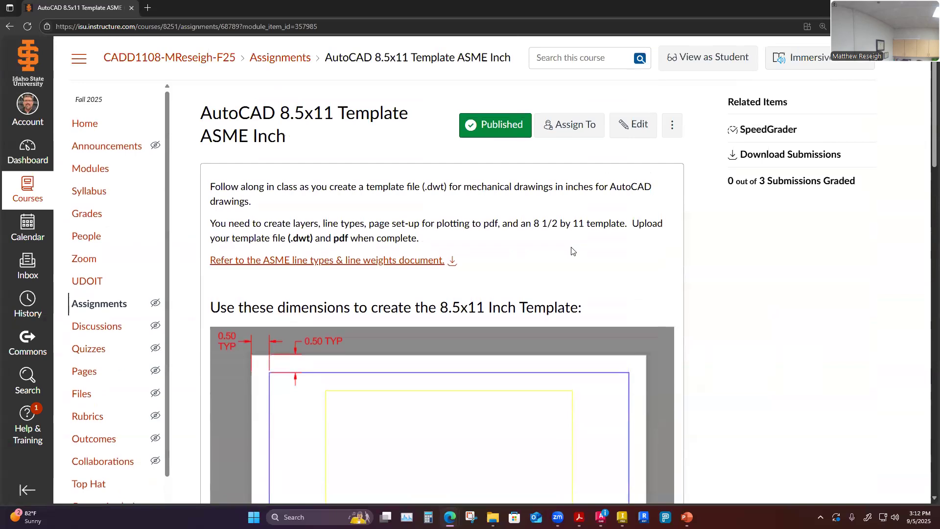
{"action": "scroll", "coordinate": [573, 251], "scroll_direction": "down", "scroll_amount": 15}
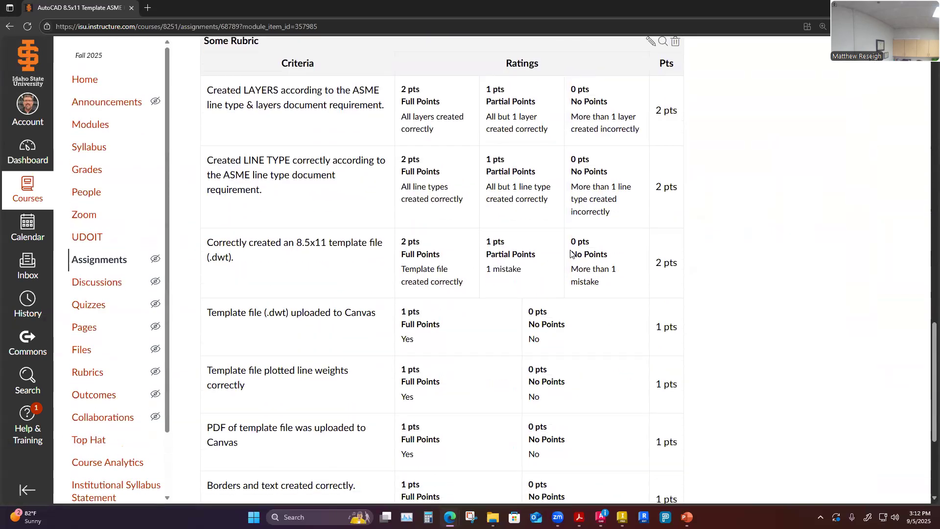
{"action": "scroll", "coordinate": [570, 253], "scroll_direction": "down", "scroll_amount": 3}
{"action": "scroll", "coordinate": [568, 256], "scroll_direction": "up", "scroll_amount": 7}
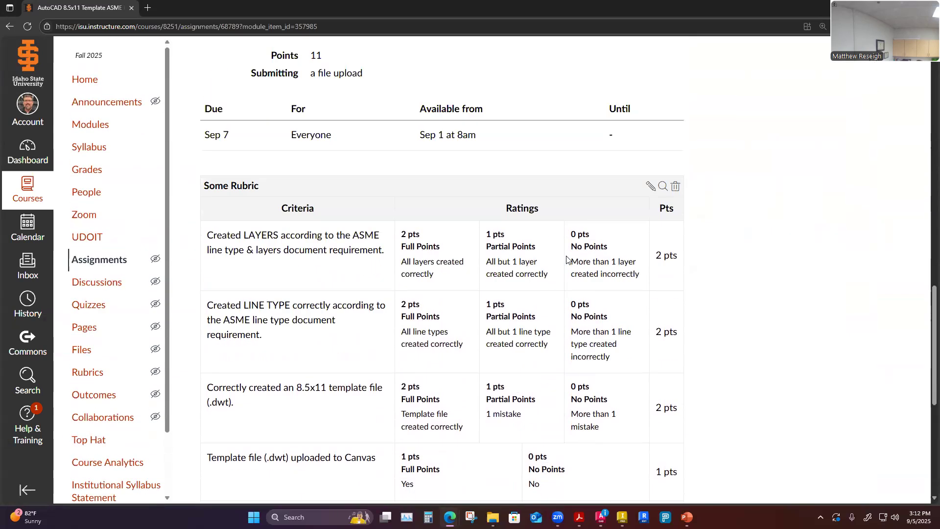
{"action": "scroll", "coordinate": [487, 266], "scroll_direction": "down", "scroll_amount": 3}
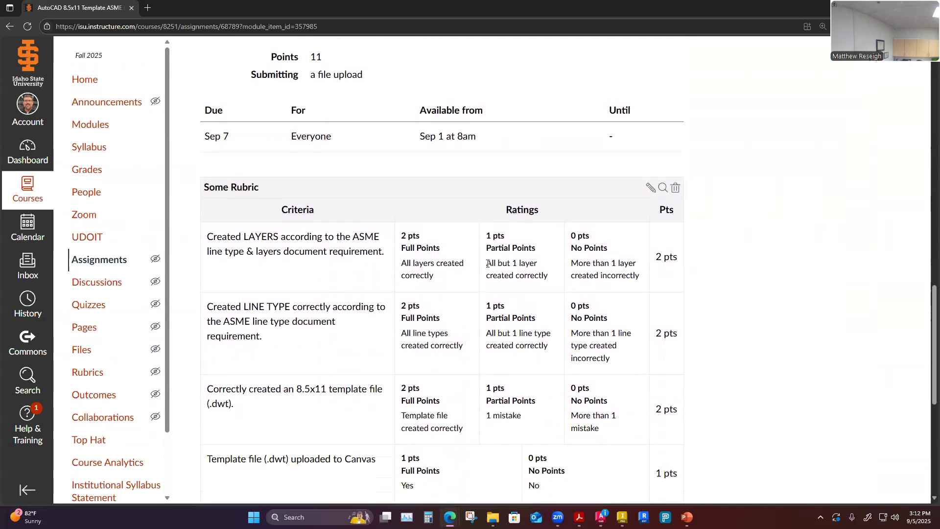
{"action": "scroll", "coordinate": [254, 221], "scroll_direction": "down", "scroll_amount": 1}
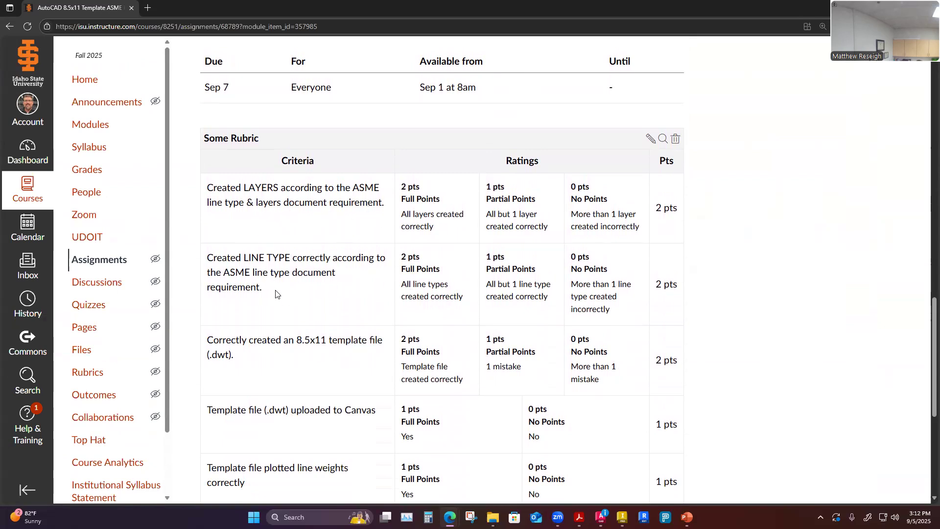
{"action": "scroll", "coordinate": [329, 270], "scroll_direction": "down", "scroll_amount": 2}
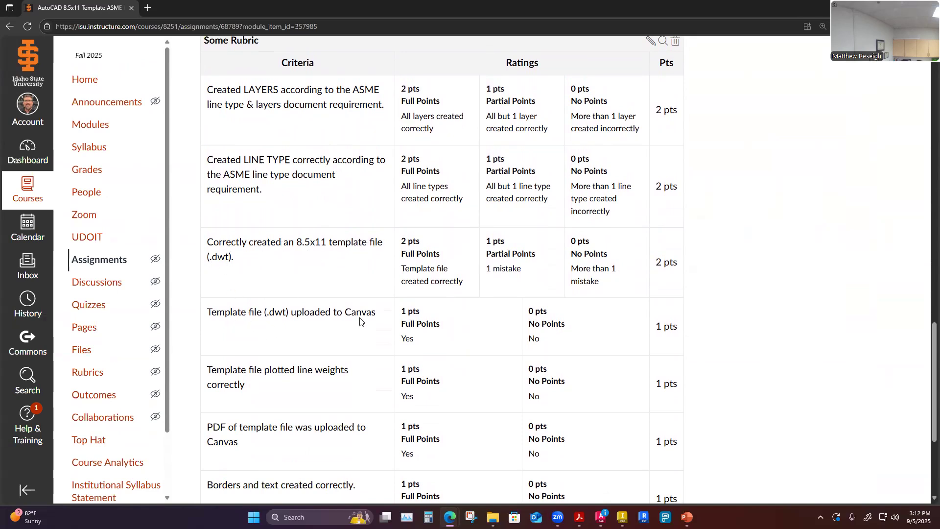
{"action": "scroll", "coordinate": [361, 322], "scroll_direction": "down", "scroll_amount": 2}
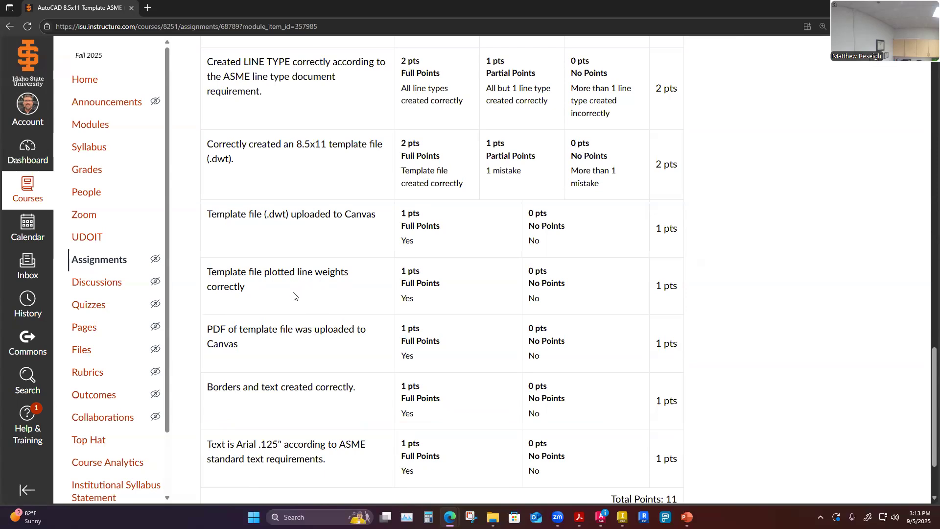
{"action": "scroll", "coordinate": [265, 294], "scroll_direction": "down", "scroll_amount": 1}
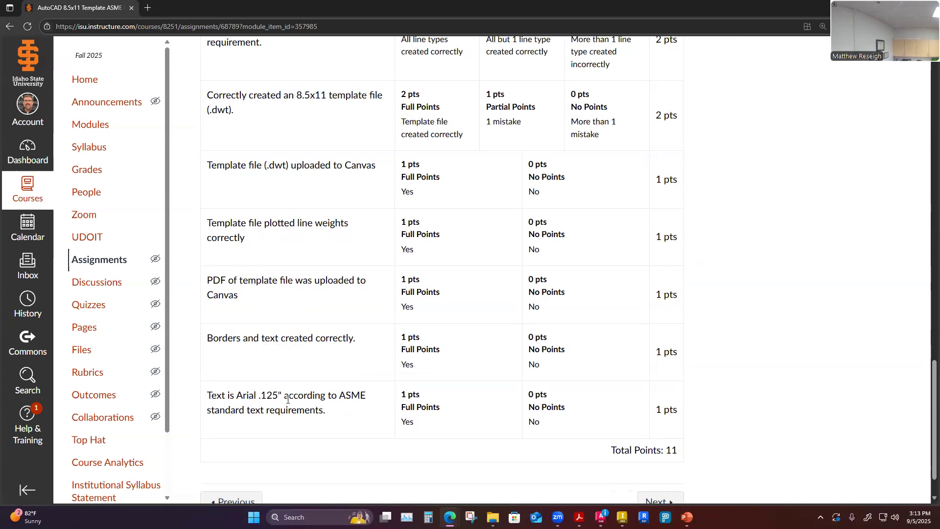
{"action": "scroll", "coordinate": [288, 399], "scroll_direction": "down", "scroll_amount": 1}
{"action": "scroll", "coordinate": [287, 399], "scroll_direction": "up", "scroll_amount": 15}
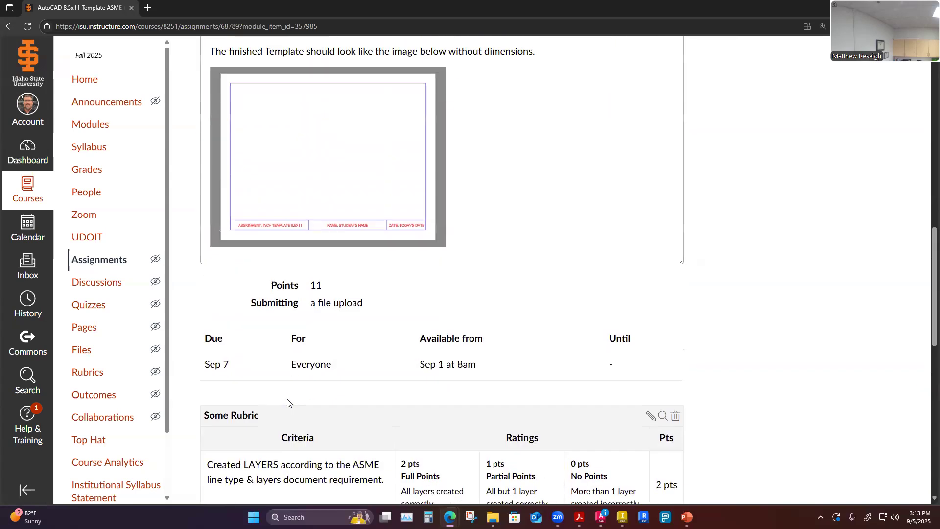
{"action": "scroll", "coordinate": [288, 402], "scroll_direction": "up", "scroll_amount": 9}
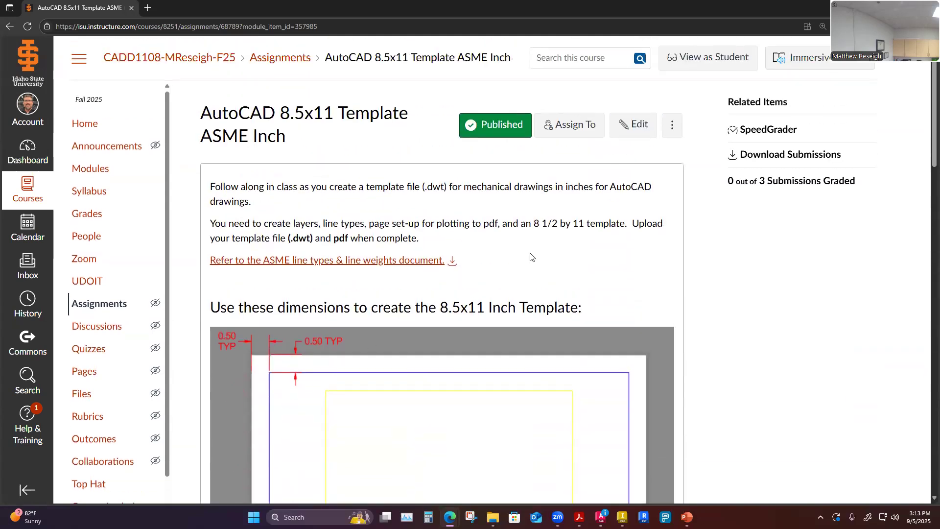
{"action": "scroll", "coordinate": [531, 257], "scroll_direction": "down", "scroll_amount": 20}
{"action": "scroll", "coordinate": [526, 269], "scroll_direction": "down", "scroll_amount": 5}
{"action": "scroll", "coordinate": [531, 277], "scroll_direction": "up", "scroll_amount": 20}
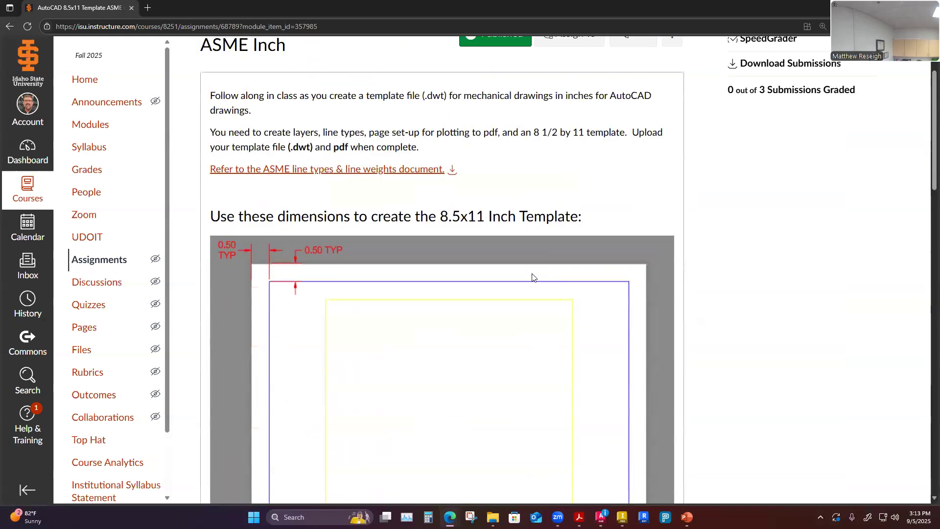
{"action": "scroll", "coordinate": [533, 278], "scroll_direction": "up", "scroll_amount": 3}
Open the assignment's edit settings to review submission options, cancel without saving, and revisit the template dimensions image.
{"action": "left_click", "coordinate": [631, 125]}
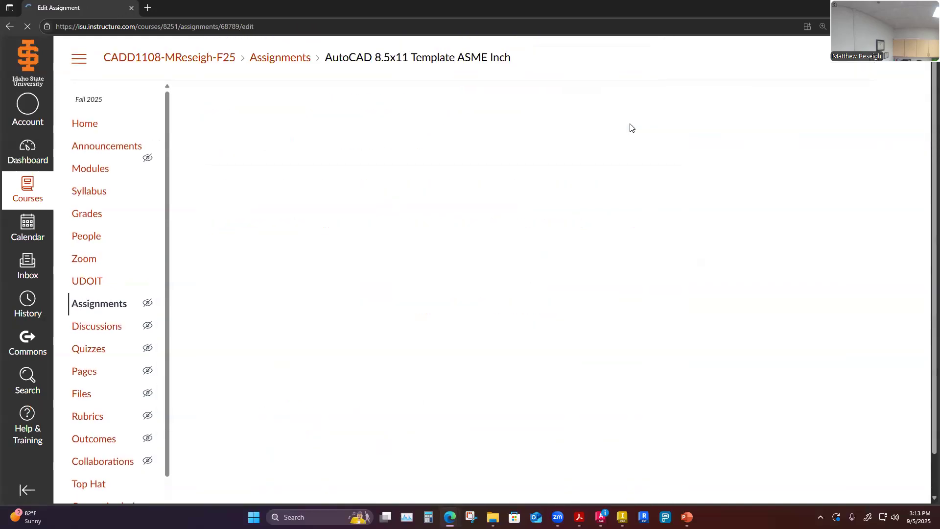
{"action": "scroll", "coordinate": [604, 279], "scroll_direction": "down", "scroll_amount": 12}
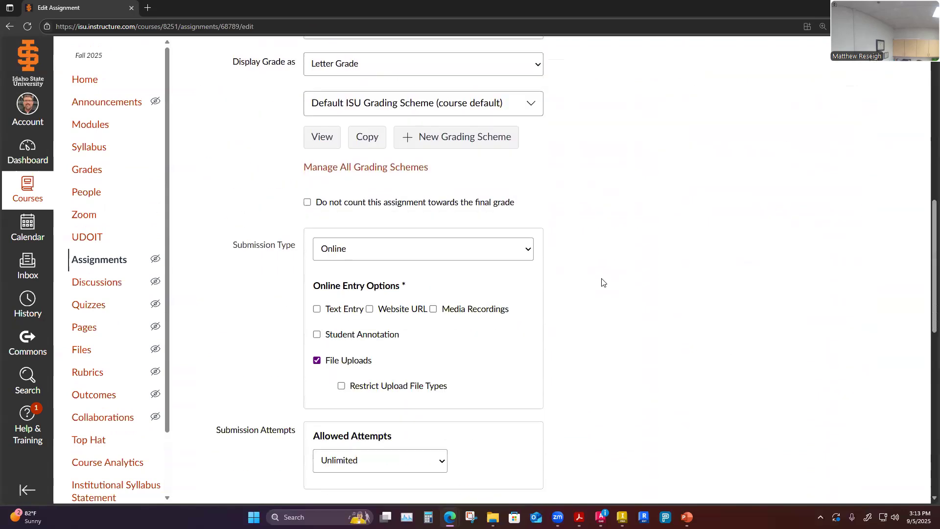
{"action": "scroll", "coordinate": [603, 283], "scroll_direction": "down", "scroll_amount": 2}
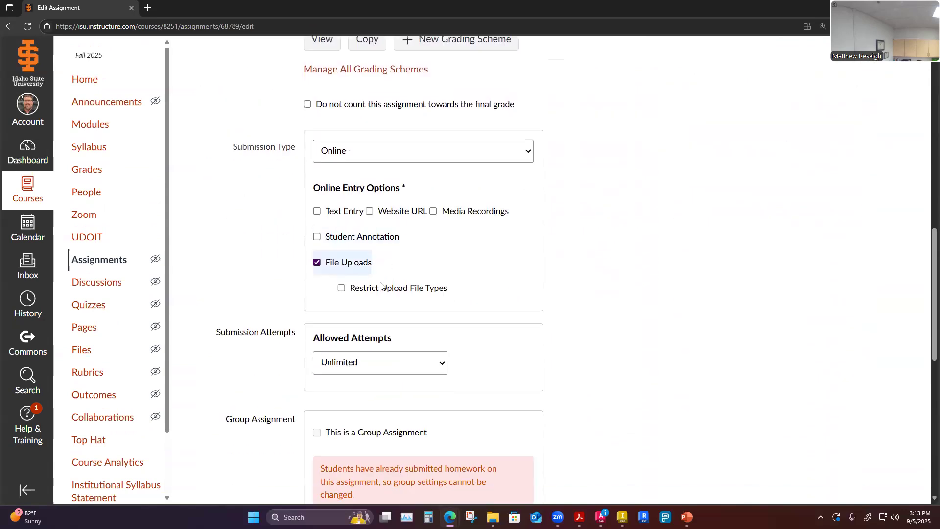
{"action": "scroll", "coordinate": [534, 267], "scroll_direction": "down", "scroll_amount": 1}
{"action": "scroll", "coordinate": [539, 269], "scroll_direction": "down", "scroll_amount": 5}
{"action": "scroll", "coordinate": [603, 299], "scroll_direction": "down", "scroll_amount": 3}
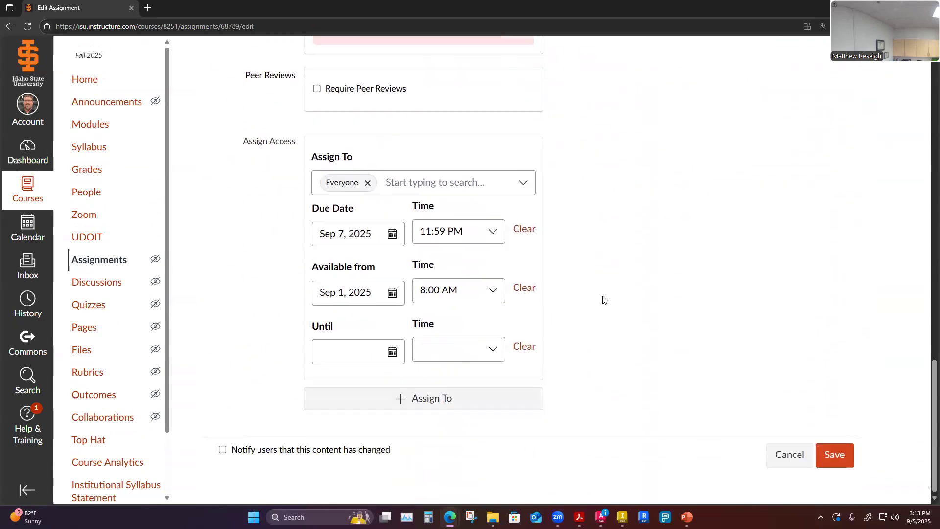
{"action": "left_click", "coordinate": [790, 455]}
{"action": "scroll", "coordinate": [583, 280], "scroll_direction": "down", "scroll_amount": 1}
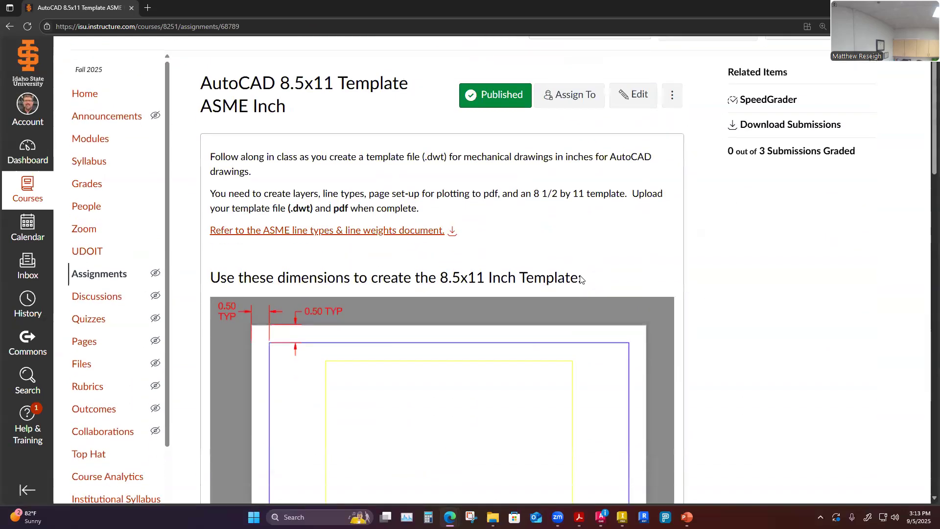
{"action": "scroll", "coordinate": [581, 279], "scroll_direction": "down", "scroll_amount": 2}
{"action": "scroll", "coordinate": [581, 280], "scroll_direction": "down", "scroll_amount": 3}
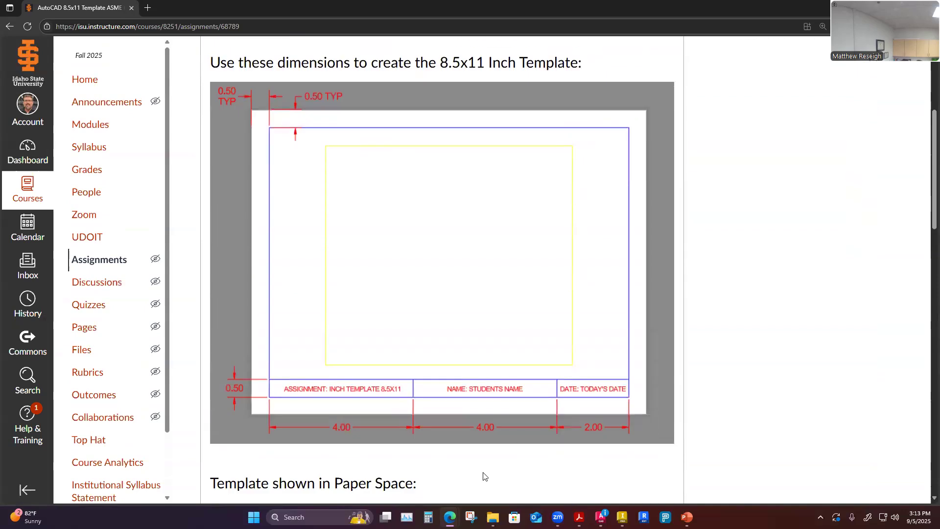
Return to AutoCAD and close the Plot and Publish Job Complete notification.
{"action": "mouse_move", "coordinate": [493, 518]}
{"action": "left_click", "coordinate": [602, 518]}
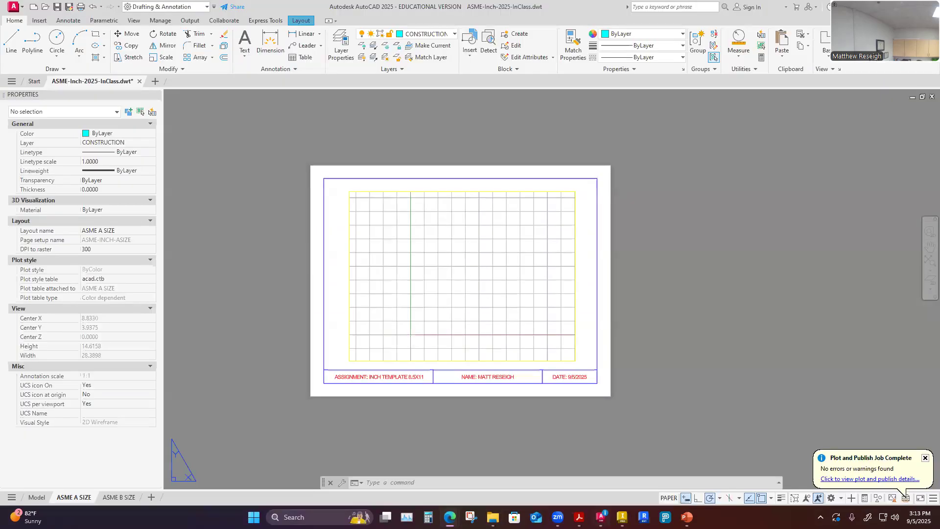
{"action": "left_click", "coordinate": [926, 459]}
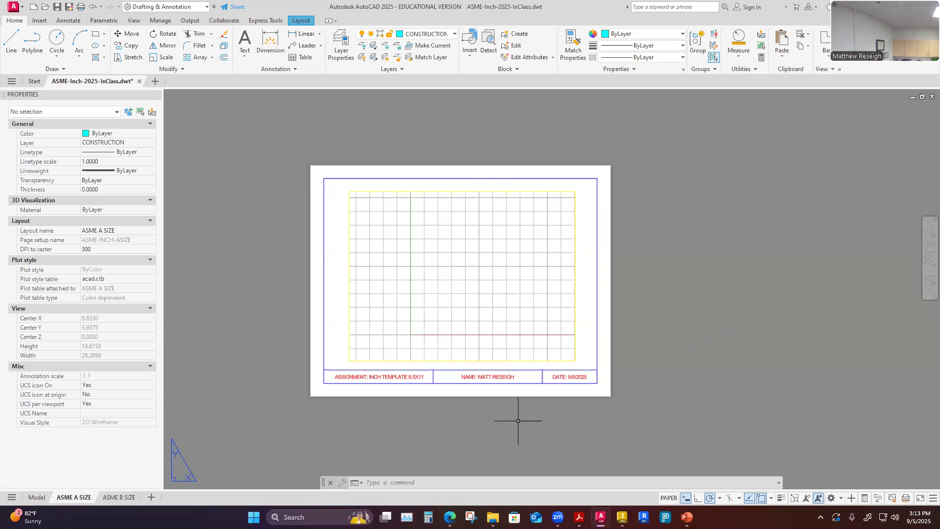
Browse in File Explorer to the ISU CADD > CADD1108 > 0-General folder to check the saved template and PDF, then return to AutoCAD.
{"action": "left_click", "coordinate": [492, 517]}
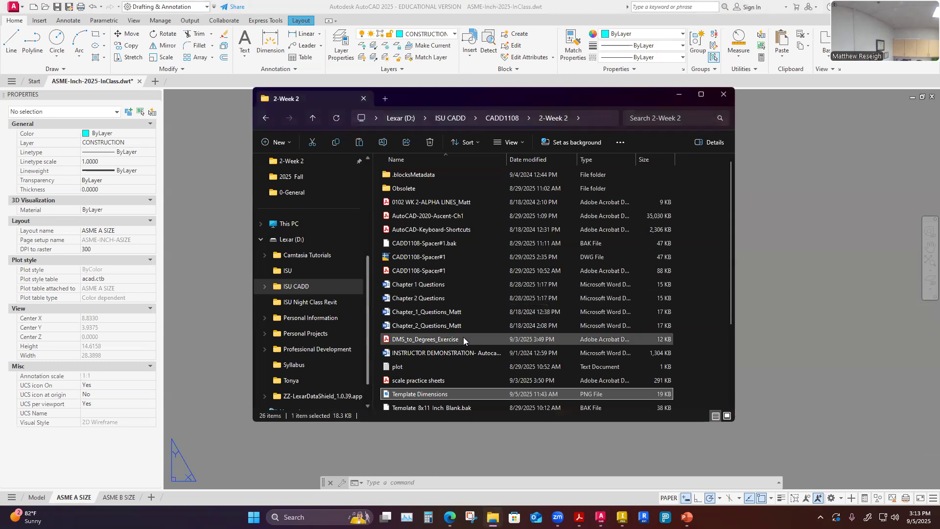
{"action": "left_click", "coordinate": [298, 286]}
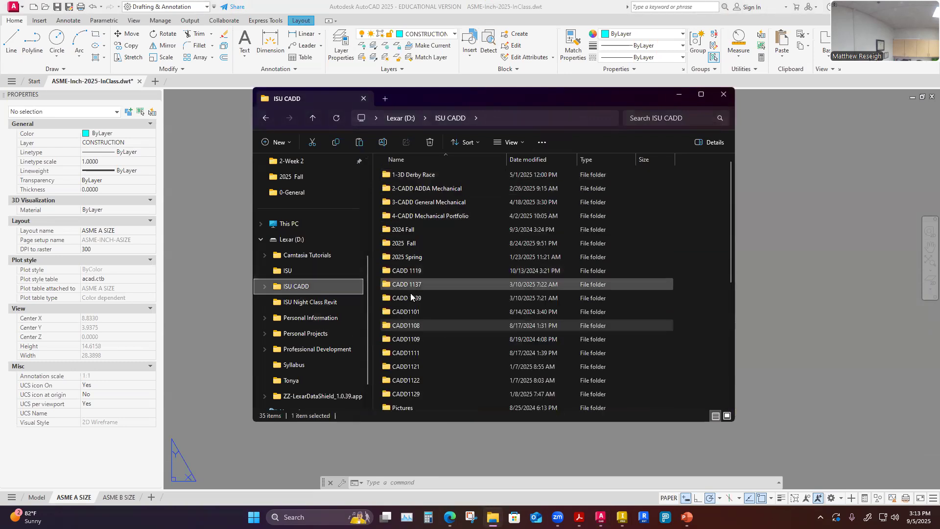
{"action": "double_click", "coordinate": [413, 324]}
{"action": "double_click", "coordinate": [406, 175]}
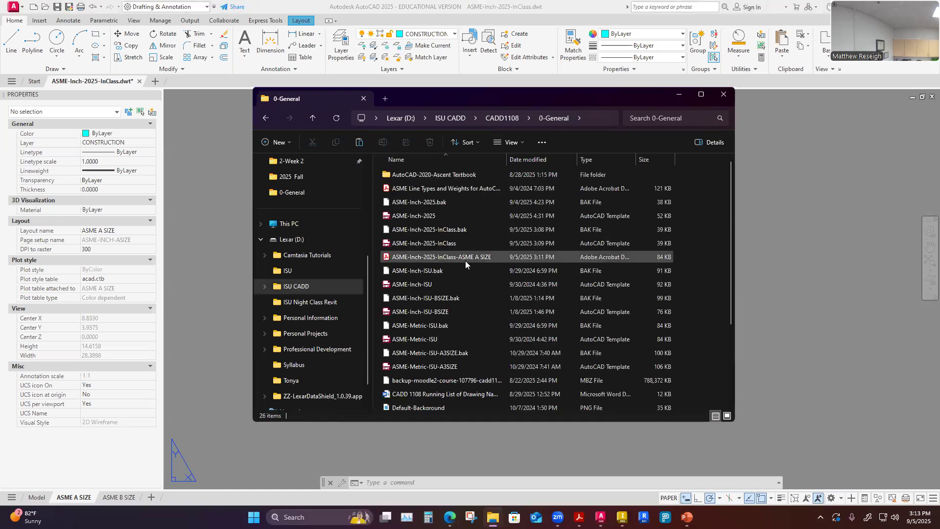
{"action": "scroll", "coordinate": [466, 263], "scroll_direction": "down", "scroll_amount": 3}
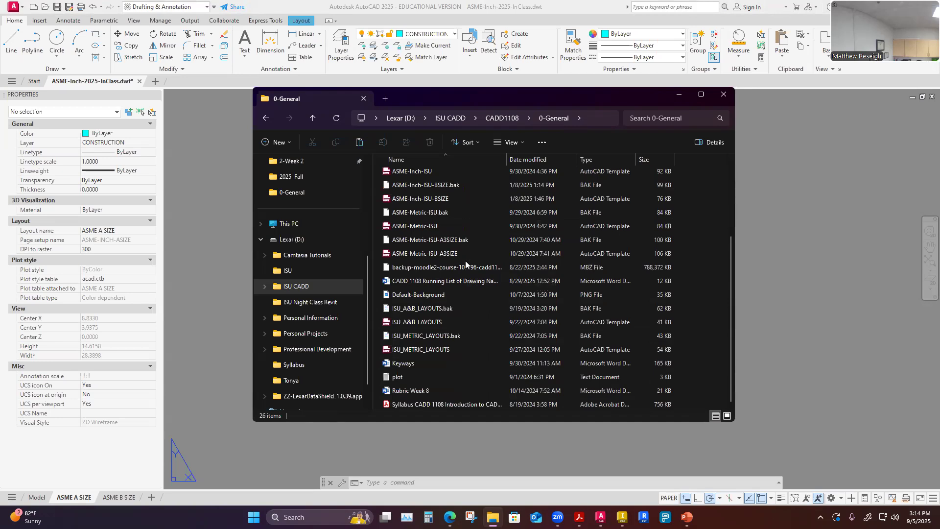
{"action": "scroll", "coordinate": [465, 261], "scroll_direction": "up", "scroll_amount": 3}
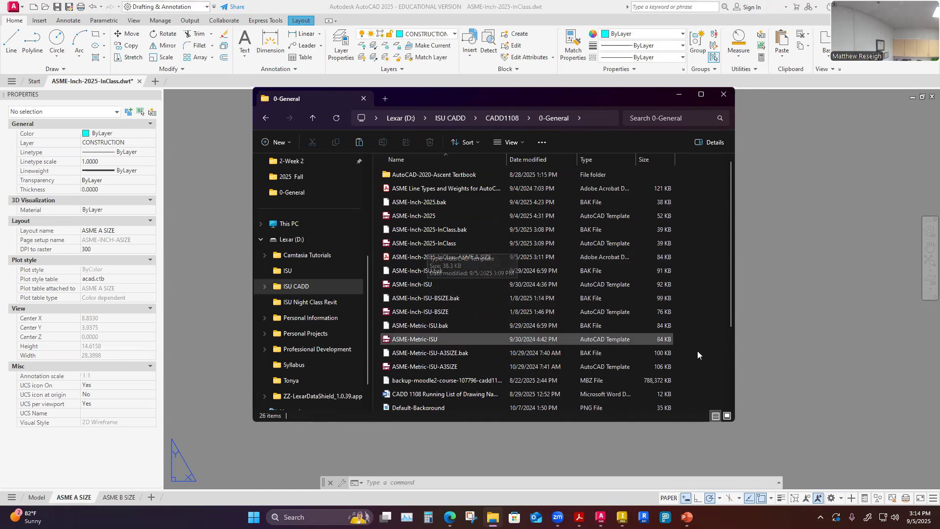
{"action": "left_click", "coordinate": [818, 330]}
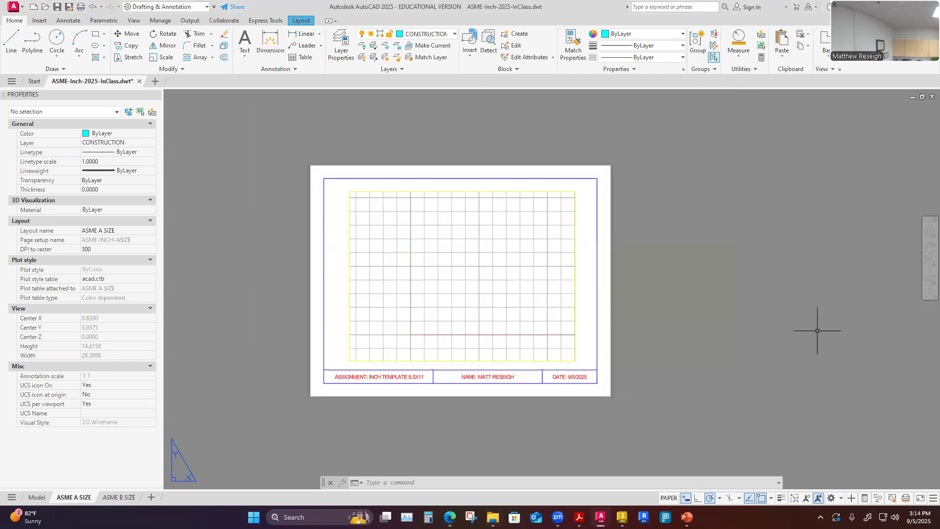